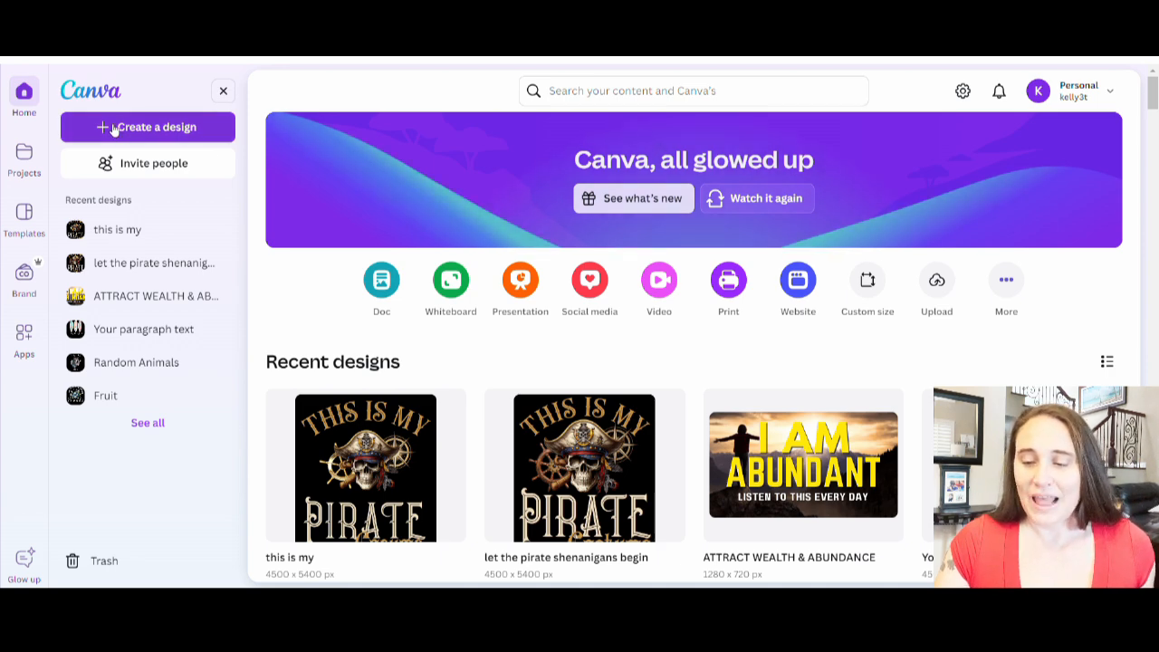
Create a new custom-size design of 4500 × 5400 px.
{"action": "left_click", "coordinate": [867, 283]}
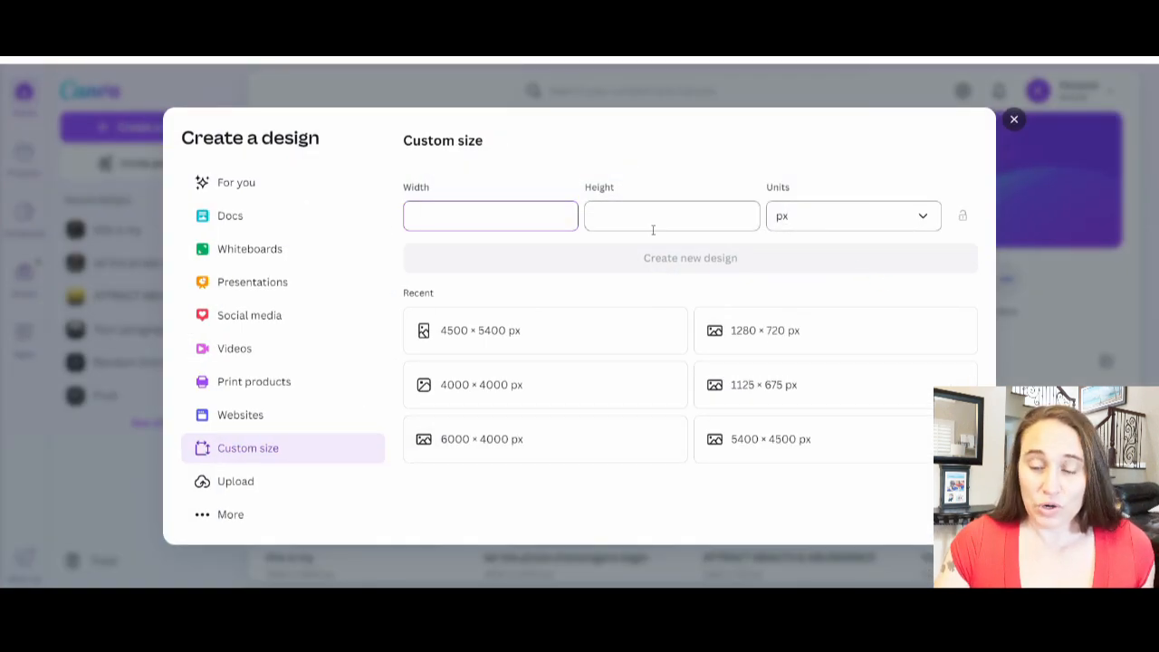
{"action": "left_click", "coordinate": [437, 340]}
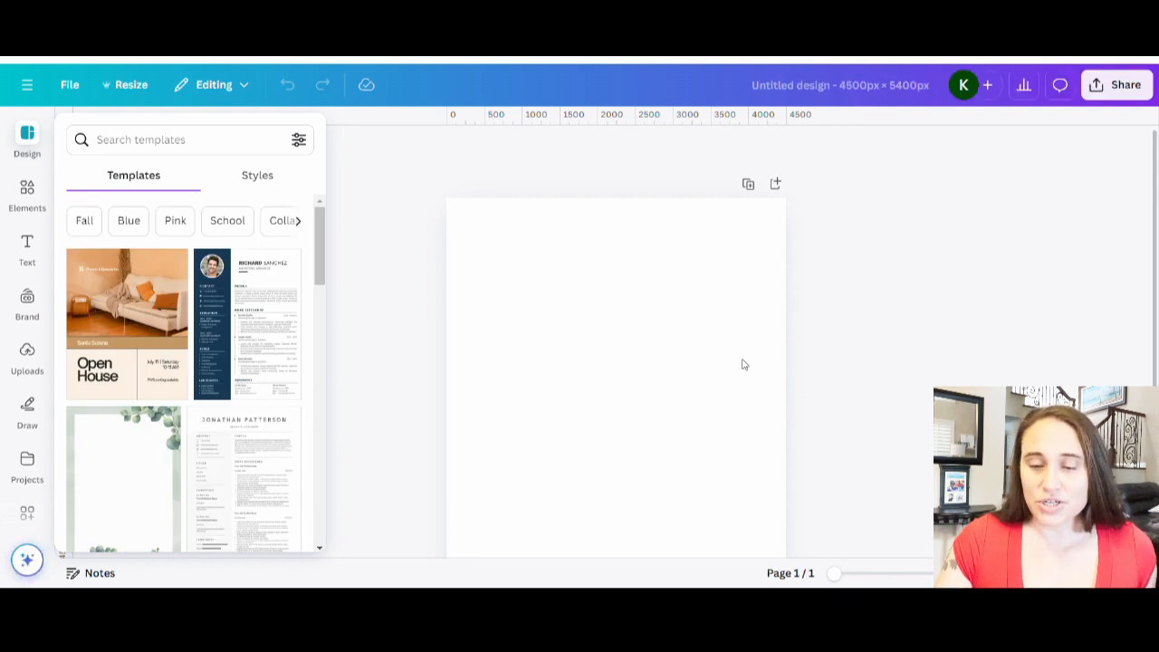
{"action": "left_click", "coordinate": [916, 292]}
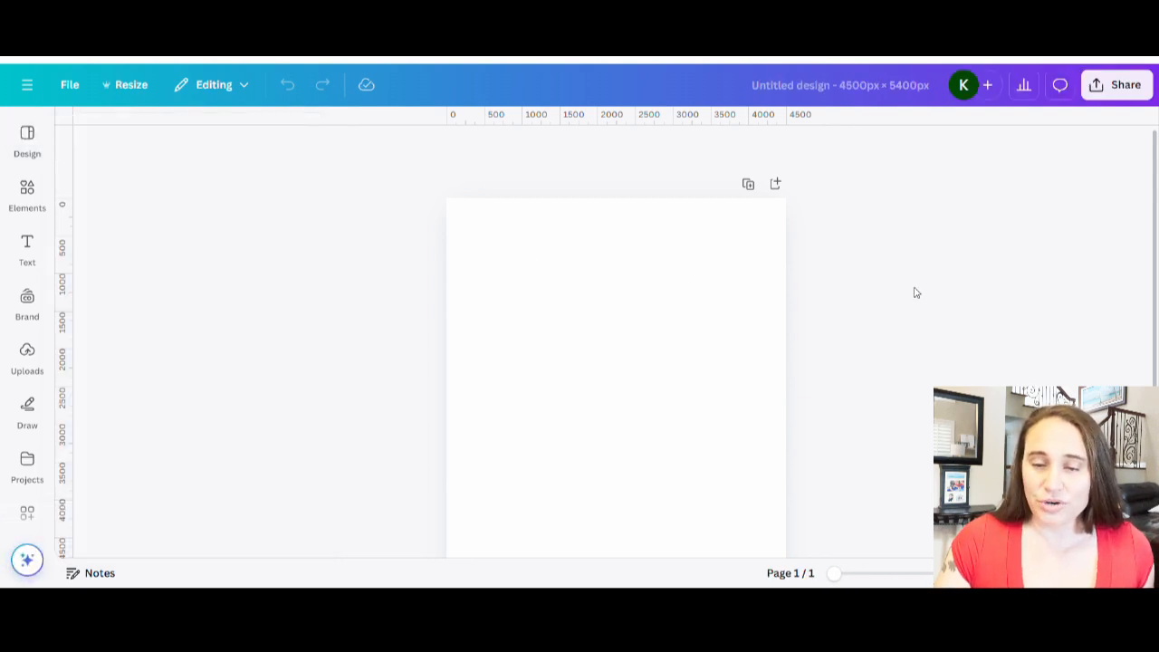
Set the page background color to black.
{"action": "left_click", "coordinate": [588, 305]}
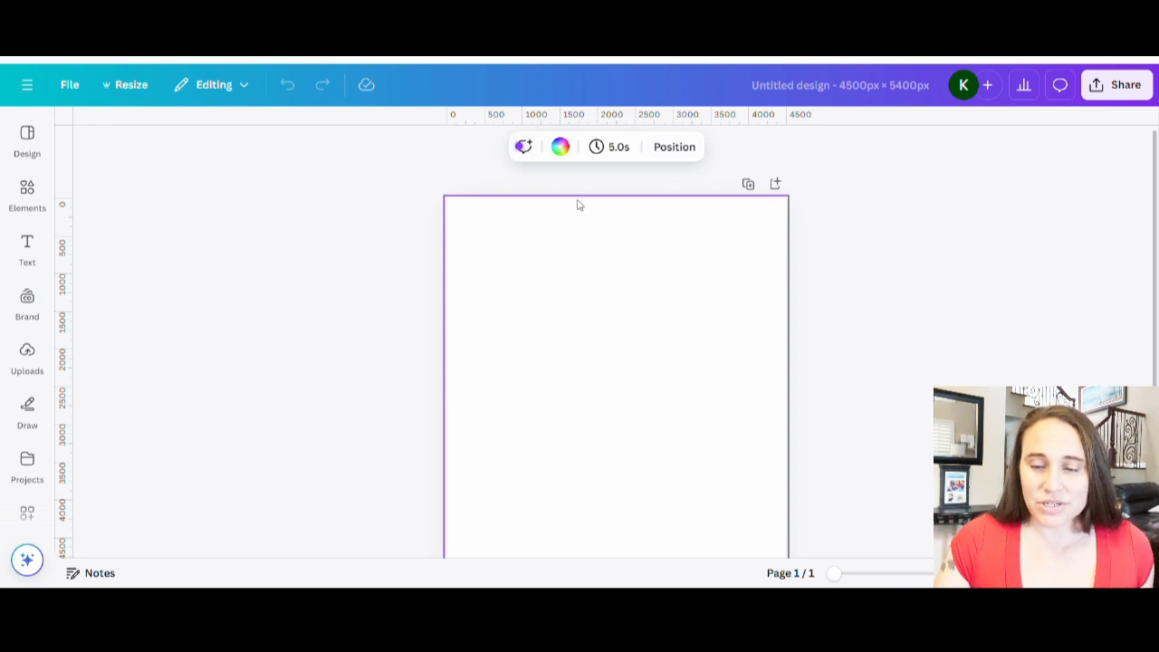
{"action": "left_click", "coordinate": [560, 148]}
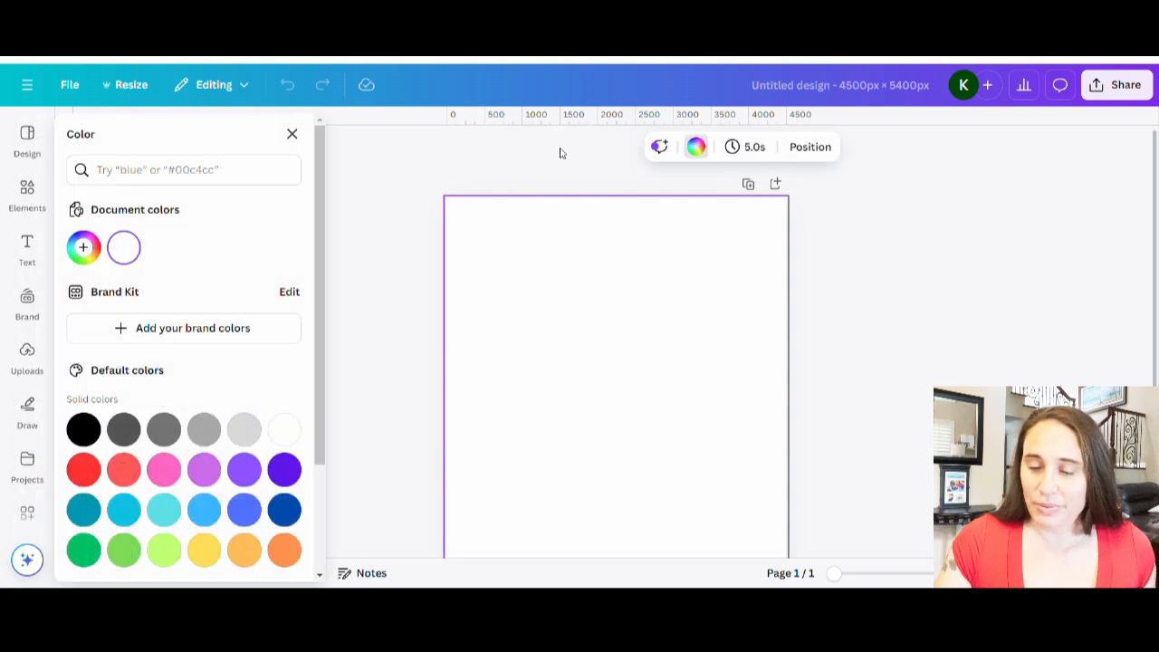
{"action": "left_click", "coordinate": [82, 431]}
{"action": "left_click", "coordinate": [841, 375]}
{"action": "left_click", "coordinate": [854, 365]}
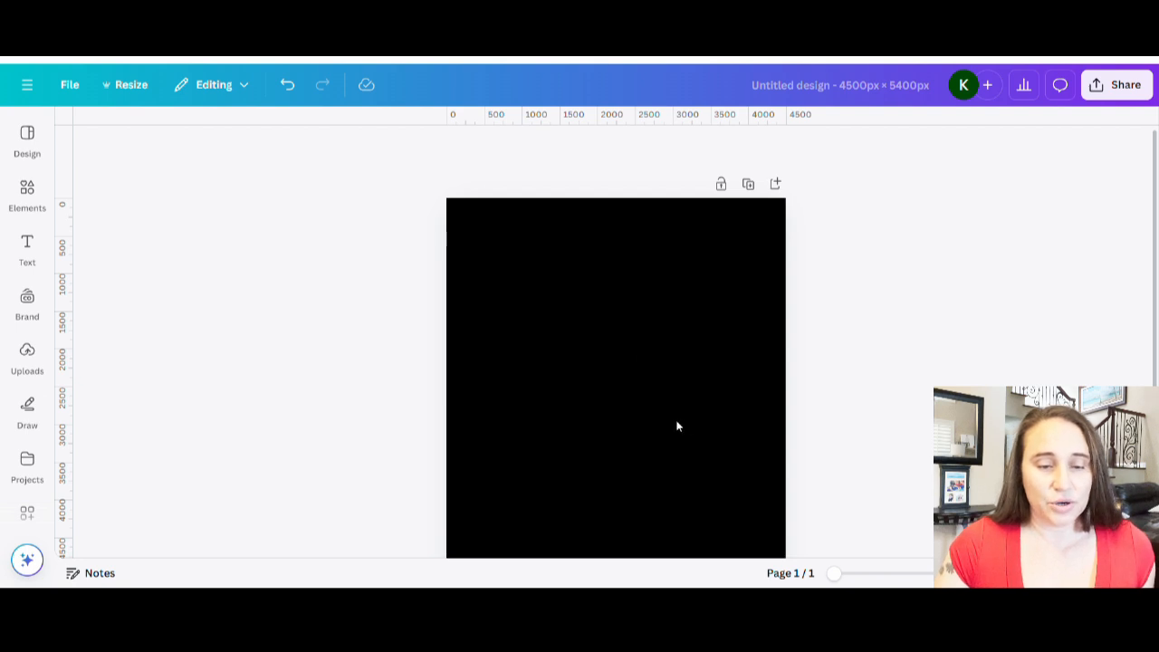
{"action": "left_click", "coordinate": [32, 460]}
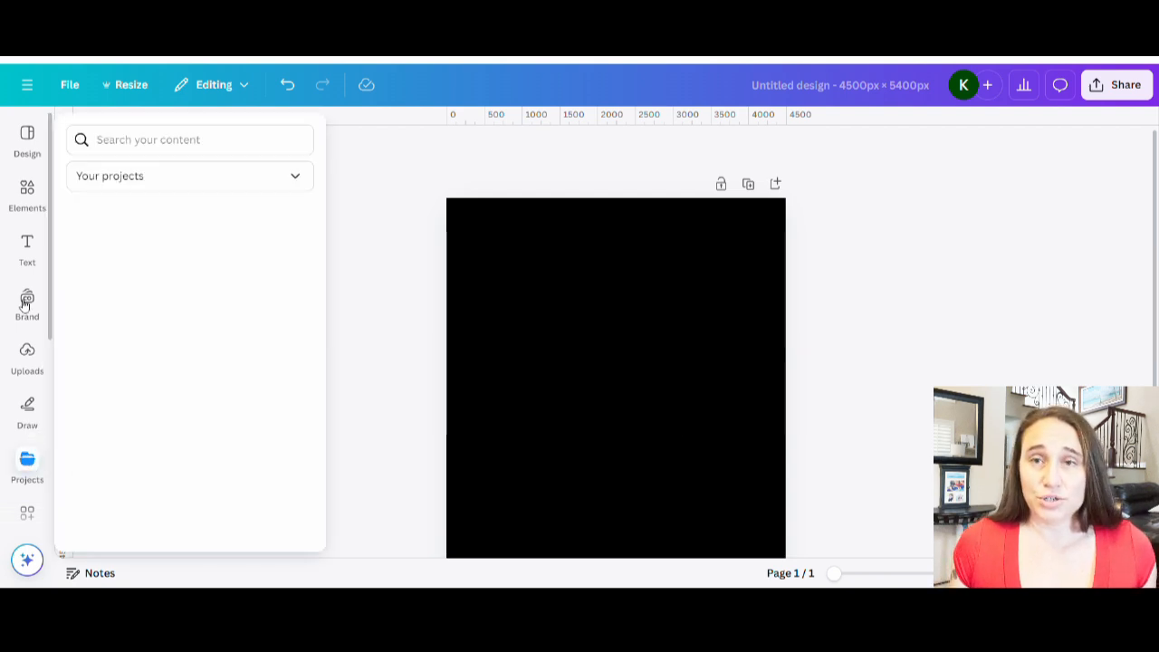
{"action": "left_click", "coordinate": [27, 246]}
{"action": "left_click", "coordinate": [29, 192]}
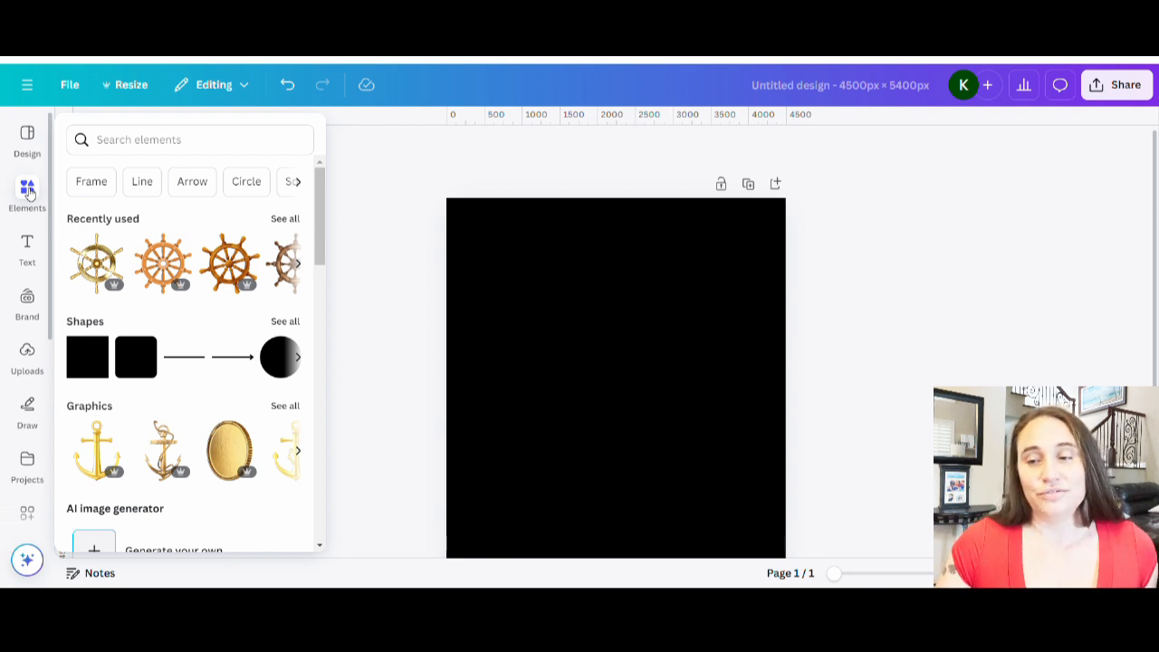
Switch to Creative Fabrica and browse the freebies page.
{"action": "left_click", "coordinate": [927, 357]}
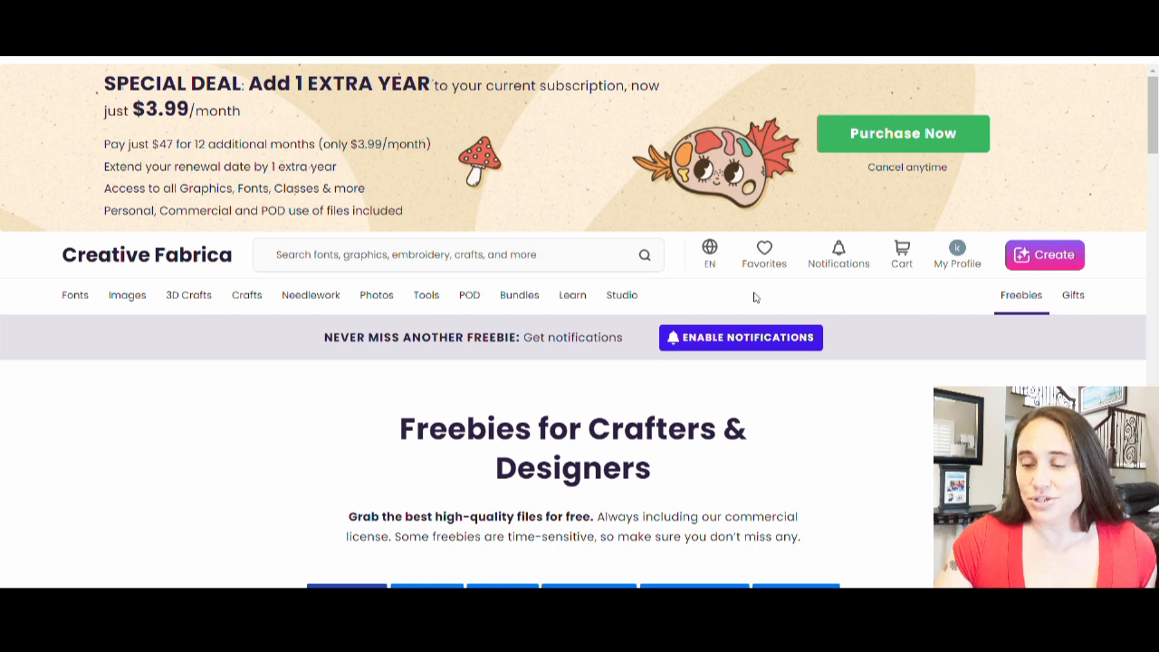
{"action": "mouse_move", "coordinate": [1019, 300]}
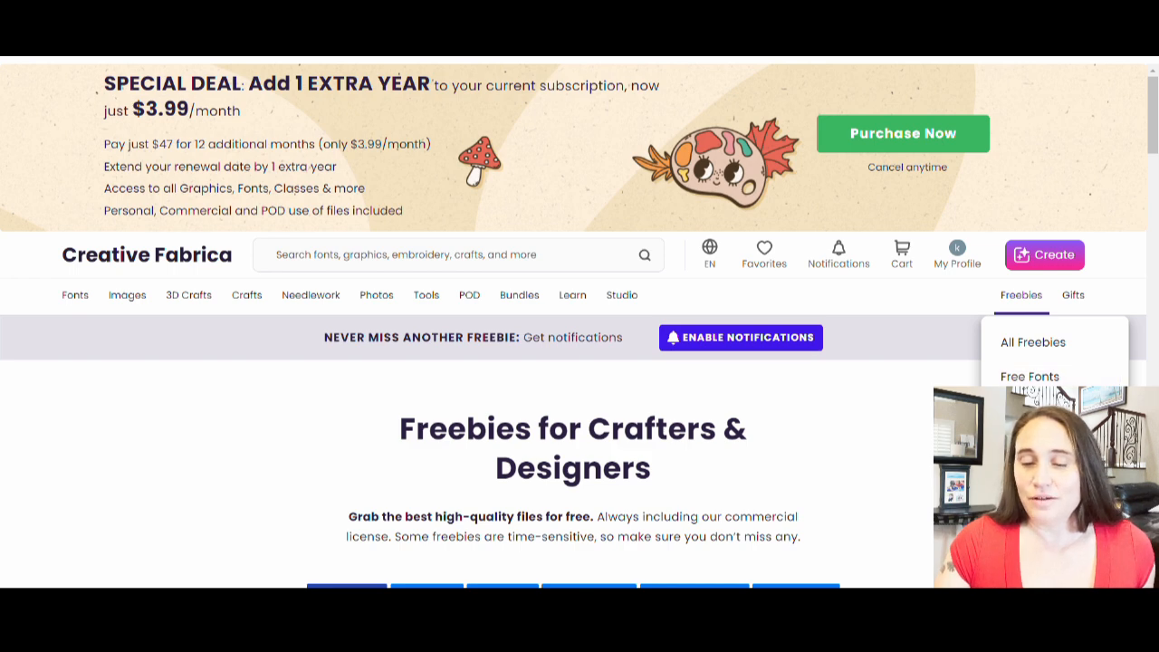
{"action": "scroll", "coordinate": [926, 317], "scroll_direction": "down", "scroll_amount": 4}
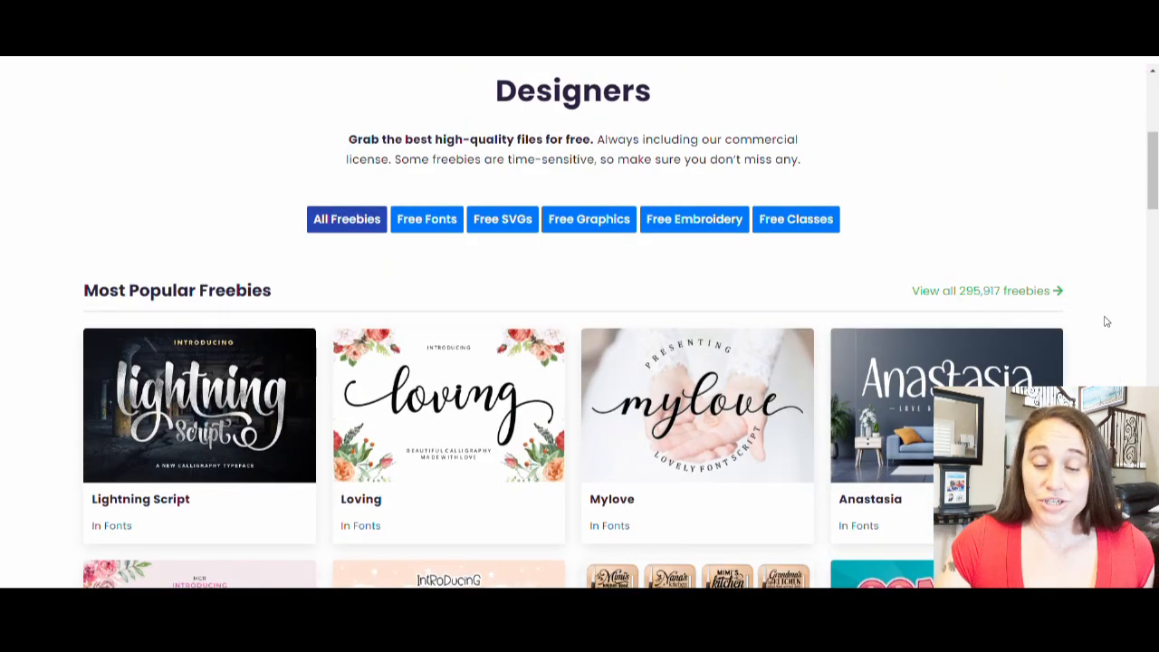
{"action": "scroll", "coordinate": [594, 406], "scroll_direction": "down", "scroll_amount": 7}
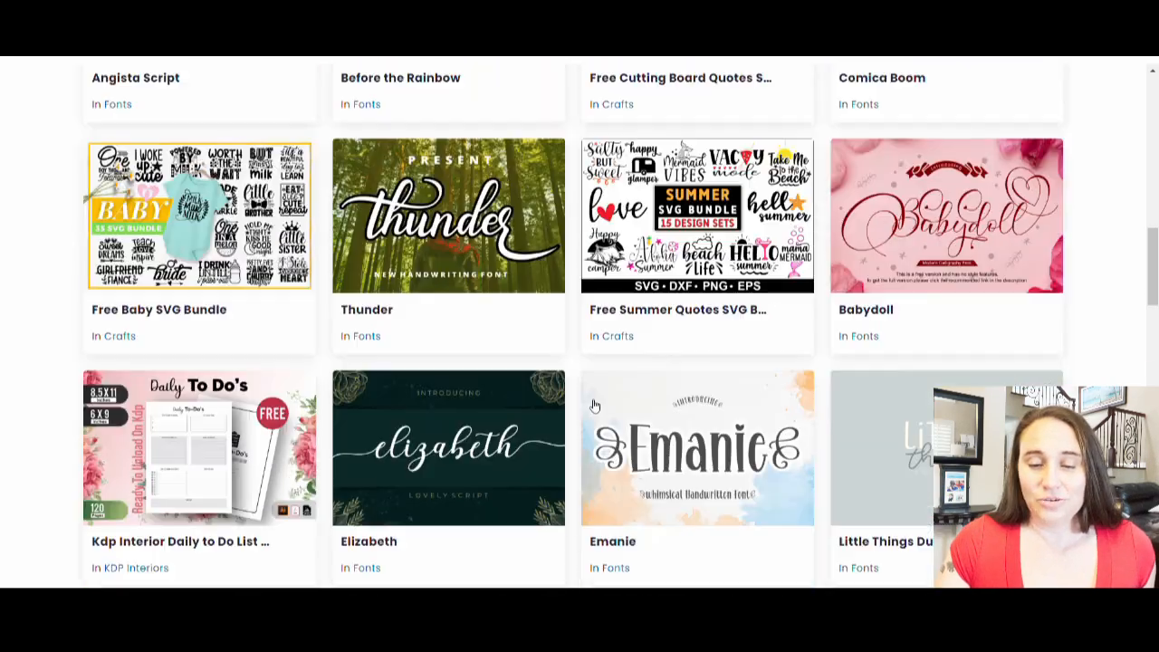
{"action": "scroll", "coordinate": [594, 406], "scroll_direction": "down", "scroll_amount": 6}
{"action": "scroll", "coordinate": [891, 408], "scroll_direction": "up", "scroll_amount": 5}
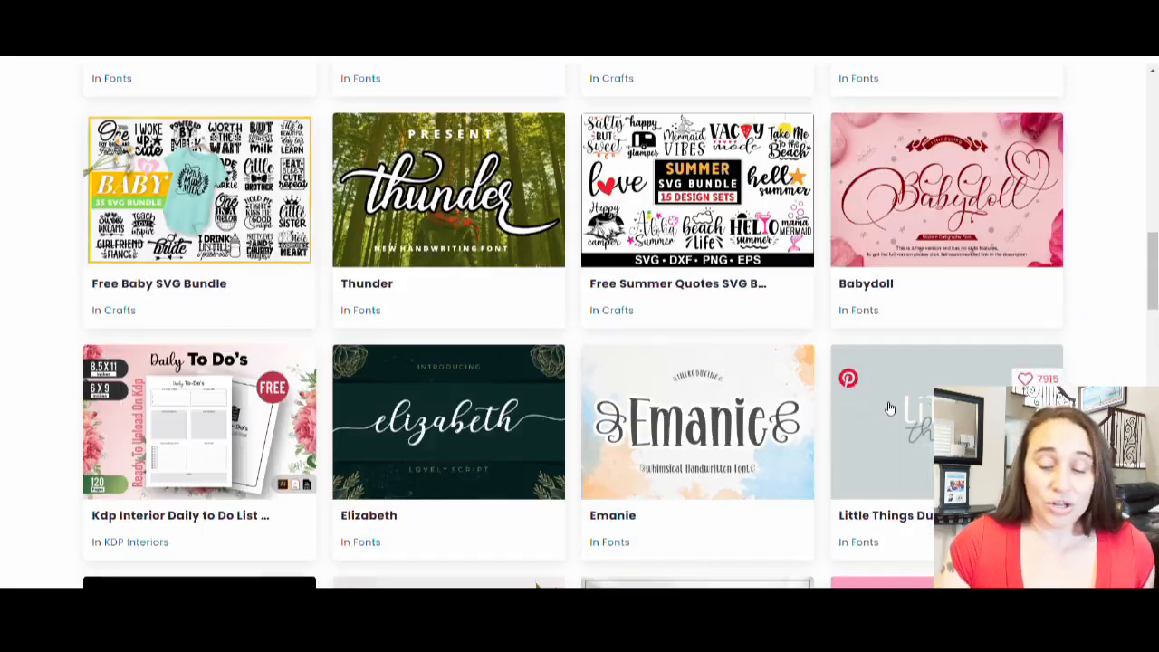
{"action": "scroll", "coordinate": [890, 408], "scroll_direction": "up", "scroll_amount": 10}
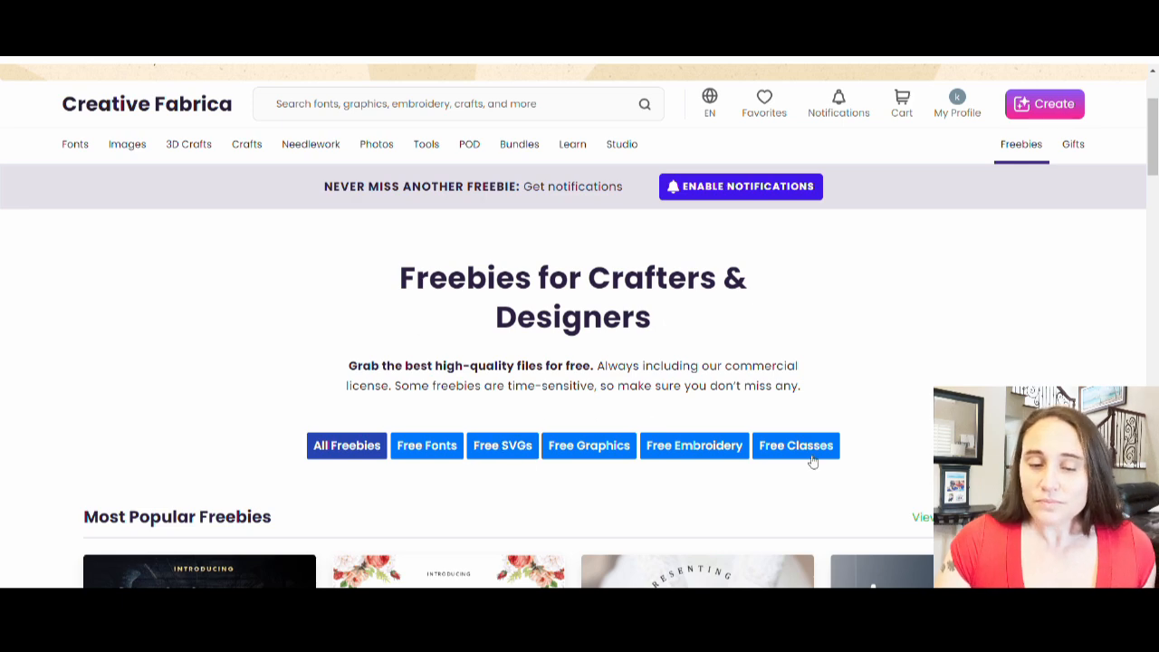
{"action": "scroll", "coordinate": [680, 463], "scroll_direction": "down", "scroll_amount": 3}
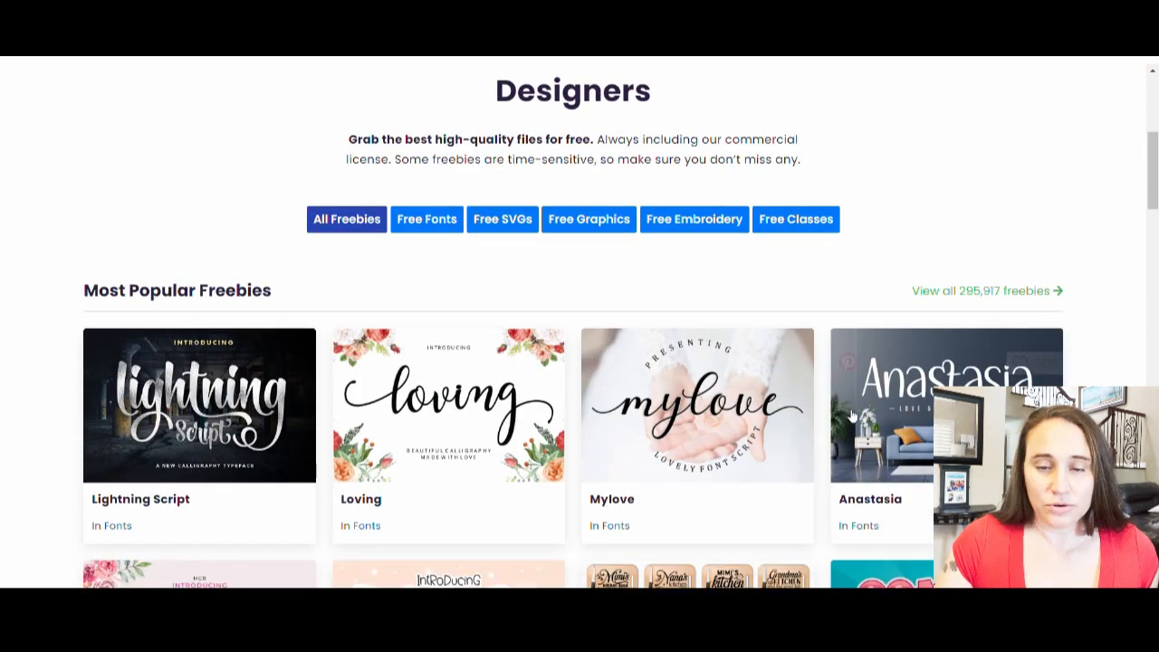
{"action": "scroll", "coordinate": [851, 414], "scroll_direction": "up", "scroll_amount": 5}
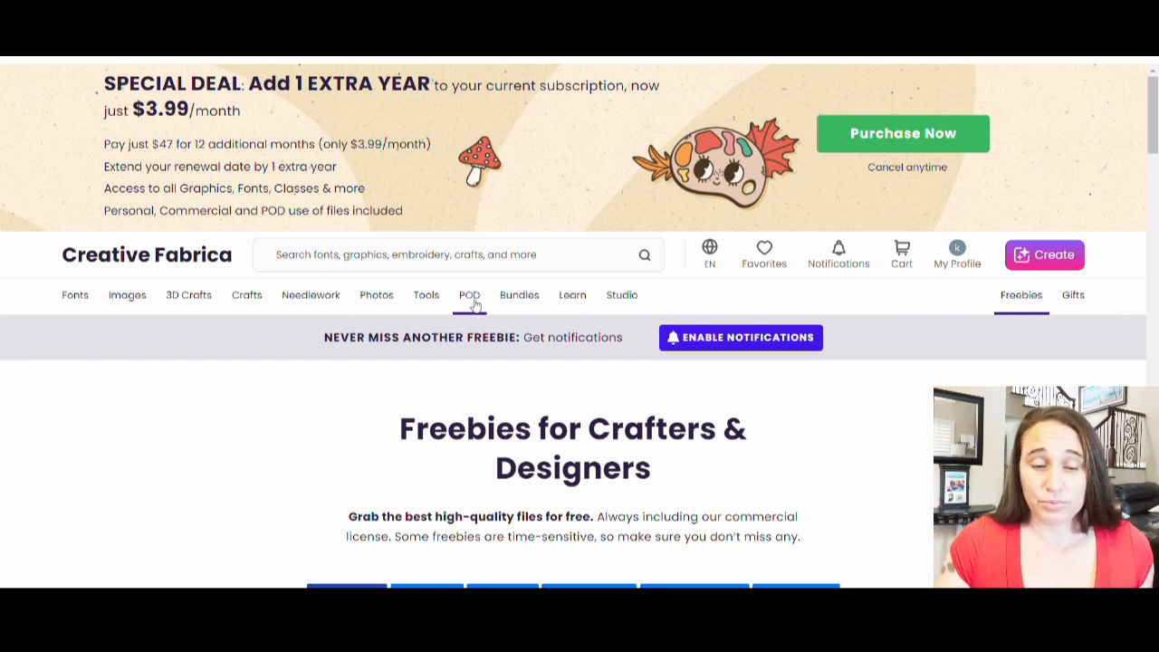
Search Creative Fabrica for "pirate".
{"action": "left_click", "coordinate": [290, 262]}
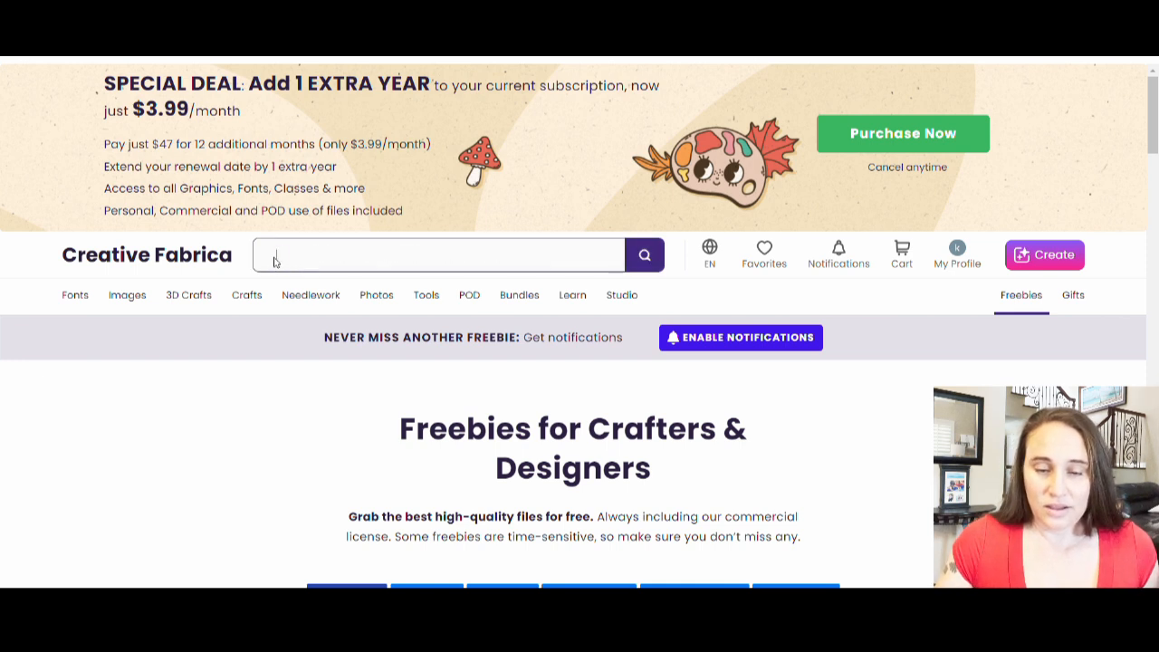
{"action": "type", "text": "pirate"}
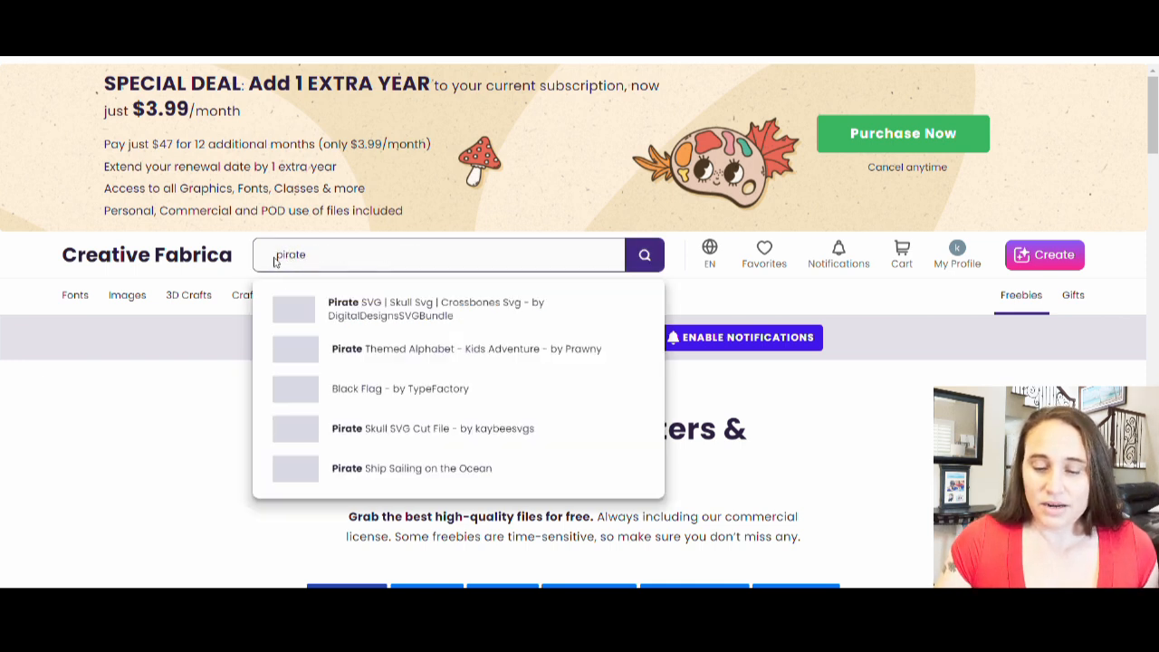
{"action": "key", "text": "Return"}
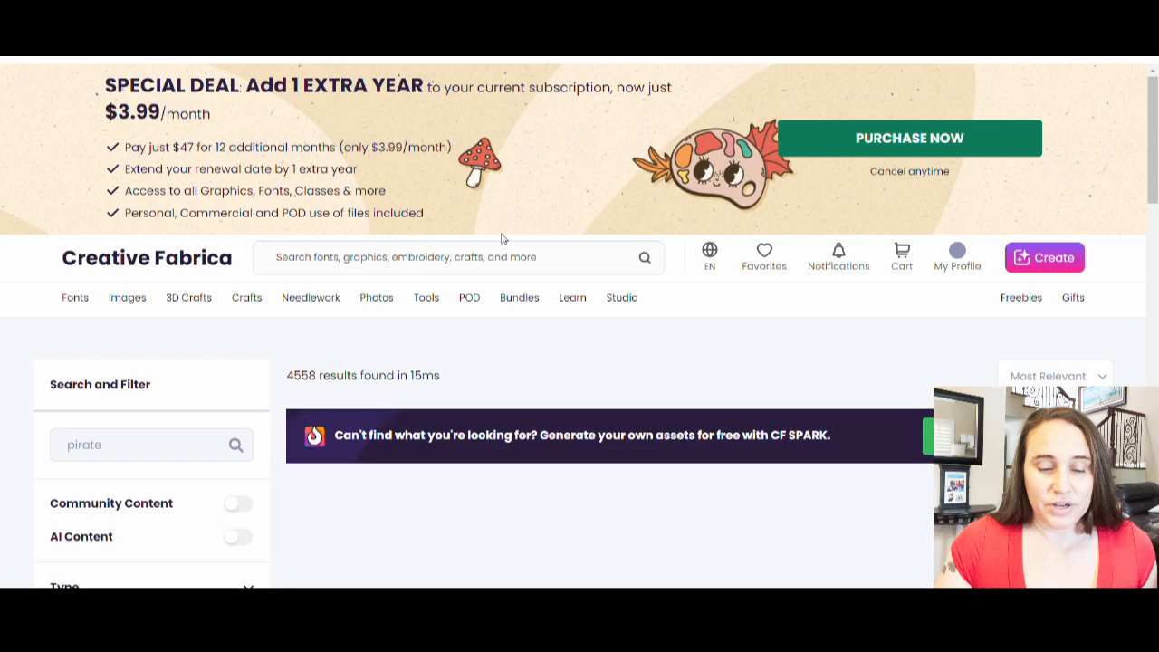
Filter the pirate search results to Print On Demand licensed items.
{"action": "scroll", "coordinate": [883, 395], "scroll_direction": "down", "scroll_amount": 3}
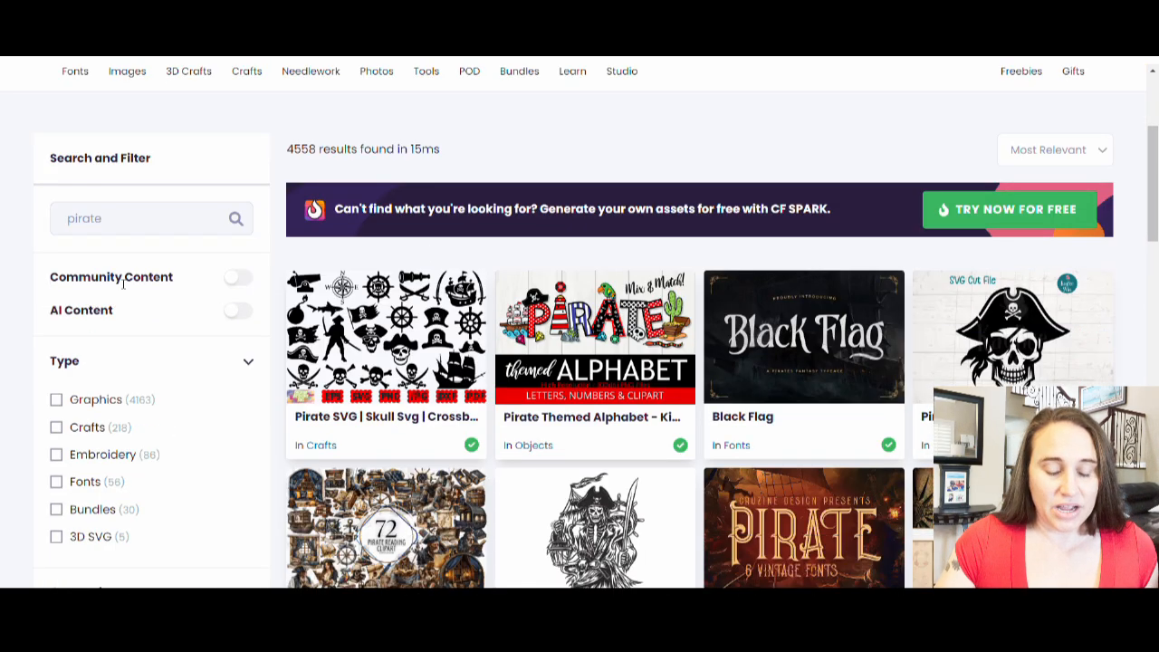
{"action": "scroll", "coordinate": [123, 282], "scroll_direction": "down", "scroll_amount": 8}
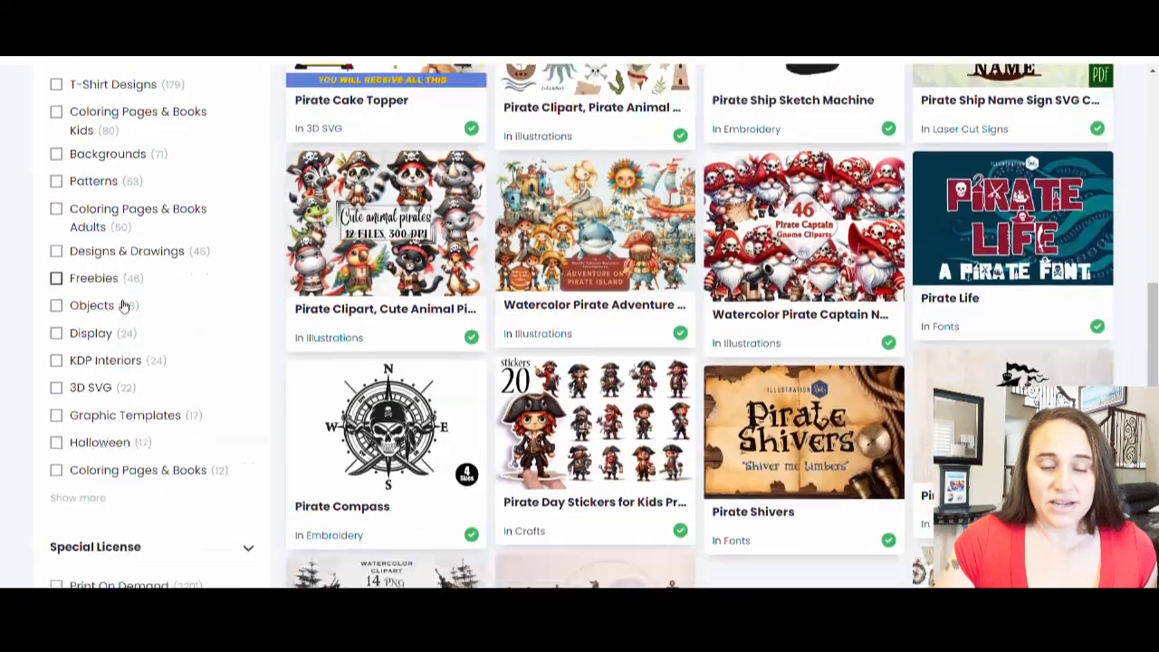
{"action": "scroll", "coordinate": [124, 307], "scroll_direction": "down", "scroll_amount": 2}
{"action": "left_click", "coordinate": [60, 397]}
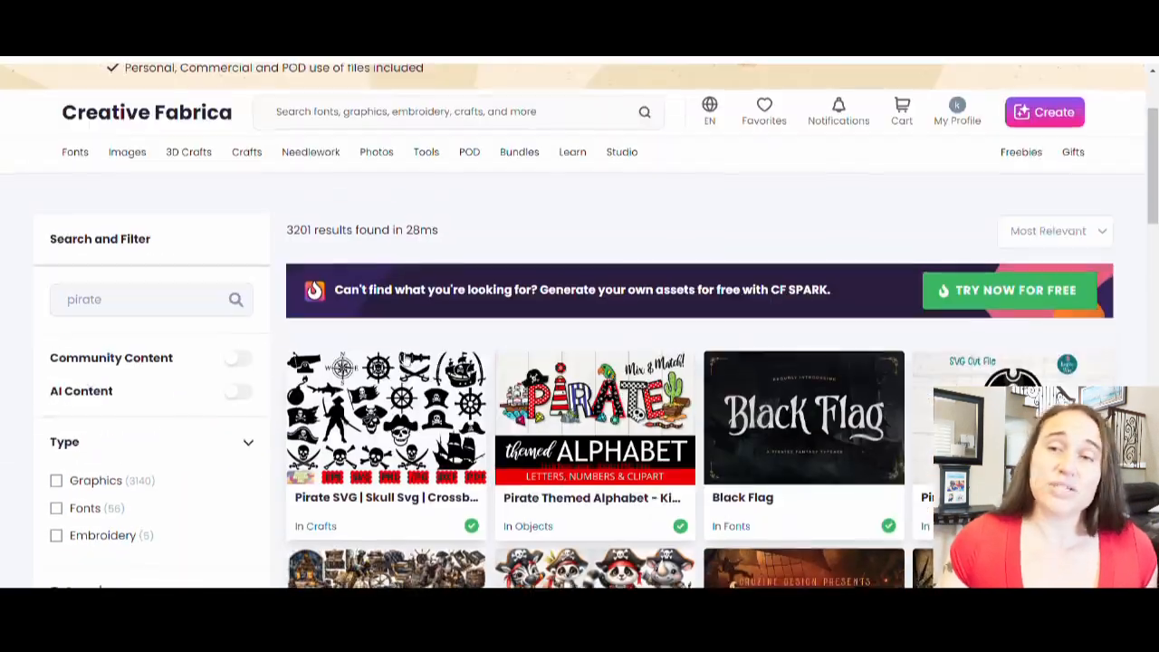
Open the Skull Pirate - Sublimation PNG product page from the results.
{"action": "scroll", "coordinate": [761, 281], "scroll_direction": "down", "scroll_amount": 3}
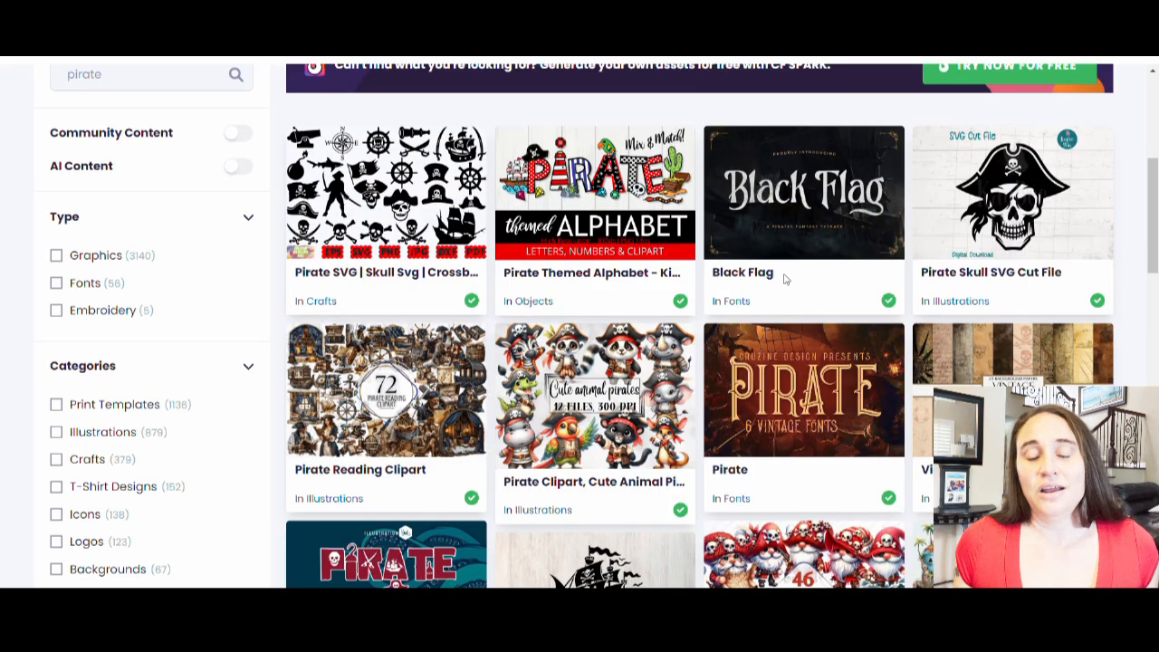
{"action": "scroll", "coordinate": [786, 280], "scroll_direction": "down", "scroll_amount": 1}
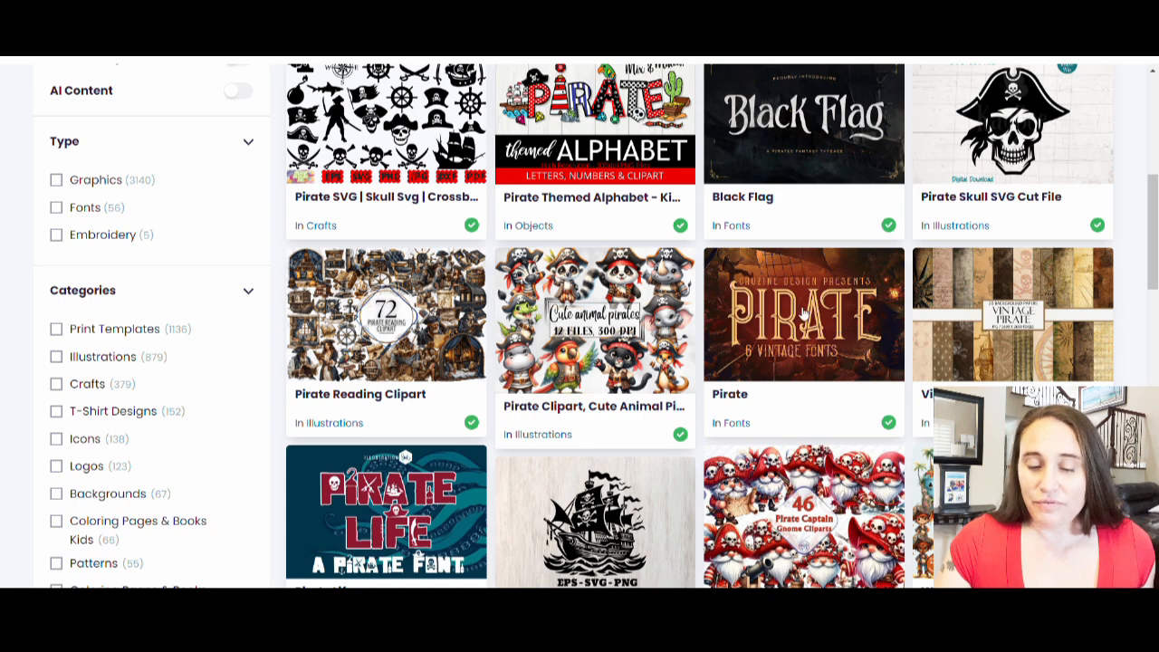
{"action": "scroll", "coordinate": [815, 313], "scroll_direction": "down", "scroll_amount": 10}
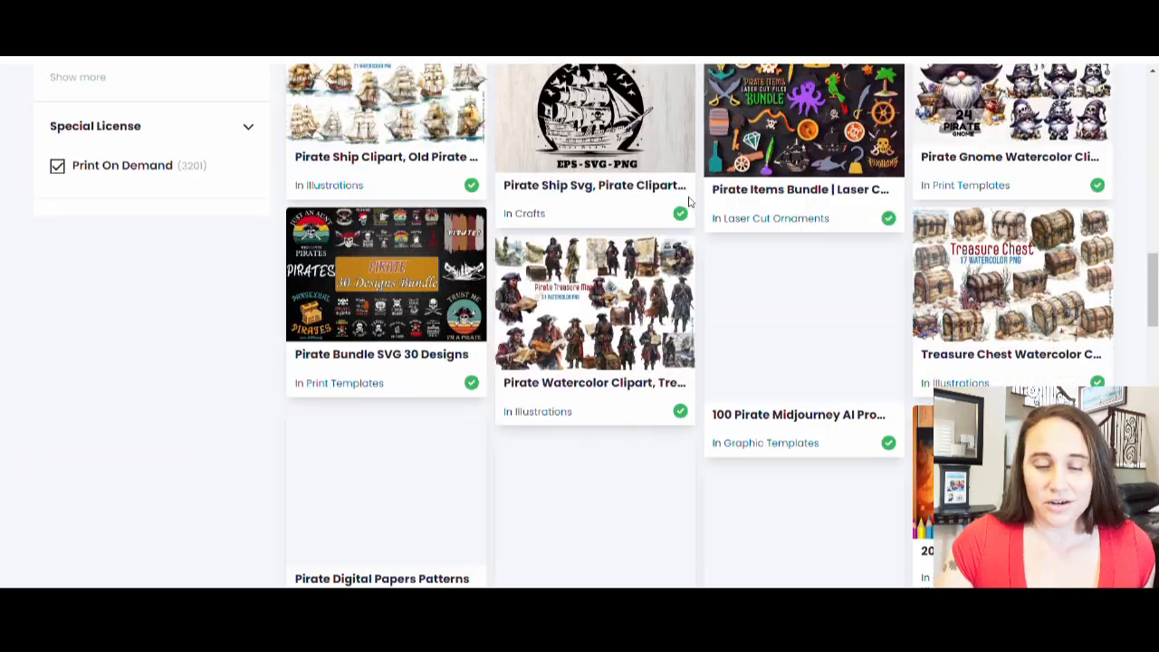
{"action": "scroll", "coordinate": [747, 168], "scroll_direction": "down", "scroll_amount": 4}
{"action": "scroll", "coordinate": [745, 168], "scroll_direction": "down", "scroll_amount": 3}
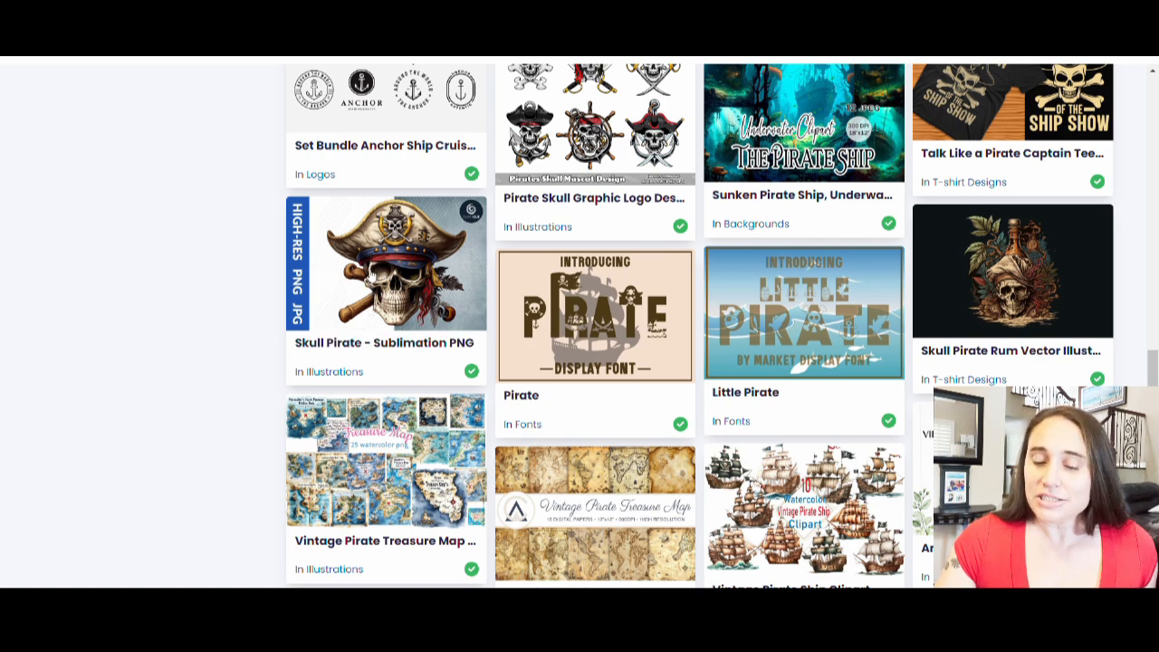
{"action": "left_click", "coordinate": [391, 297]}
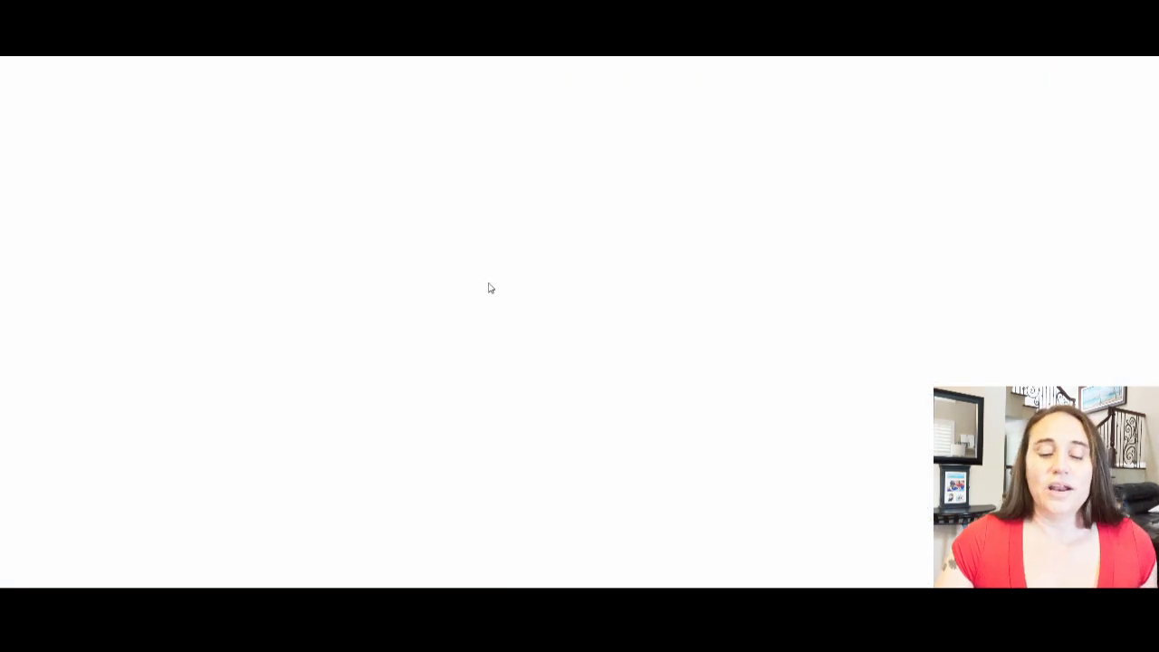
{"action": "scroll", "coordinate": [610, 287], "scroll_direction": "down", "scroll_amount": 3}
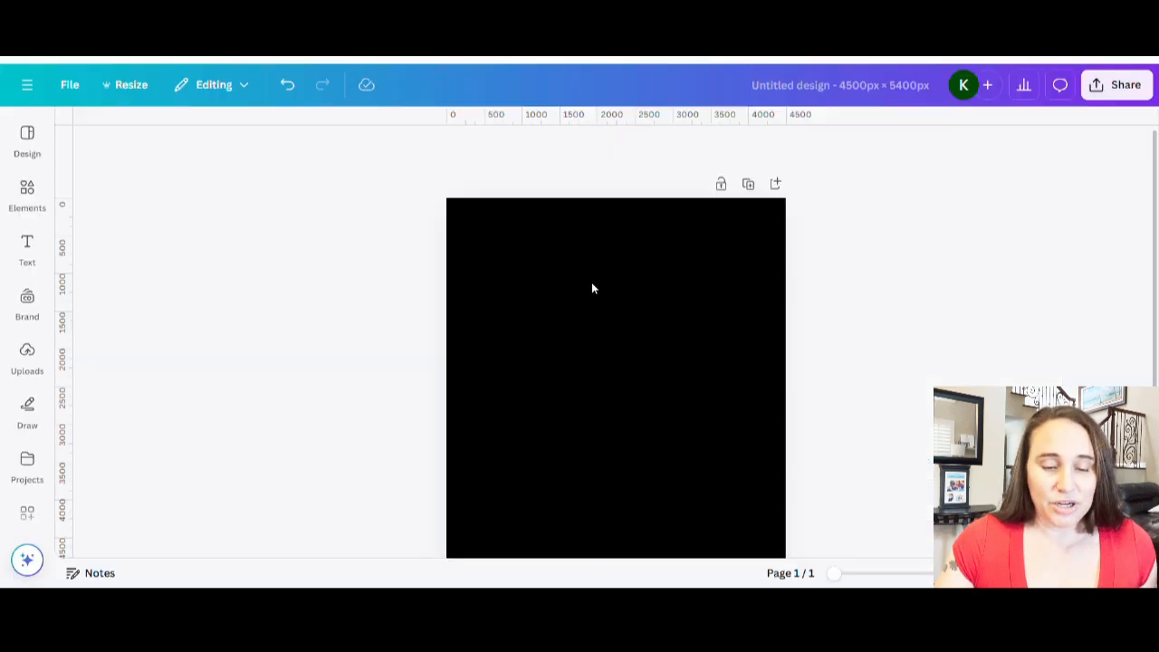
Switch back to Canva and add the uploaded pirate skull image to the design.
{"action": "left_click", "coordinate": [29, 357]}
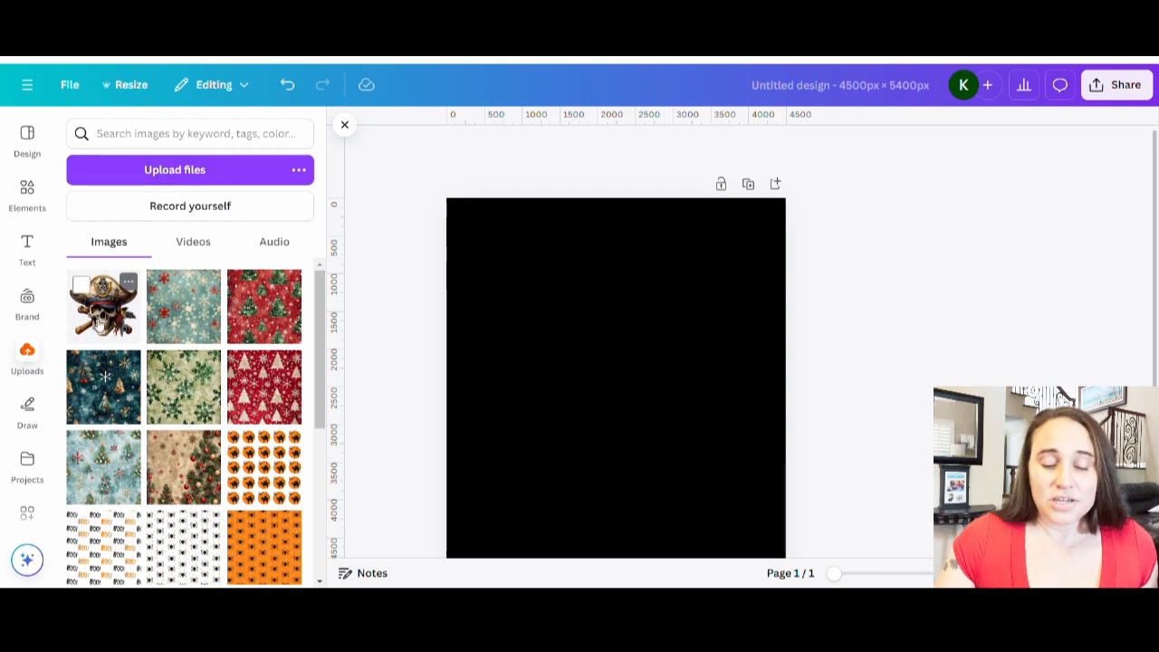
{"action": "left_click", "coordinate": [101, 326]}
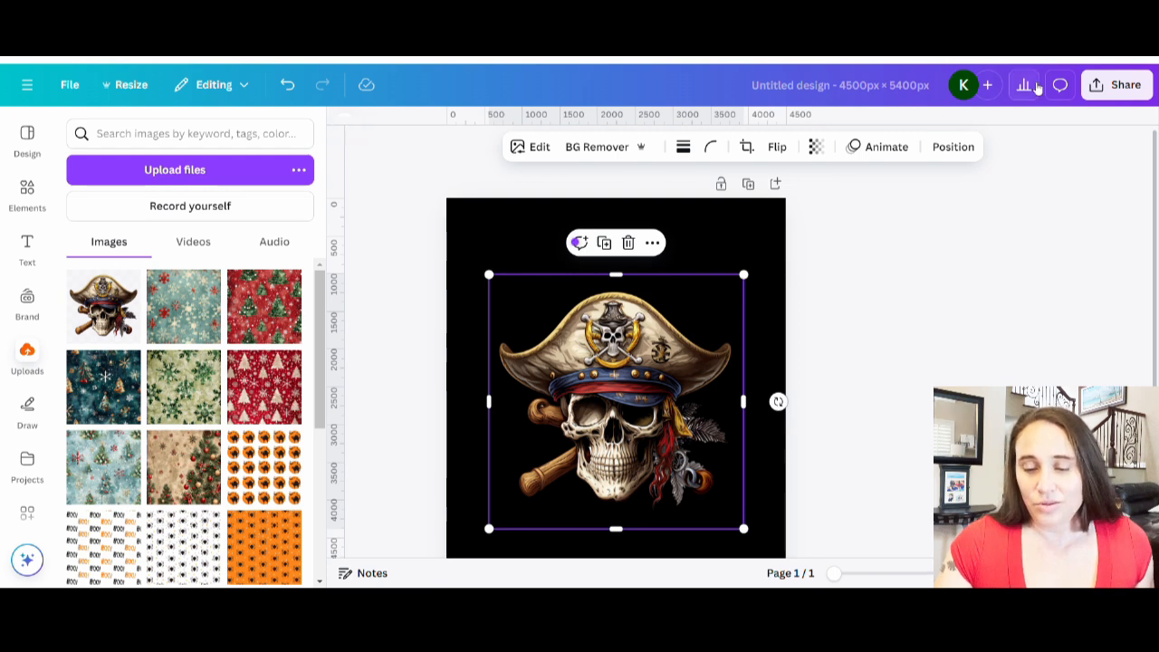
Shrink the skull image and position it in the middle of the page.
{"action": "left_click", "coordinate": [896, 369]}
{"action": "left_click", "coordinate": [690, 392]}
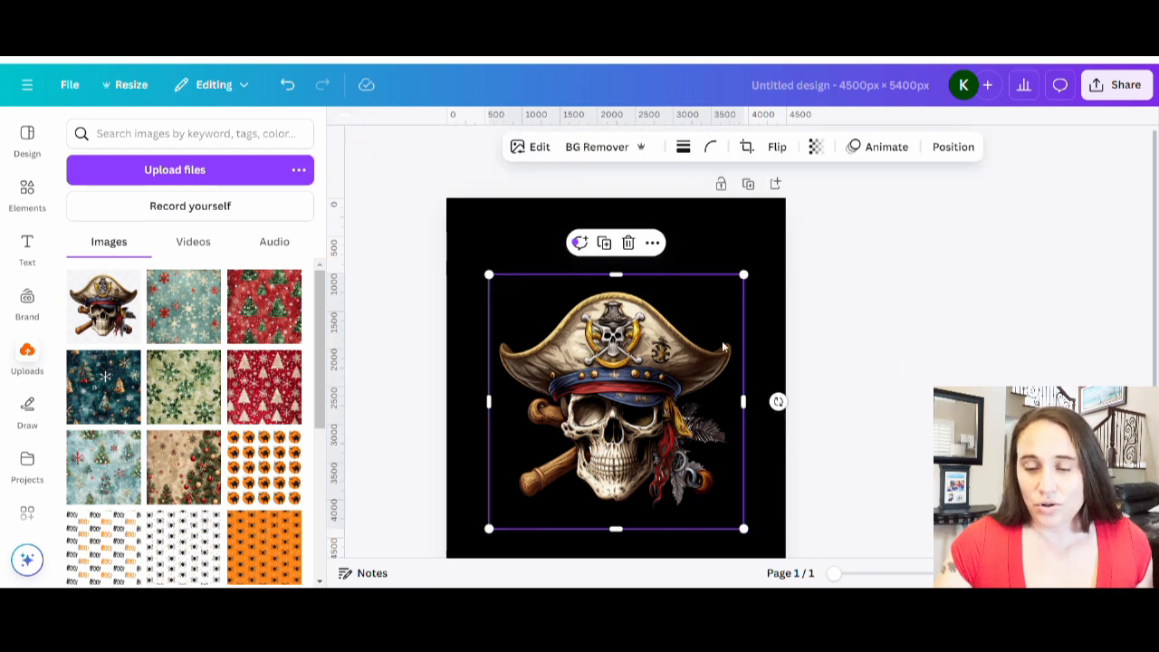
{"action": "left_click_drag", "start_coordinate": [744, 275], "coordinate": [726, 291]}
{"action": "left_click_drag", "start_coordinate": [648, 418], "coordinate": [661, 399]}
{"action": "left_click_drag", "start_coordinate": [743, 276], "coordinate": [712, 302]}
{"action": "left_click_drag", "start_coordinate": [649, 411], "coordinate": [659, 406]}
{"action": "left_click", "coordinate": [905, 329]}
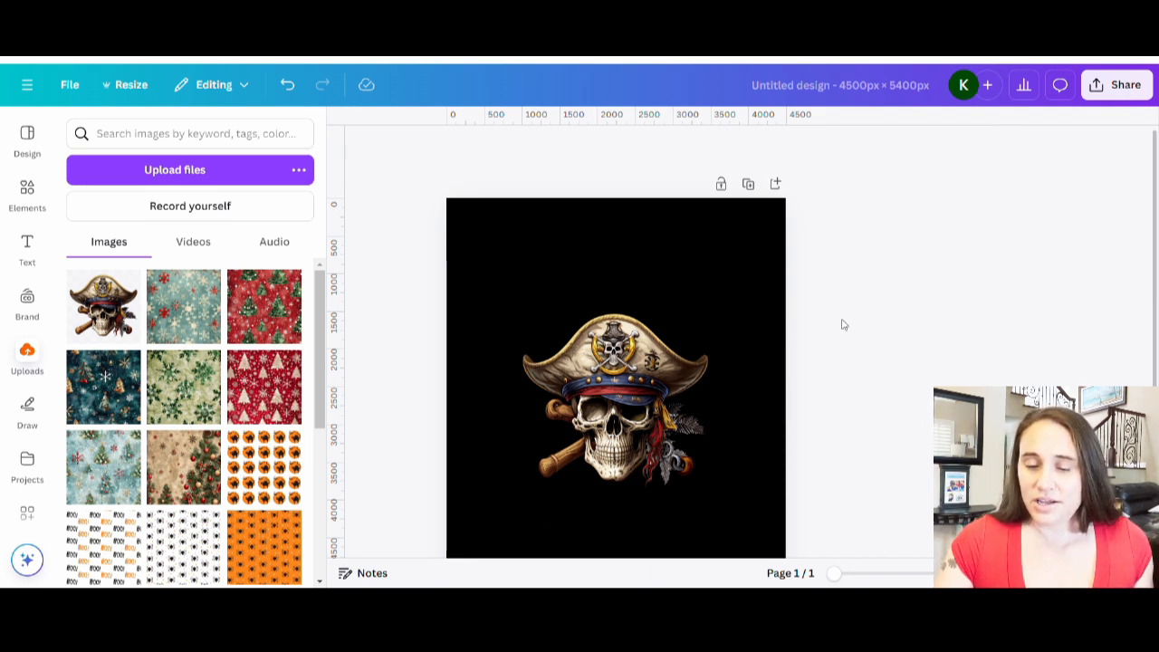
Add a text box reading "this is my" to the page.
{"action": "scroll", "coordinate": [652, 226], "scroll_direction": "down", "scroll_amount": 2}
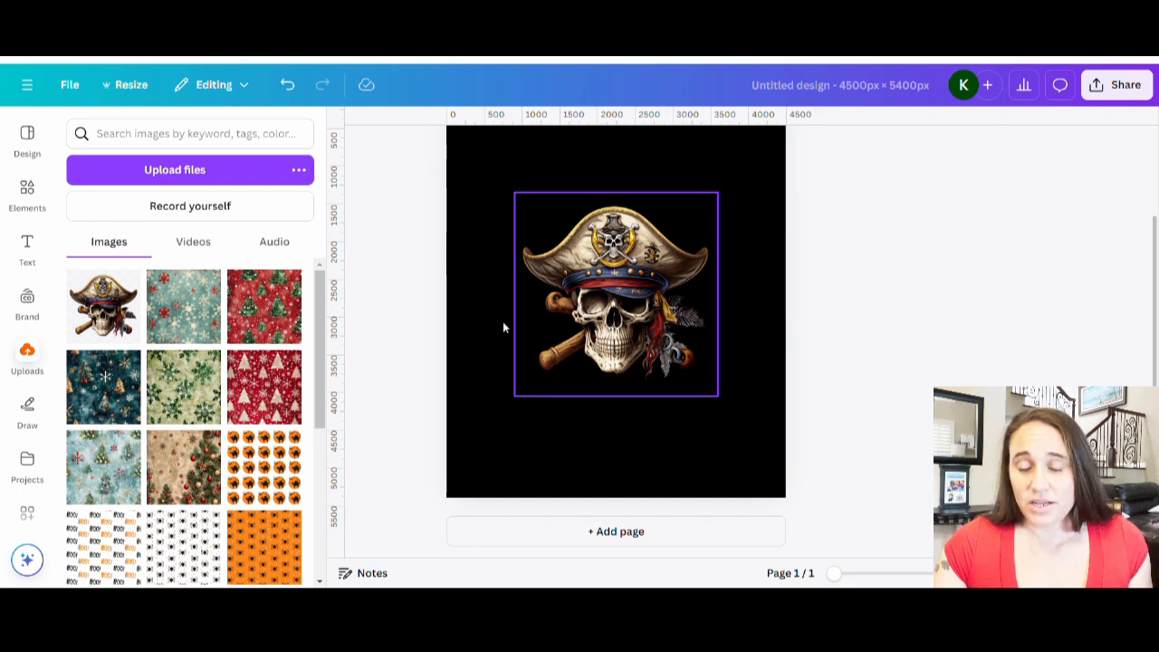
{"action": "left_click", "coordinate": [668, 187]}
{"action": "scroll", "coordinate": [679, 195], "scroll_direction": "up", "scroll_amount": 2}
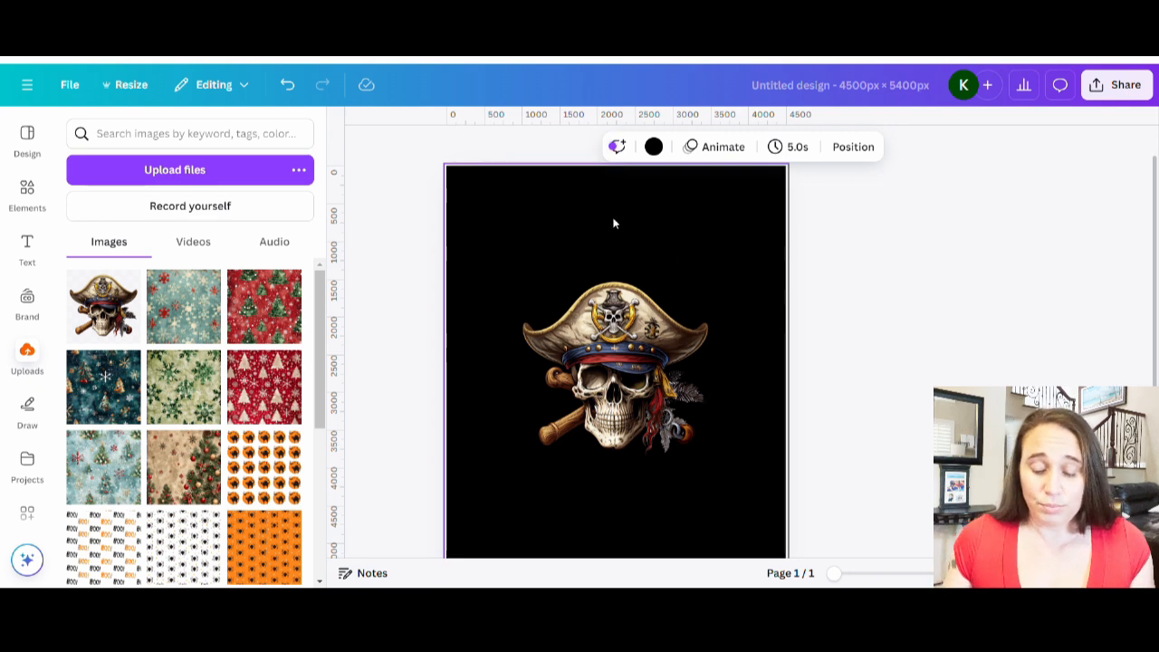
{"action": "key", "text": "t"}
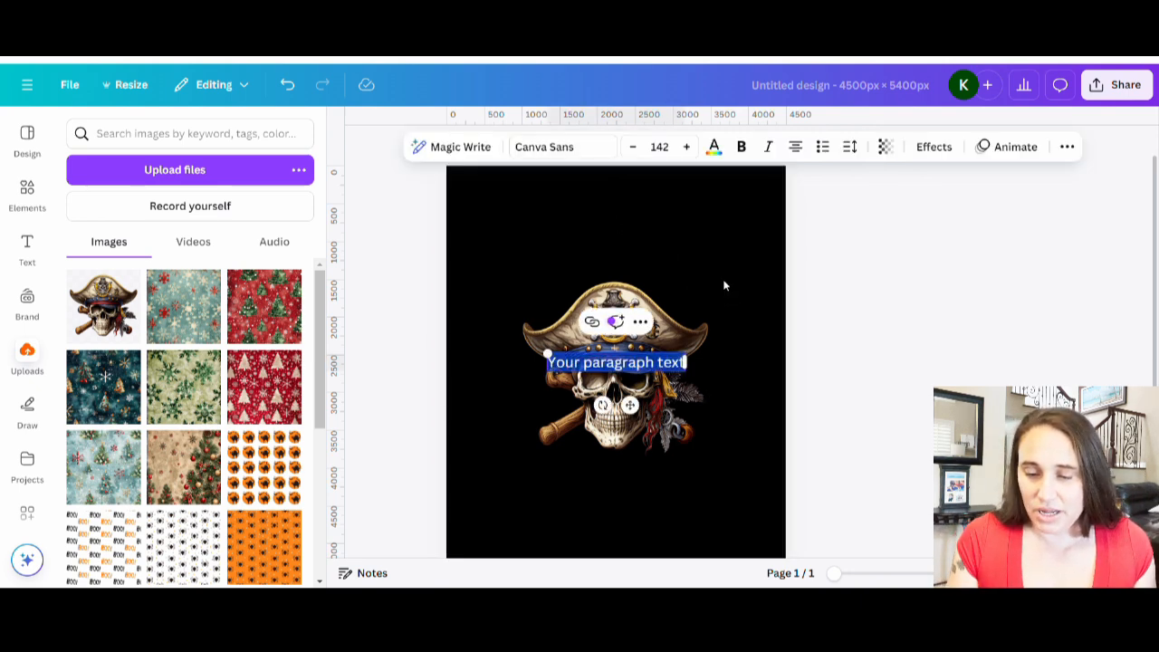
{"action": "type", "text": "this is"}
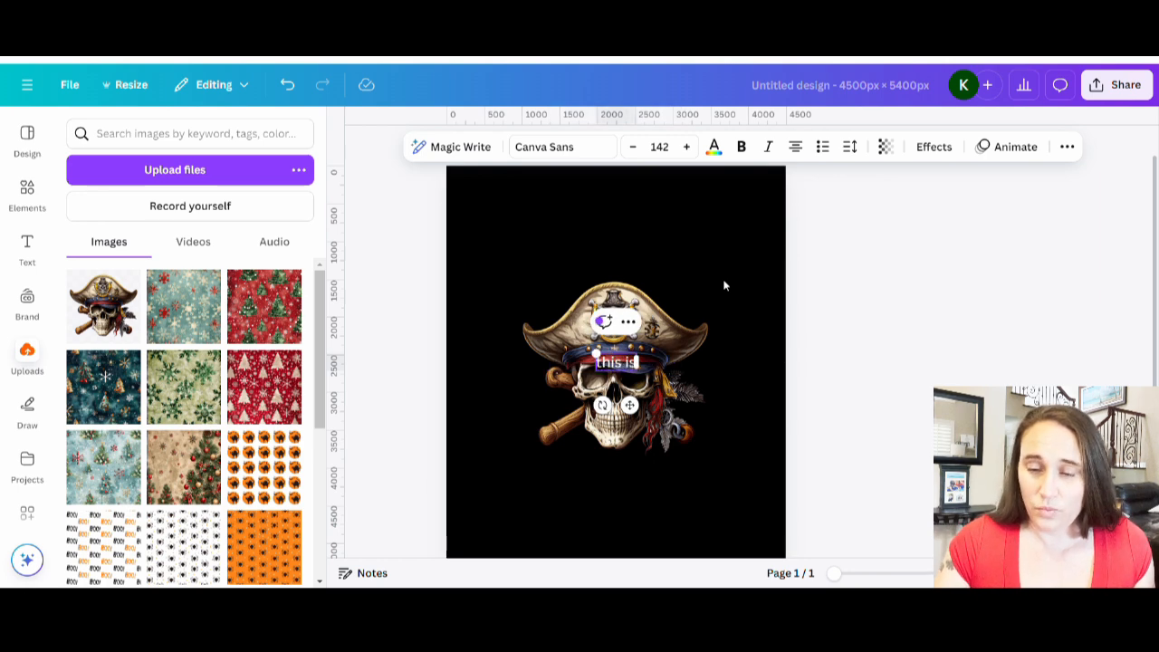
{"action": "type", "text": " my"}
{"action": "left_click", "coordinate": [838, 284]}
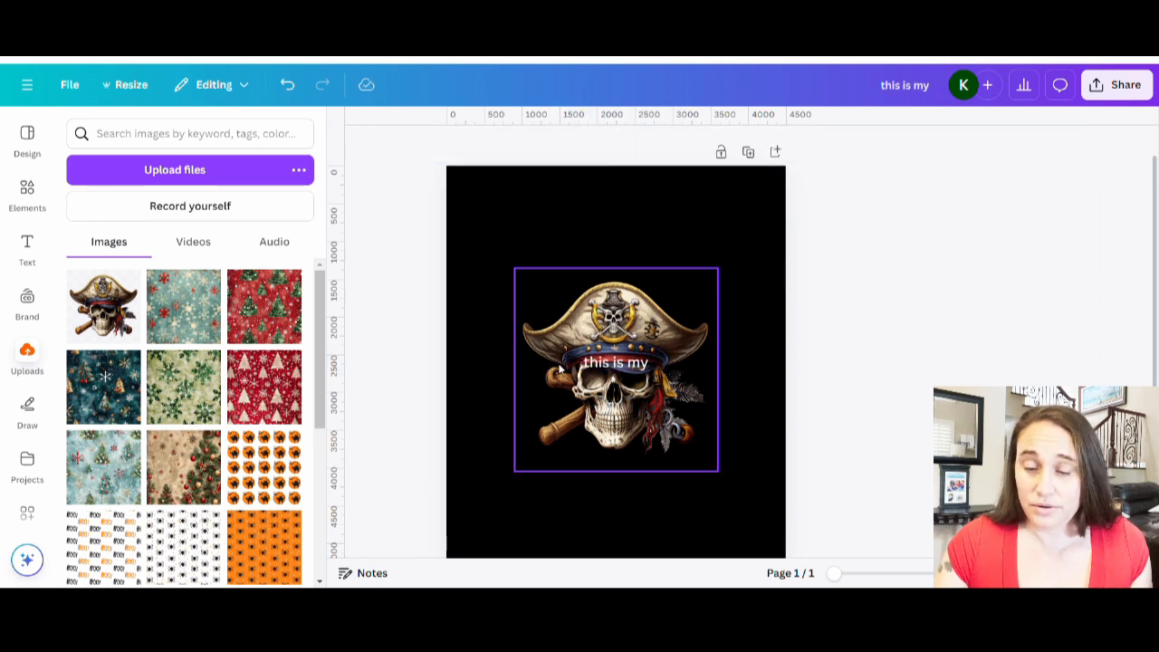
Enlarge the "this is my" text and move it to the top centre of the page above the skull.
{"action": "left_click_drag", "start_coordinate": [625, 372], "coordinate": [753, 316]}
{"action": "left_click_drag", "start_coordinate": [652, 245], "coordinate": [599, 222]}
{"action": "left_click", "coordinate": [970, 324]}
{"action": "left_click", "coordinate": [724, 535]}
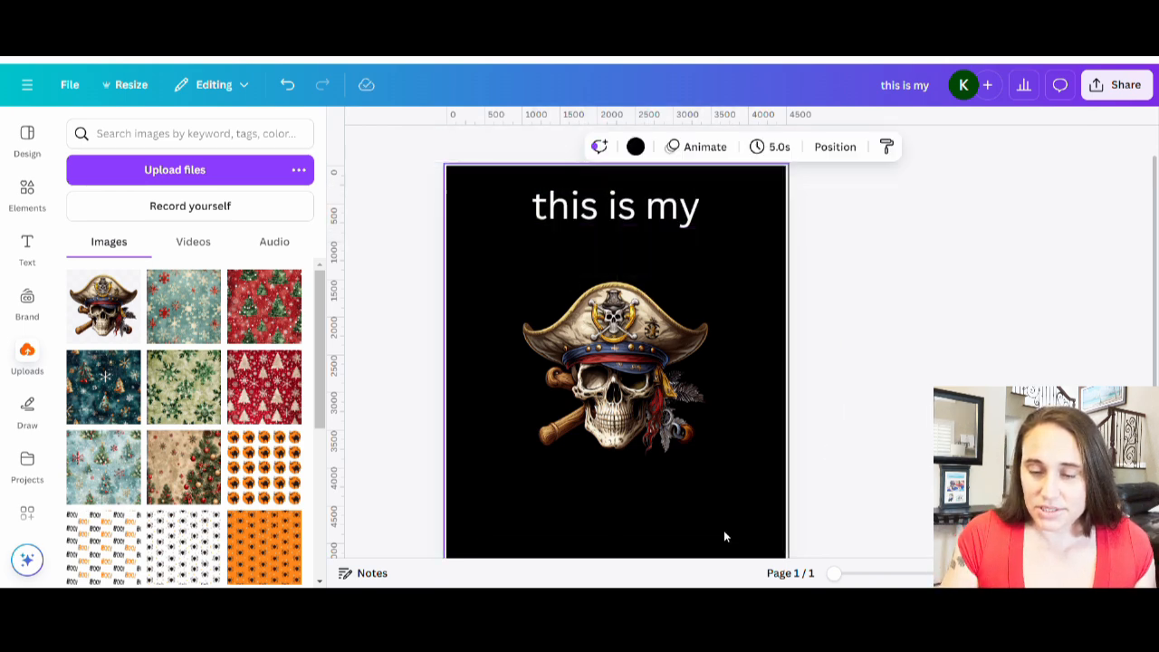
Add a second text box reading "Pirate" and place it below the skull.
{"action": "type", "text": "t"}
{"action": "type", "text": "Pi"}
{"action": "key", "text": "BackSpace"}
{"action": "type", "text": "irate"}
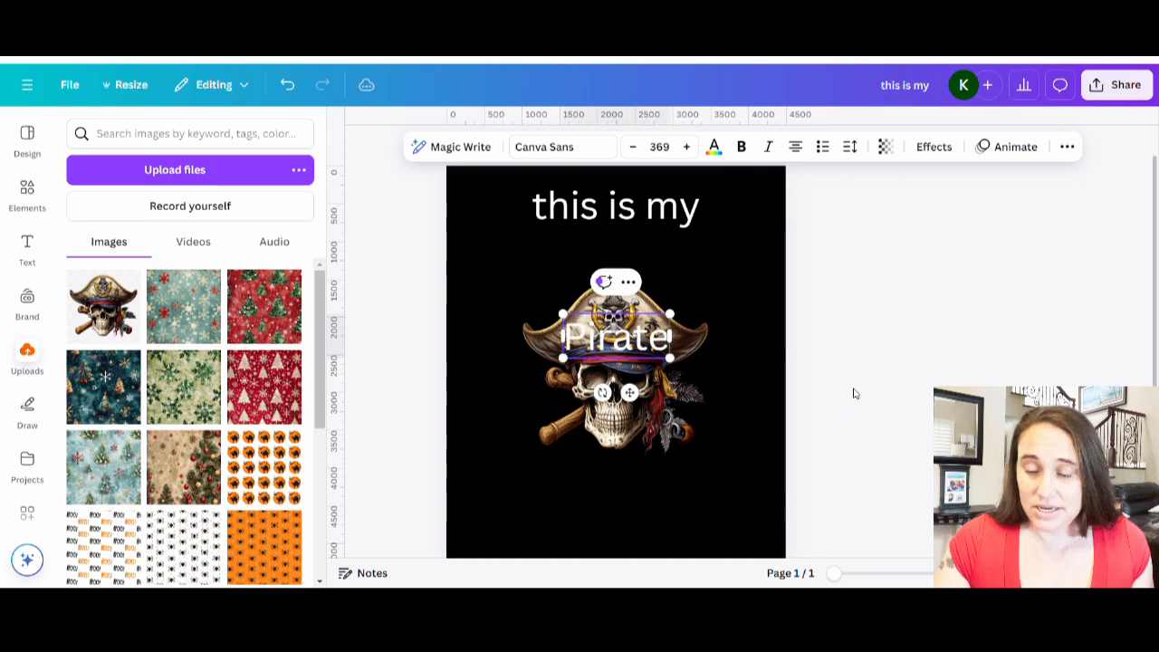
{"action": "left_click", "coordinate": [853, 322]}
{"action": "left_click", "coordinate": [625, 344]}
{"action": "left_click_drag", "start_coordinate": [625, 344], "coordinate": [628, 484]}
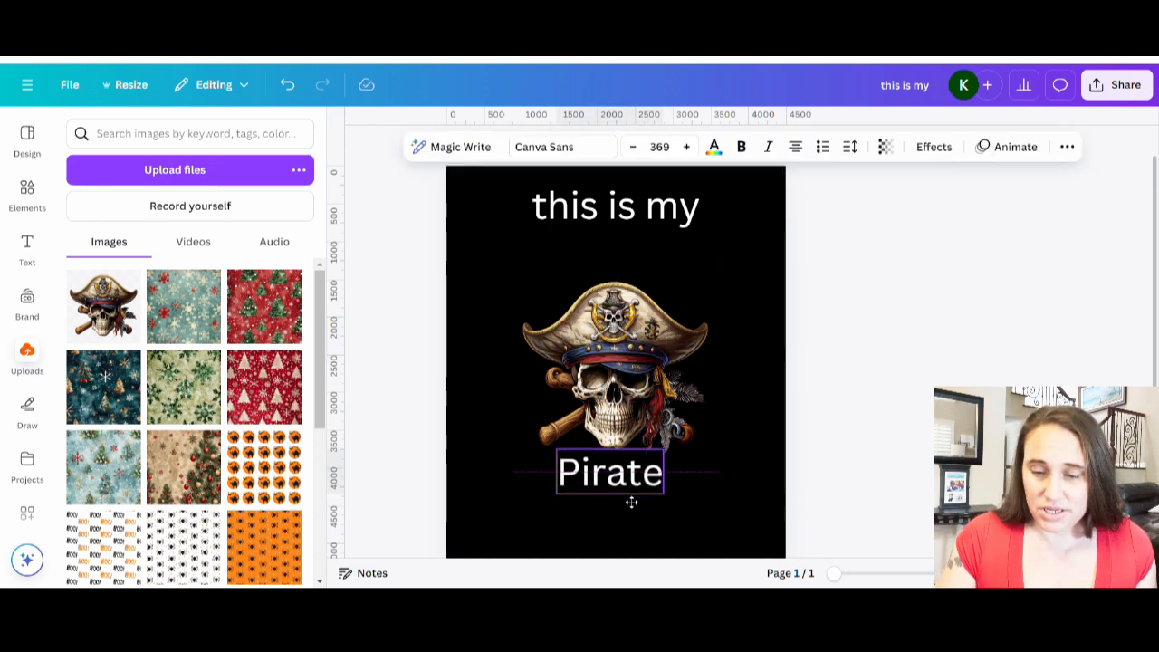
Add a third text box reading "Costume" and place it below "Pirate", offset to the right.
{"action": "scroll", "coordinate": [714, 465], "scroll_direction": "down", "scroll_amount": 2}
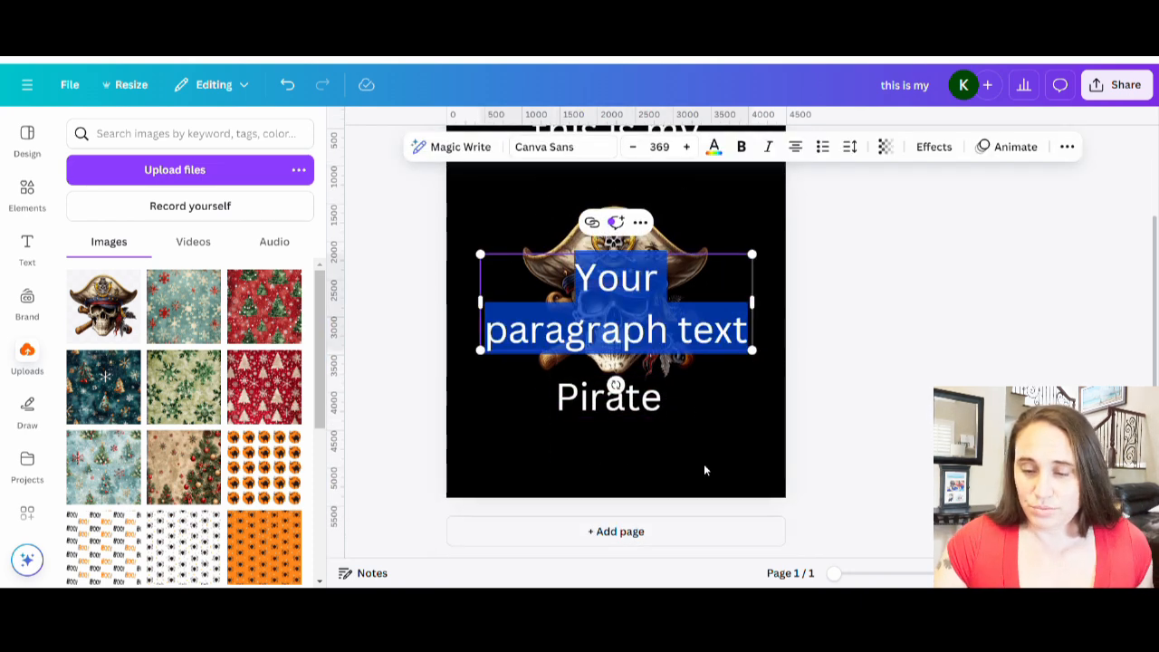
{"action": "type", "text": "Costume"}
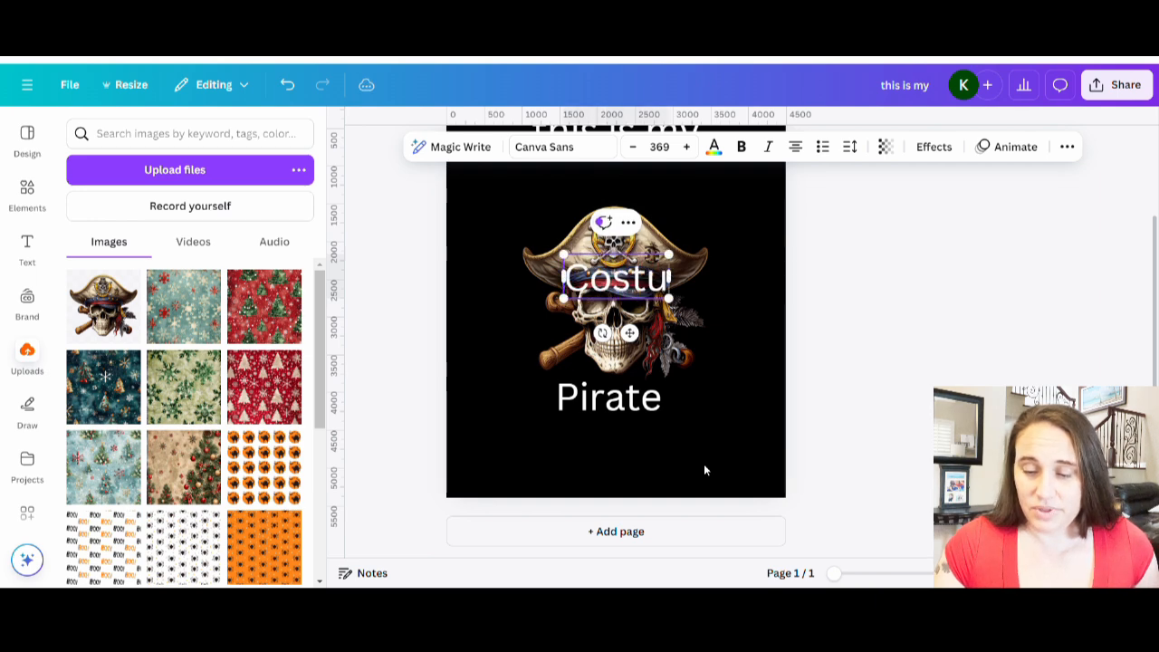
{"action": "left_click", "coordinate": [885, 338]}
{"action": "left_click_drag", "start_coordinate": [664, 288], "coordinate": [719, 450]}
{"action": "left_click", "coordinate": [883, 350]}
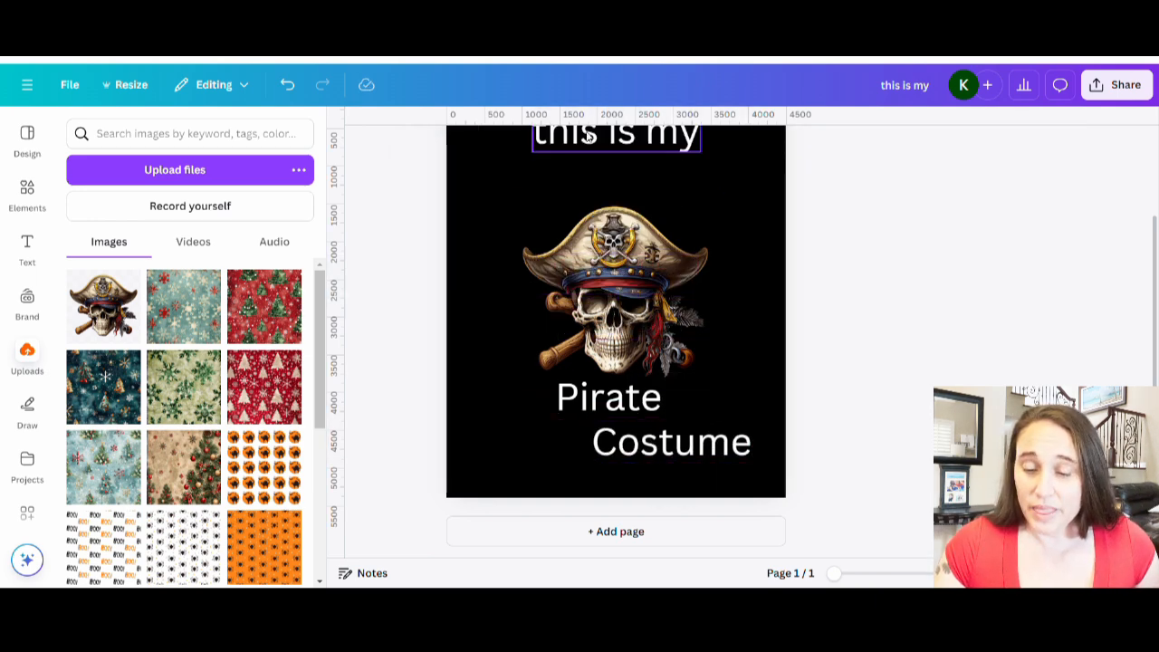
Change the font of the "Pirate" text to Pirate Inline.
{"action": "scroll", "coordinate": [696, 205], "scroll_direction": "up", "scroll_amount": 2}
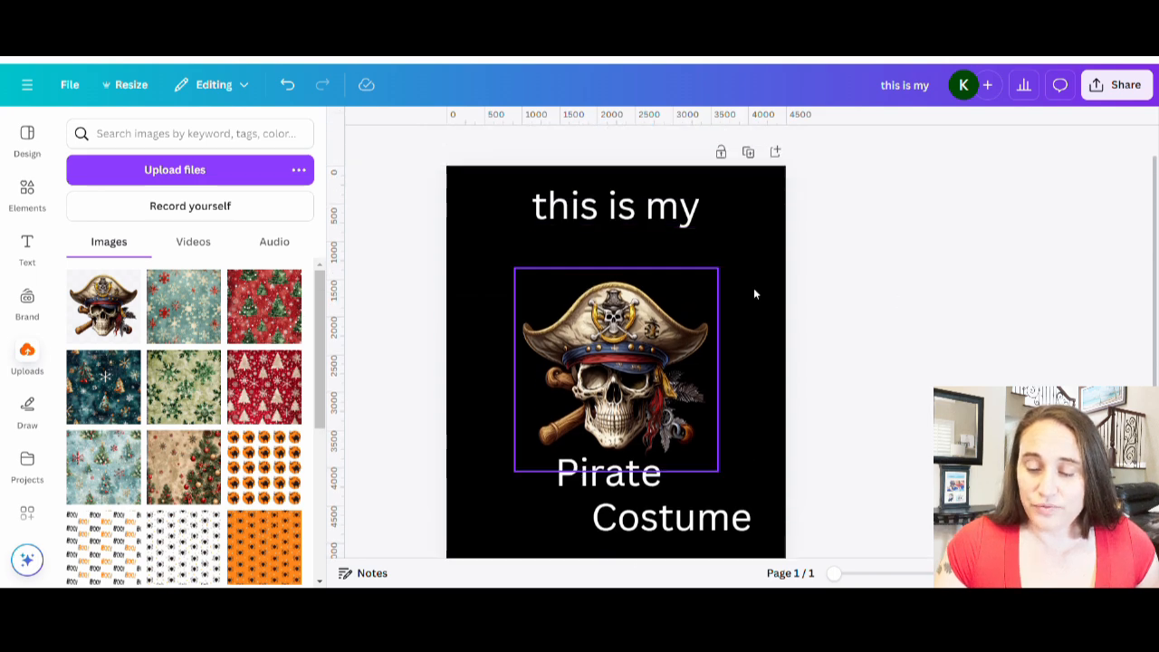
{"action": "left_click", "coordinate": [649, 387]}
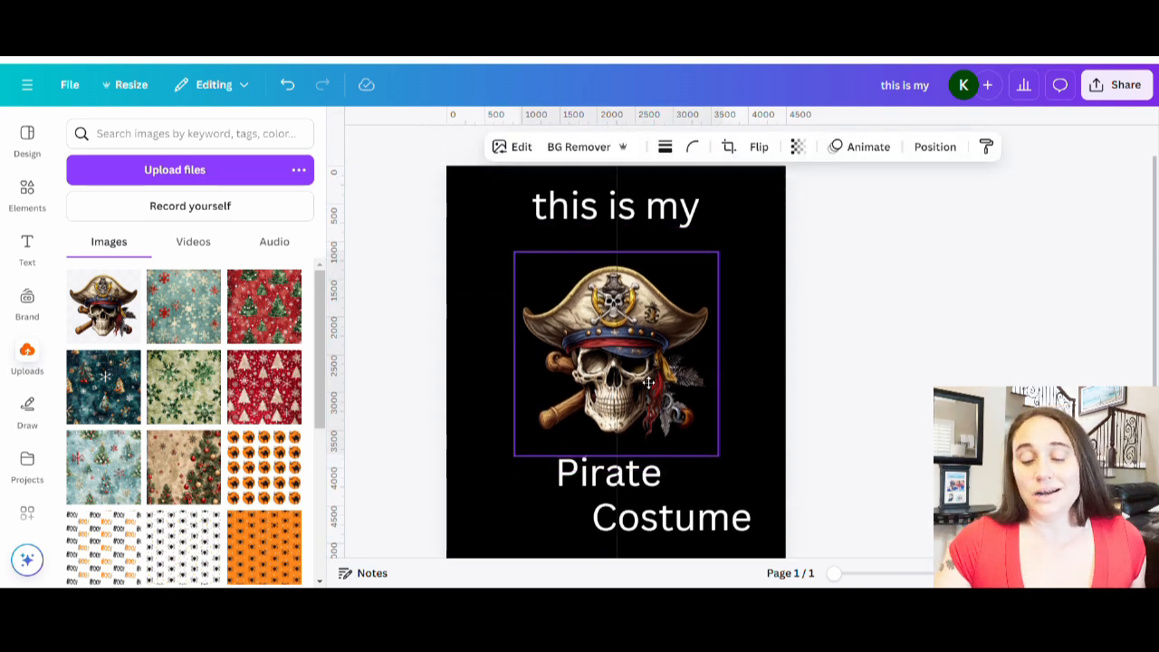
{"action": "left_click", "coordinate": [899, 385]}
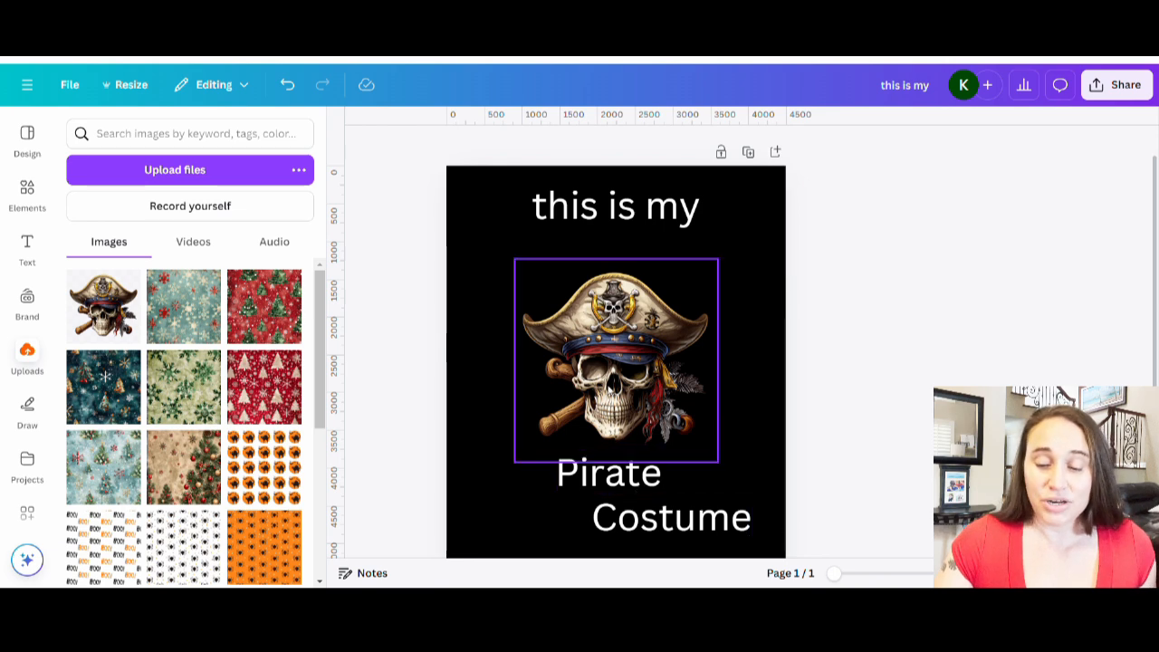
{"action": "left_click", "coordinate": [613, 374]}
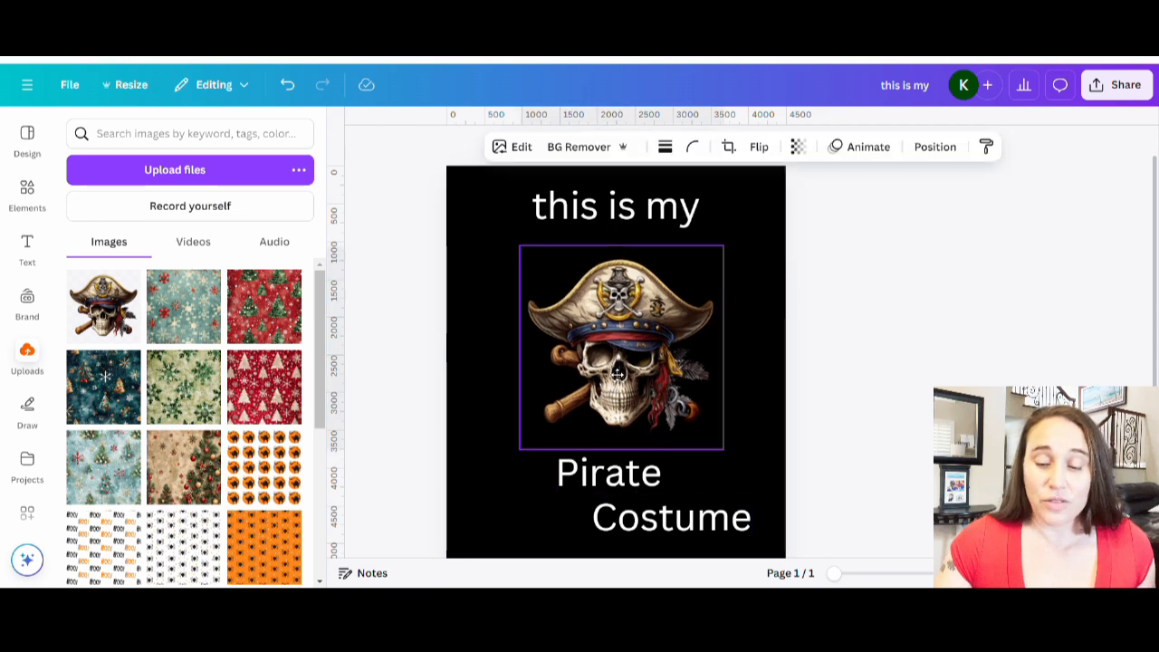
{"action": "left_click", "coordinate": [650, 479]}
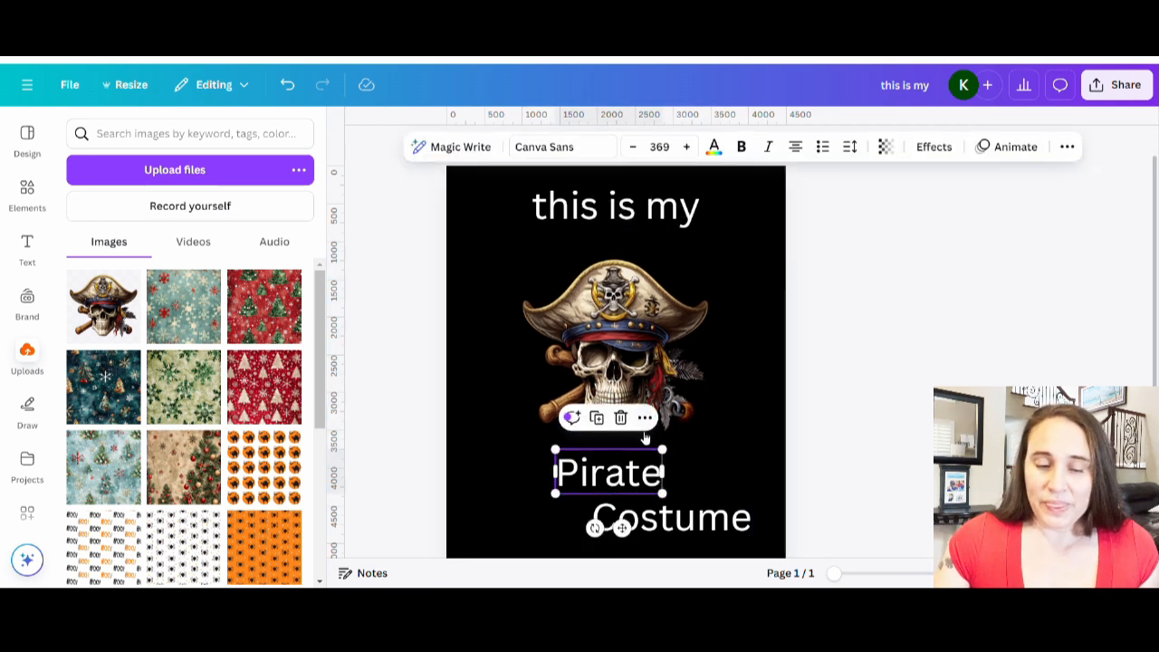
{"action": "left_click", "coordinate": [566, 150]}
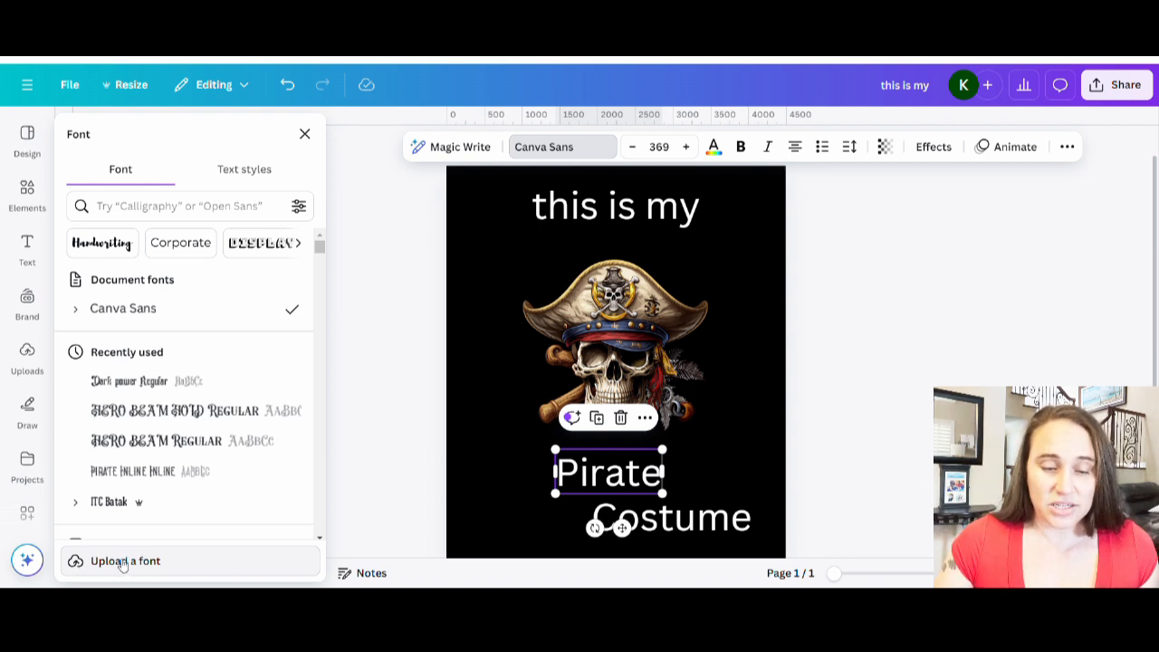
{"action": "scroll", "coordinate": [158, 372], "scroll_direction": "down", "scroll_amount": 6}
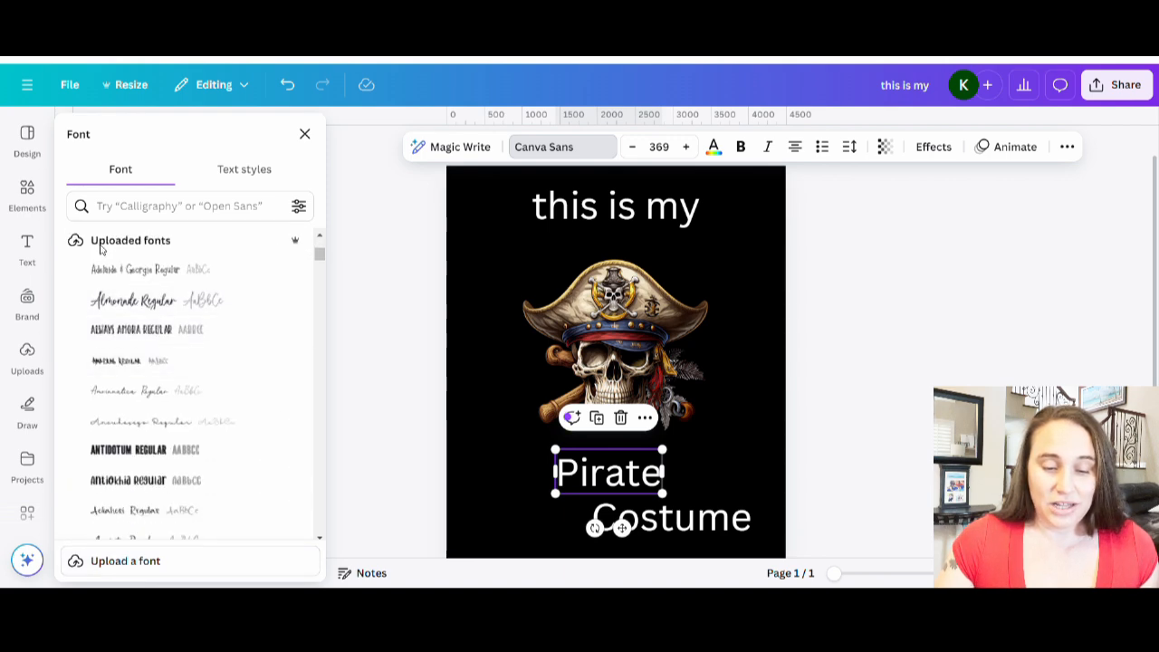
{"action": "scroll", "coordinate": [189, 261], "scroll_direction": "down", "scroll_amount": 10}
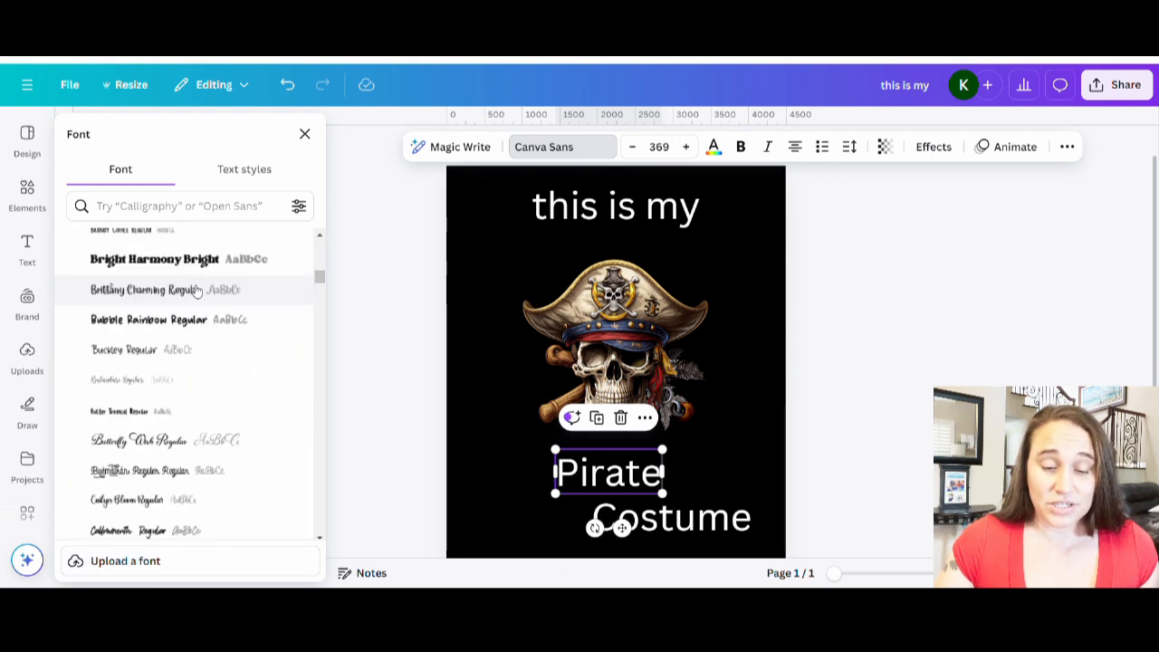
{"action": "scroll", "coordinate": [199, 302], "scroll_direction": "down", "scroll_amount": 10}
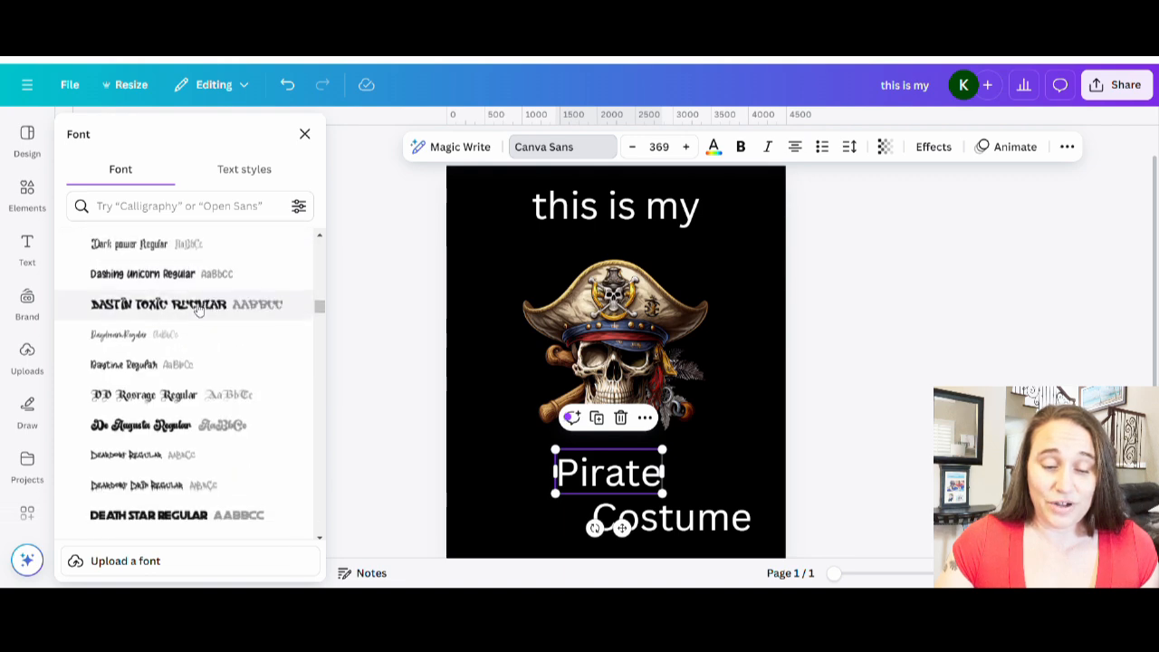
{"action": "scroll", "coordinate": [201, 308], "scroll_direction": "down", "scroll_amount": 10}
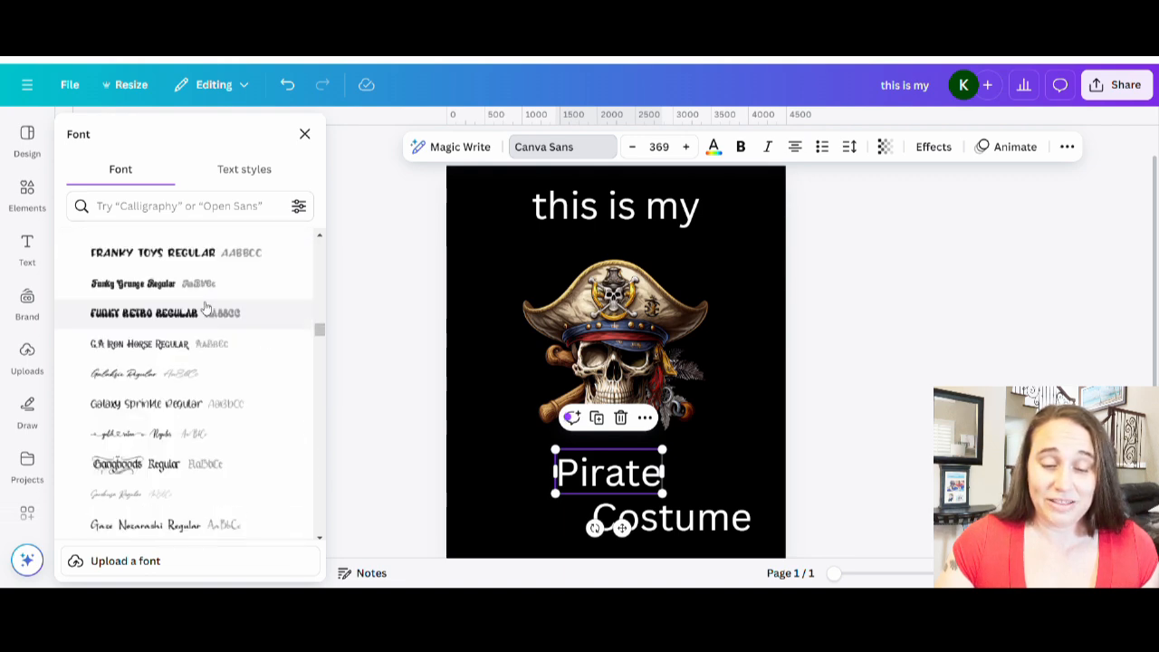
{"action": "scroll", "coordinate": [207, 309], "scroll_direction": "down", "scroll_amount": 10}
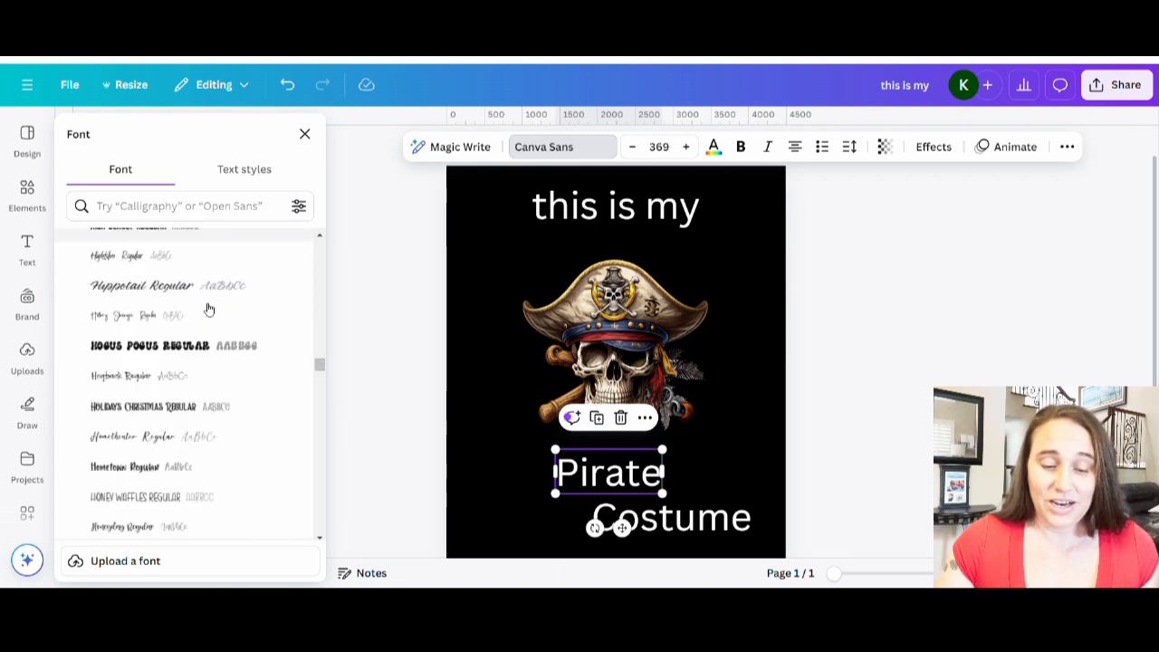
{"action": "scroll", "coordinate": [207, 309], "scroll_direction": "down", "scroll_amount": 10}
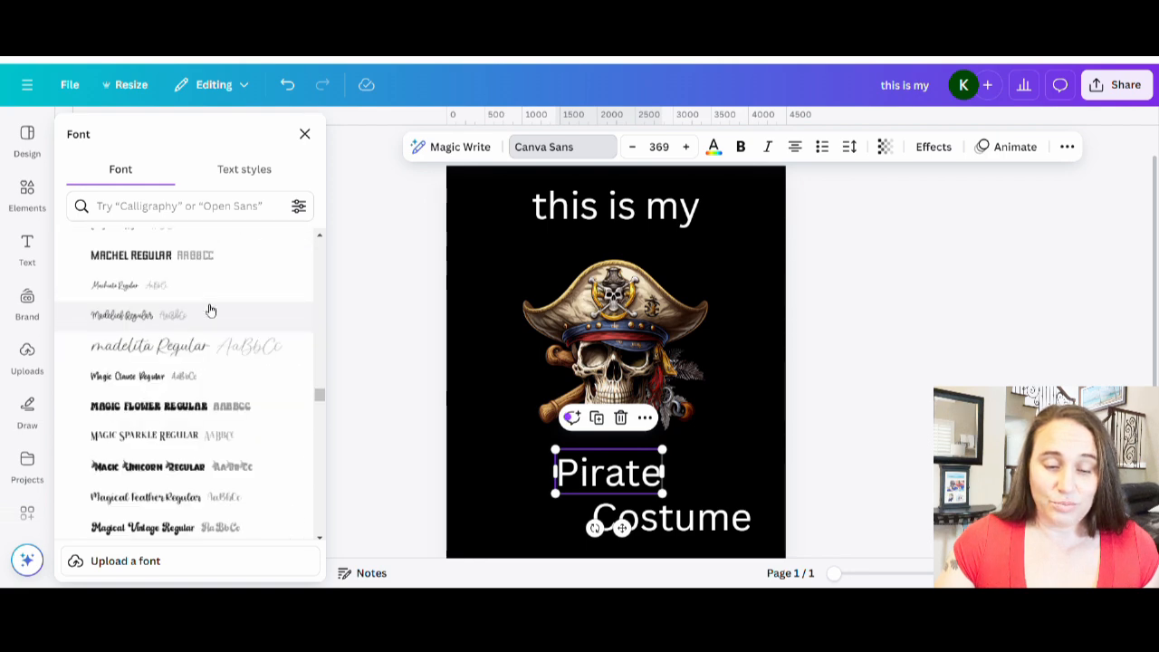
{"action": "scroll", "coordinate": [216, 322], "scroll_direction": "down", "scroll_amount": 10}
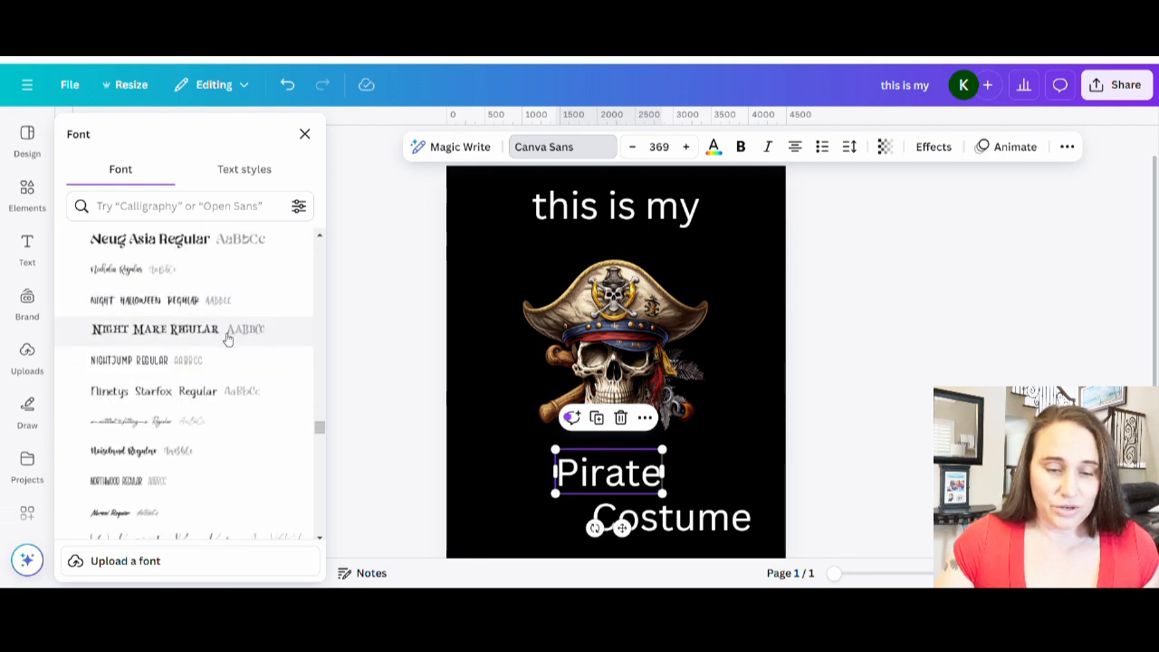
{"action": "scroll", "coordinate": [227, 334], "scroll_direction": "down", "scroll_amount": 5}
{"action": "scroll", "coordinate": [227, 332], "scroll_direction": "up", "scroll_amount": 3}
{"action": "scroll", "coordinate": [155, 299], "scroll_direction": "up", "scroll_amount": 2}
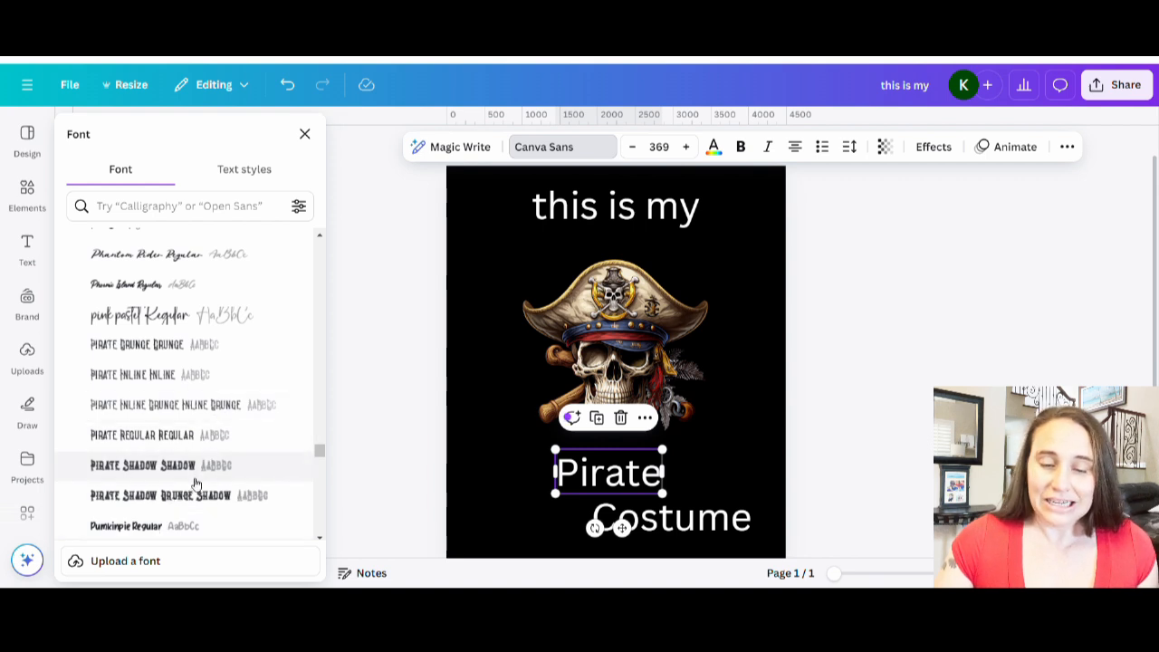
{"action": "left_click", "coordinate": [135, 383]}
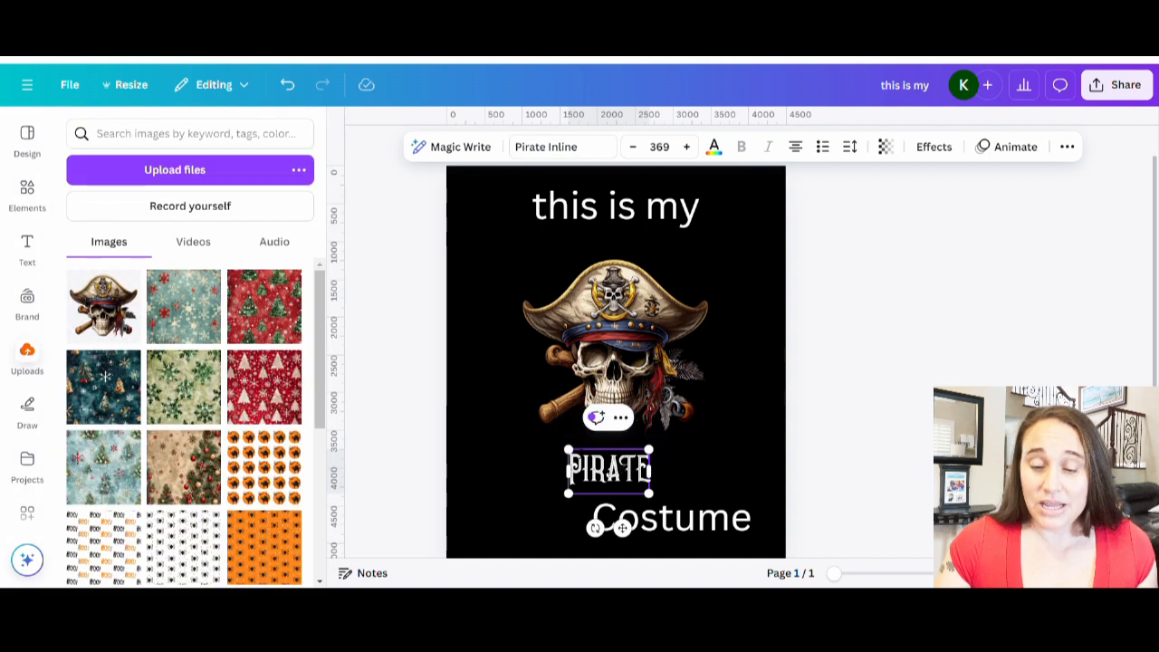
Enlarge the "Pirate" text so it spans nearly the full page width below the skull.
{"action": "left_click", "coordinate": [699, 466]}
{"action": "left_click", "coordinate": [593, 459]}
{"action": "left_click_drag", "start_coordinate": [570, 451], "coordinate": [480, 402]}
{"action": "left_click_drag", "start_coordinate": [649, 495], "coordinate": [770, 567]}
{"action": "left_click", "coordinate": [840, 413]}
{"action": "left_click", "coordinate": [623, 487]}
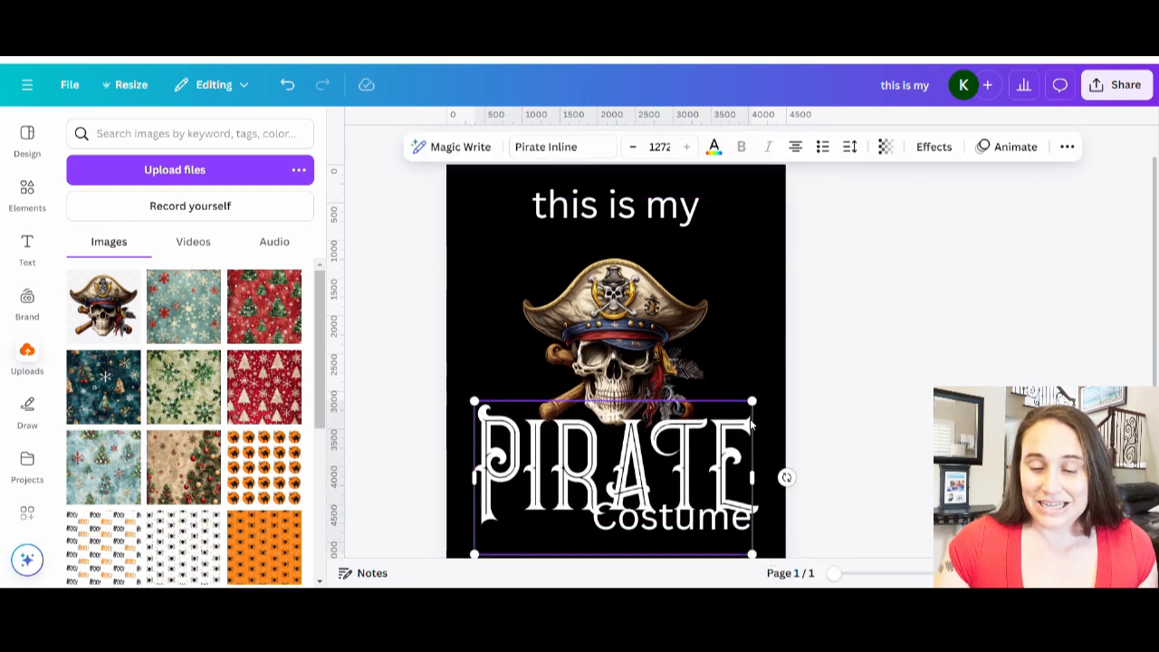
{"action": "scroll", "coordinate": [623, 486], "scroll_direction": "down", "scroll_amount": 2}
{"action": "left_click", "coordinate": [695, 457]}
{"action": "left_click", "coordinate": [827, 406]}
{"action": "scroll", "coordinate": [828, 406], "scroll_direction": "up", "scroll_amount": 3}
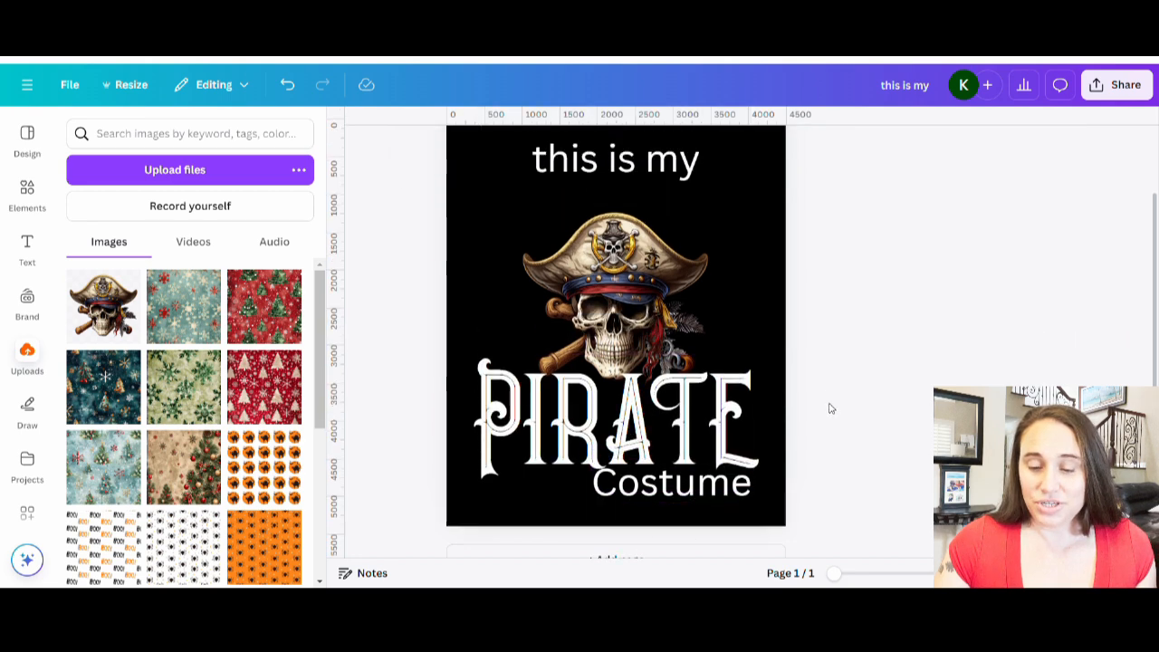
{"action": "left_click", "coordinate": [616, 362]}
{"action": "left_click", "coordinate": [851, 373]}
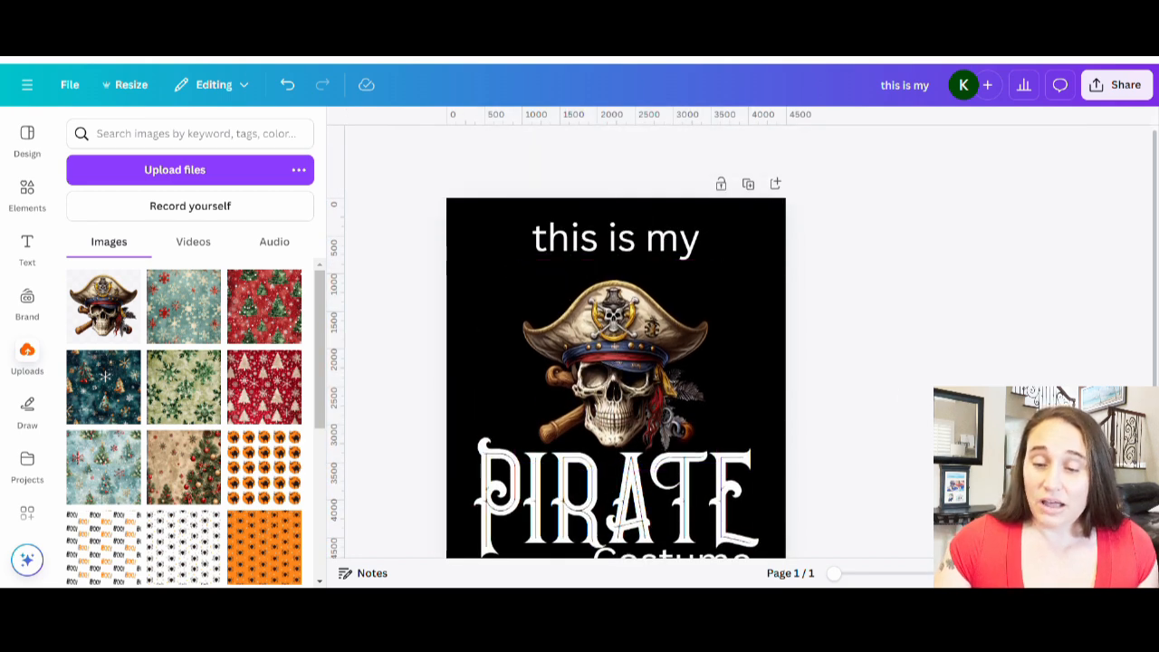
Change the font of the "this is my" text to Hero Beam Hold Regular.
{"action": "scroll", "coordinate": [615, 380], "scroll_direction": "down", "scroll_amount": 2}
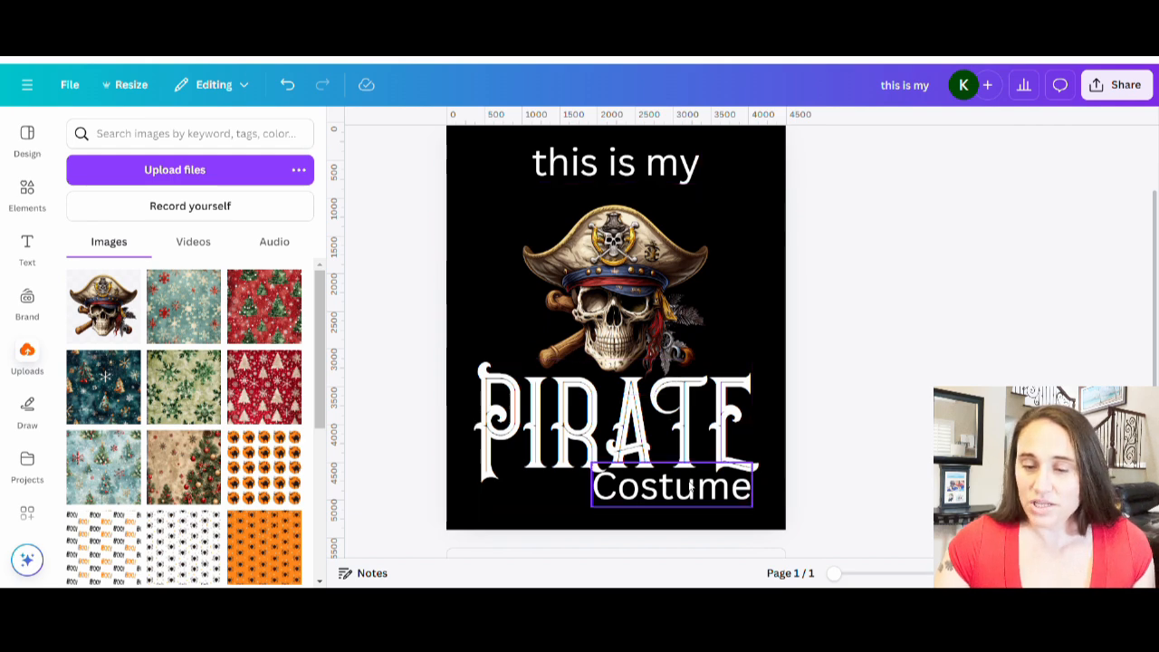
{"action": "left_click", "coordinate": [670, 177]}
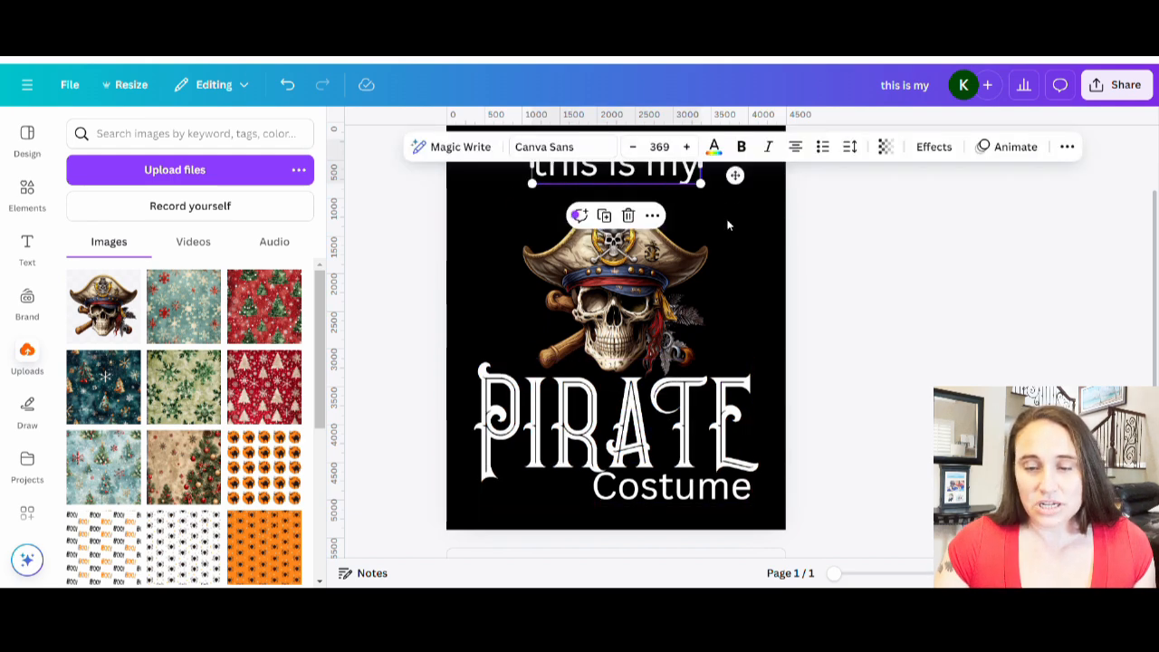
{"action": "scroll", "coordinate": [808, 337], "scroll_direction": "up", "scroll_amount": 2}
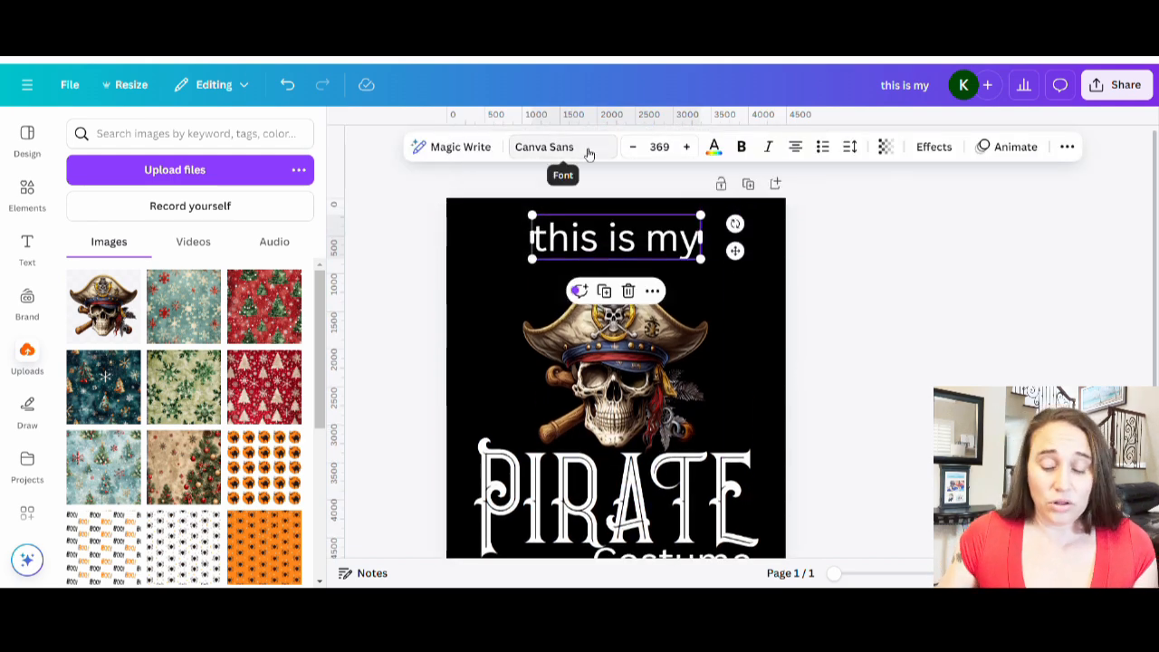
{"action": "left_click", "coordinate": [590, 152]}
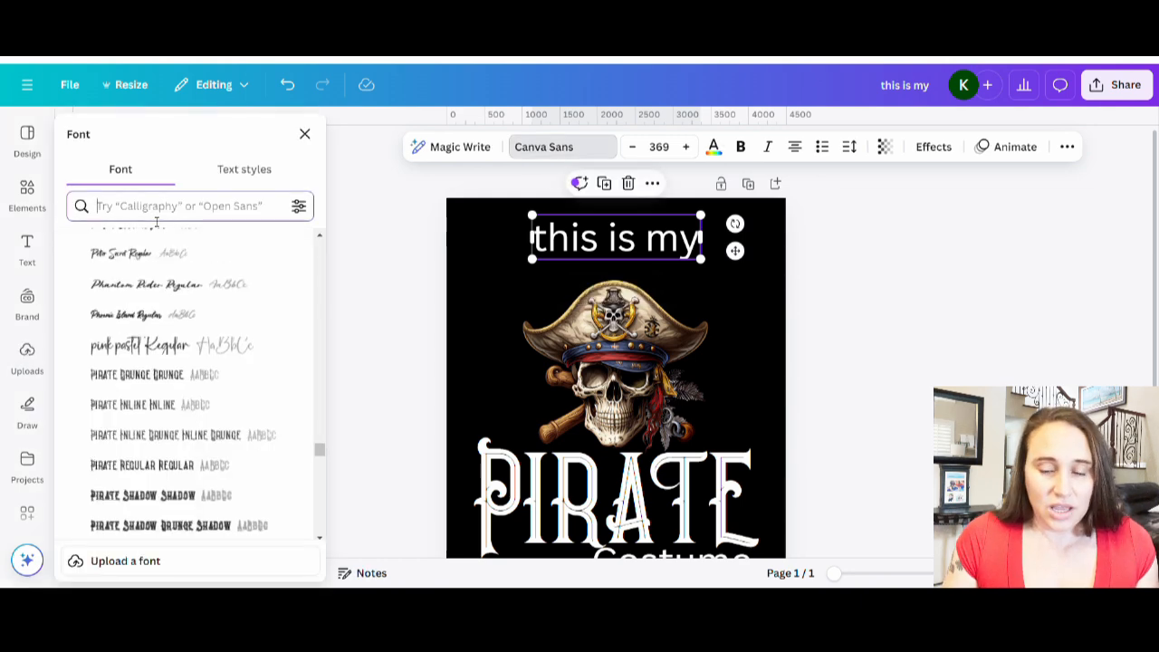
{"action": "left_click", "coordinate": [154, 207]}
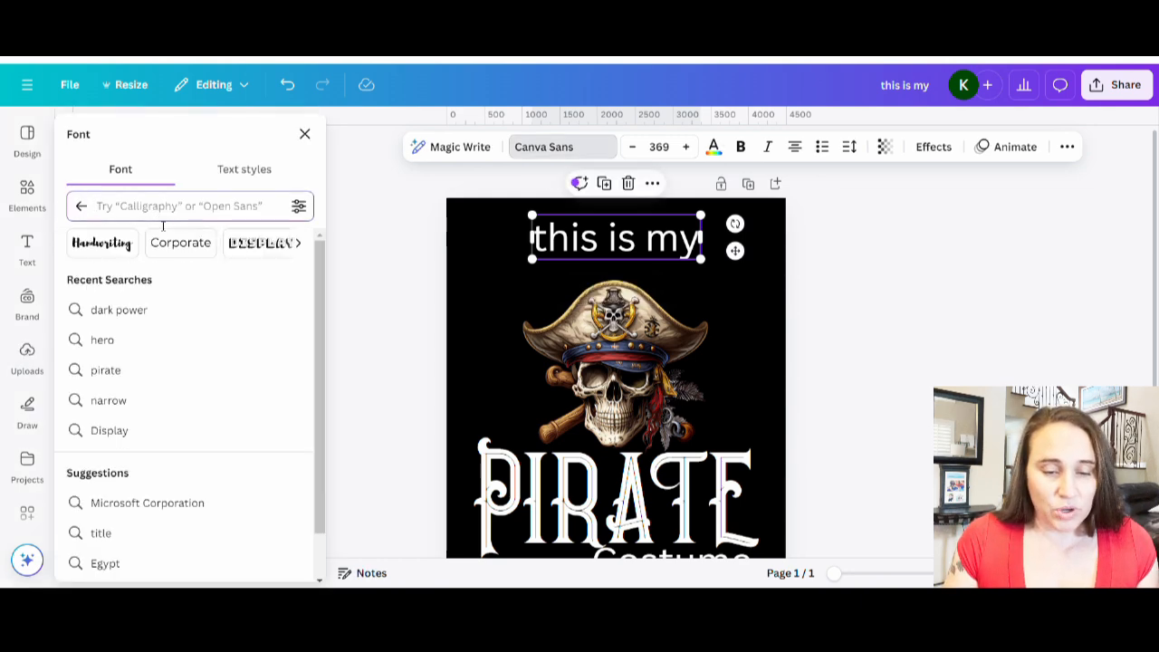
{"action": "type", "text": "hero b"}
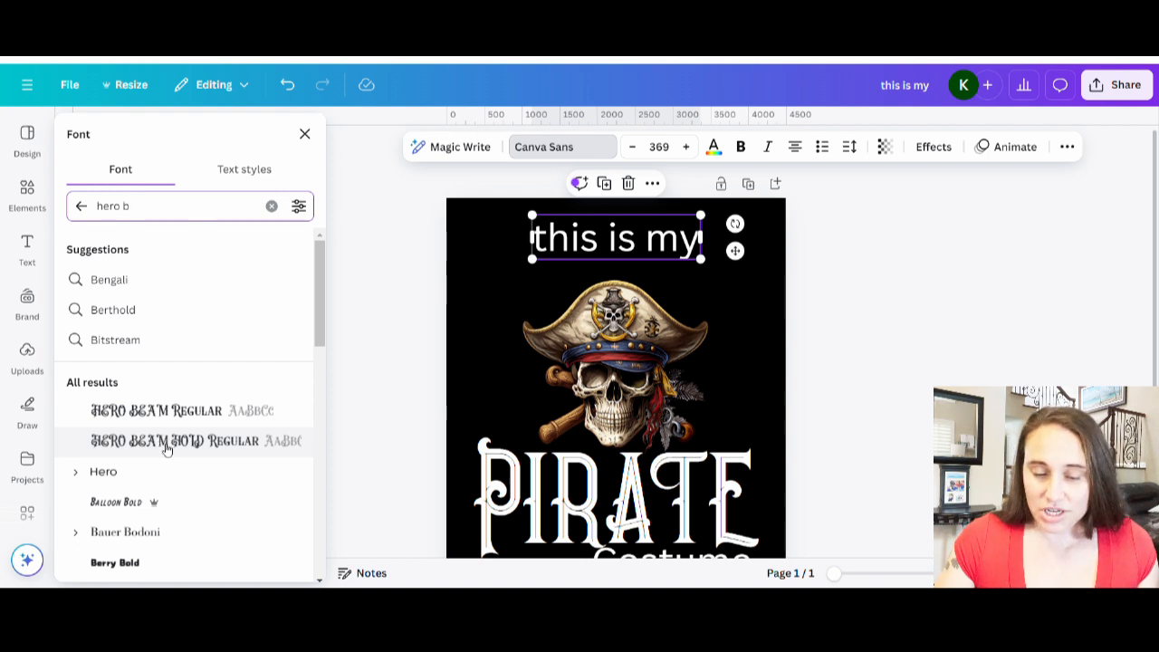
{"action": "left_click", "coordinate": [170, 441]}
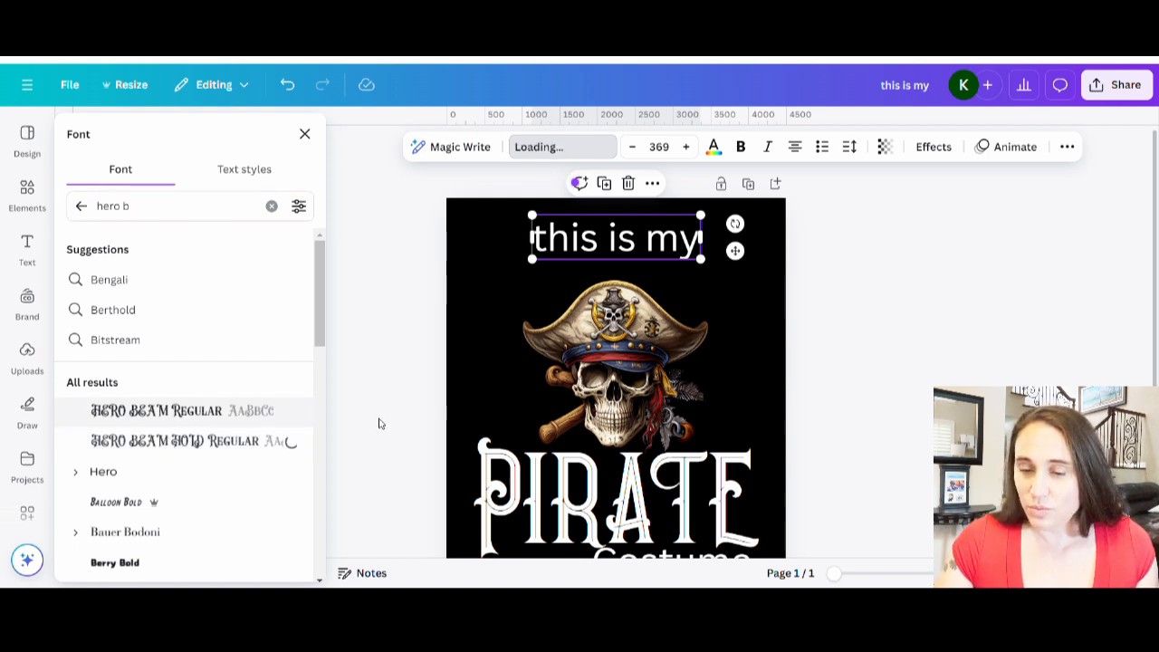
Enlarge the "this is my" text so it spans nearly the full page width and nudge it up slightly.
{"action": "left_click", "coordinate": [848, 277]}
{"action": "left_click", "coordinate": [693, 251]}
{"action": "left_click_drag", "start_coordinate": [711, 269], "coordinate": [669, 264]}
{"action": "mouse_move", "coordinate": [765, 300]}
{"action": "left_mouse_down"}
{"action": "mouse_move", "coordinate": [769, 318]}
{"action": "mouse_move", "coordinate": [781, 305]}
{"action": "left_mouse_up"}
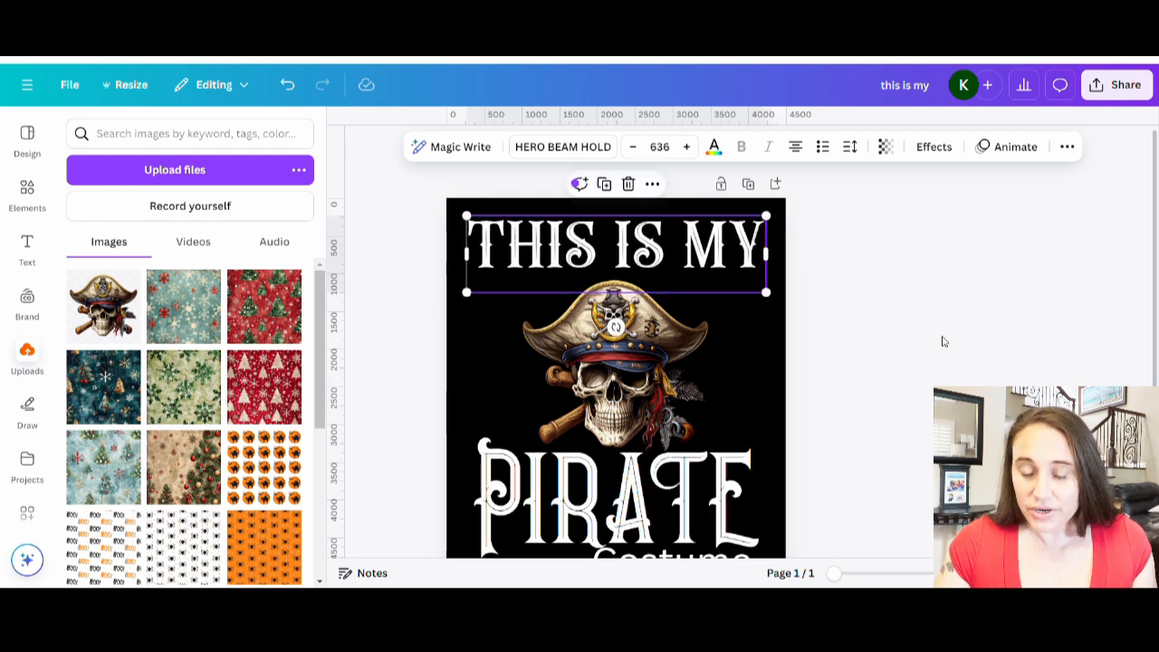
{"action": "left_click", "coordinate": [943, 340]}
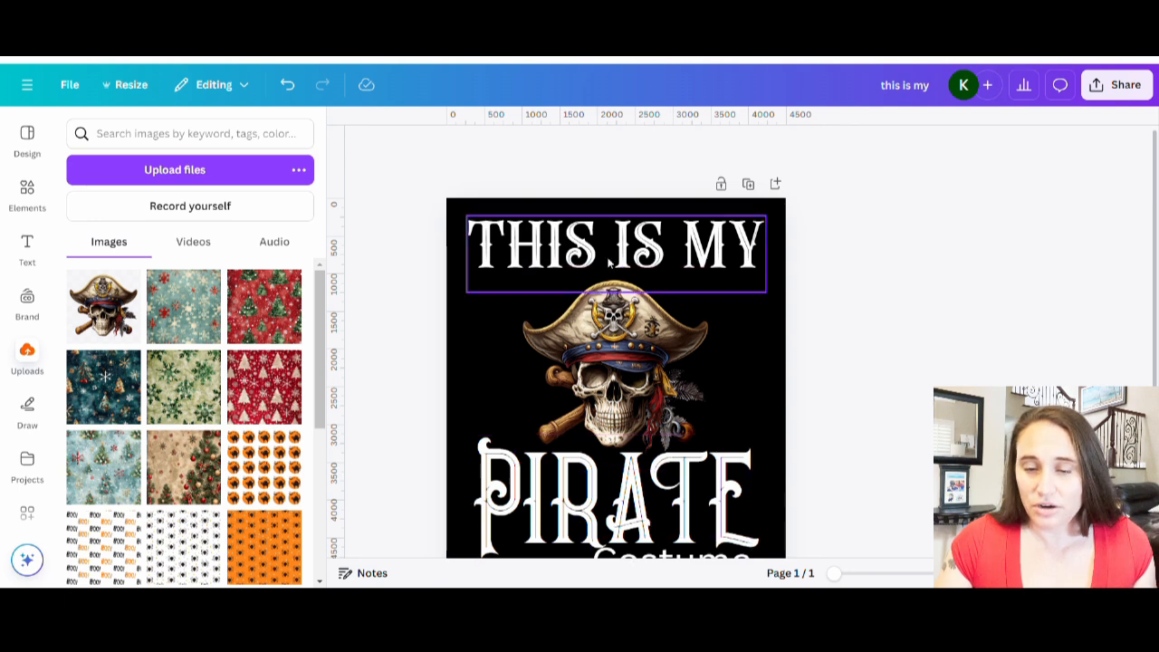
{"action": "left_click_drag", "start_coordinate": [663, 253], "coordinate": [666, 242]}
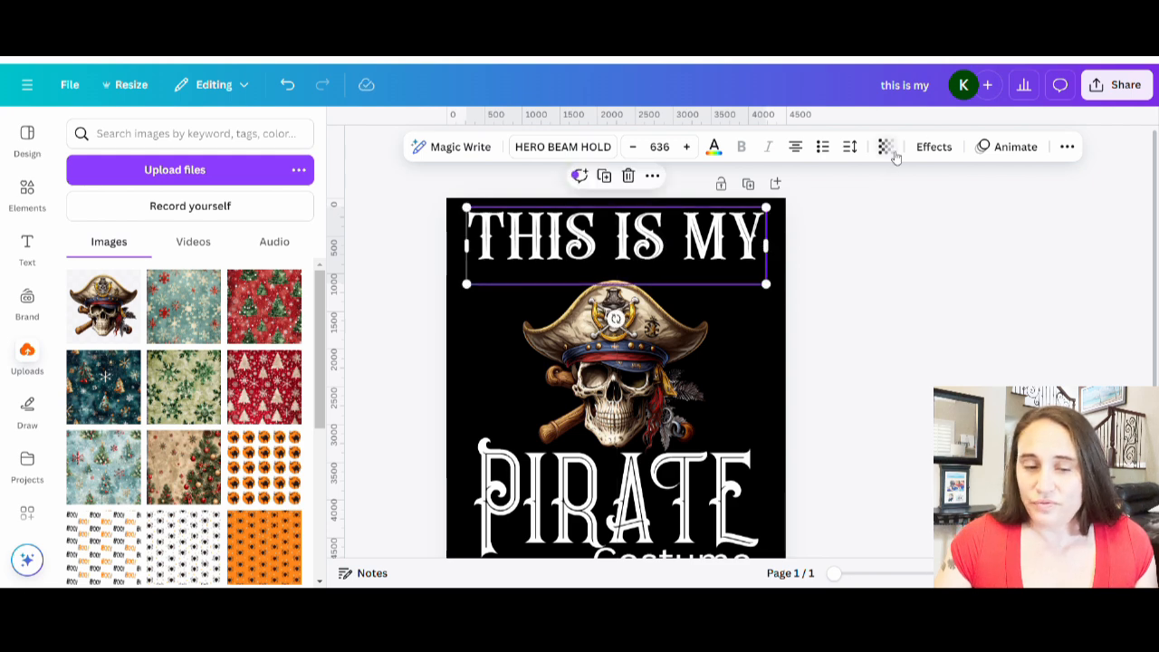
Apply the Curve effect to the "THIS IS MY" text with a curve value of 59.
{"action": "left_click", "coordinate": [938, 149]}
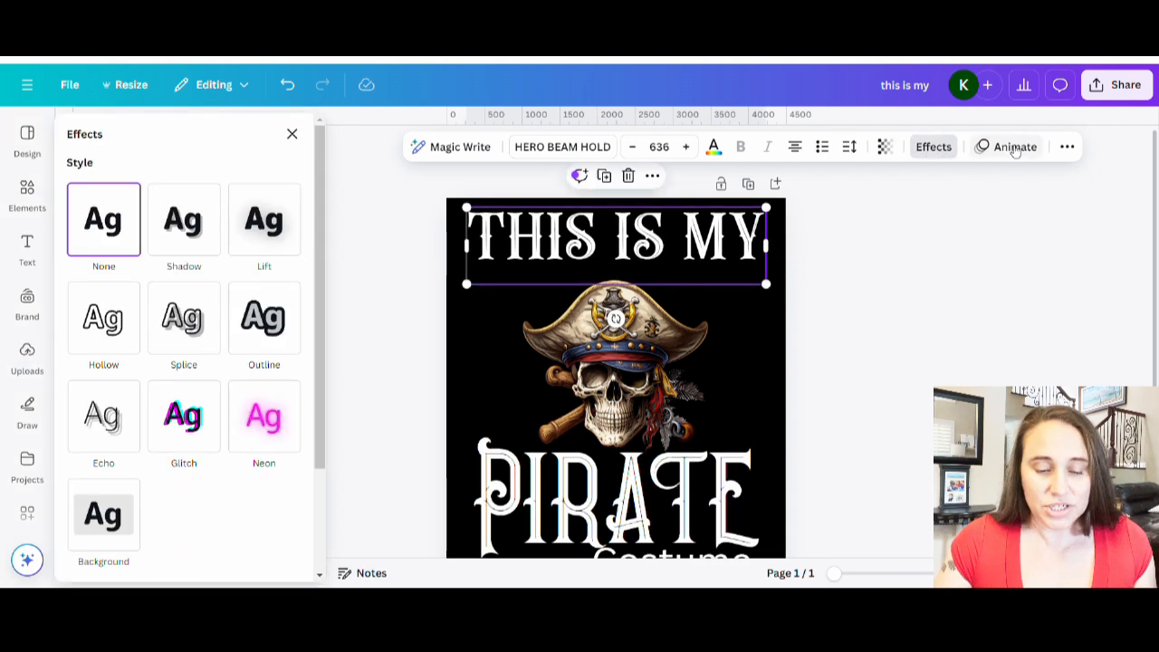
{"action": "scroll", "coordinate": [242, 306], "scroll_direction": "down", "scroll_amount": 3}
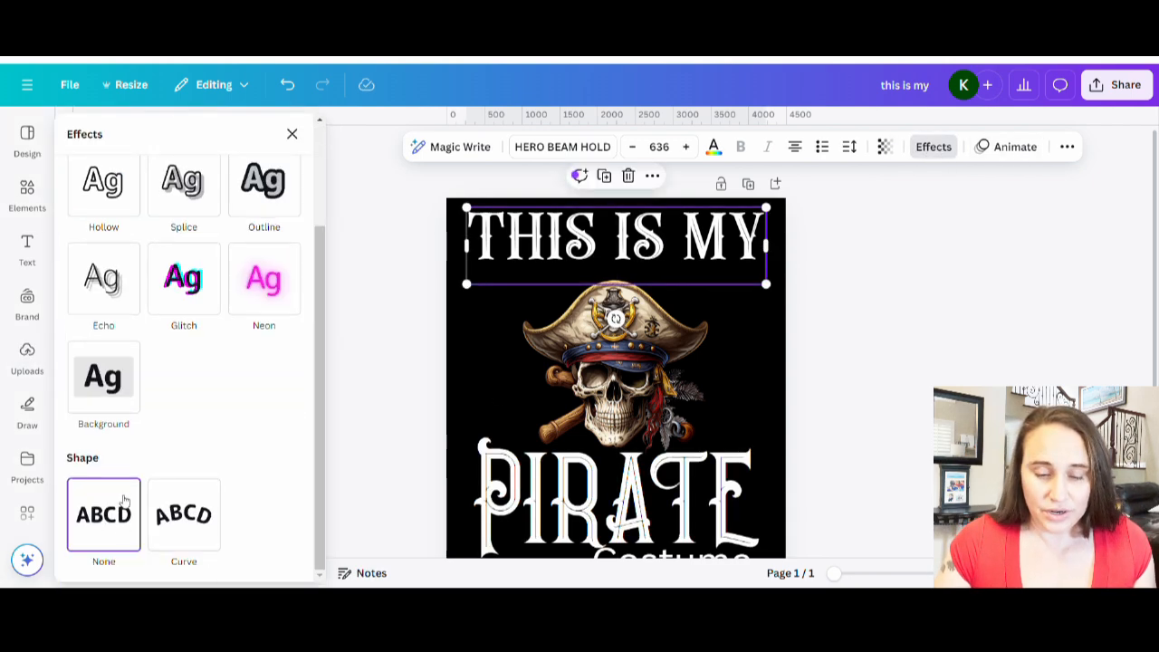
{"action": "left_click", "coordinate": [169, 546]}
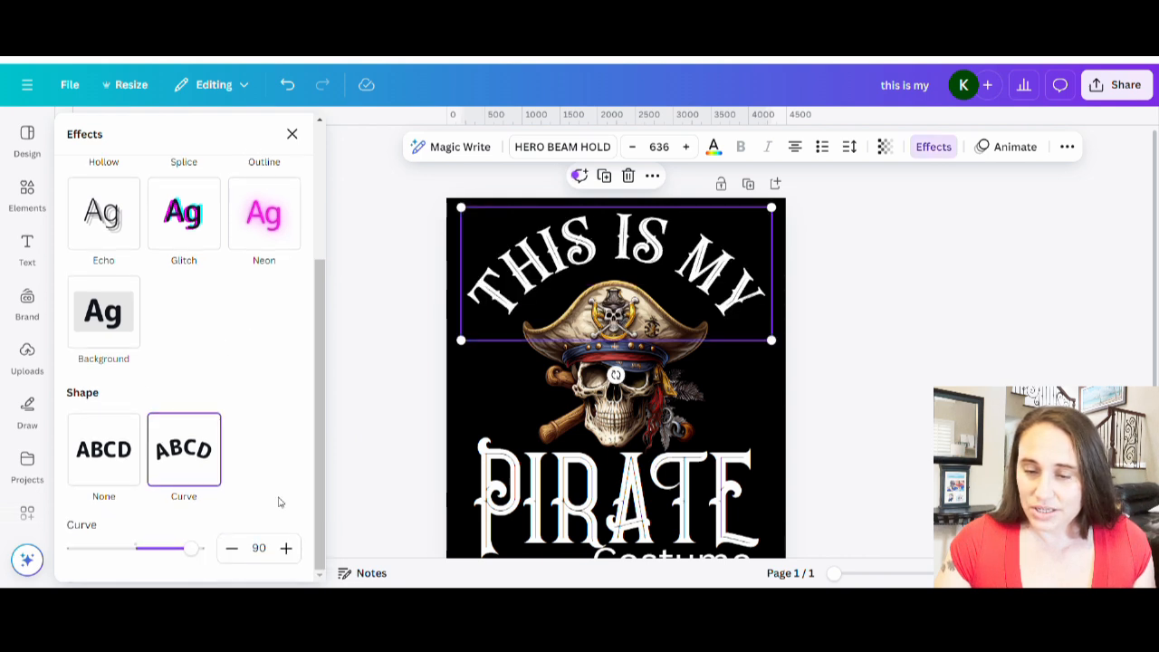
{"action": "left_click_drag", "start_coordinate": [191, 548], "coordinate": [179, 562]}
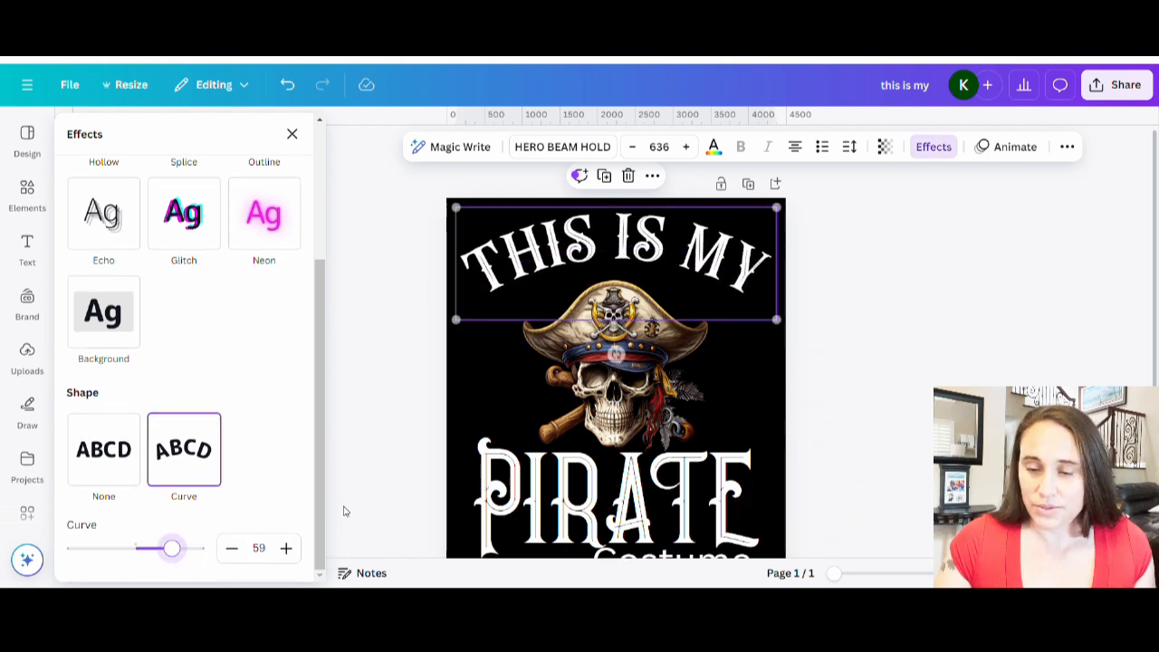
{"action": "left_click", "coordinate": [960, 341]}
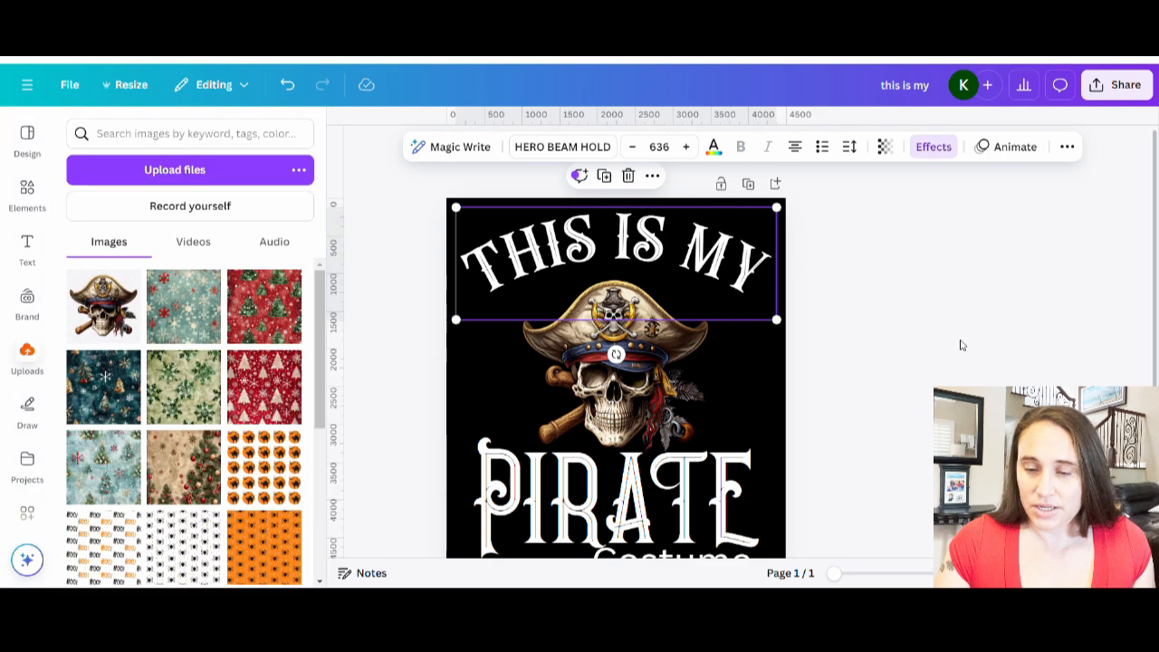
Enlarge the skull graphic slightly and re-centre it between the headline and "PIRATE".
{"action": "left_click", "coordinate": [685, 416]}
{"action": "mouse_move", "coordinate": [728, 272]}
{"action": "left_mouse_down"}
{"action": "mouse_move", "coordinate": [751, 271]}
{"action": "mouse_move", "coordinate": [736, 268]}
{"action": "left_mouse_up"}
{"action": "left_click_drag", "start_coordinate": [634, 406], "coordinate": [627, 405]}
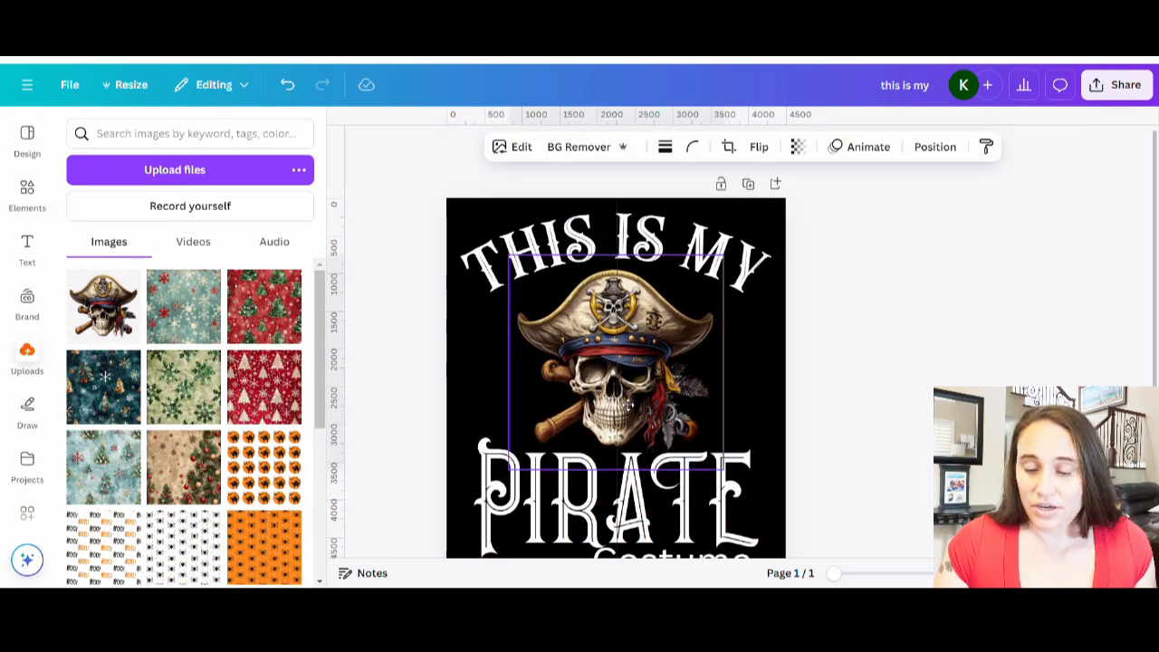
{"action": "left_click", "coordinate": [899, 397]}
Change the font of the "Costume" text to Dark power Regular.
{"action": "scroll", "coordinate": [828, 466], "scroll_direction": "down", "scroll_amount": 1}
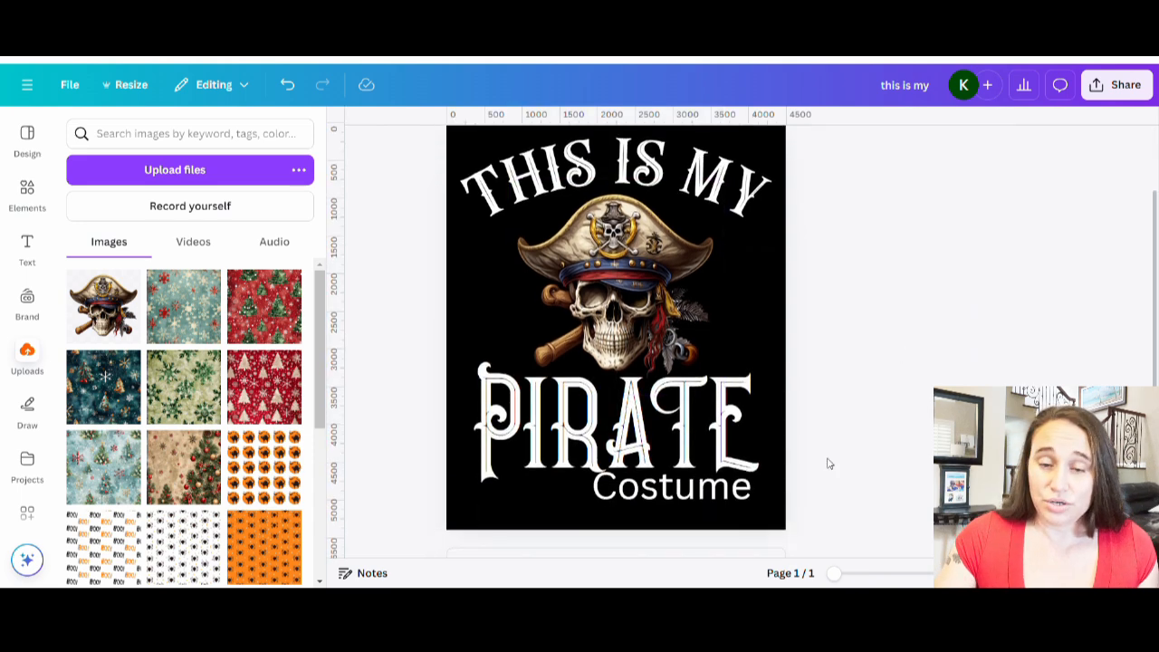
{"action": "left_click", "coordinate": [692, 503]}
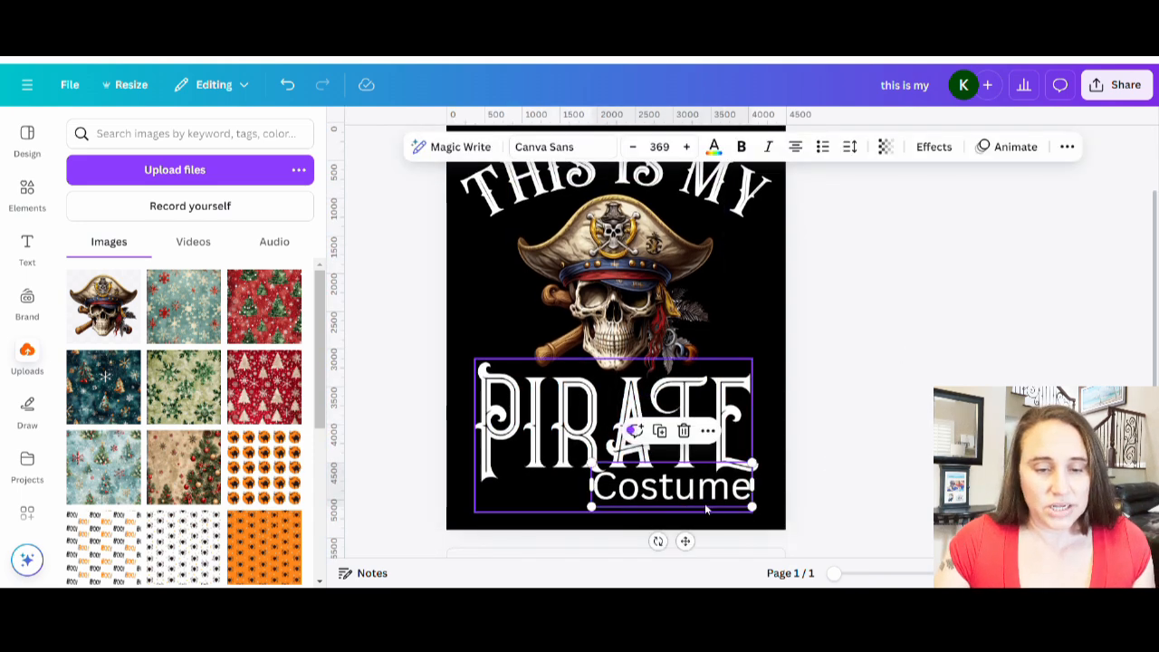
{"action": "left_click", "coordinate": [548, 147]}
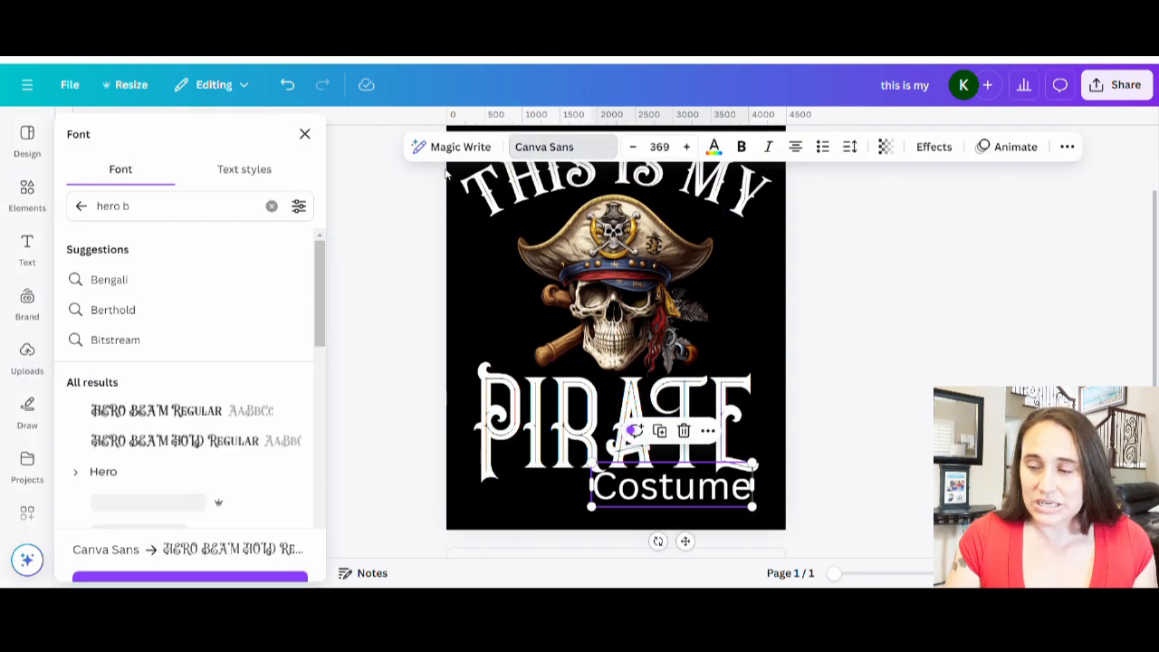
{"action": "left_click_drag", "start_coordinate": [164, 218], "coordinate": [93, 220]}
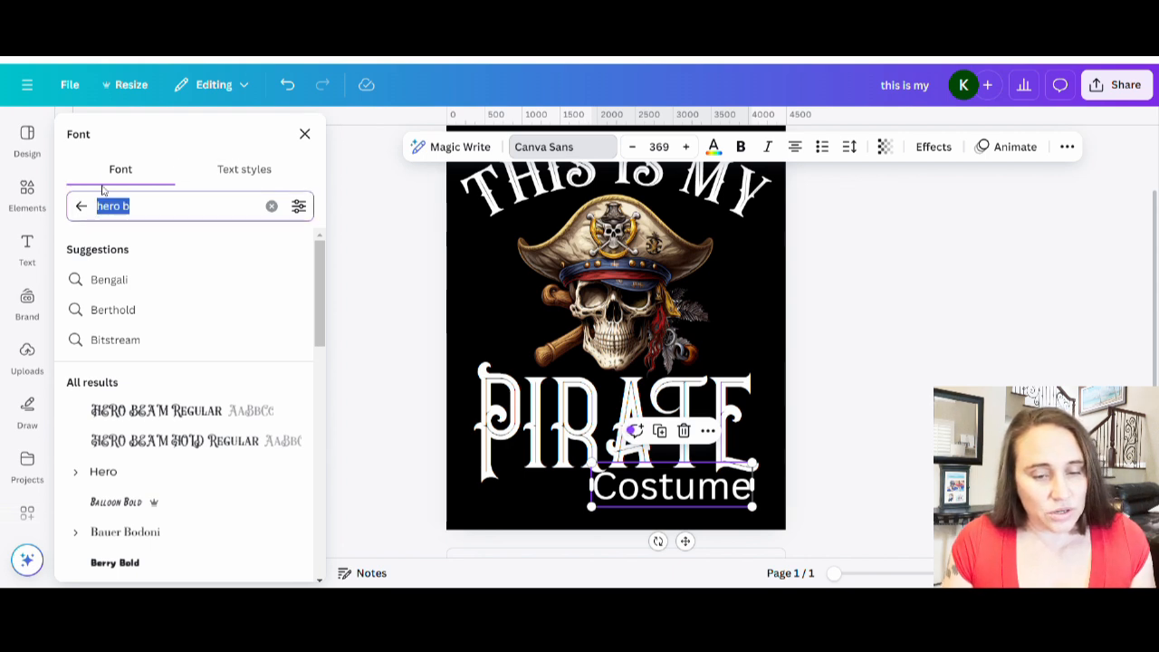
{"action": "type", "text": "d"}
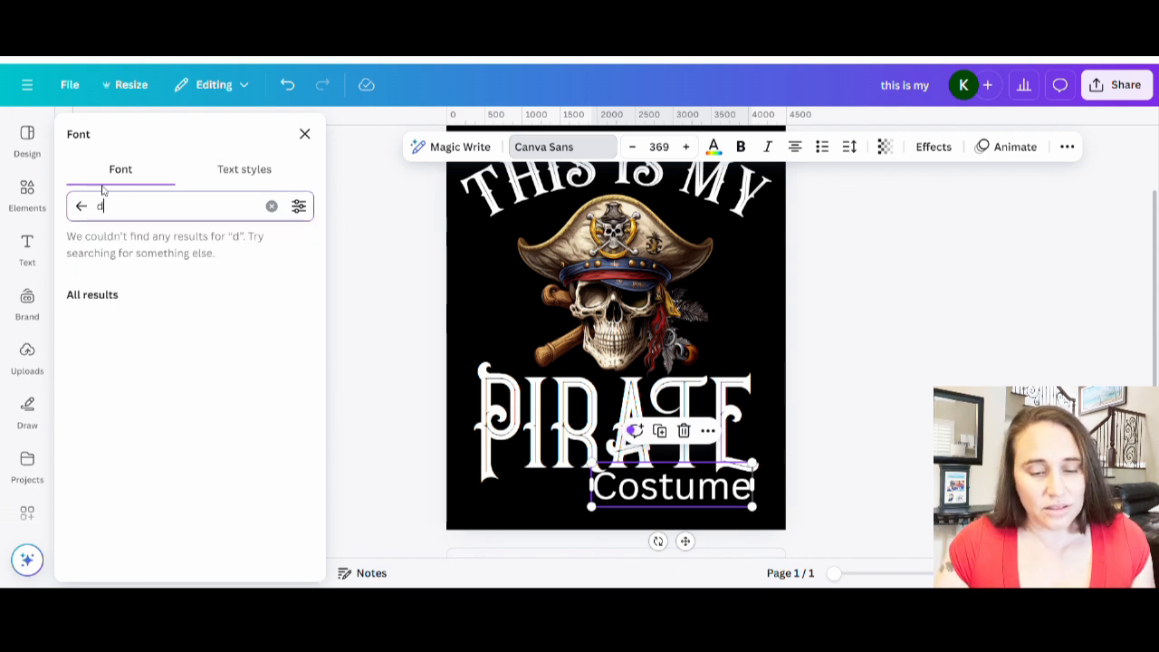
{"action": "type", "text": "ark po"}
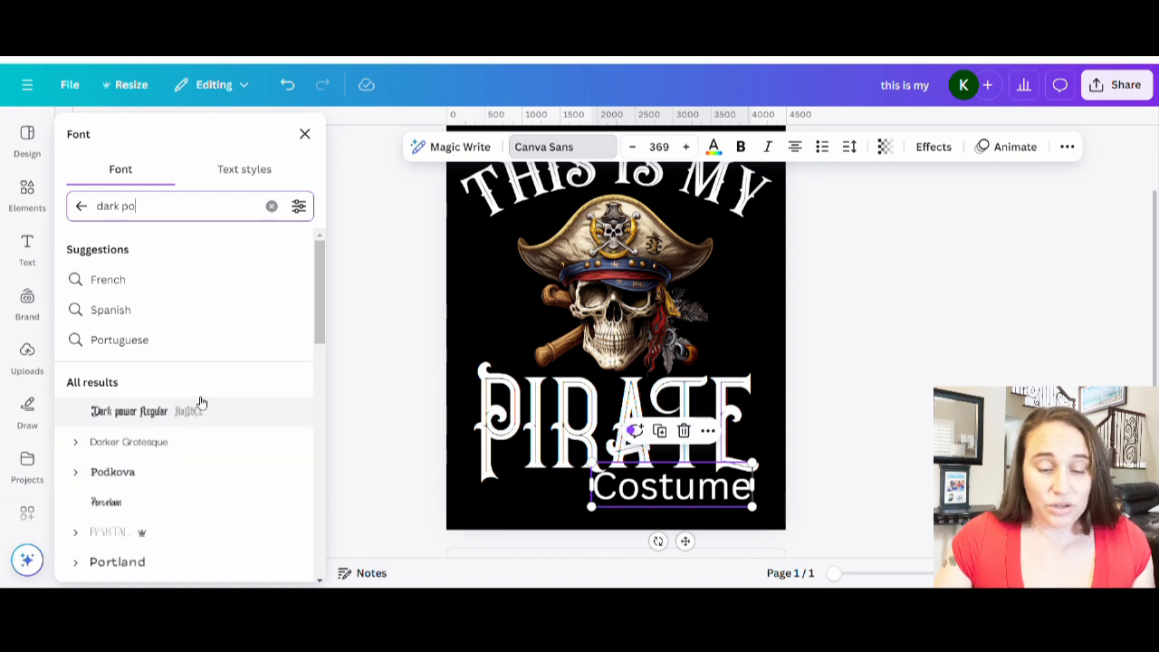
{"action": "left_click", "coordinate": [134, 413]}
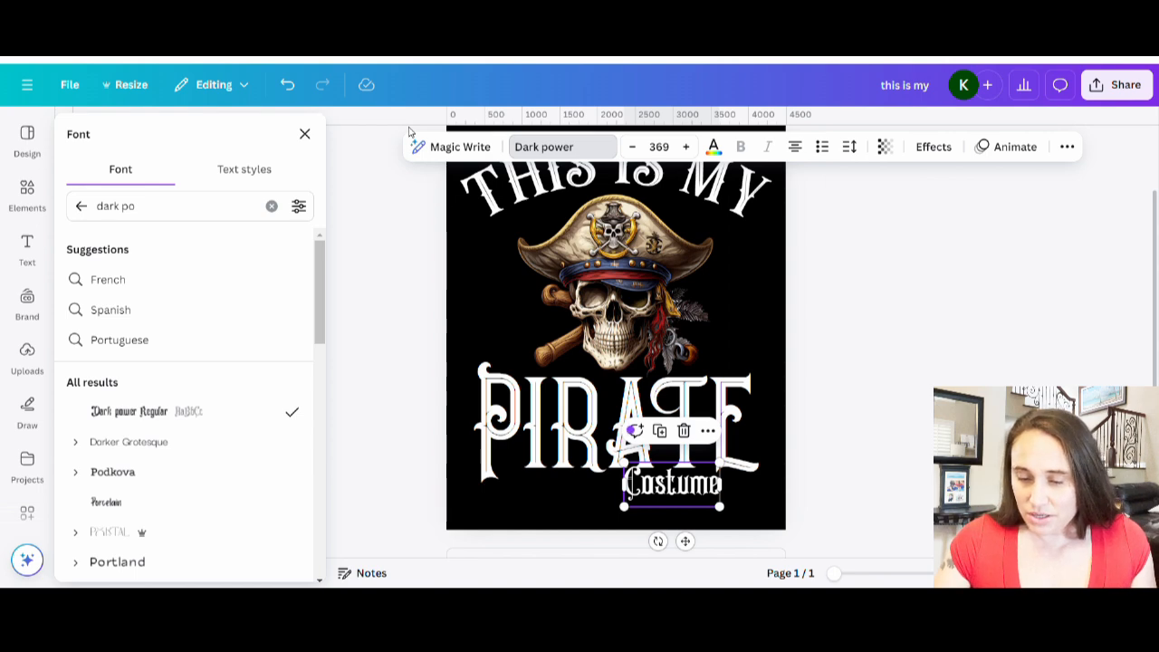
{"action": "left_click", "coordinate": [865, 310]}
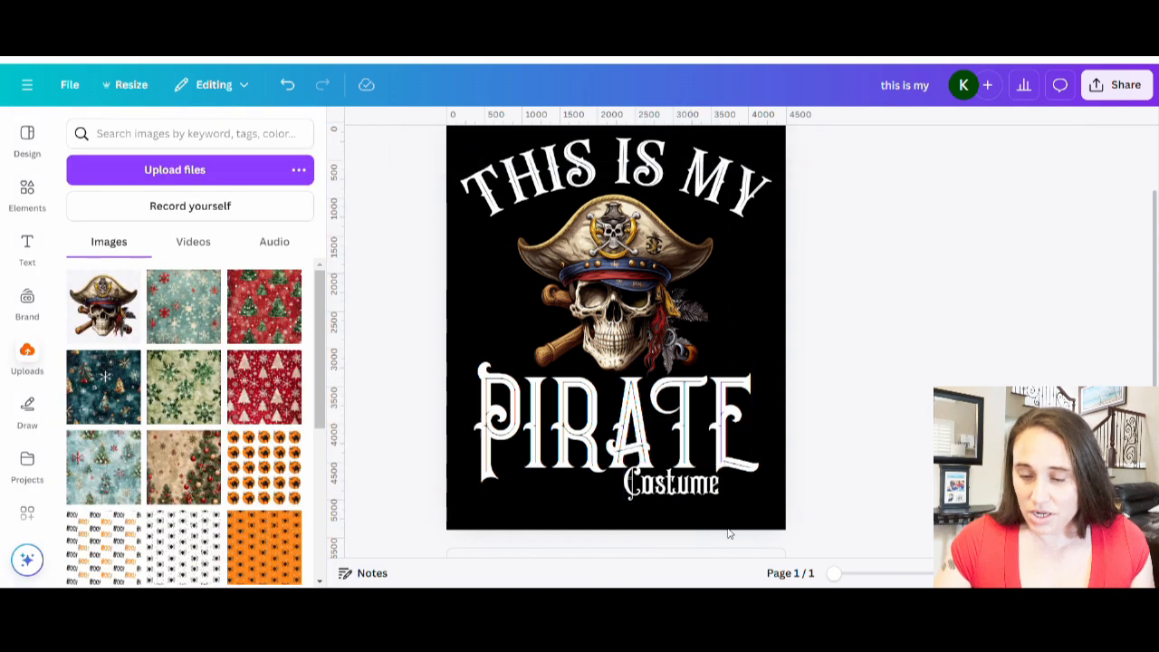
Enlarge the "Costume" text so it aligns with the right edge of "PIRATE".
{"action": "left_click", "coordinate": [679, 485]}
{"action": "mouse_move", "coordinate": [727, 515]}
{"action": "left_mouse_down"}
{"action": "mouse_move", "coordinate": [782, 556]}
{"action": "mouse_move", "coordinate": [708, 507]}
{"action": "left_mouse_up"}
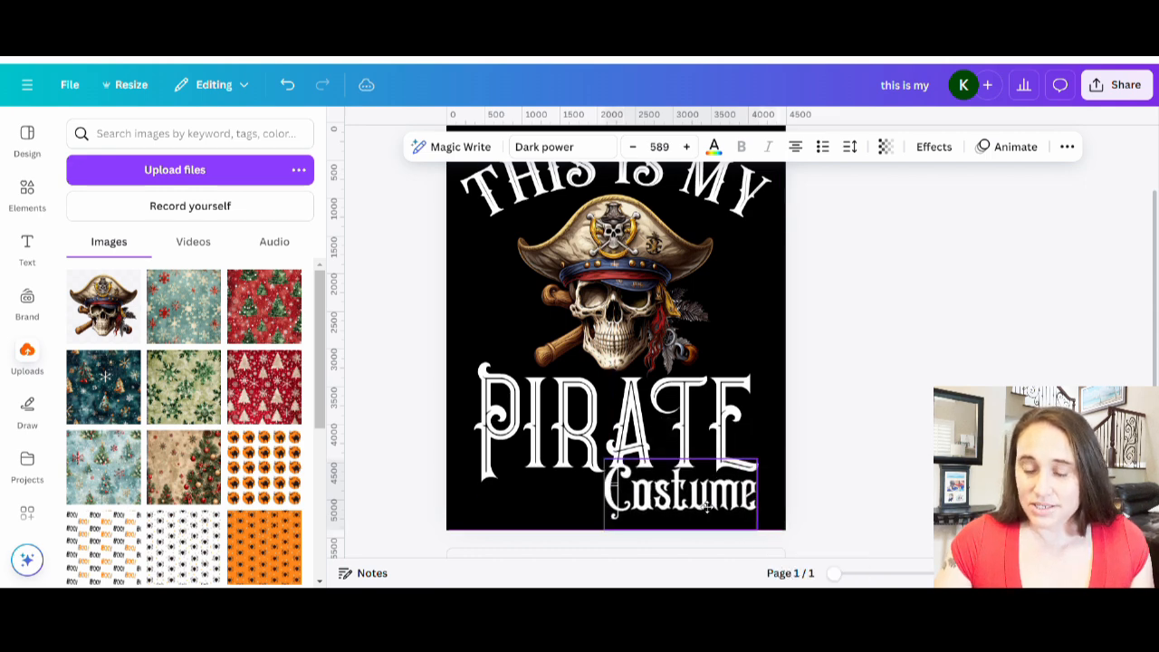
{"action": "left_click", "coordinate": [946, 462]}
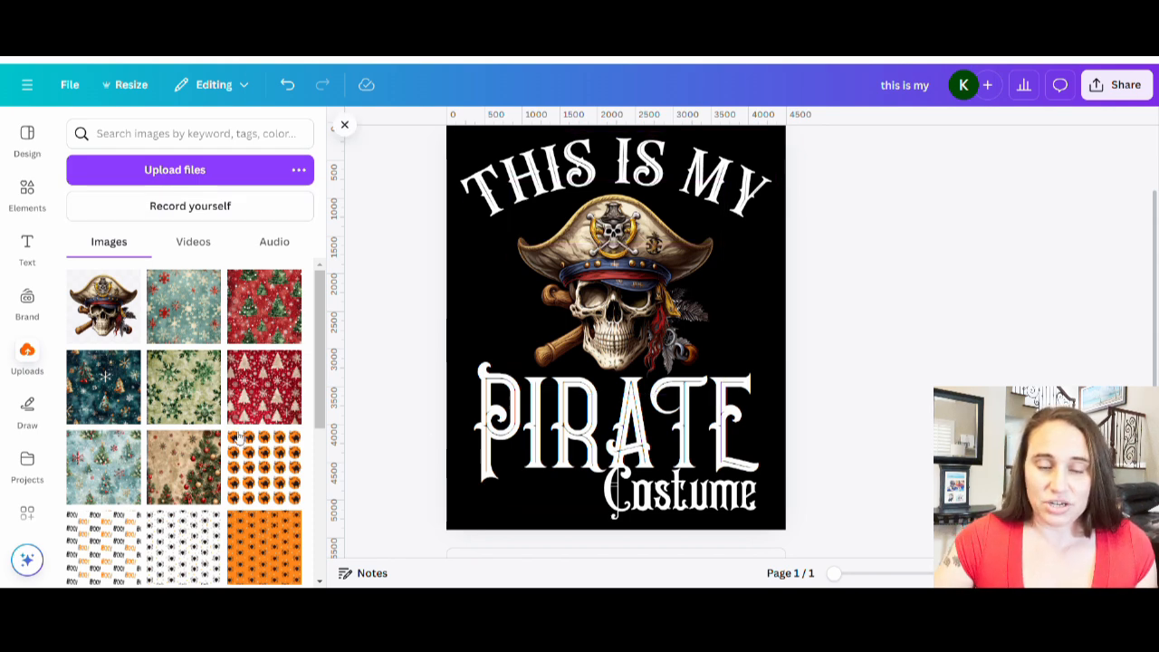
Search the elements library for "pirate" and open all graphics results.
{"action": "left_click", "coordinate": [25, 201]}
{"action": "left_click", "coordinate": [205, 142]}
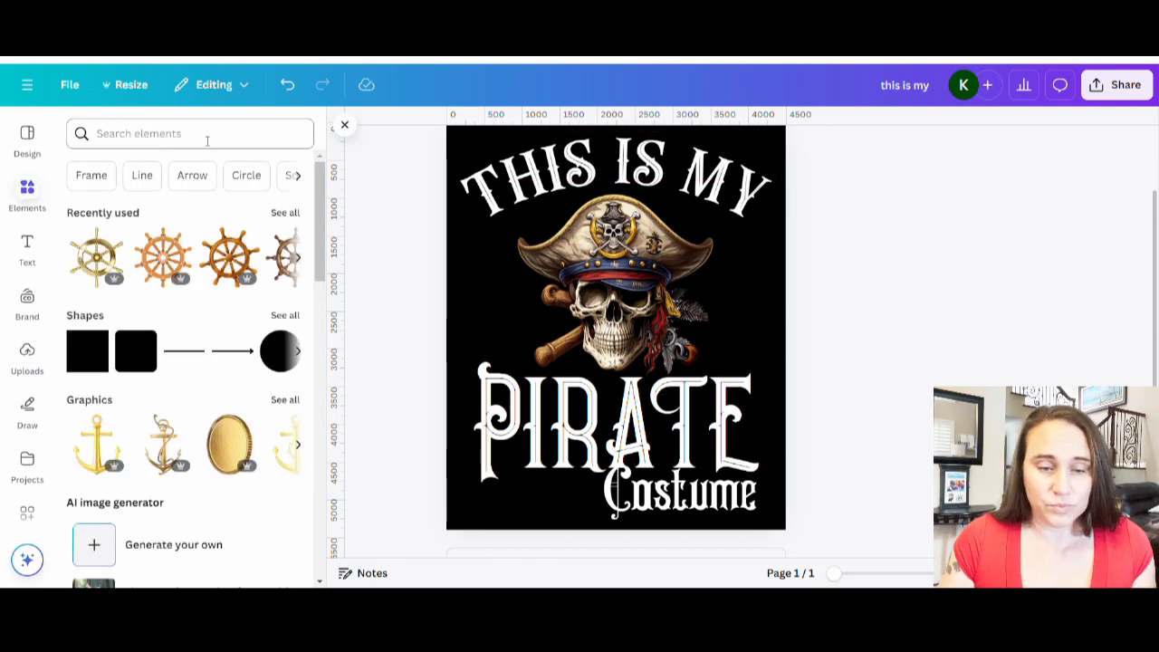
{"action": "type", "text": "pirate"}
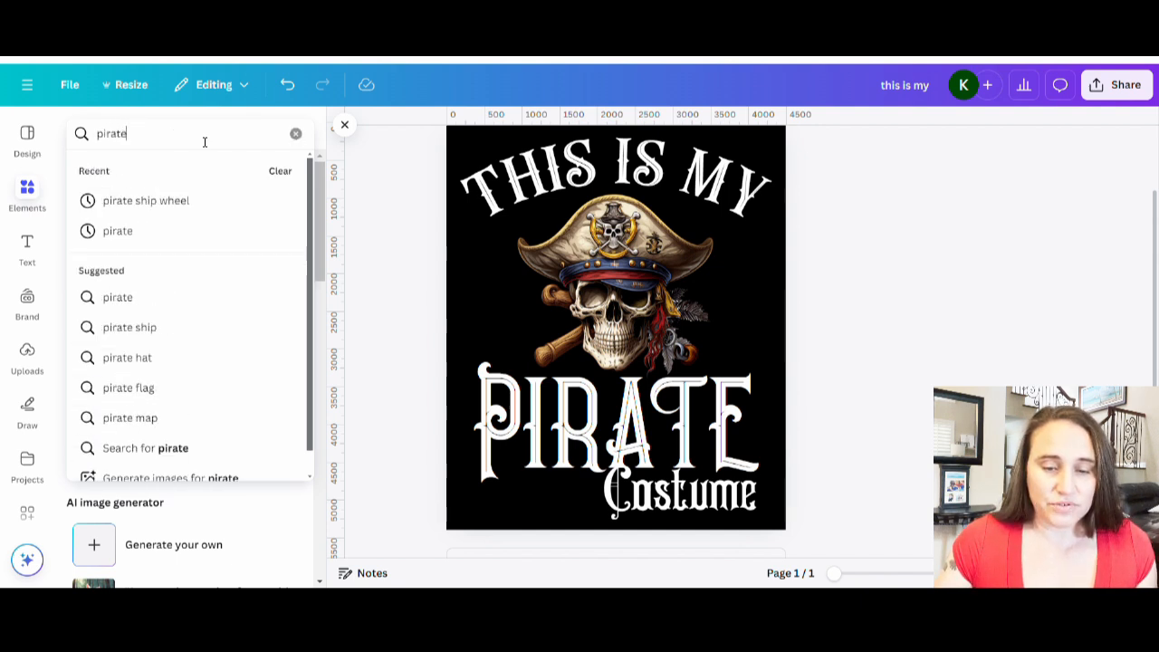
{"action": "key", "text": "Return"}
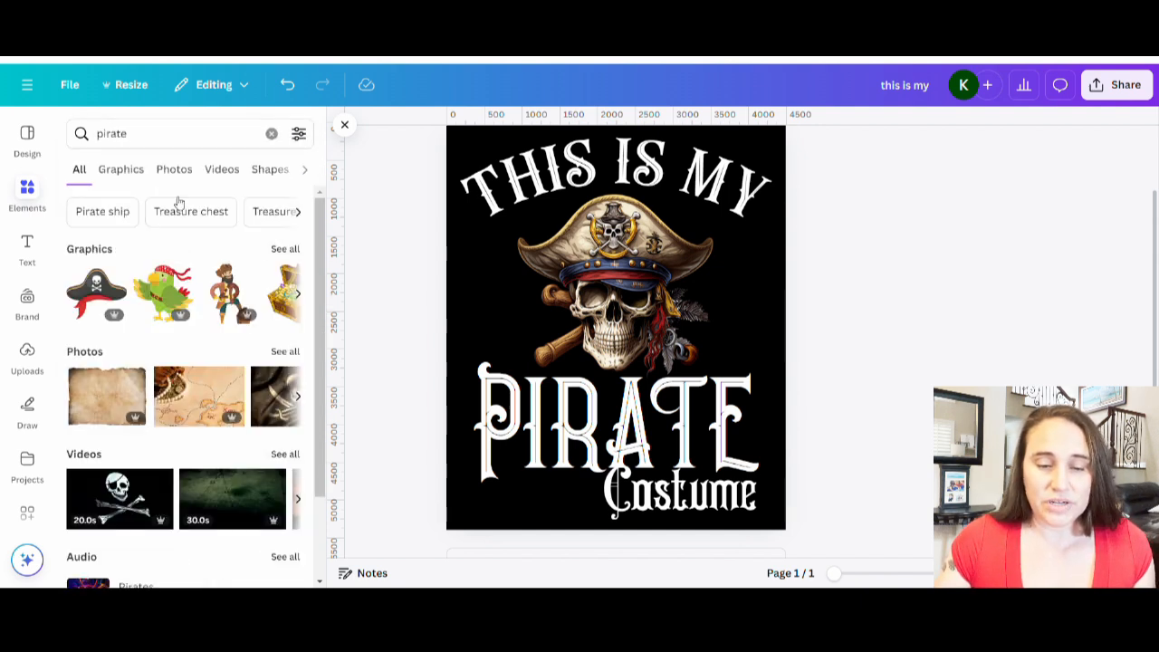
{"action": "left_click", "coordinate": [285, 249]}
Browse the pirate graphics results for a suitable element.
{"action": "scroll", "coordinate": [222, 349], "scroll_direction": "down", "scroll_amount": 3}
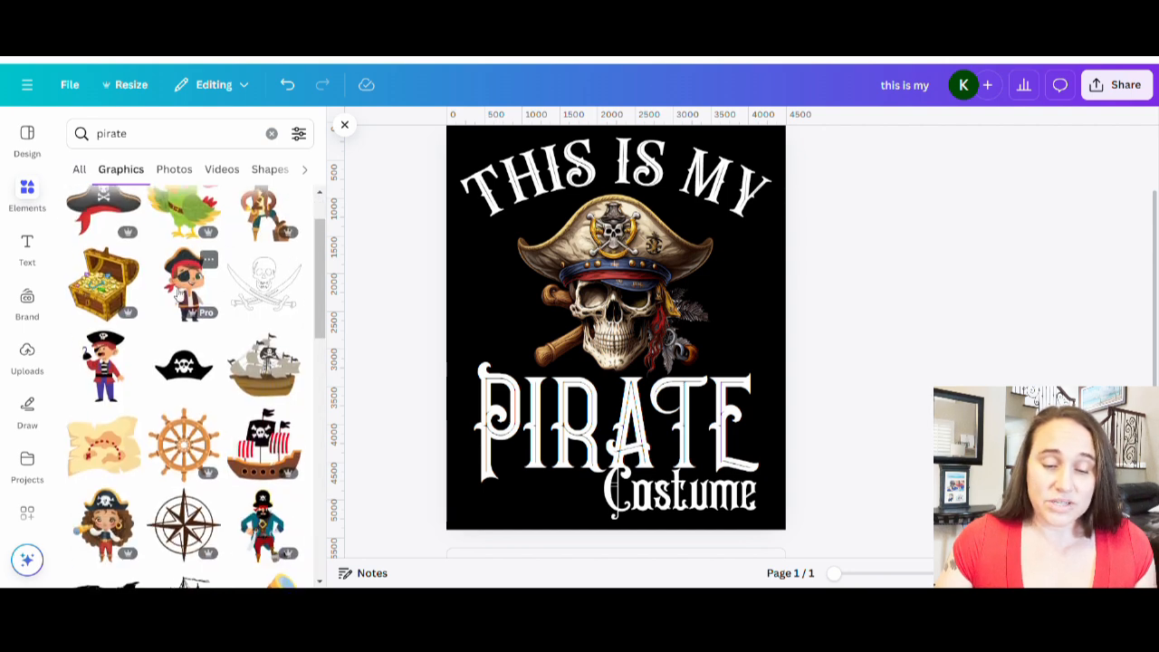
{"action": "scroll", "coordinate": [195, 308], "scroll_direction": "down", "scroll_amount": 3}
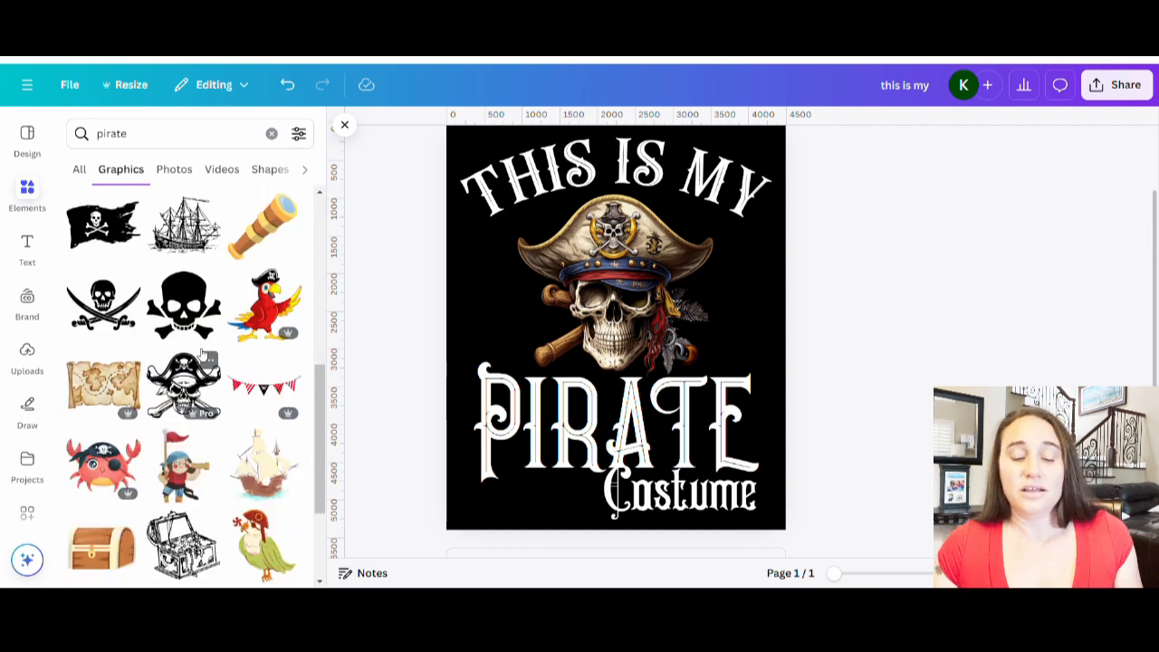
{"action": "scroll", "coordinate": [234, 419], "scroll_direction": "down", "scroll_amount": 2}
{"action": "scroll", "coordinate": [233, 420], "scroll_direction": "down", "scroll_amount": 3}
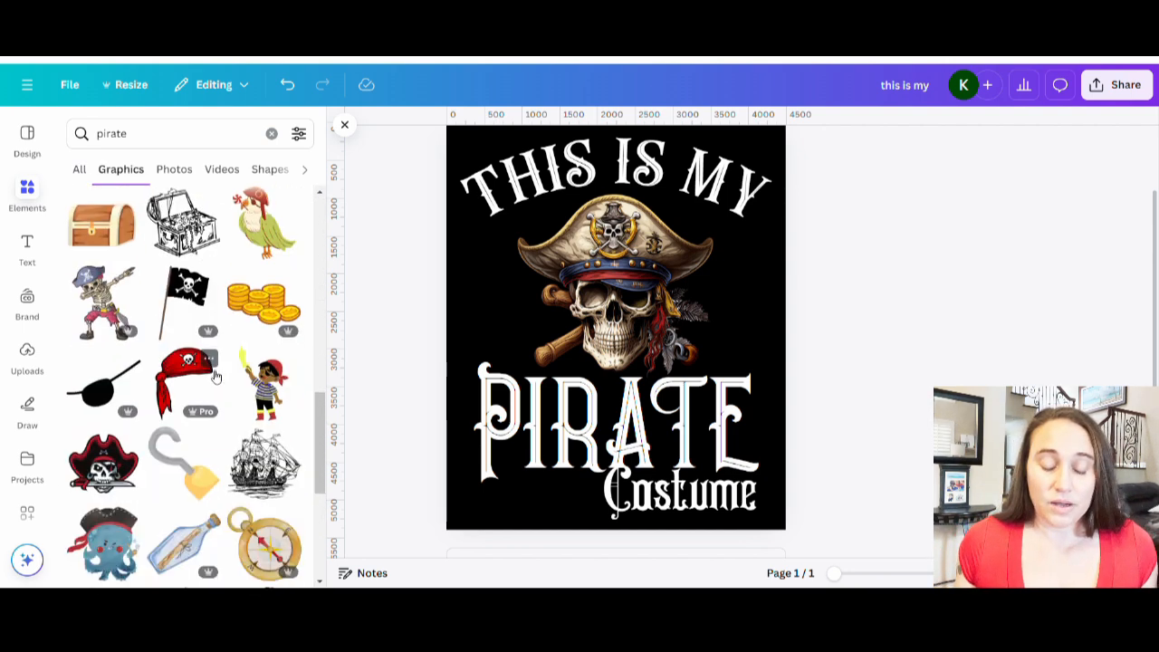
{"action": "scroll", "coordinate": [201, 356], "scroll_direction": "down", "scroll_amount": 1}
{"action": "scroll", "coordinate": [201, 355], "scroll_direction": "down", "scroll_amount": 2}
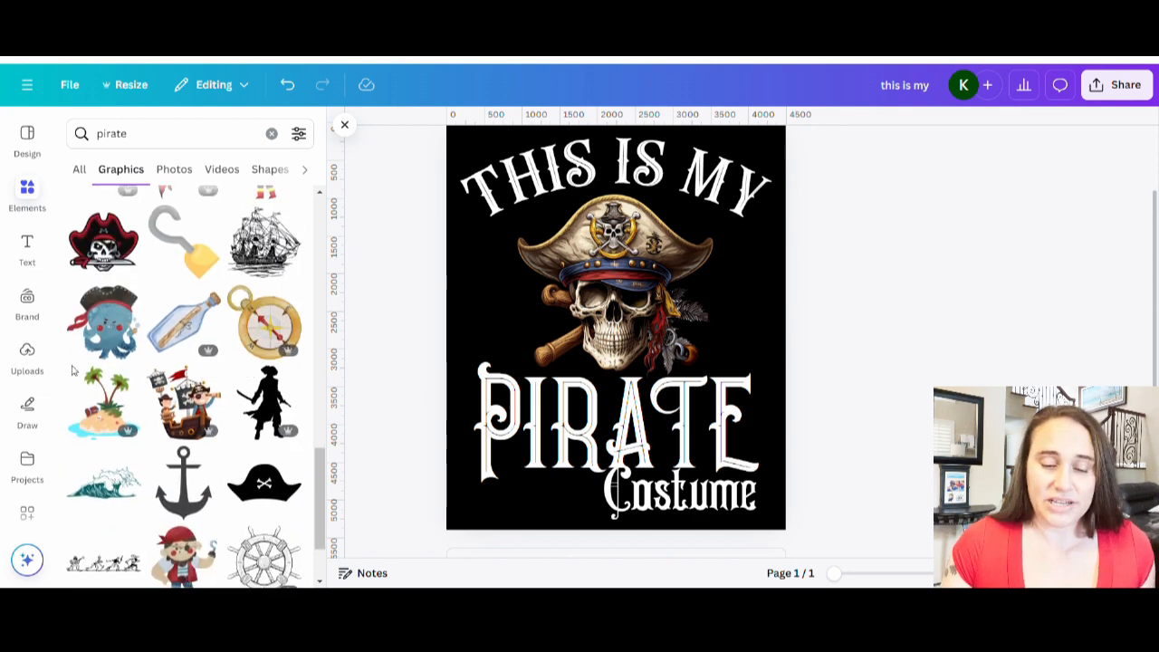
{"action": "scroll", "coordinate": [176, 360], "scroll_direction": "down", "scroll_amount": 2}
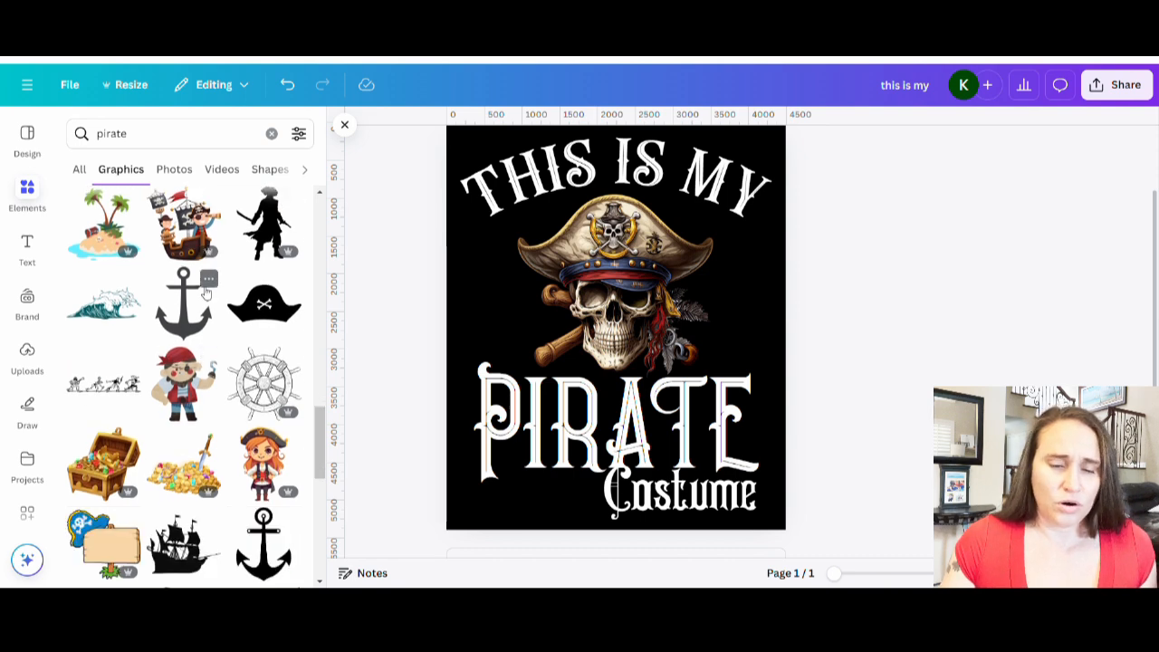
{"action": "scroll", "coordinate": [154, 308], "scroll_direction": "down", "scroll_amount": 2}
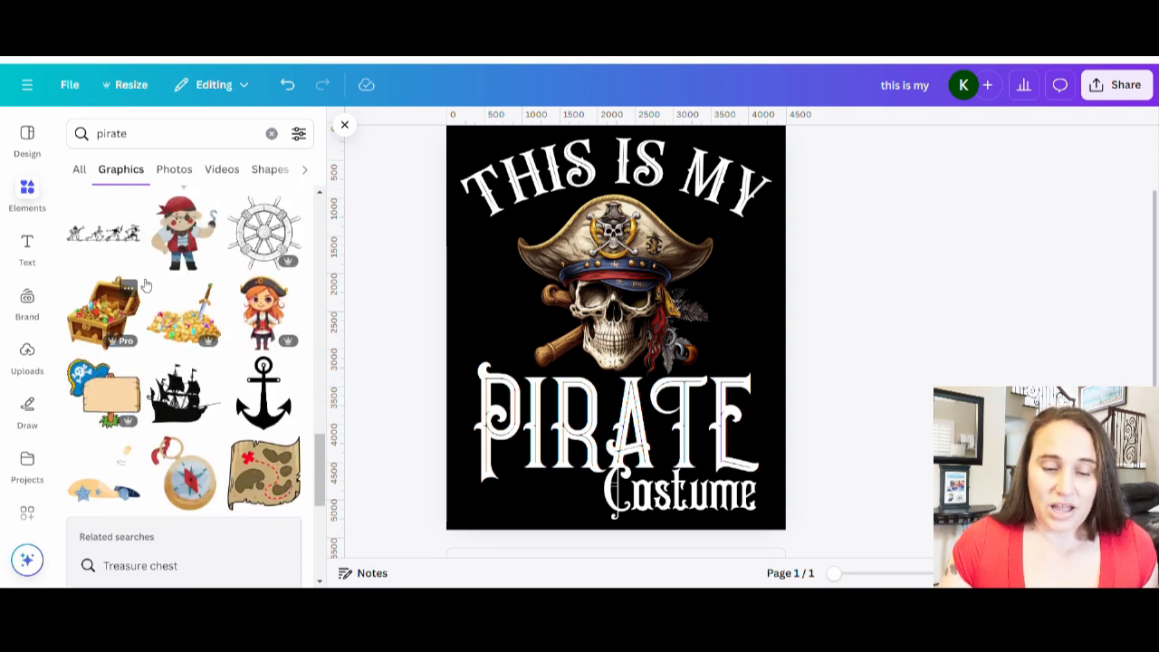
Keep browsing further down through the pirate graphics results.
{"action": "scroll", "coordinate": [154, 277], "scroll_direction": "down", "scroll_amount": 5}
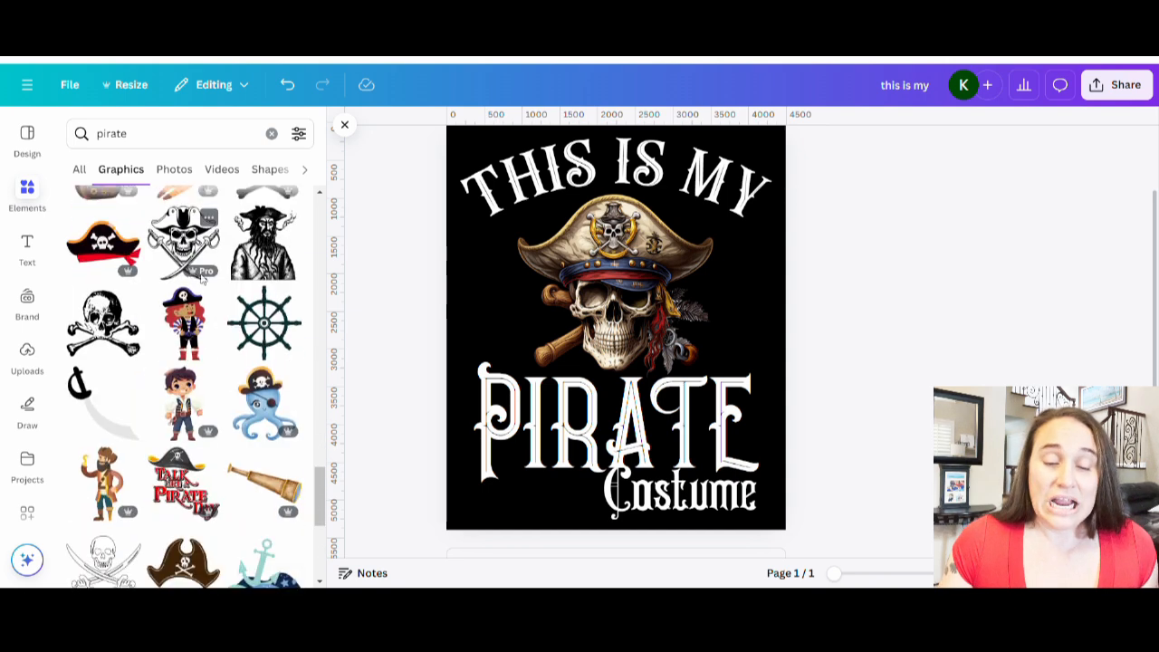
{"action": "scroll", "coordinate": [206, 436], "scroll_direction": "down", "scroll_amount": 2}
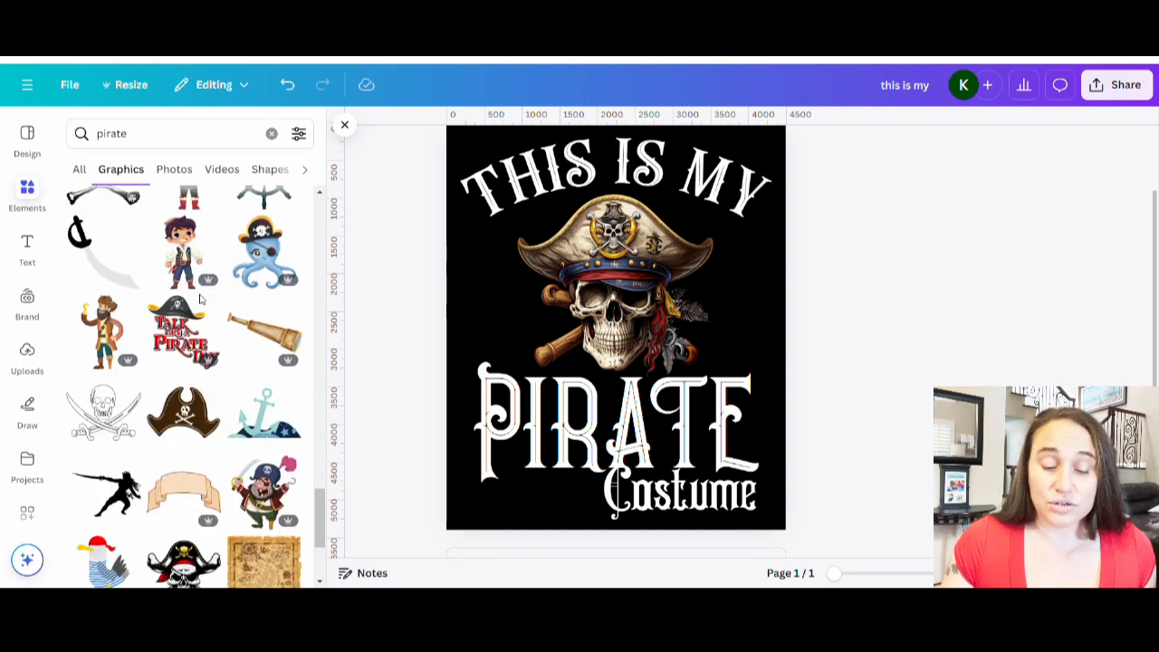
{"action": "scroll", "coordinate": [200, 300], "scroll_direction": "down", "scroll_amount": 5}
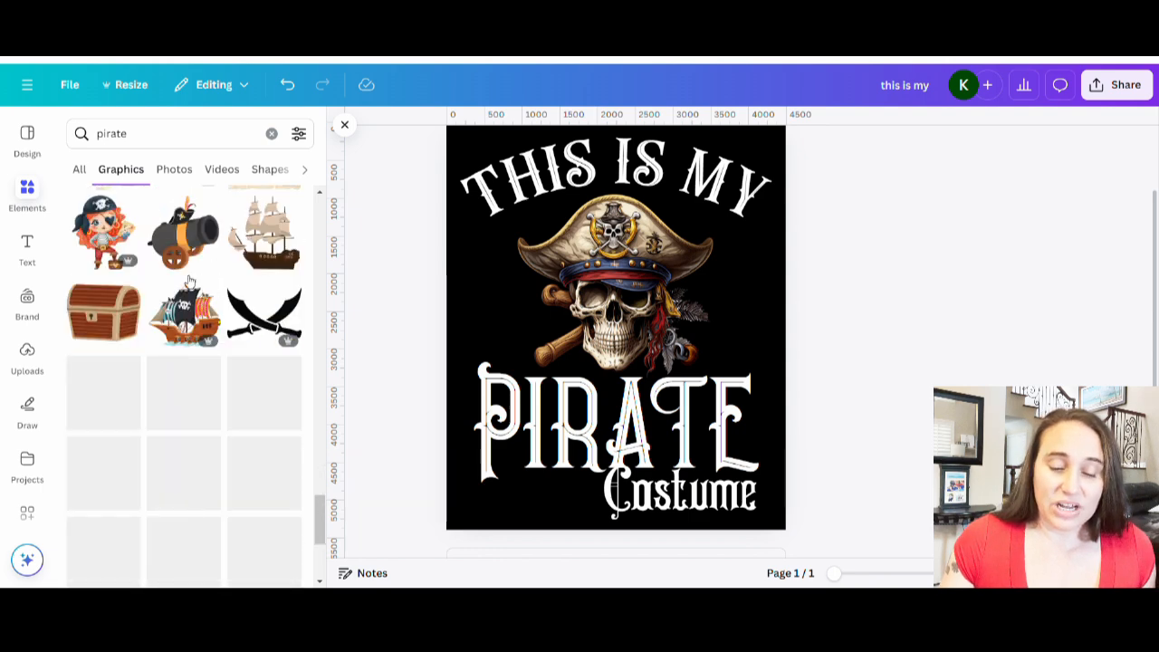
{"action": "scroll", "coordinate": [196, 513], "scroll_direction": "down", "scroll_amount": 2}
{"action": "scroll", "coordinate": [181, 363], "scroll_direction": "down", "scroll_amount": 1}
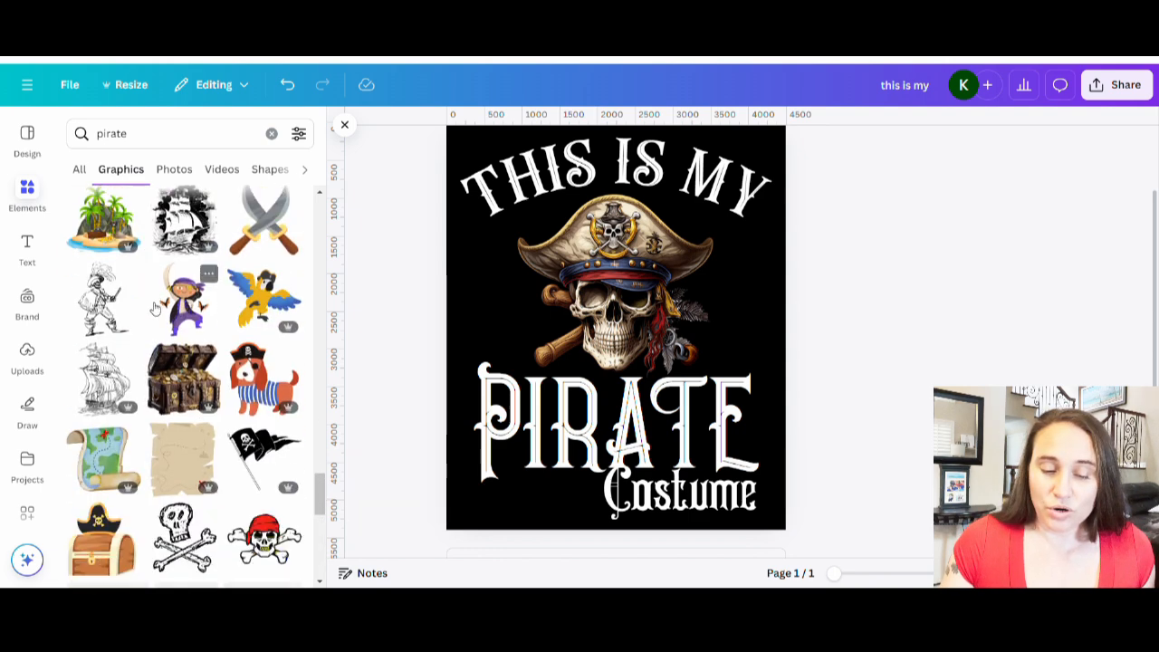
{"action": "scroll", "coordinate": [181, 363], "scroll_direction": "down", "scroll_amount": 3}
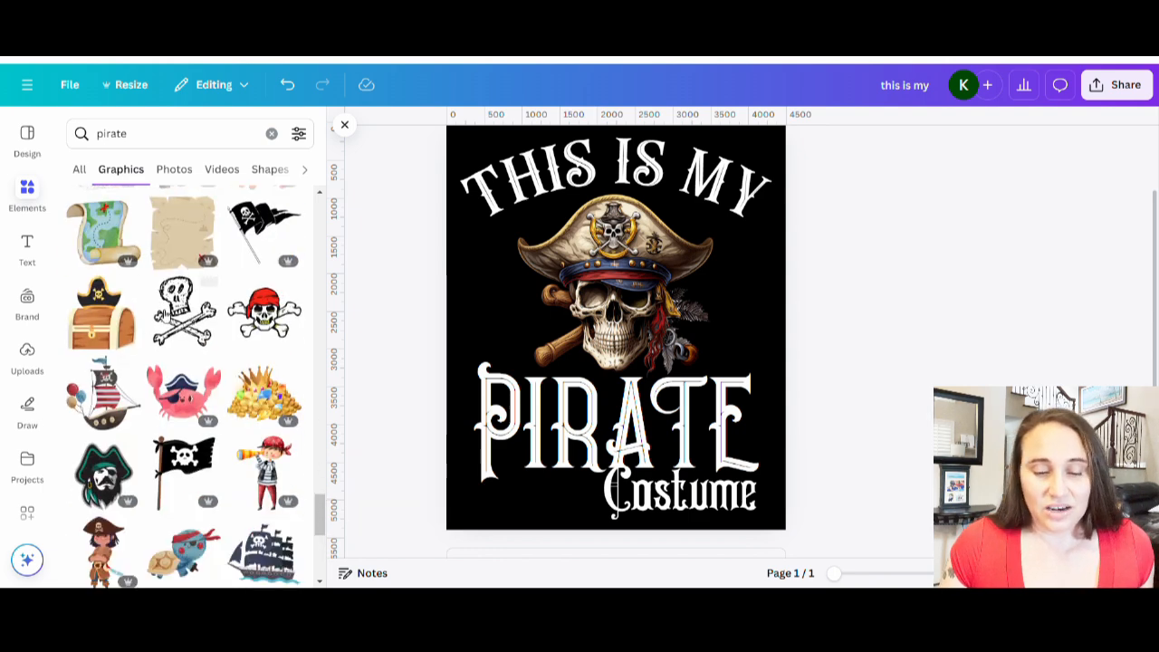
{"action": "scroll", "coordinate": [228, 373], "scroll_direction": "down", "scroll_amount": 5}
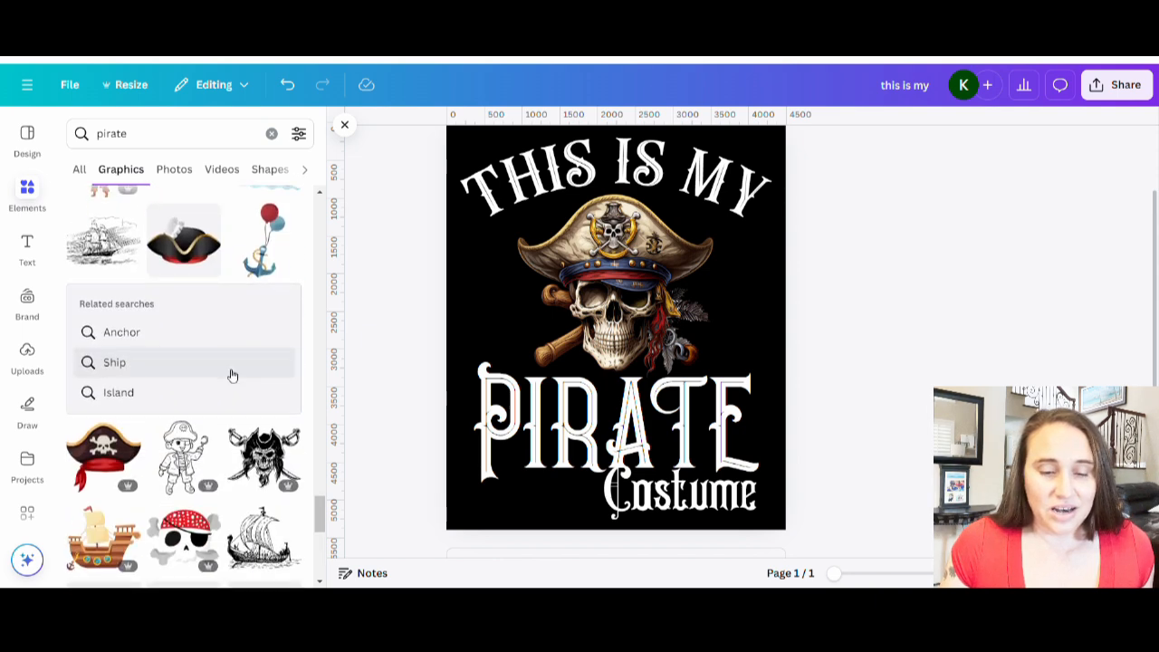
{"action": "scroll", "coordinate": [232, 375], "scroll_direction": "down", "scroll_amount": 3}
{"action": "scroll", "coordinate": [237, 380], "scroll_direction": "down", "scroll_amount": 3}
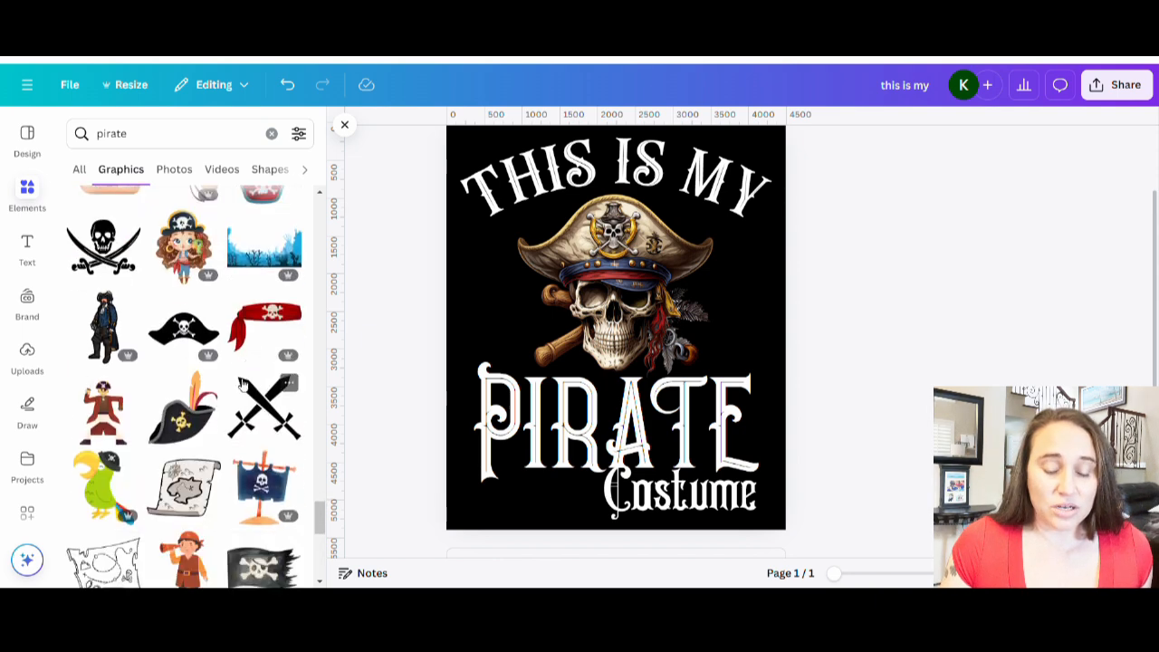
{"action": "scroll", "coordinate": [136, 403], "scroll_direction": "down", "scroll_amount": 5}
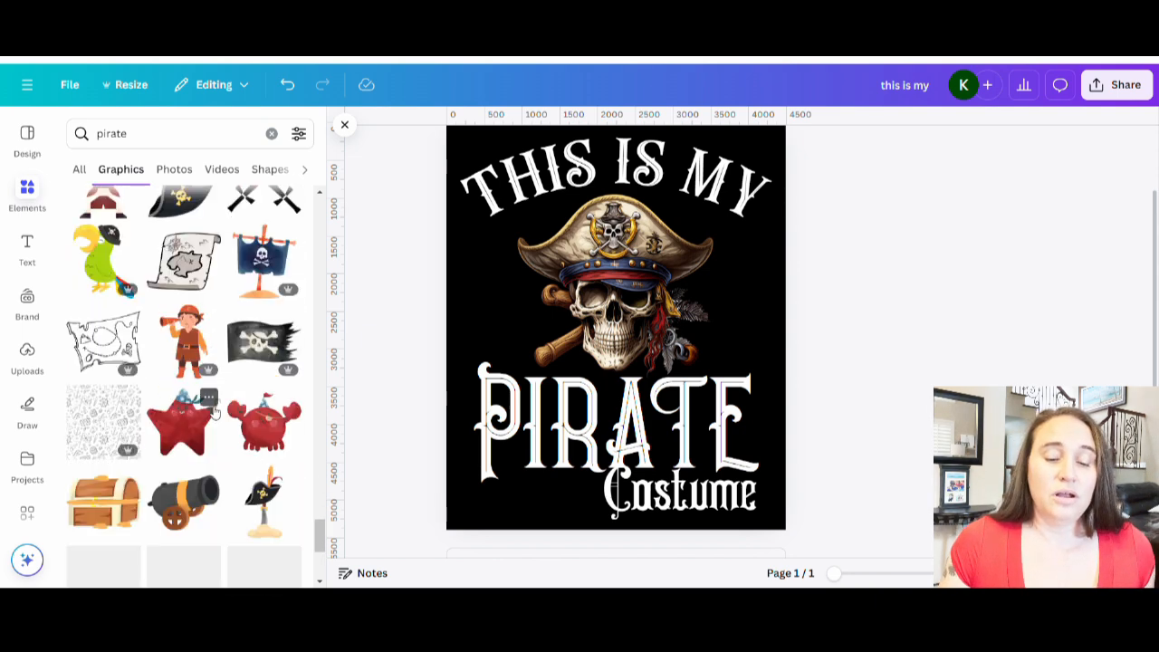
{"action": "scroll", "coordinate": [206, 416], "scroll_direction": "down", "scroll_amount": 4}
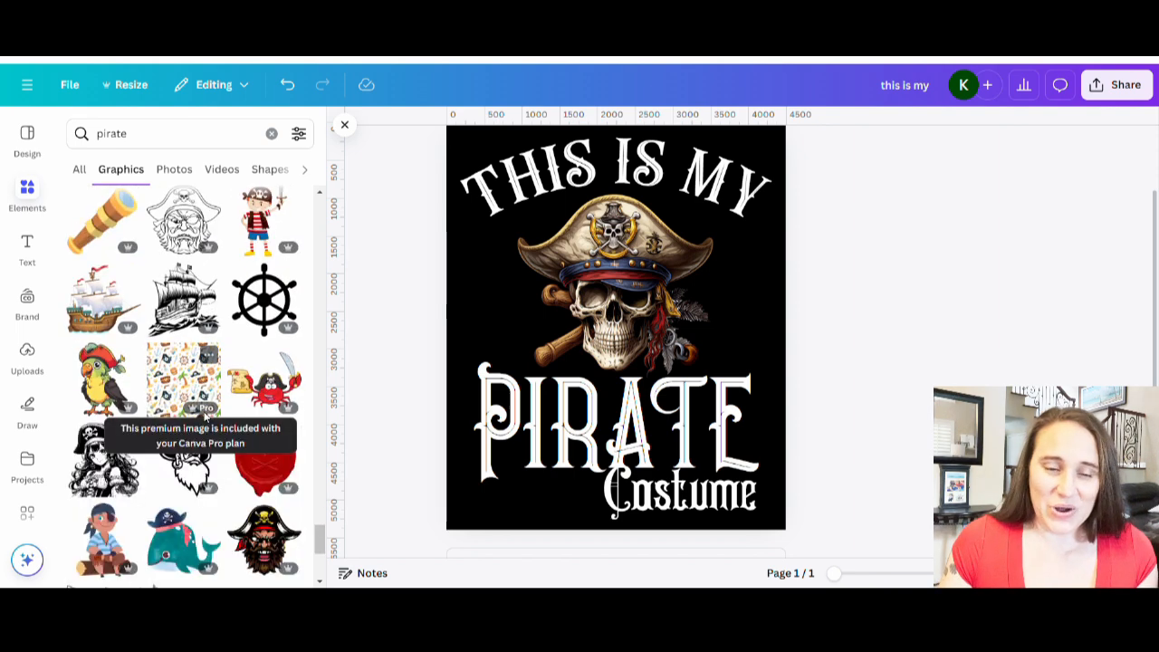
Search the elements library for "compass" and browse the compass graphics results.
{"action": "left_click", "coordinate": [175, 134]}
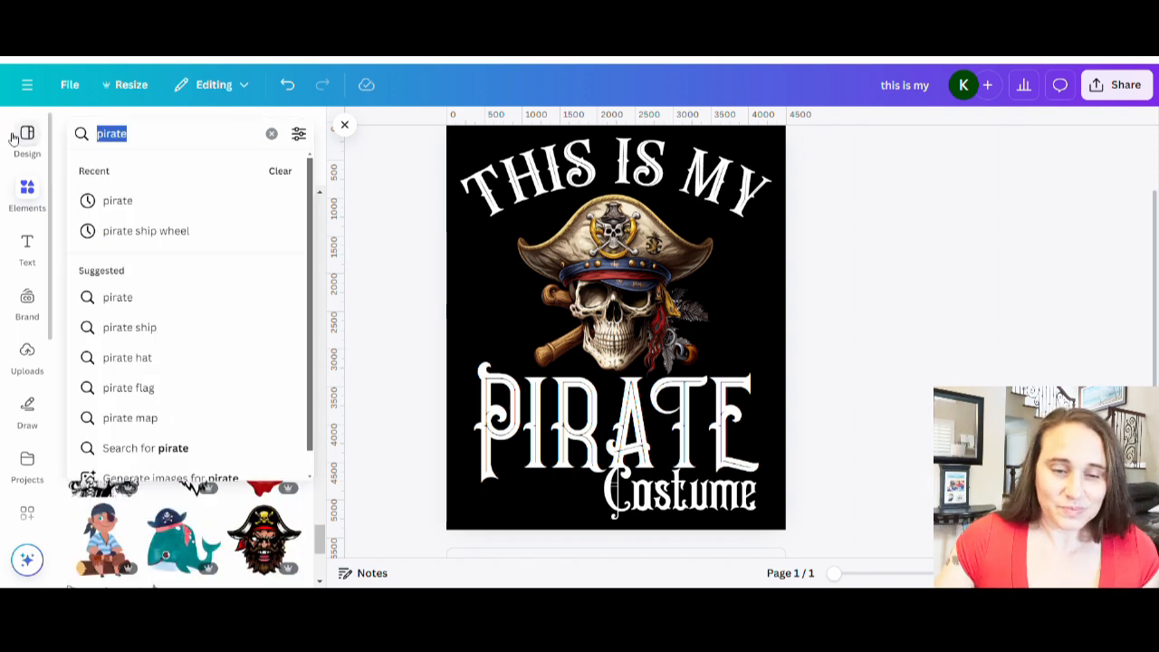
{"action": "type", "text": "compass"}
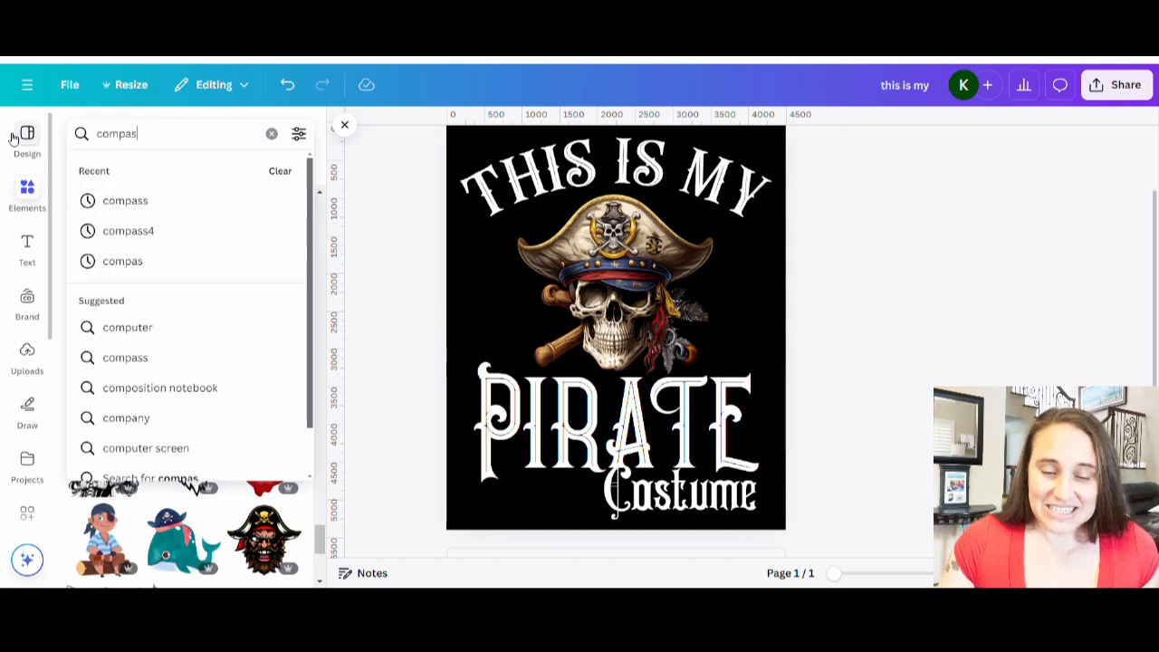
{"action": "key", "text": "Return"}
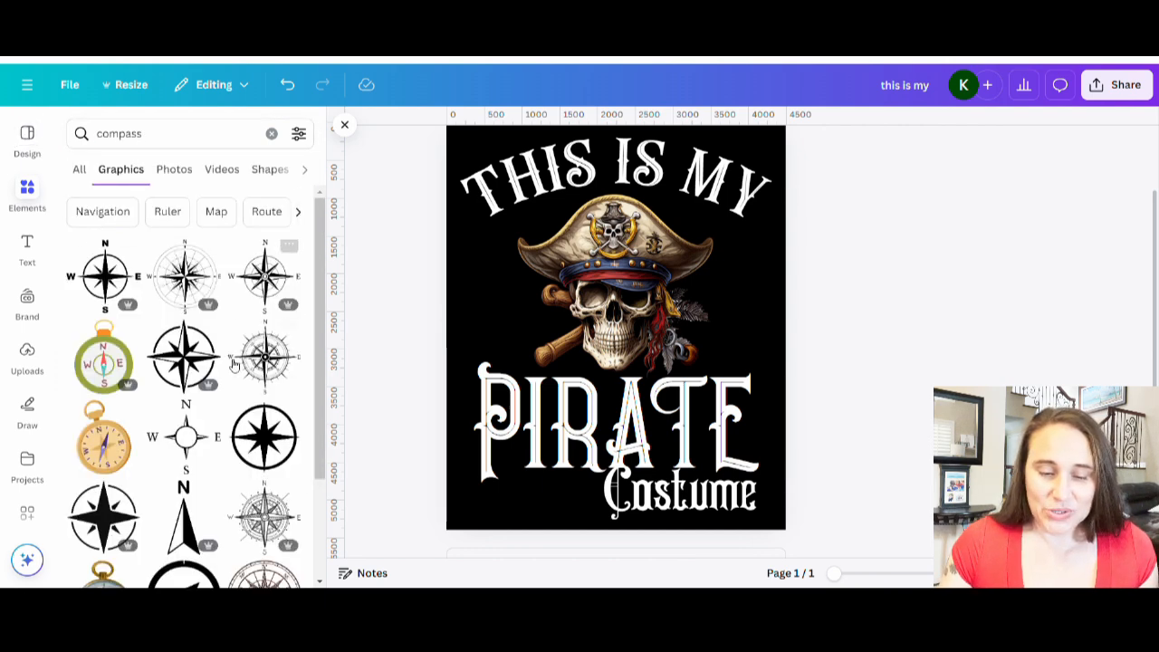
{"action": "scroll", "coordinate": [216, 362], "scroll_direction": "down", "scroll_amount": 3}
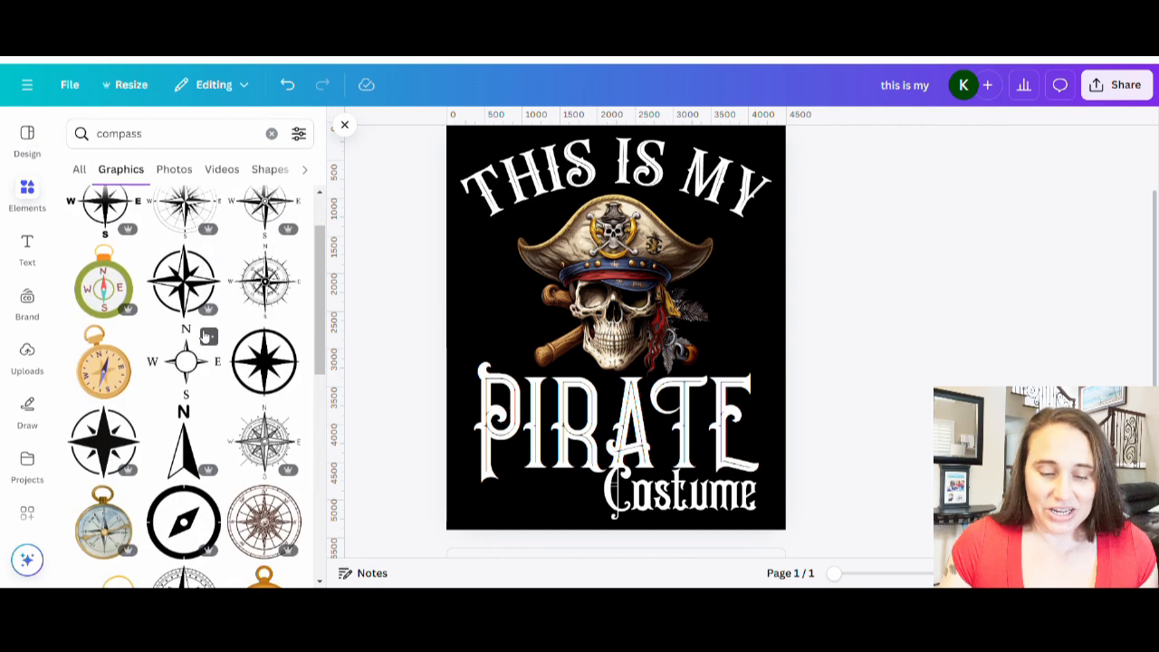
{"action": "scroll", "coordinate": [258, 385], "scroll_direction": "down", "scroll_amount": 3}
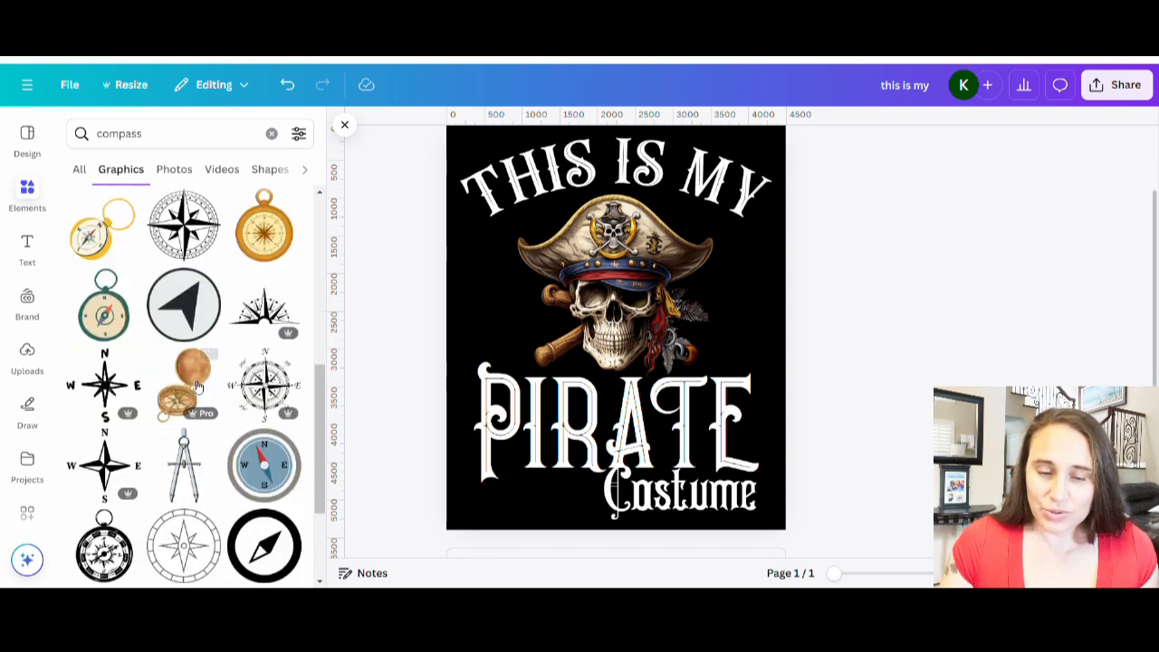
{"action": "scroll", "coordinate": [267, 426], "scroll_direction": "down", "scroll_amount": 1}
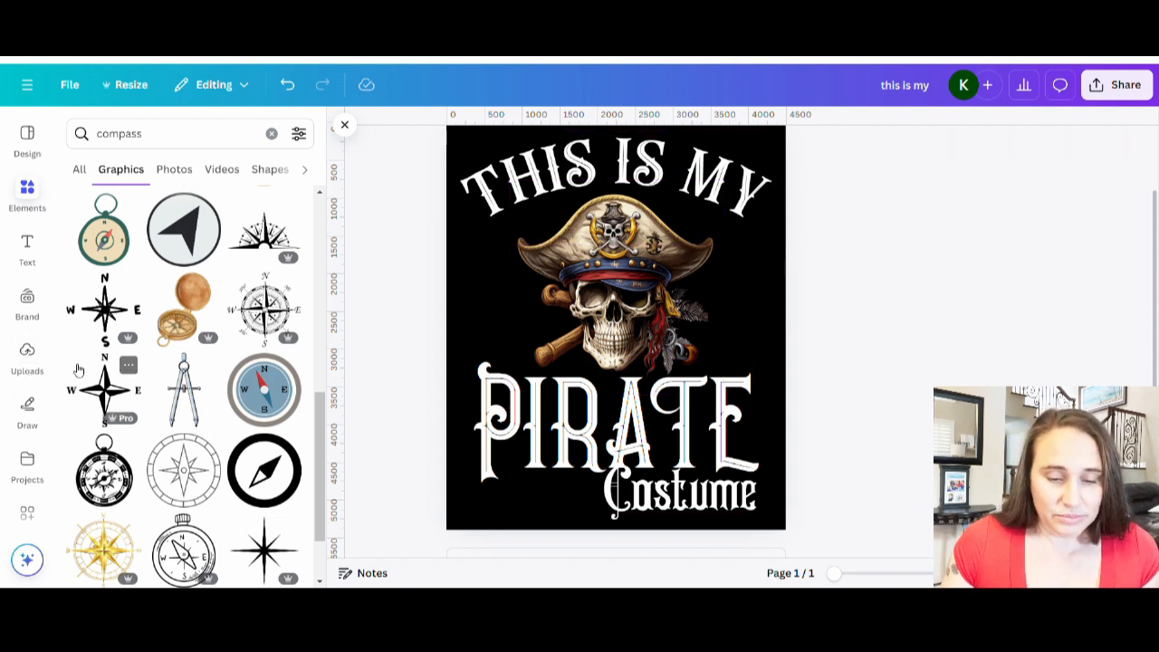
{"action": "scroll", "coordinate": [106, 308], "scroll_direction": "down", "scroll_amount": 3}
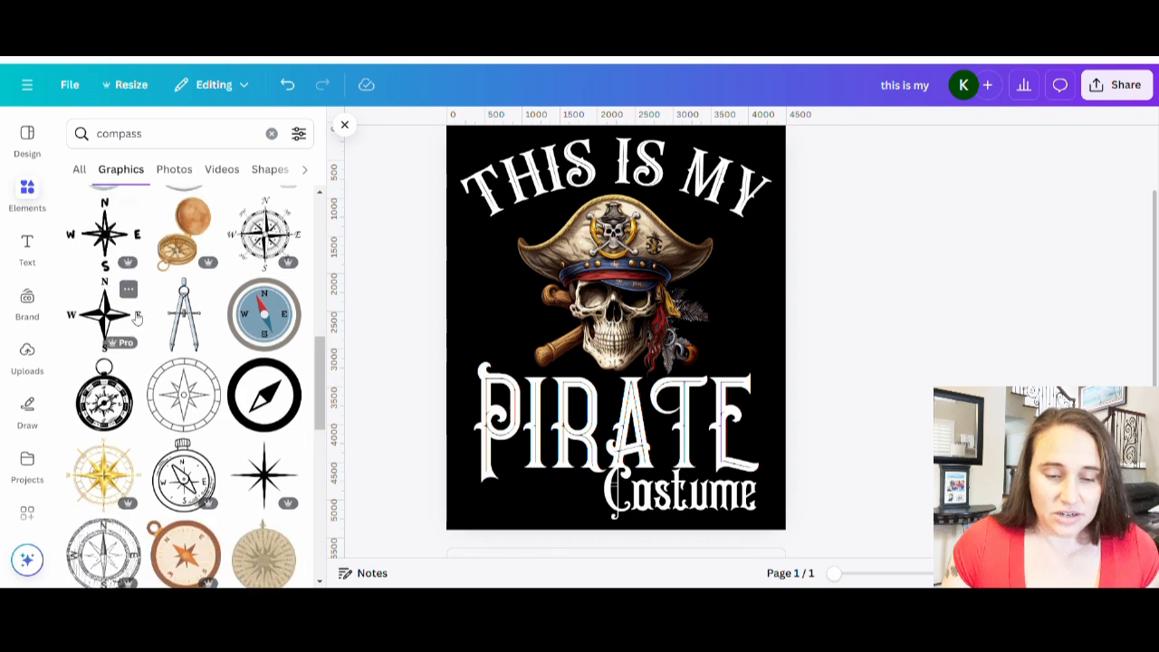
{"action": "scroll", "coordinate": [251, 406], "scroll_direction": "down", "scroll_amount": 1}
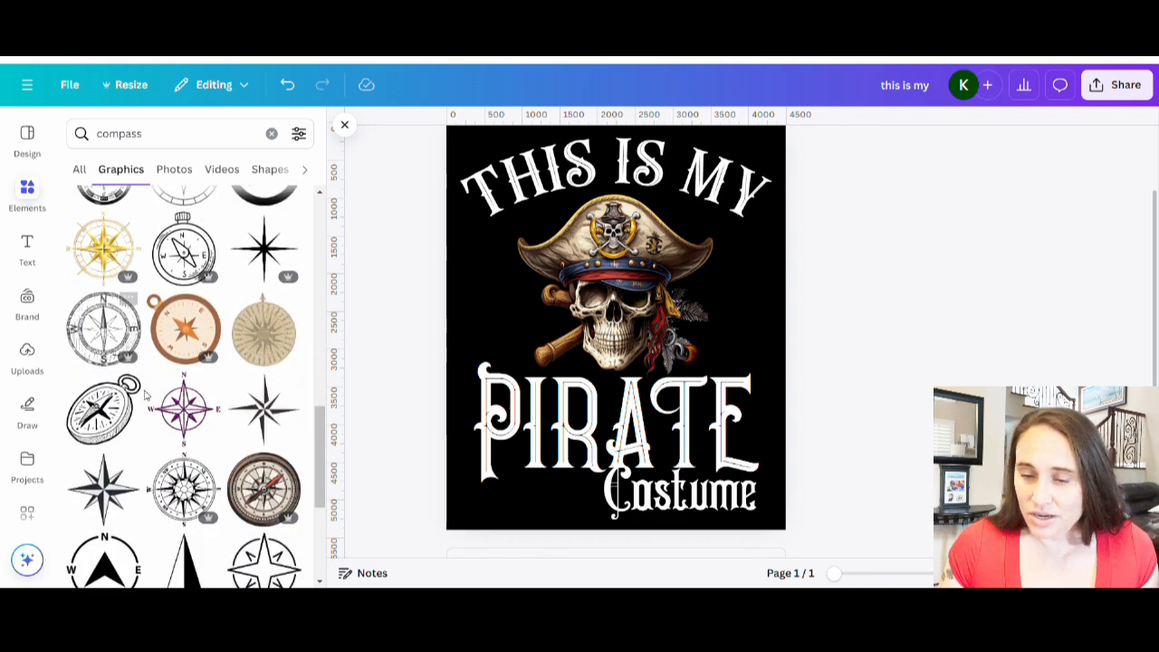
{"action": "scroll", "coordinate": [197, 448], "scroll_direction": "up", "scroll_amount": 1}
Add a gold compass-rose graphic and shrink it, placing it on the right side of the skull's hat.
{"action": "left_click", "coordinate": [104, 326]}
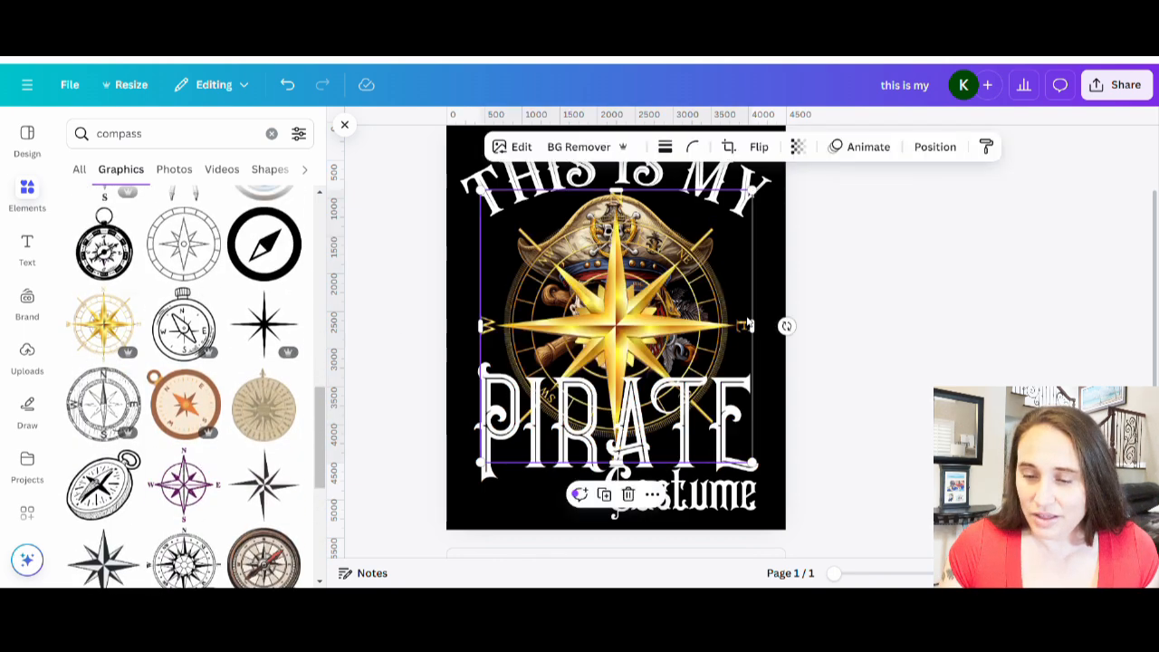
{"action": "left_click_drag", "start_coordinate": [659, 370], "coordinate": [708, 343]}
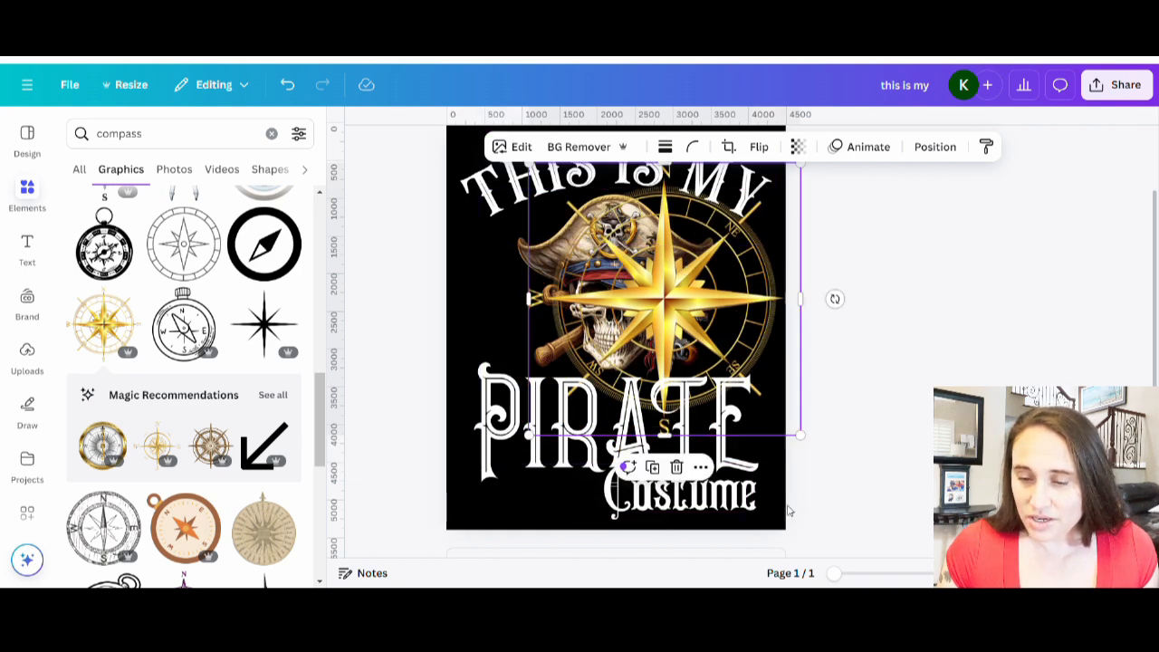
{"action": "left_click_drag", "start_coordinate": [813, 439], "coordinate": [711, 346]}
{"action": "left_click_drag", "start_coordinate": [617, 291], "coordinate": [671, 319]}
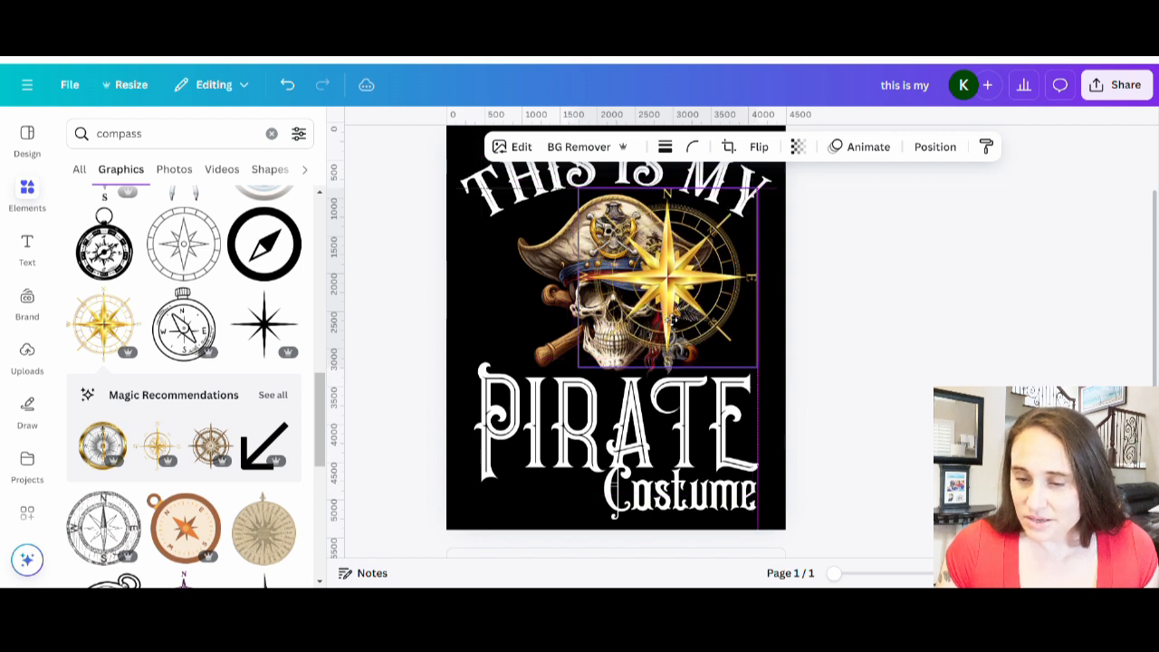
{"action": "left_click_drag", "start_coordinate": [578, 368], "coordinate": [632, 313]}
{"action": "left_click_drag", "start_coordinate": [702, 278], "coordinate": [705, 296]}
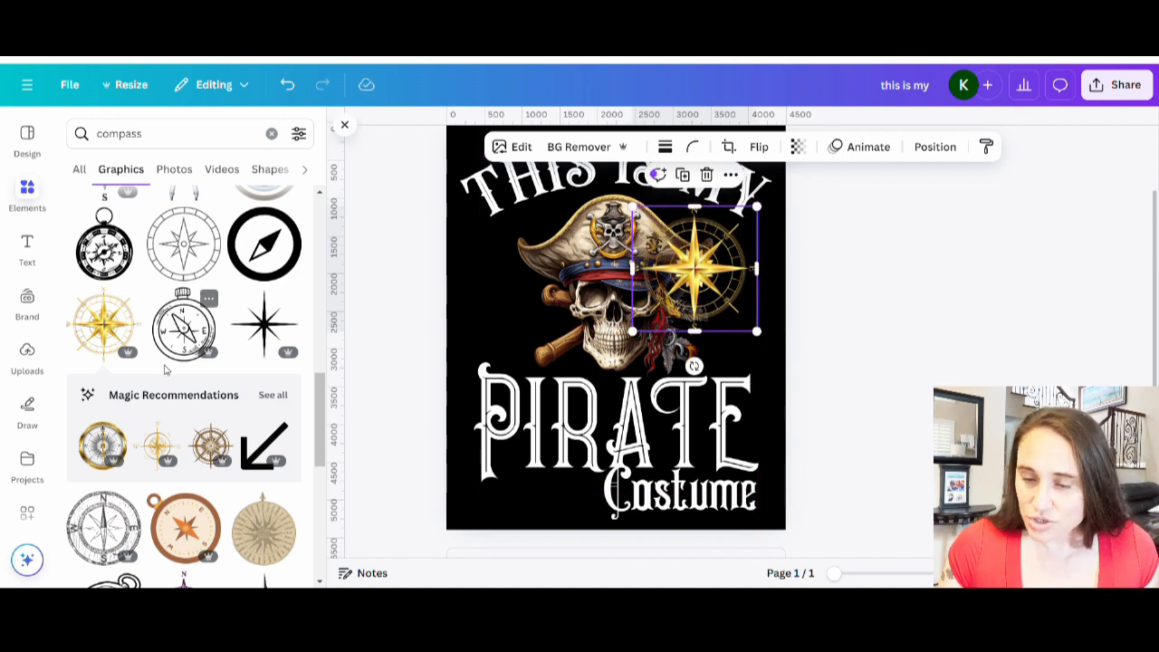
Add a brown compass wheel graphic over the skull and recolor its two brown tones to gold photo colors.
{"action": "scroll", "coordinate": [172, 362], "scroll_direction": "down", "scroll_amount": 1}
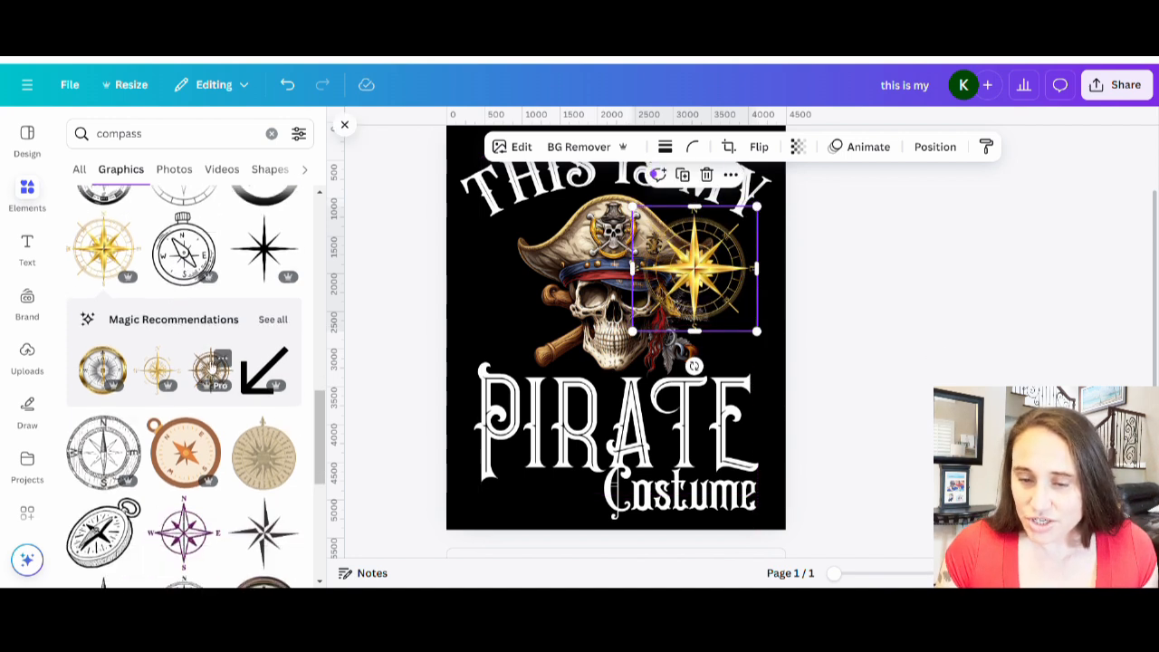
{"action": "left_click_drag", "start_coordinate": [210, 367], "coordinate": [604, 287]}
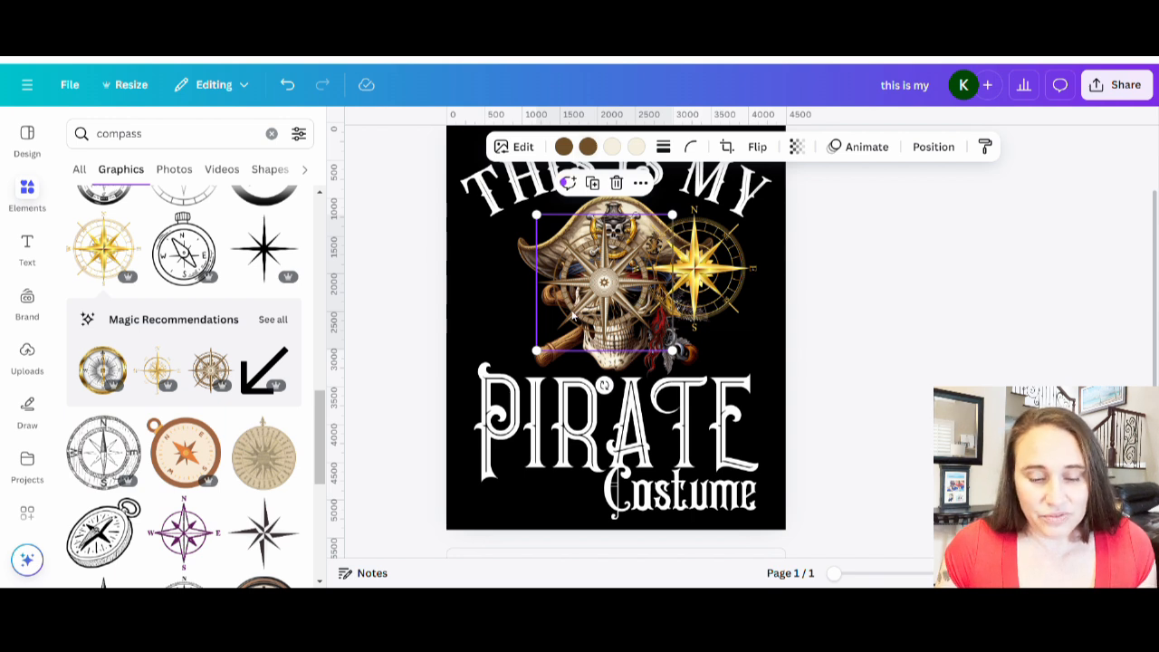
{"action": "left_click", "coordinate": [563, 147]}
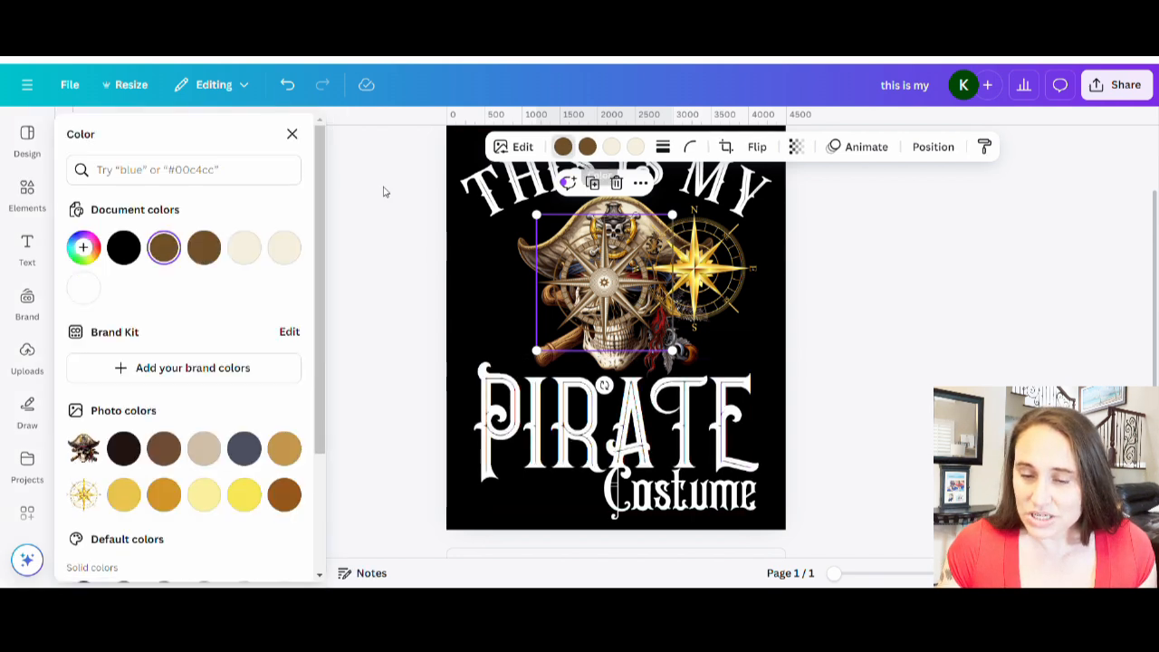
{"action": "left_click", "coordinate": [127, 495]}
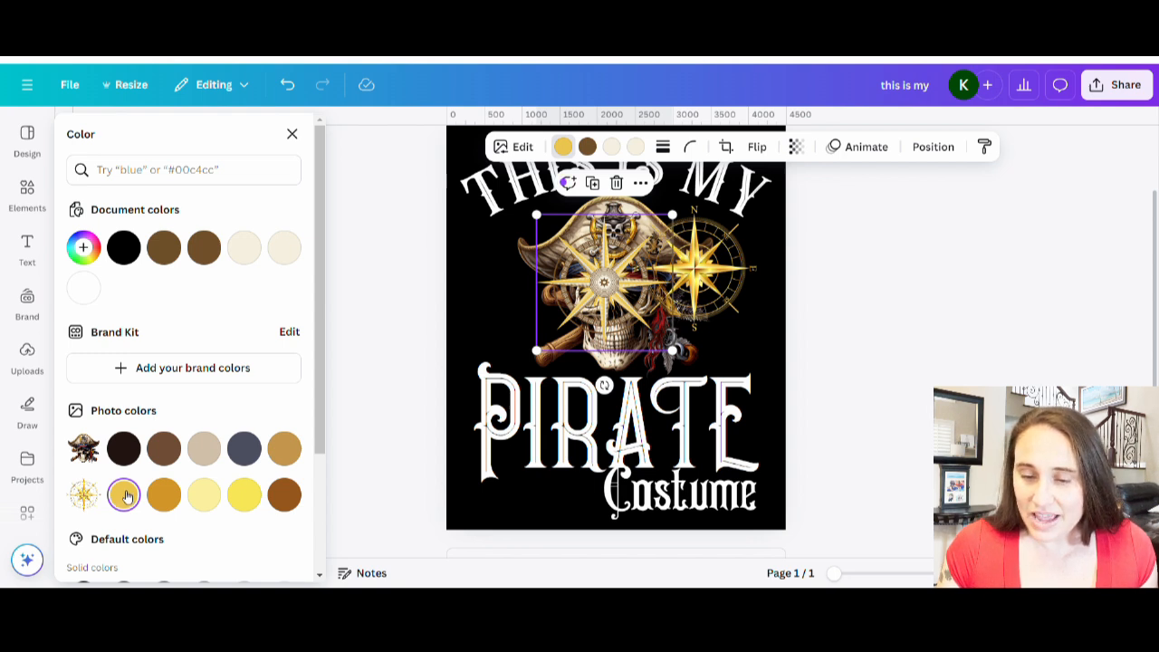
{"action": "left_click", "coordinate": [286, 453]}
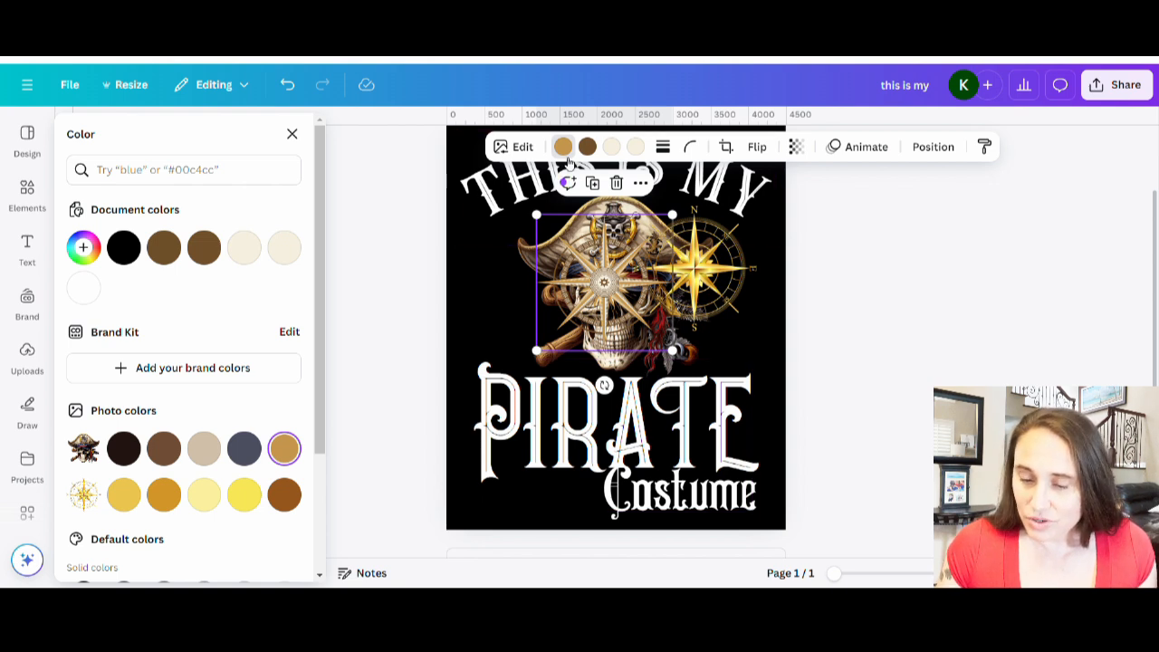
{"action": "left_click", "coordinate": [589, 147]}
{"action": "left_click", "coordinate": [165, 495]}
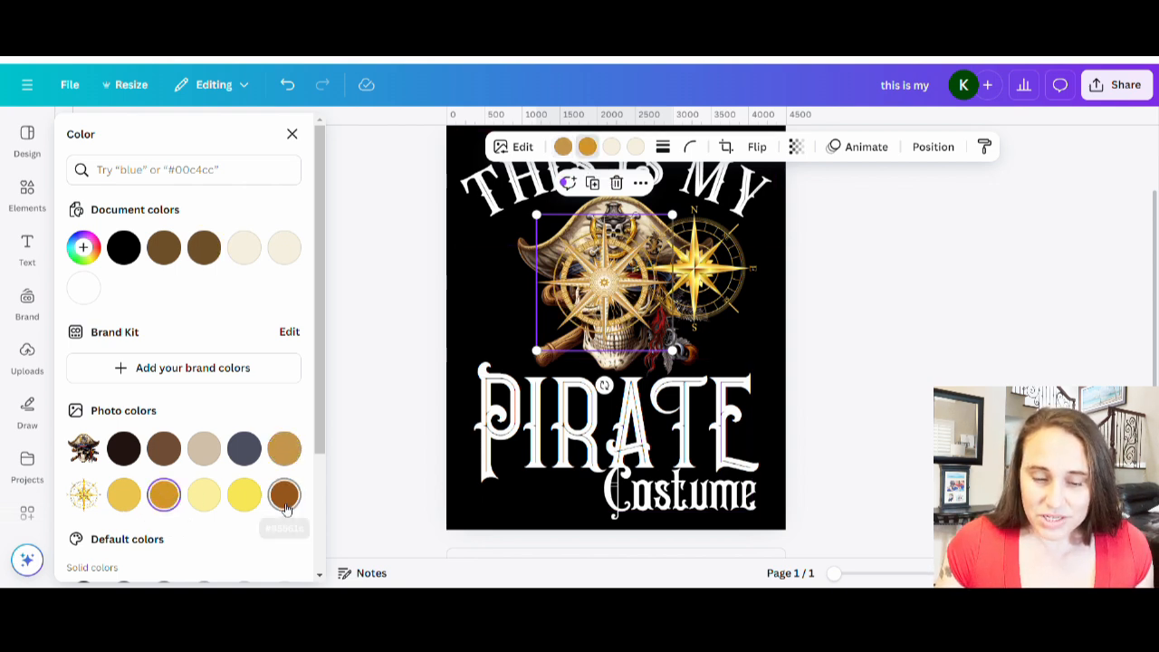
{"action": "left_click", "coordinate": [285, 498]}
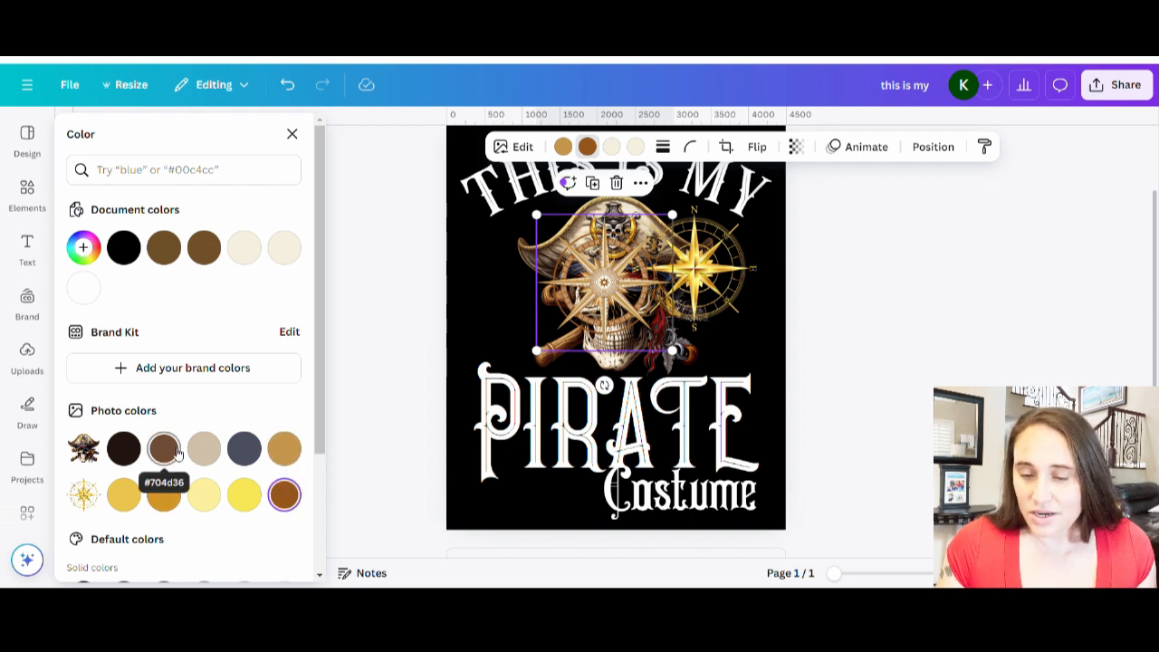
{"action": "left_click", "coordinate": [290, 459]}
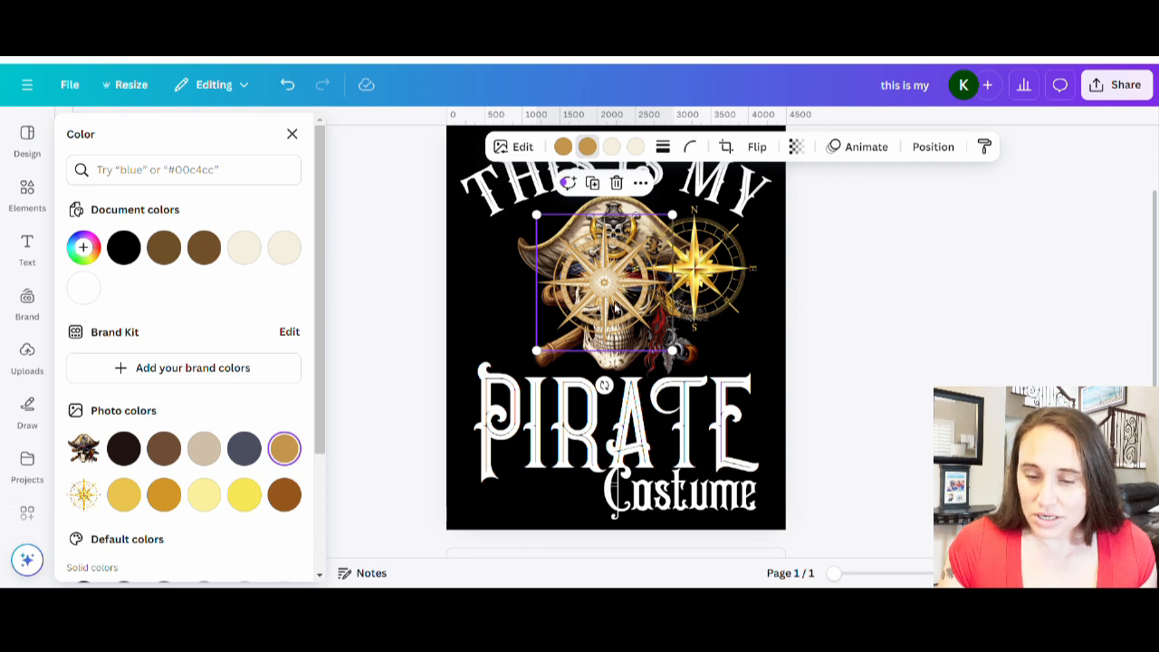
Recolor the compass wheel's cream tone to yellow and move it up over the hat beside the compass rose.
{"action": "left_click_drag", "start_coordinate": [615, 310], "coordinate": [607, 412]}
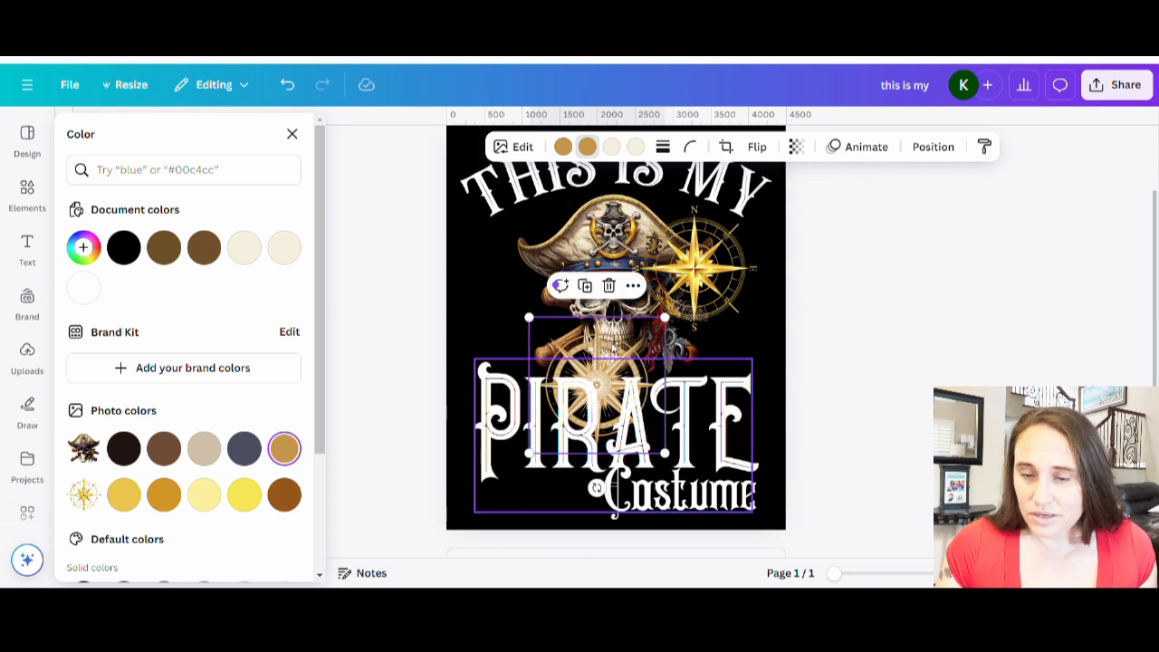
{"action": "left_click_drag", "start_coordinate": [608, 314], "coordinate": [623, 216]}
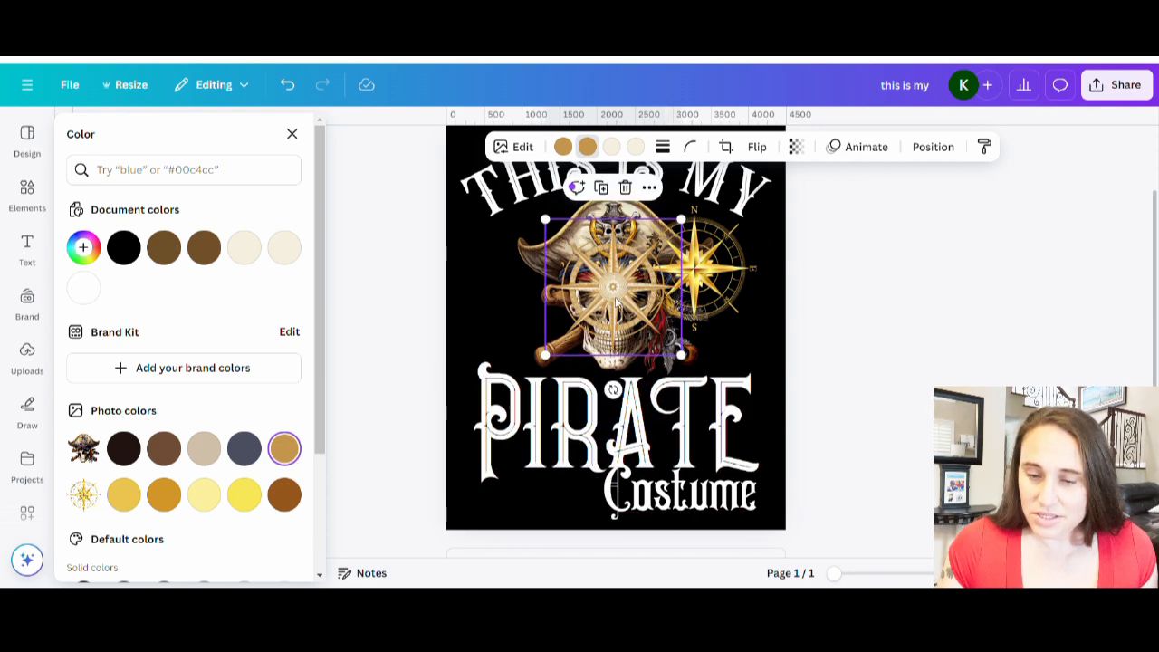
{"action": "left_click", "coordinate": [614, 146]}
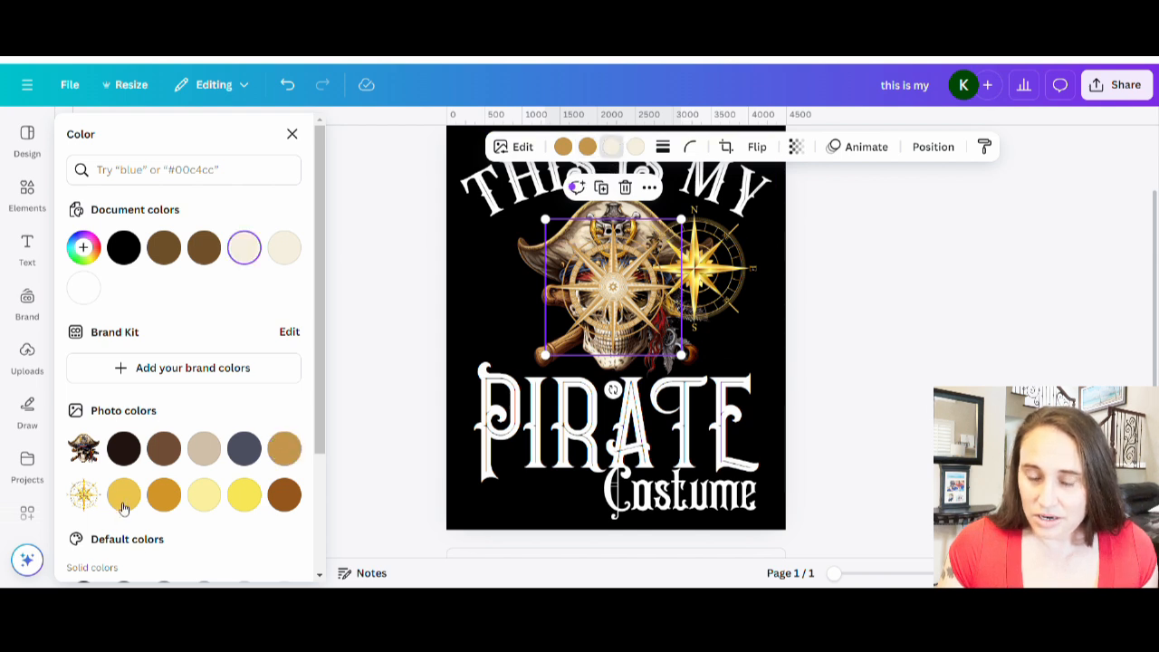
{"action": "left_click", "coordinate": [125, 495]}
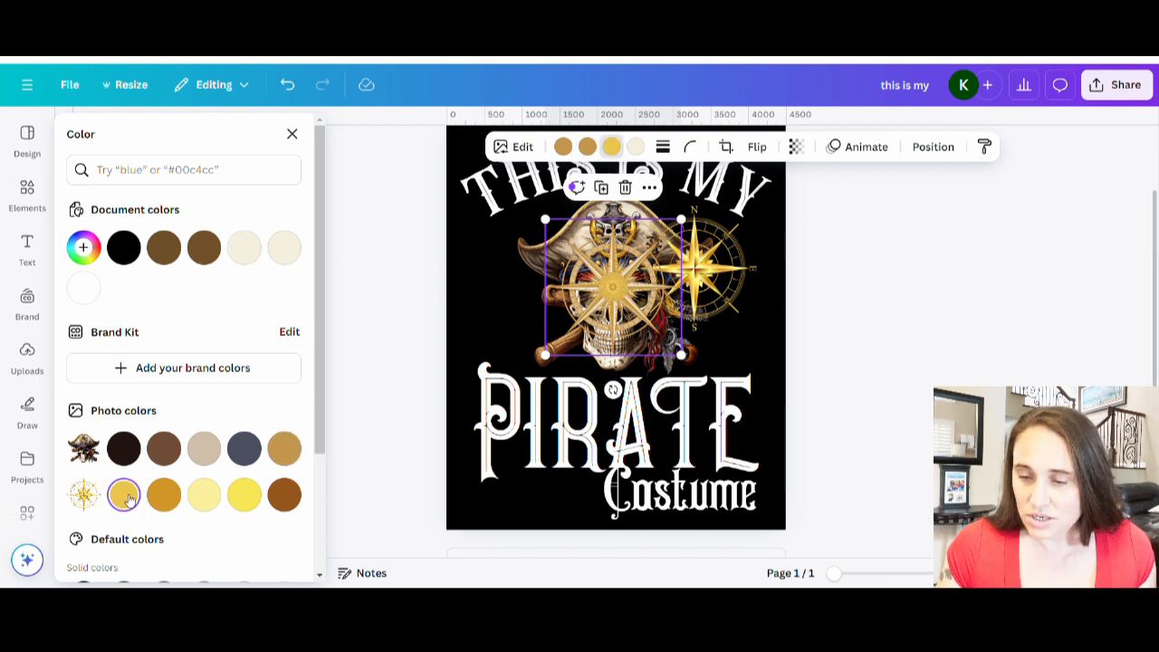
{"action": "left_click_drag", "start_coordinate": [629, 312], "coordinate": [629, 284]}
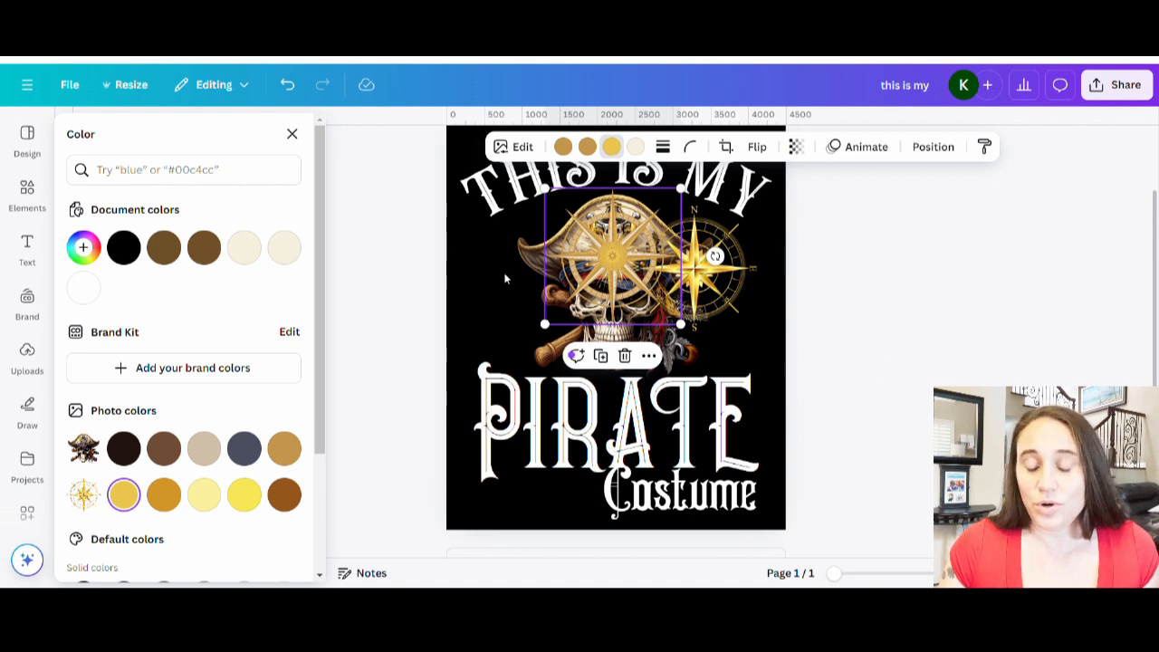
{"action": "left_click_drag", "start_coordinate": [625, 270], "coordinate": [661, 271]}
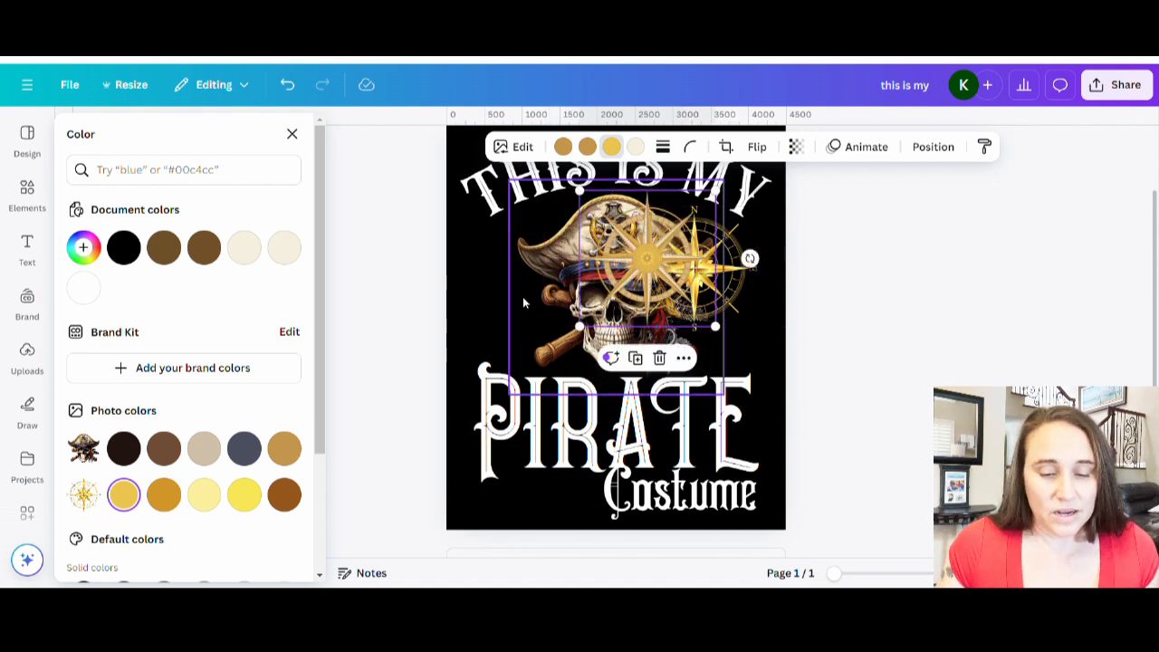
Browse further down through the compass graphics results for more options.
{"action": "left_click", "coordinate": [826, 317]}
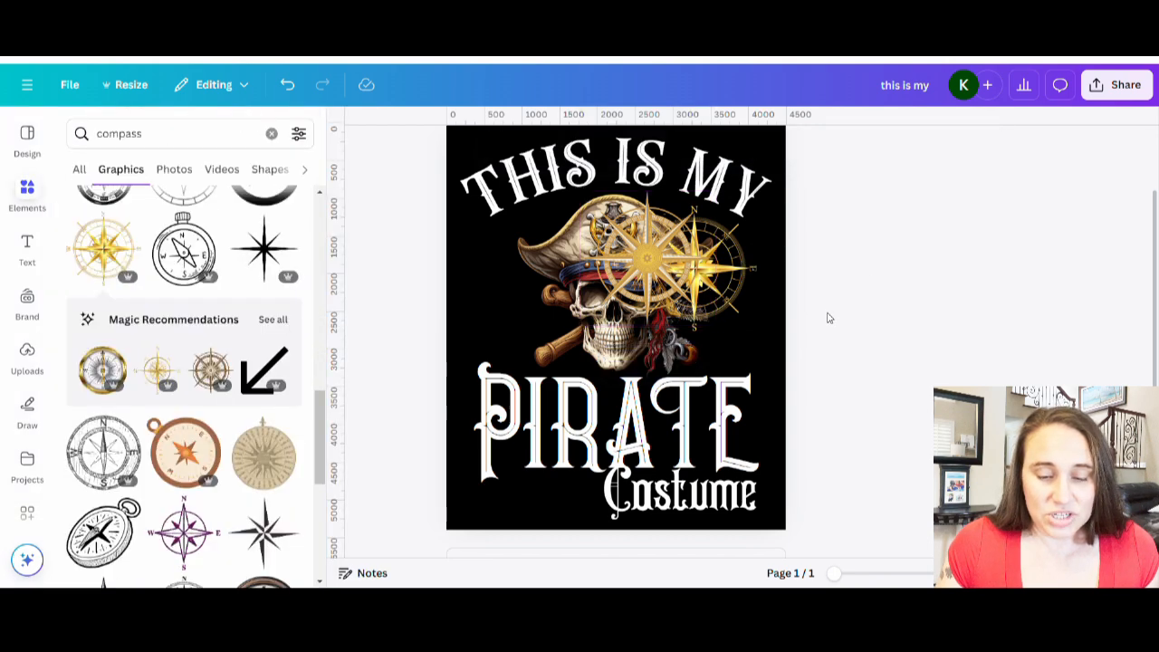
{"action": "scroll", "coordinate": [178, 433], "scroll_direction": "down", "scroll_amount": 3}
{"action": "scroll", "coordinate": [201, 389], "scroll_direction": "down", "scroll_amount": 2}
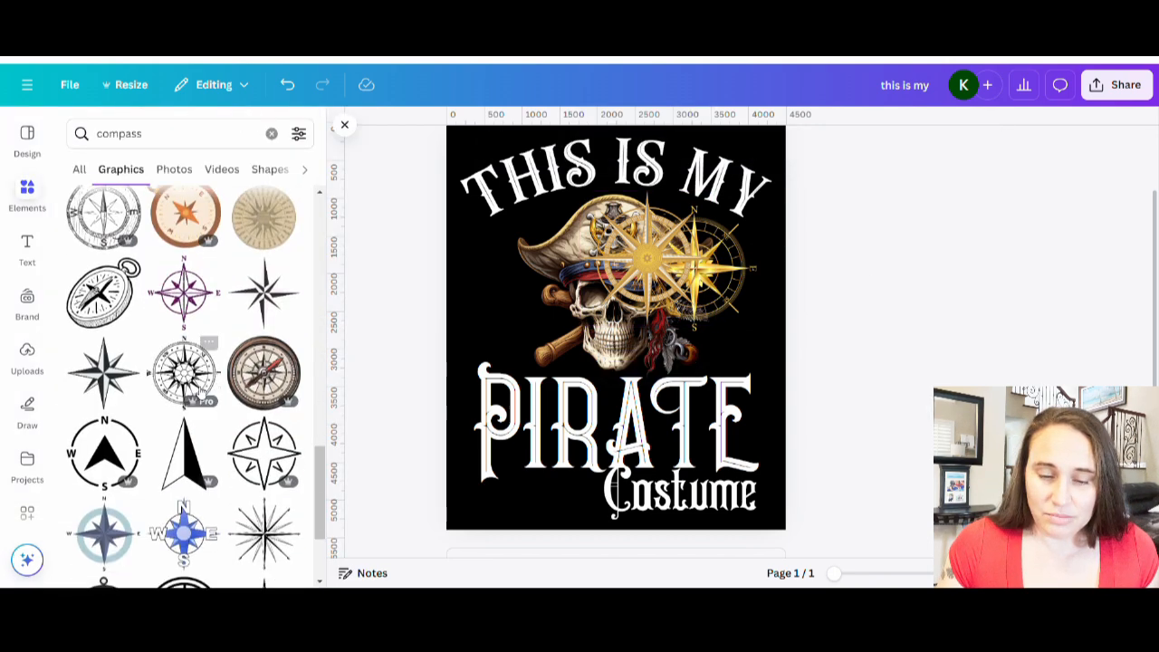
{"action": "scroll", "coordinate": [201, 389], "scroll_direction": "down", "scroll_amount": 2}
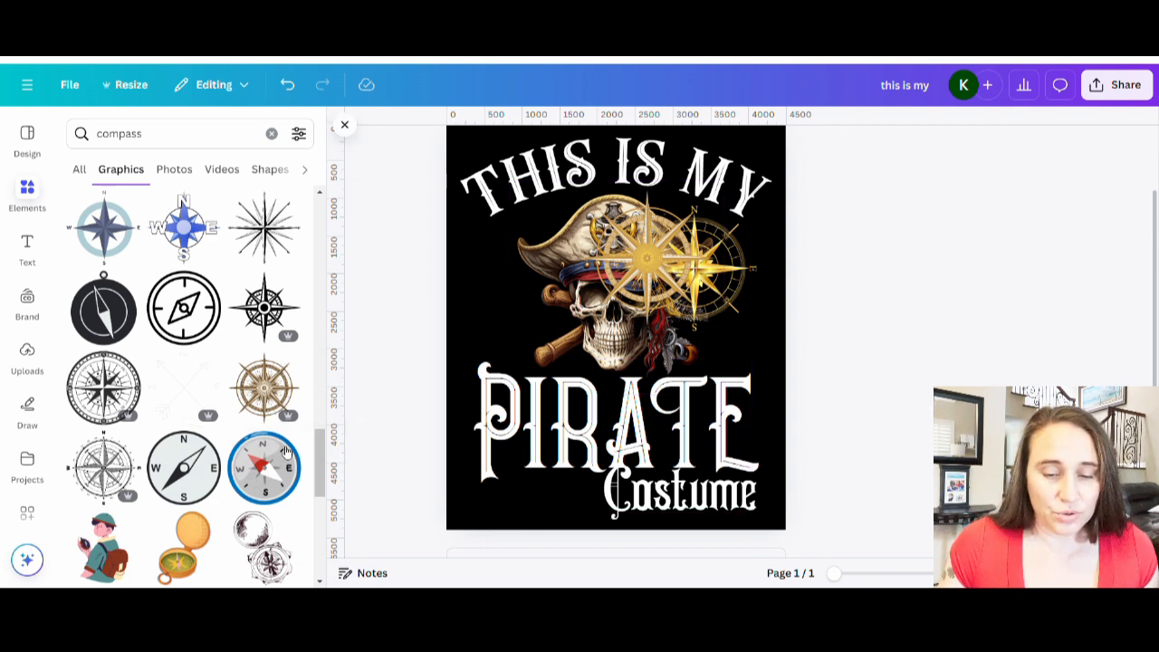
{"action": "scroll", "coordinate": [286, 453], "scroll_direction": "down", "scroll_amount": 5}
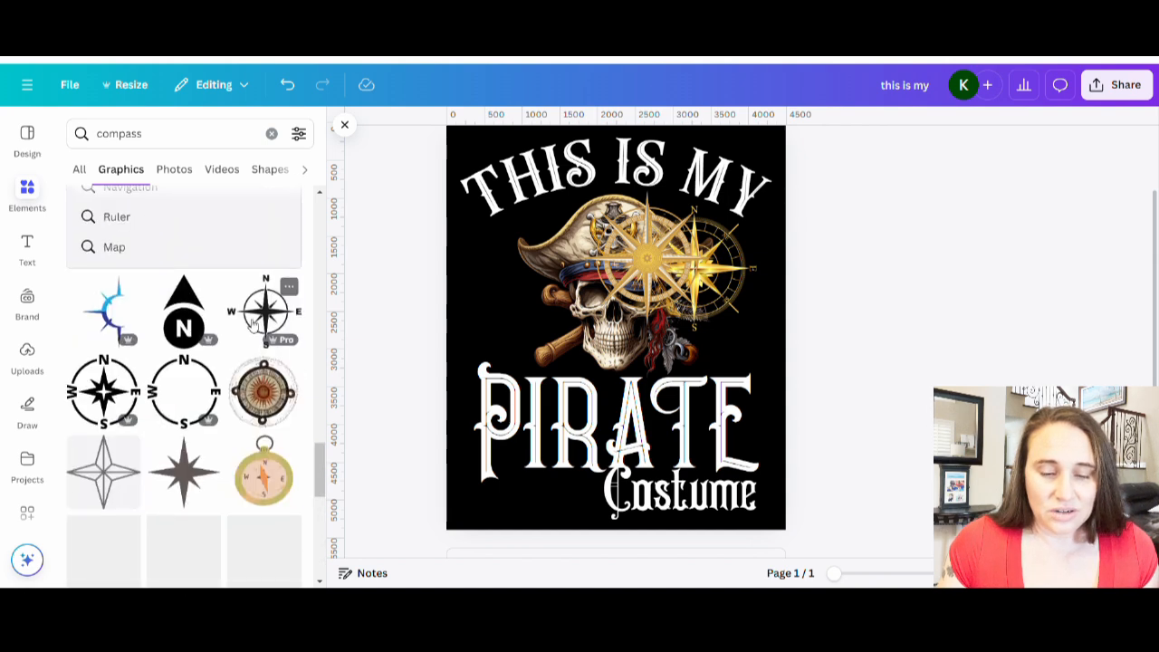
{"action": "scroll", "coordinate": [235, 425], "scroll_direction": "down", "scroll_amount": 3}
{"action": "scroll", "coordinate": [260, 413], "scroll_direction": "down", "scroll_amount": 3}
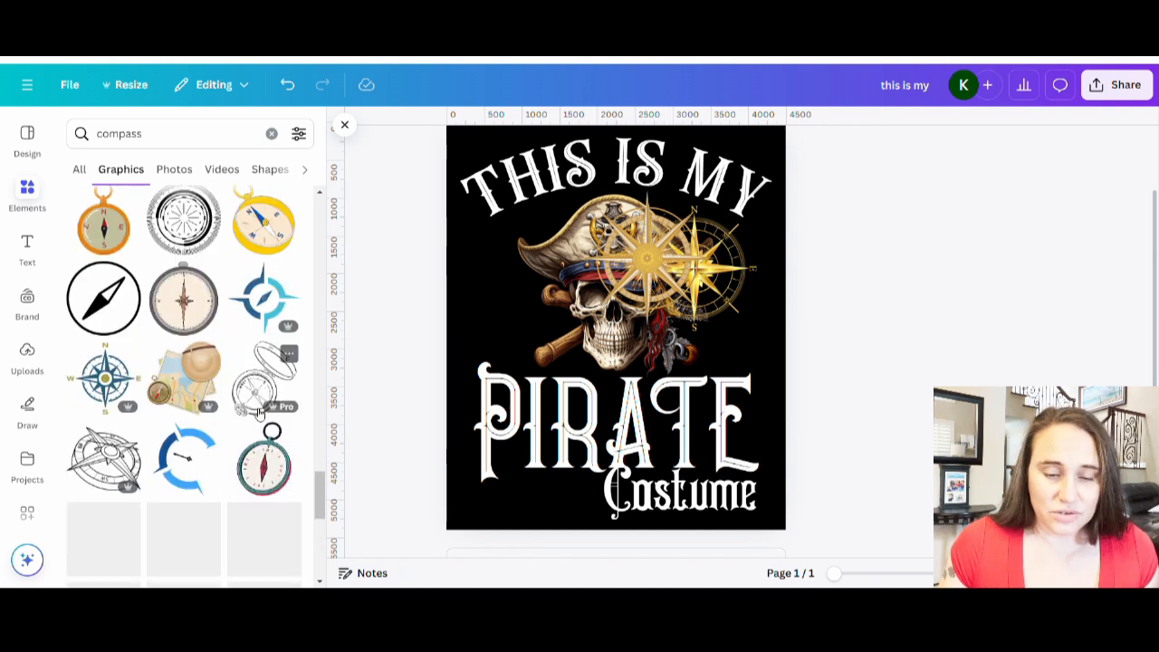
{"action": "scroll", "coordinate": [260, 413], "scroll_direction": "down", "scroll_amount": 10}
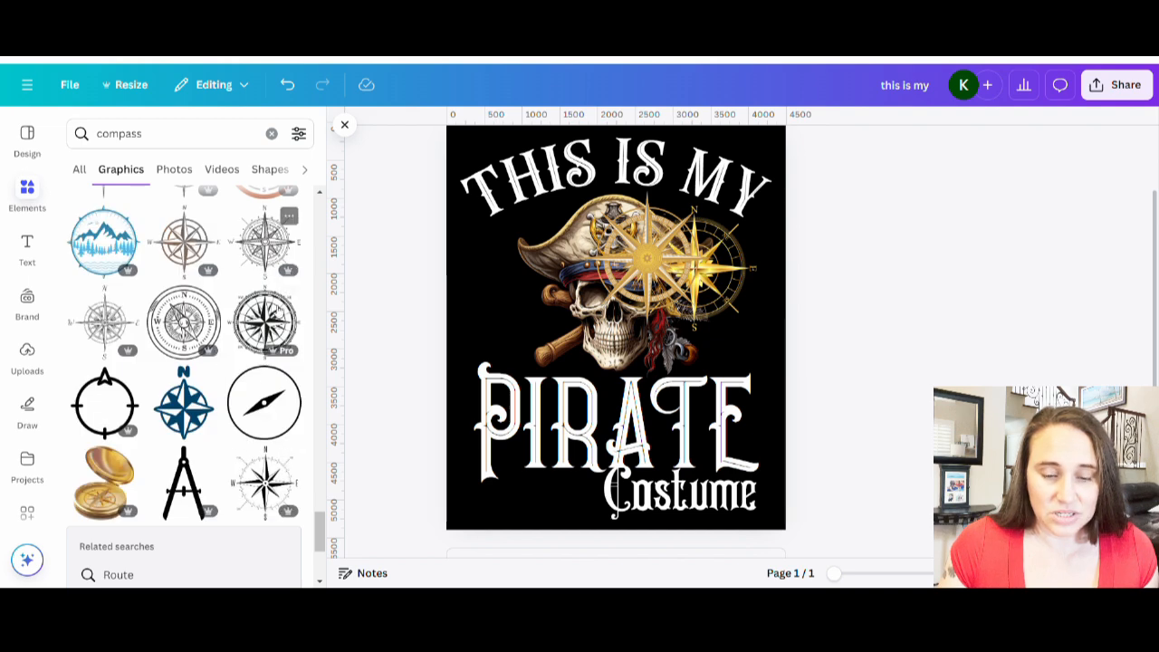
{"action": "scroll", "coordinate": [226, 331], "scroll_direction": "down", "scroll_amount": 5}
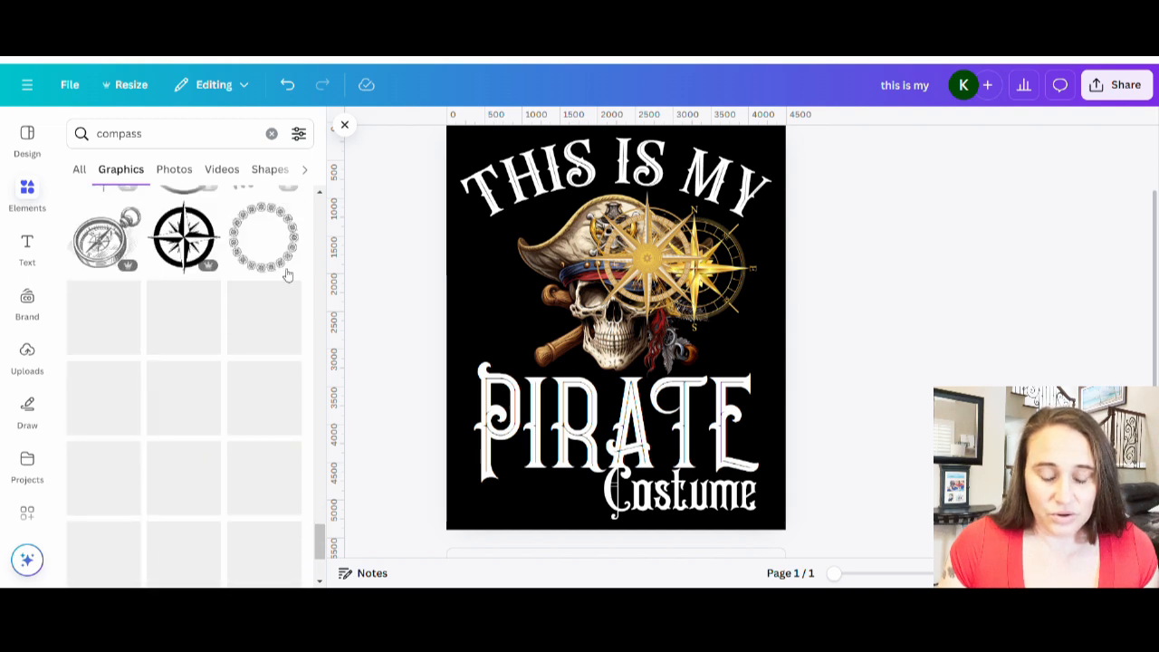
{"action": "scroll", "coordinate": [271, 308], "scroll_direction": "down", "scroll_amount": 4}
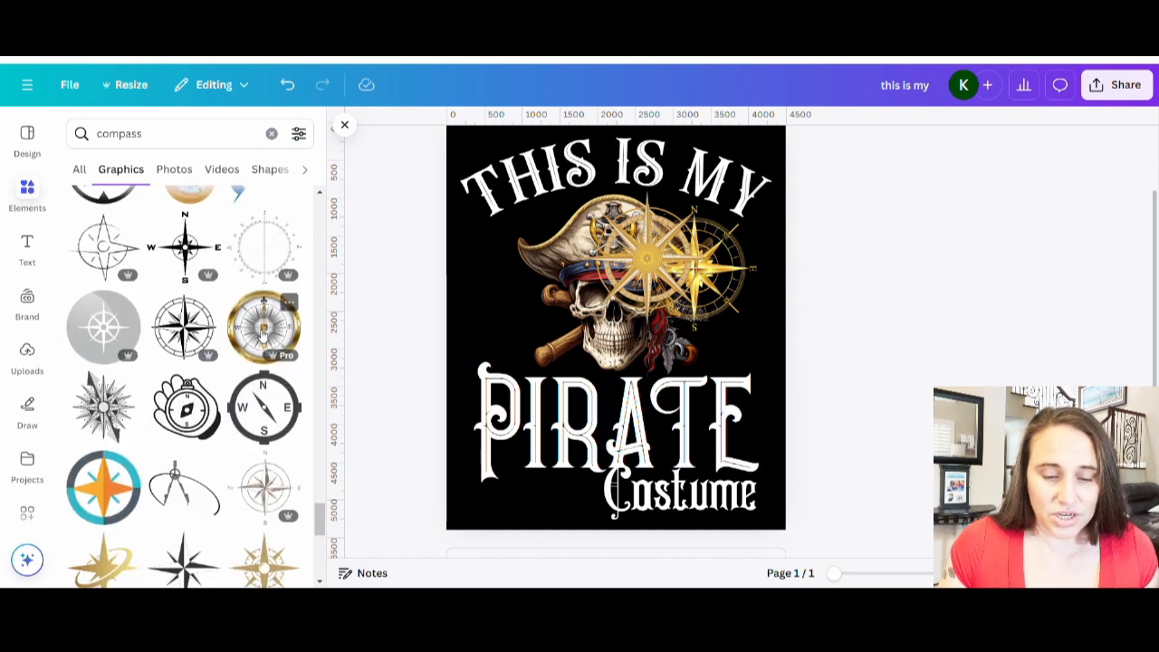
{"action": "scroll", "coordinate": [235, 308], "scroll_direction": "down", "scroll_amount": 4}
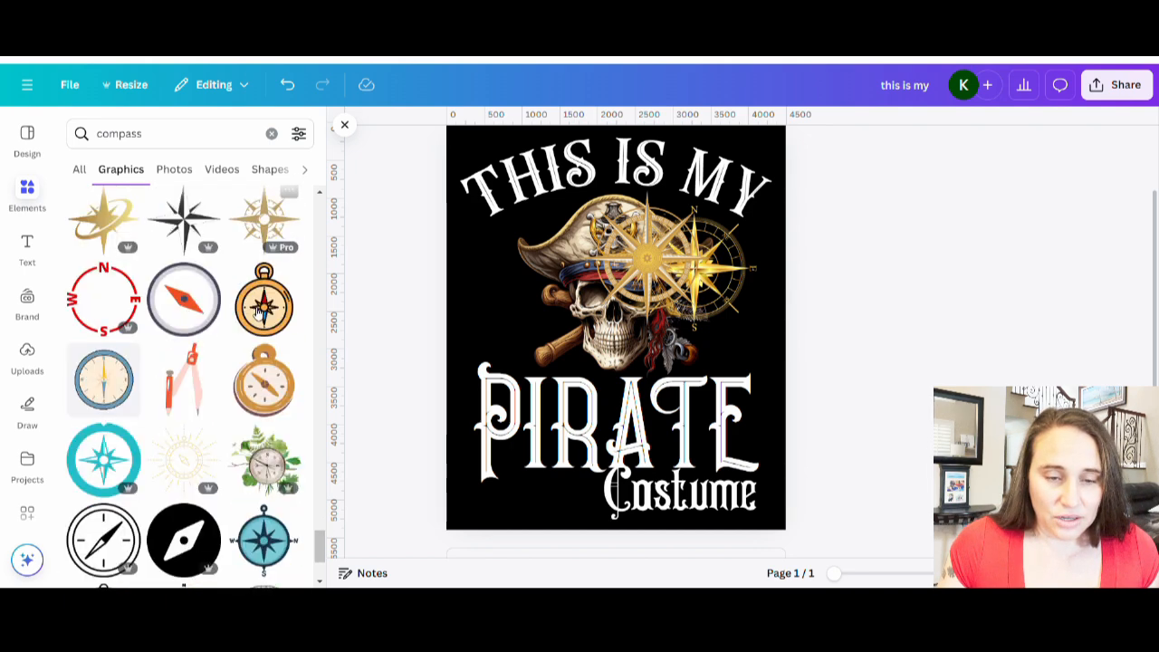
{"action": "scroll", "coordinate": [202, 371], "scroll_direction": "down", "scroll_amount": 5}
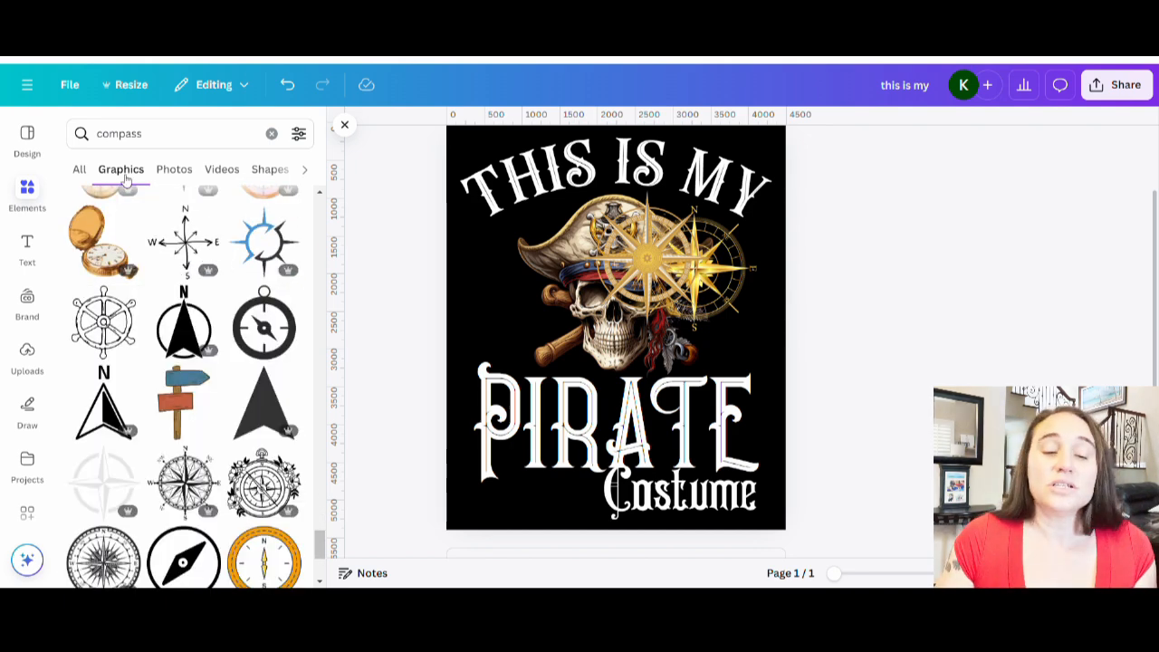
Search the elements graphics for "pirate ship wheel".
{"action": "left_click", "coordinate": [103, 137]}
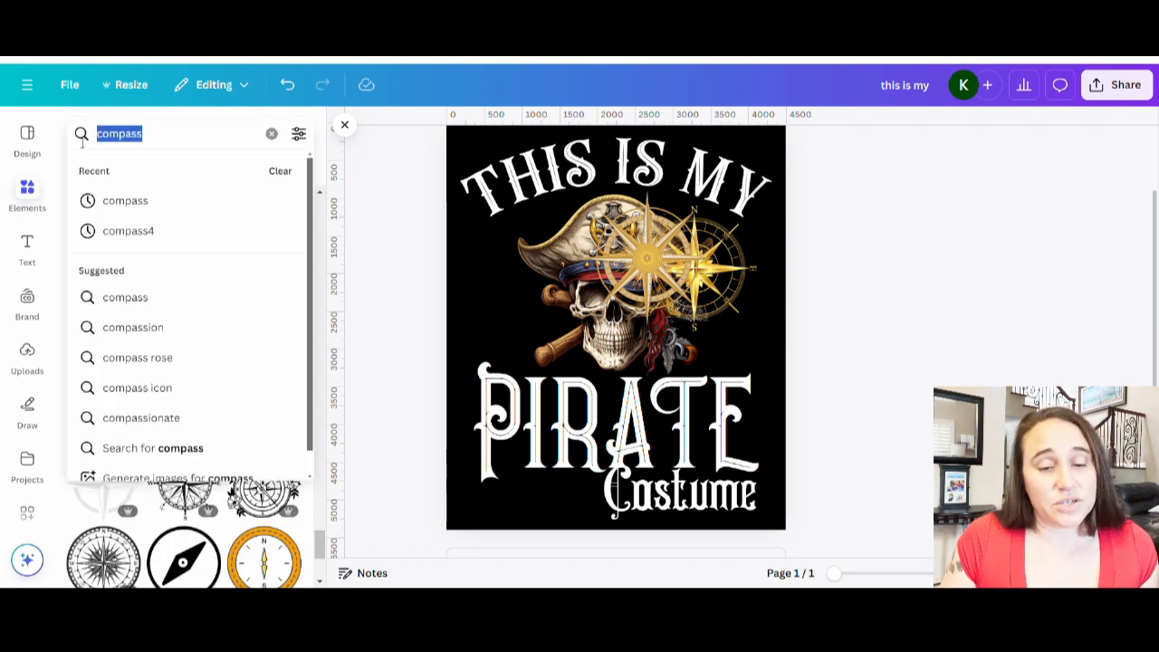
{"action": "type", "text": "p"}
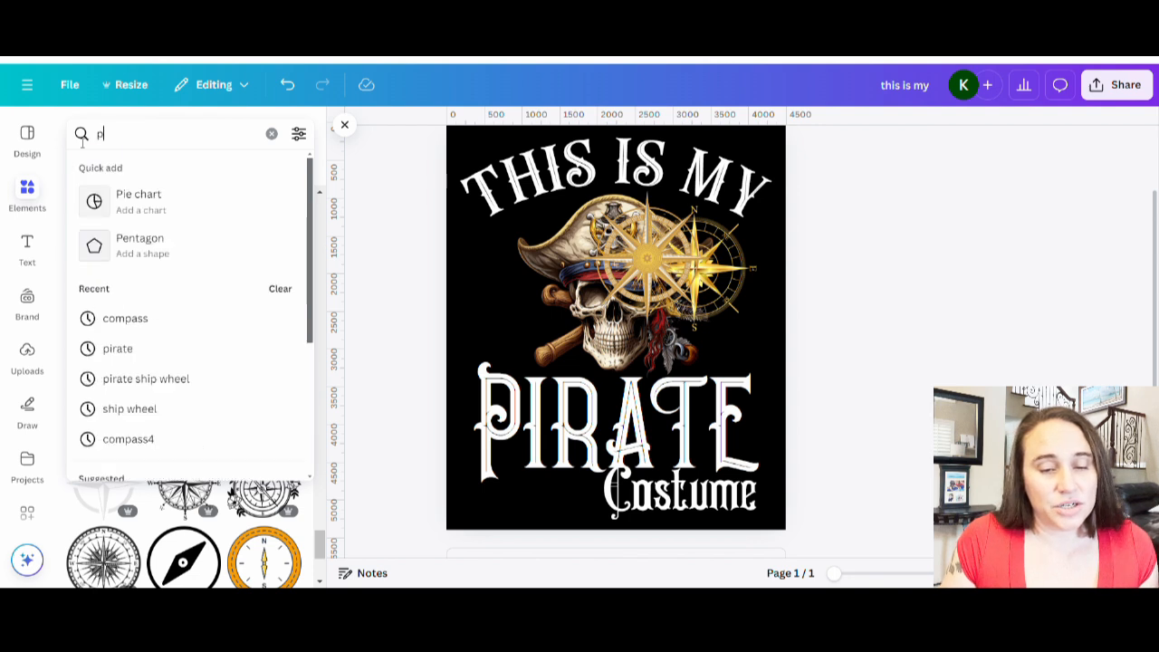
{"action": "type", "text": "i"}
{"action": "type", "text": "ate"}
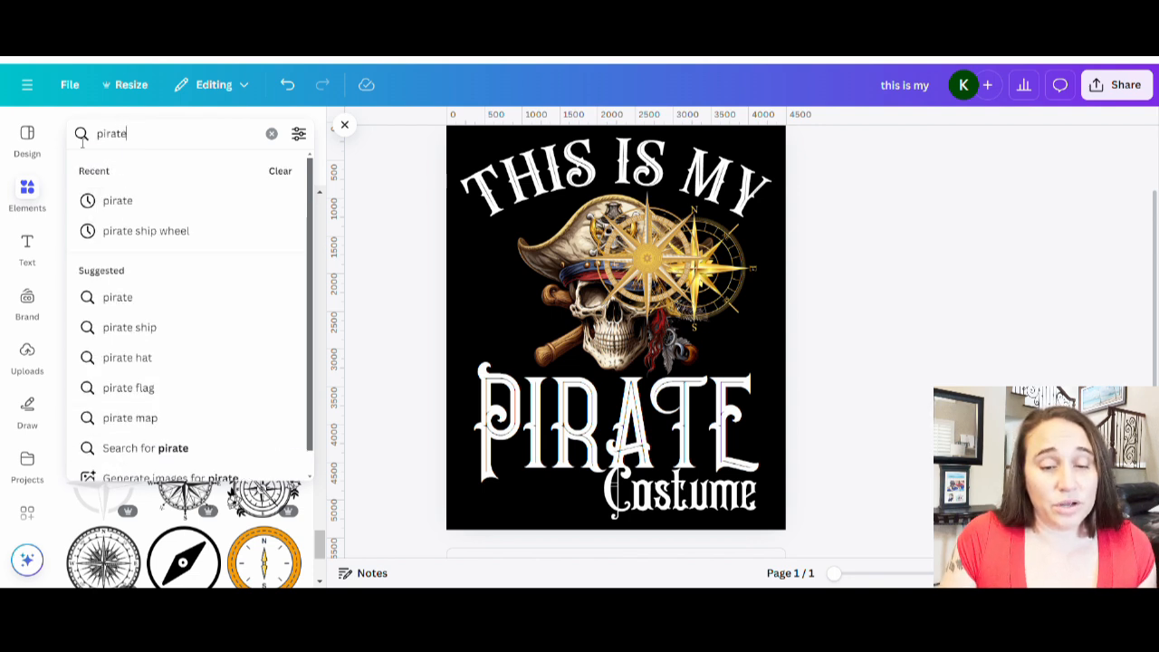
{"action": "type", "text": " ship wh"}
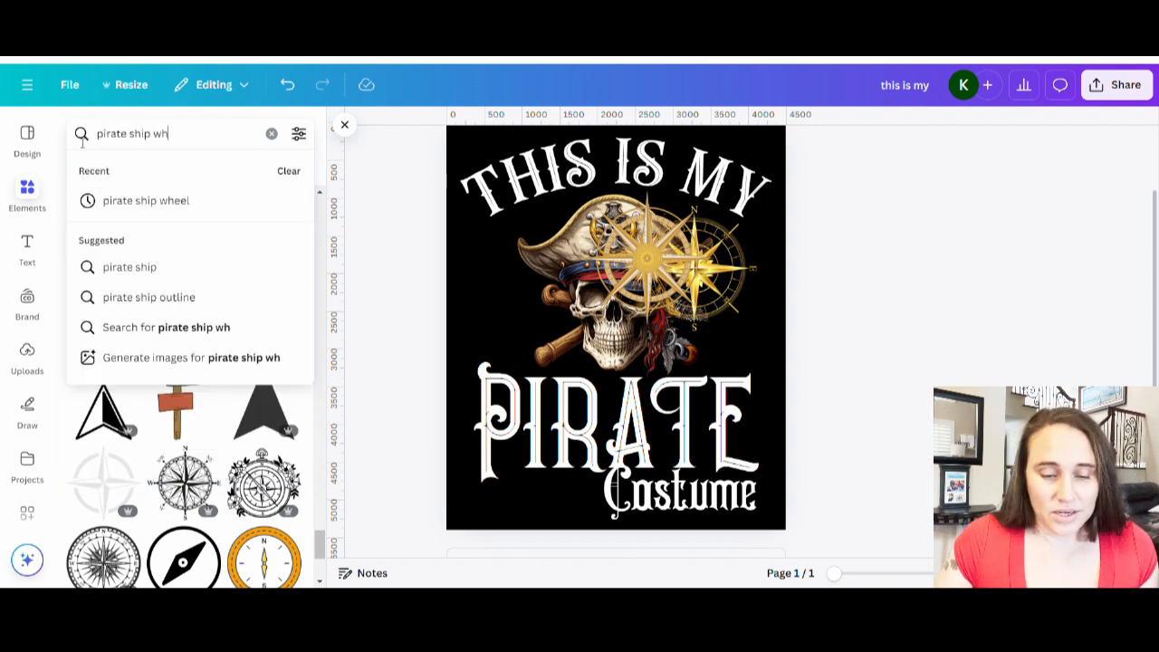
{"action": "type", "text": "e"}
{"action": "key", "text": "Return"}
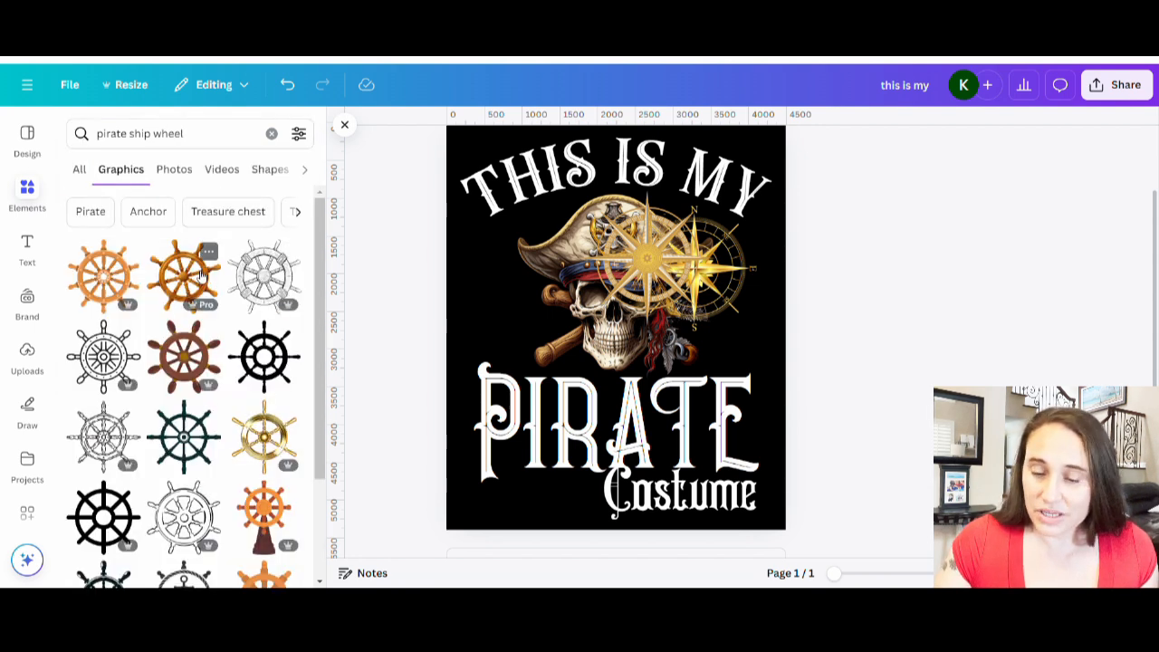
{"action": "scroll", "coordinate": [256, 326], "scroll_direction": "down", "scroll_amount": 2}
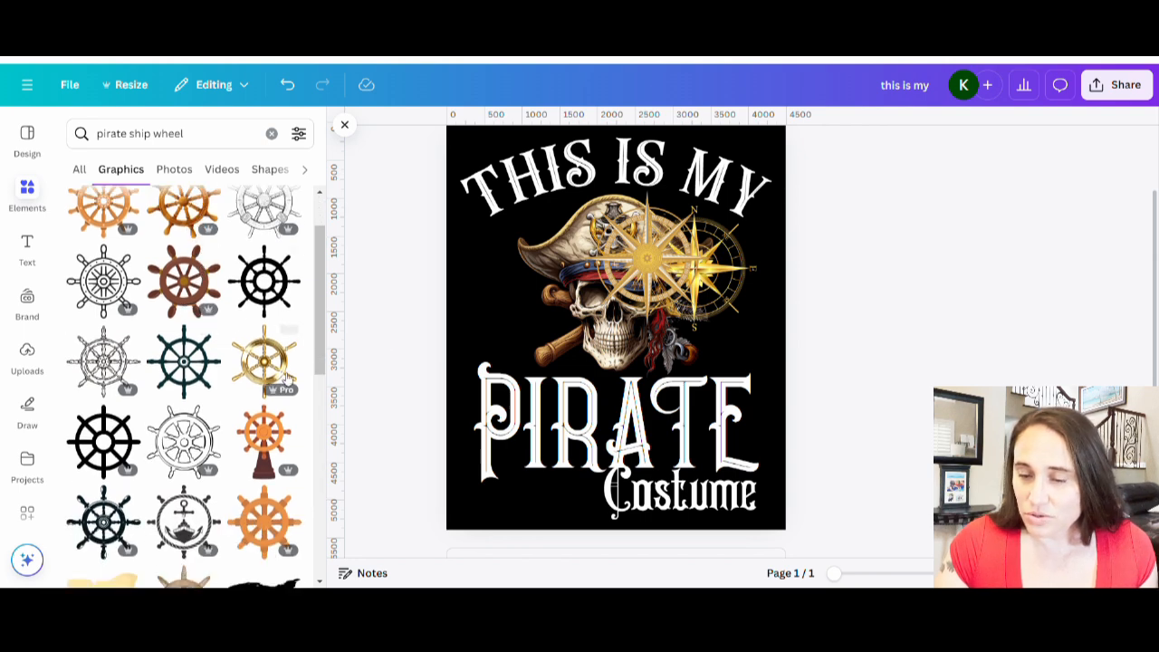
Add a gold ship wheel graphic, enlarge it and position it over the skull.
{"action": "left_click", "coordinate": [294, 369]}
{"action": "left_click_drag", "start_coordinate": [670, 317], "coordinate": [599, 312]}
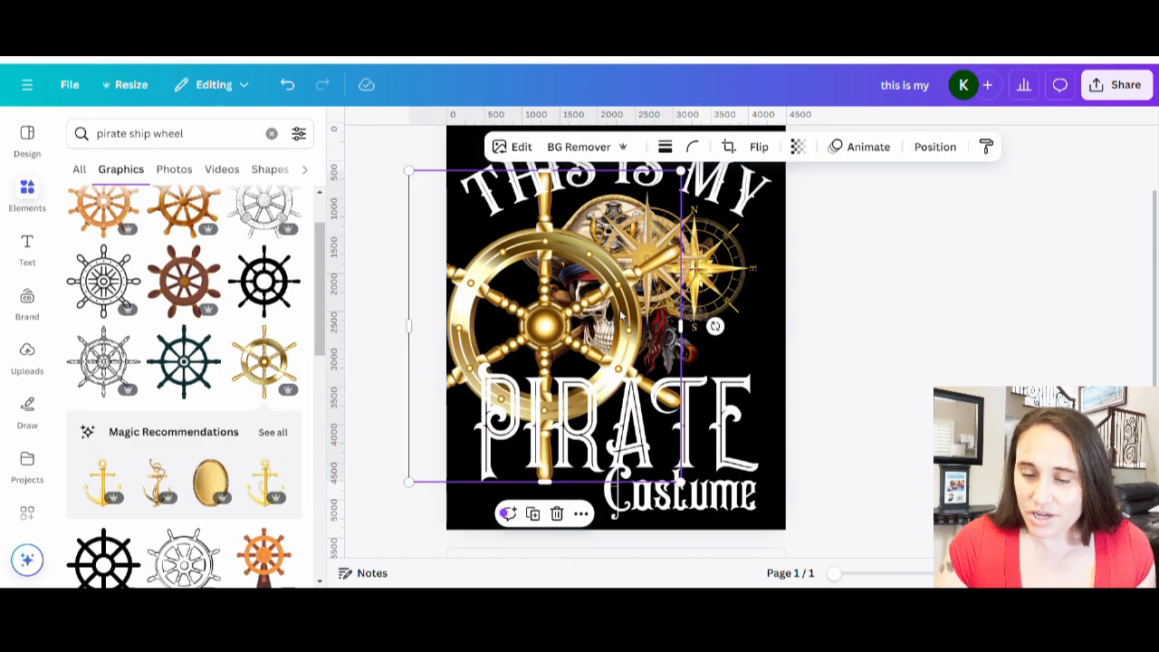
{"action": "left_click_drag", "start_coordinate": [728, 292], "coordinate": [771, 320]}
{"action": "left_click_drag", "start_coordinate": [616, 282], "coordinate": [622, 259]}
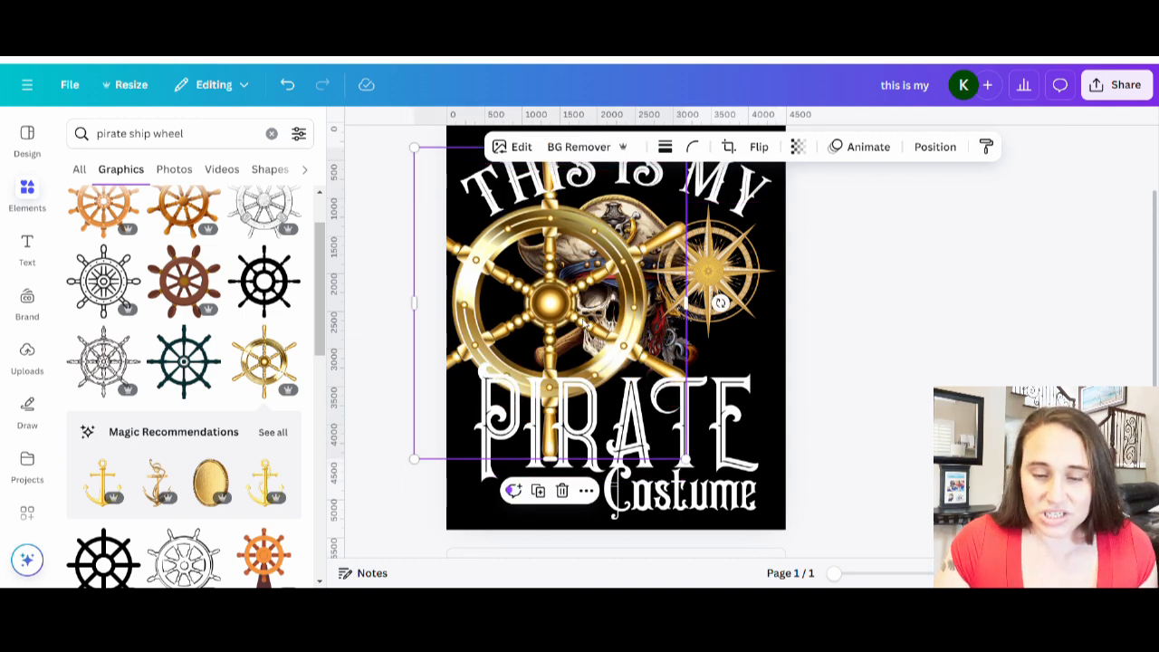
Browse further through the pirate ship wheel graphics results.
{"action": "scroll", "coordinate": [181, 362], "scroll_direction": "down", "scroll_amount": 4}
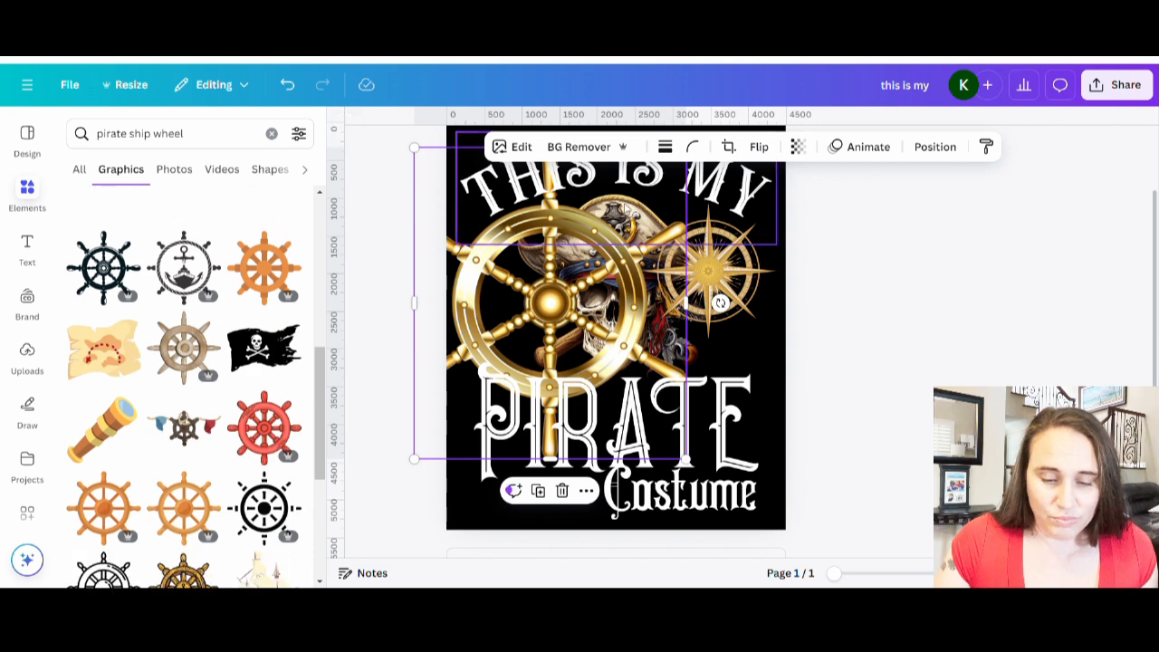
{"action": "scroll", "coordinate": [231, 425], "scroll_direction": "down", "scroll_amount": 3}
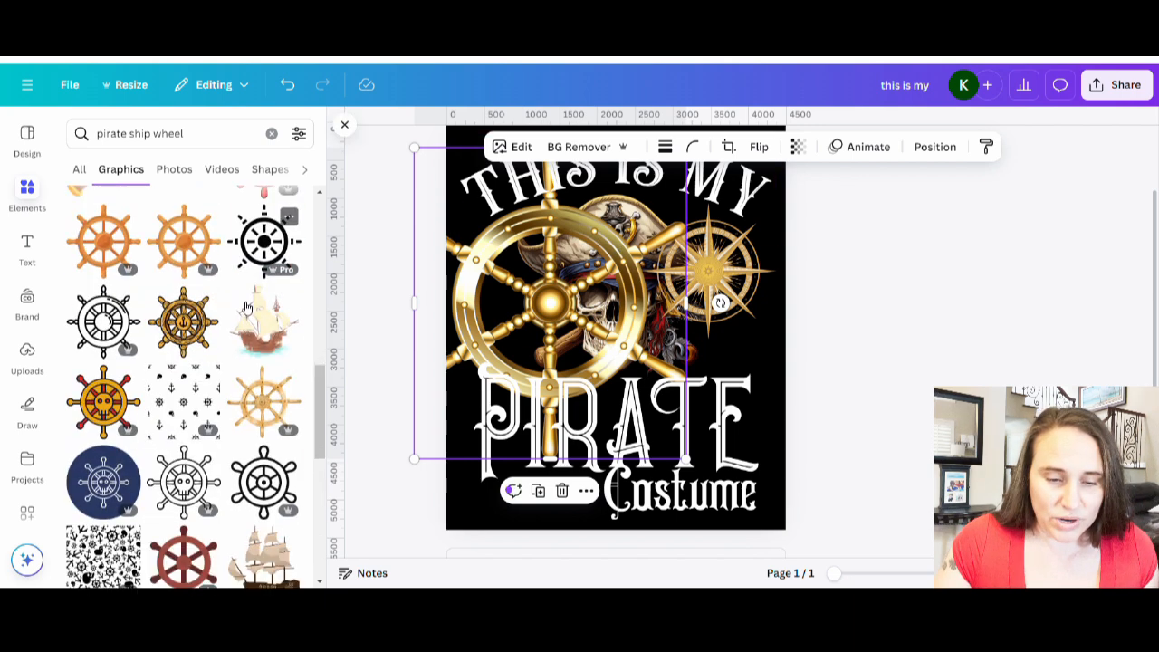
{"action": "scroll", "coordinate": [246, 308], "scroll_direction": "down", "scroll_amount": 3}
{"action": "scroll", "coordinate": [203, 349], "scroll_direction": "down", "scroll_amount": 3}
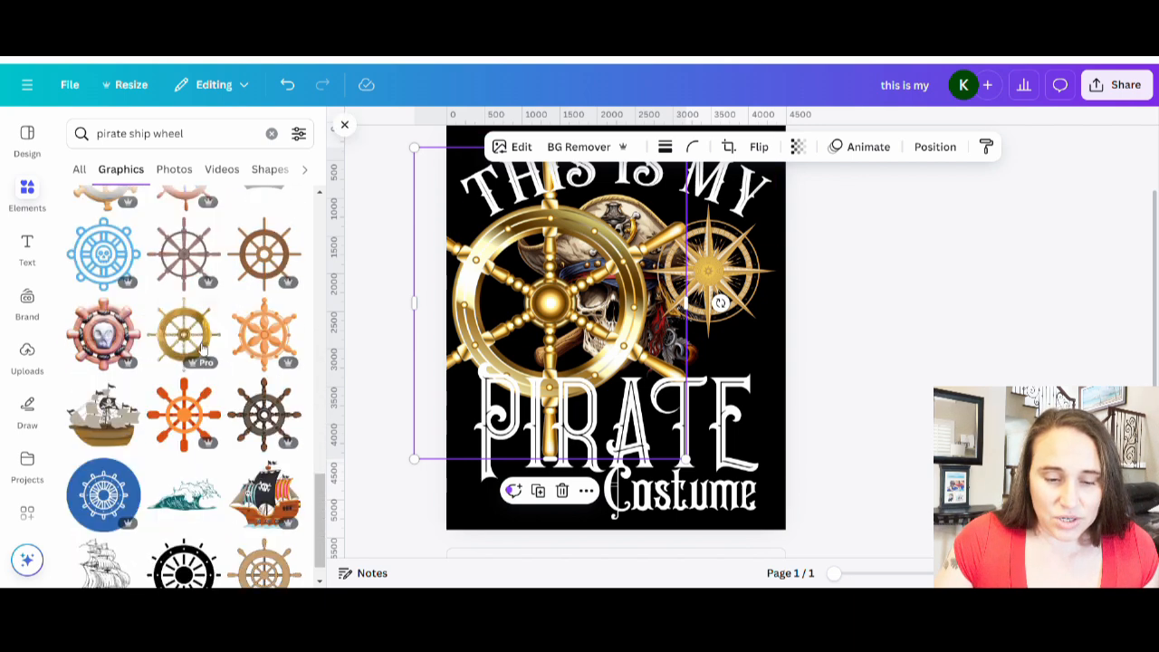
{"action": "scroll", "coordinate": [203, 349], "scroll_direction": "down", "scroll_amount": 3}
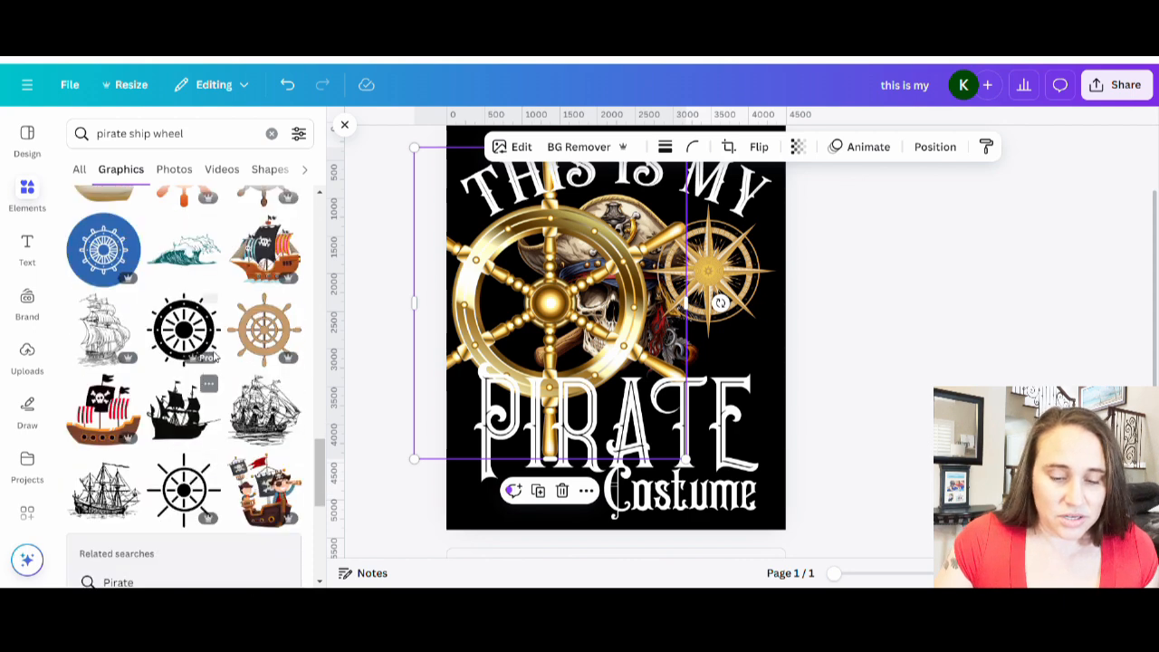
{"action": "scroll", "coordinate": [216, 358], "scroll_direction": "down", "scroll_amount": 4}
{"action": "scroll", "coordinate": [182, 362], "scroll_direction": "down", "scroll_amount": 3}
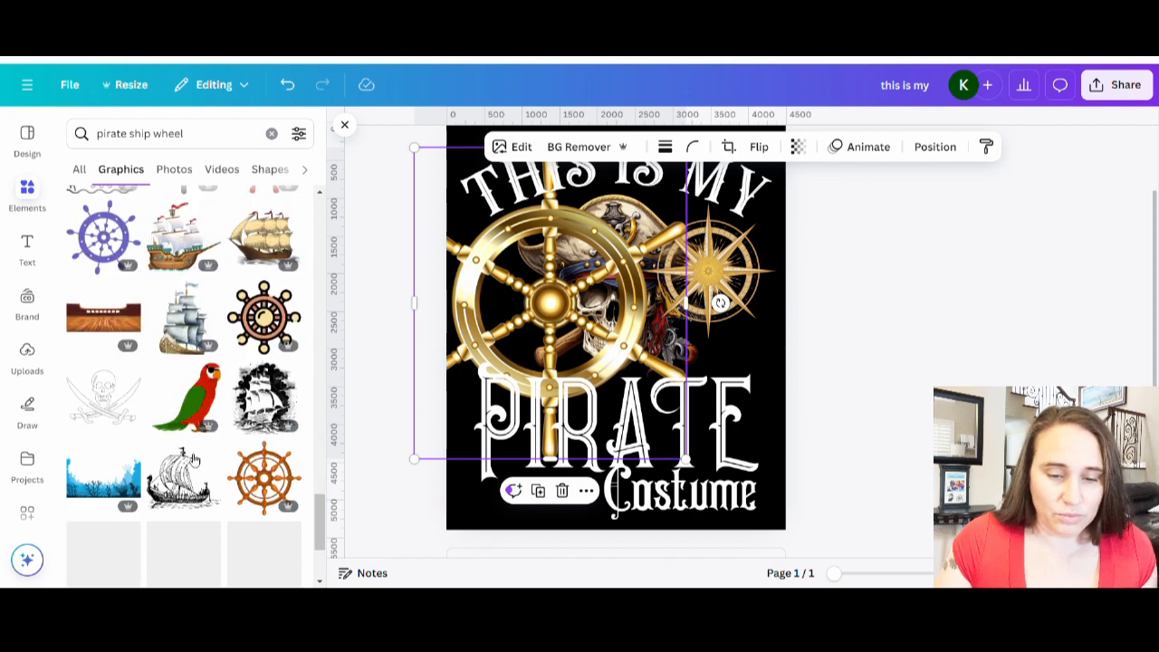
{"action": "scroll", "coordinate": [212, 389], "scroll_direction": "down", "scroll_amount": 6}
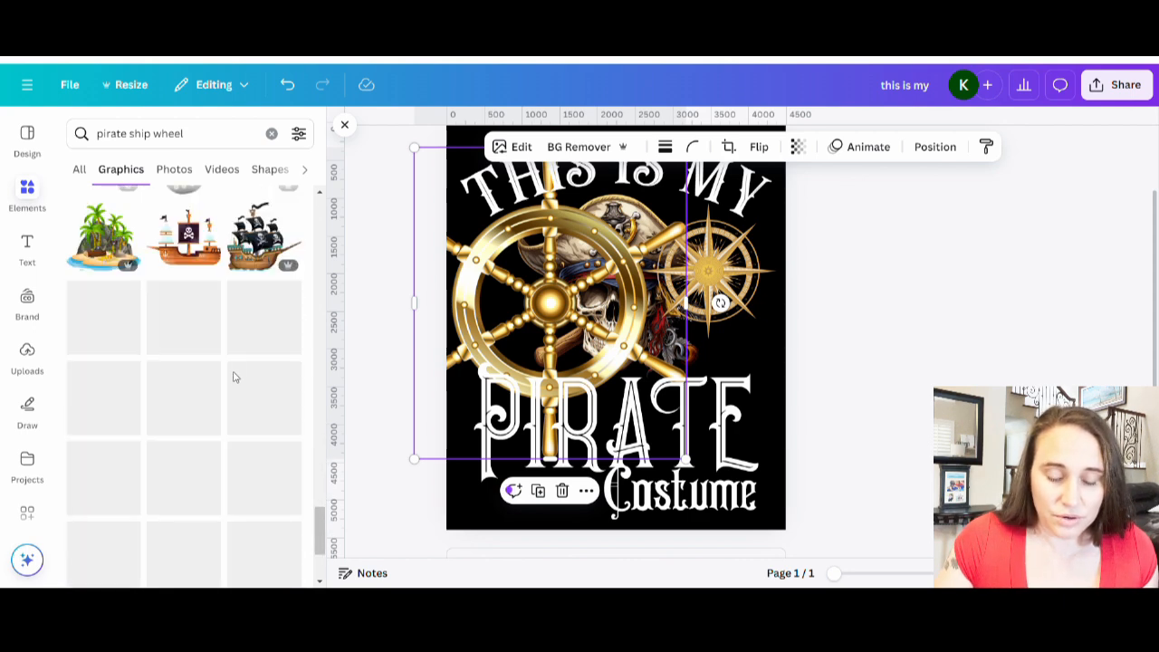
{"action": "scroll", "coordinate": [200, 299], "scroll_direction": "down", "scroll_amount": 5}
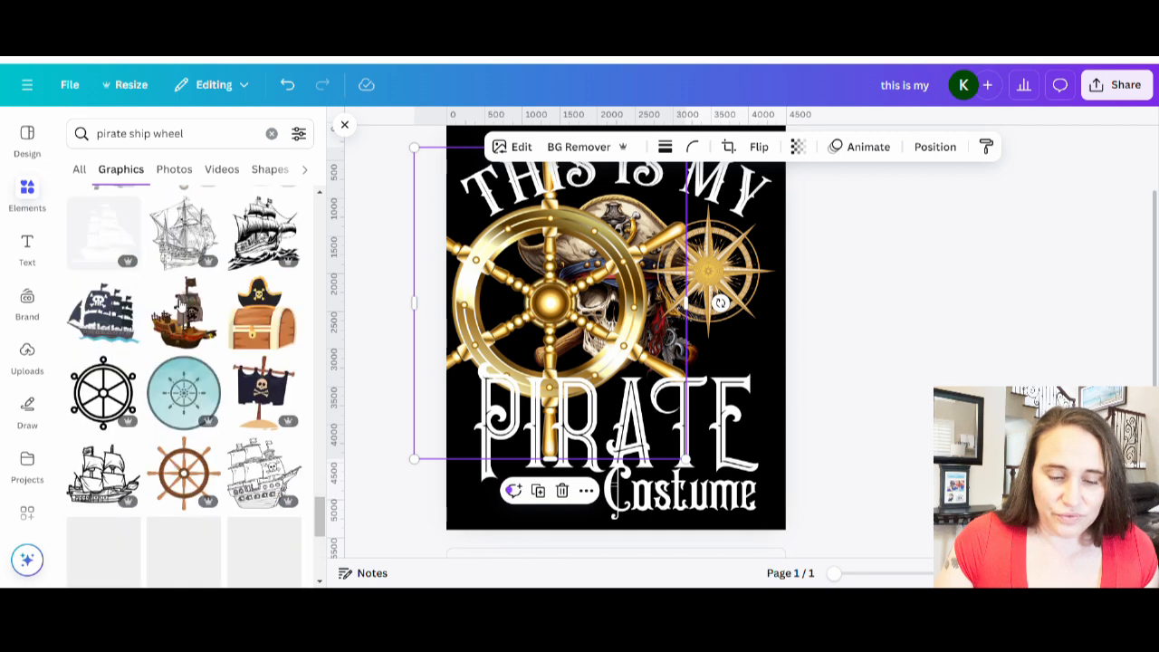
{"action": "scroll", "coordinate": [186, 299], "scroll_direction": "down", "scroll_amount": 3}
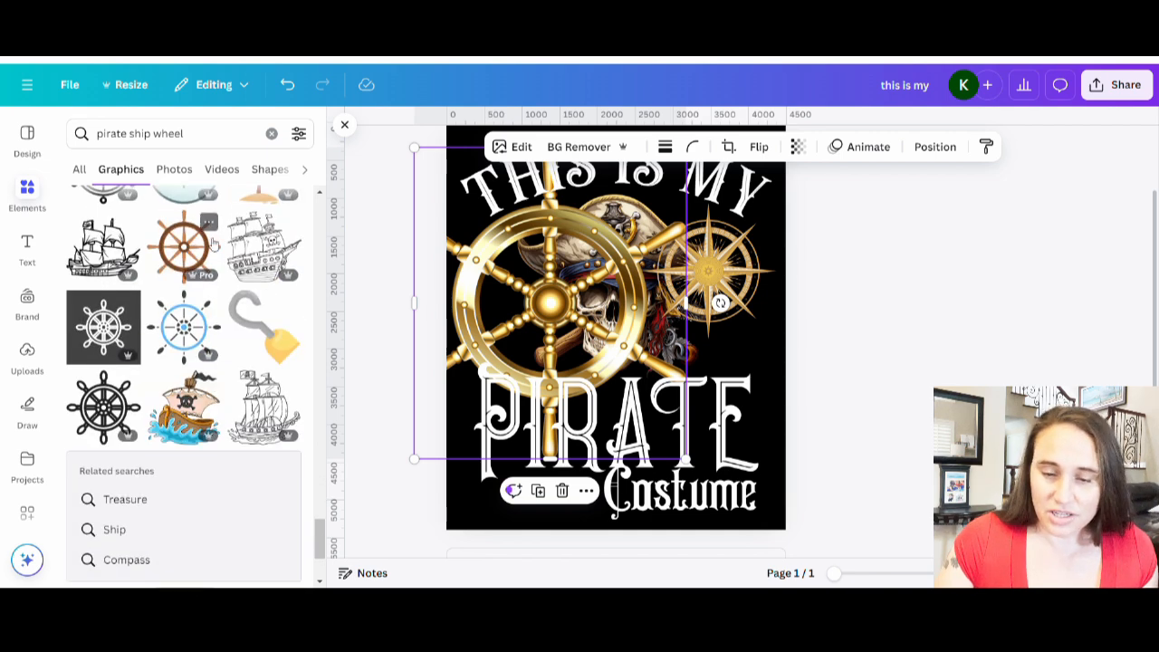
{"action": "scroll", "coordinate": [213, 242], "scroll_direction": "down", "scroll_amount": 3}
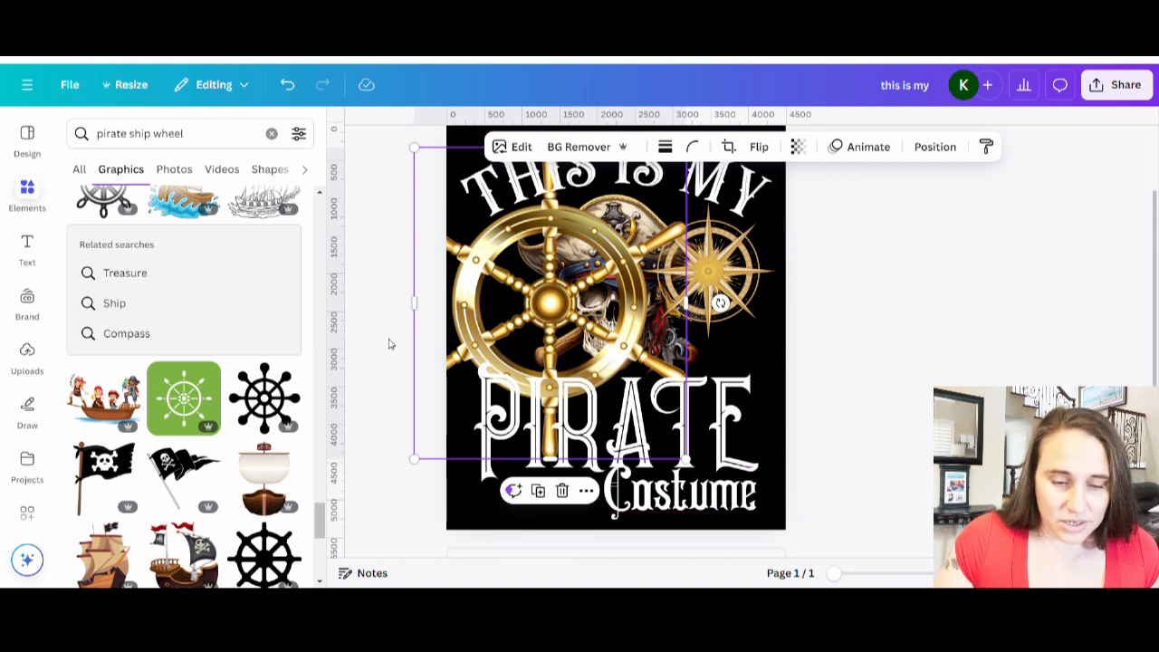
{"action": "scroll", "coordinate": [144, 262], "scroll_direction": "down", "scroll_amount": 4}
{"action": "scroll", "coordinate": [145, 251], "scroll_direction": "down", "scroll_amount": 1}
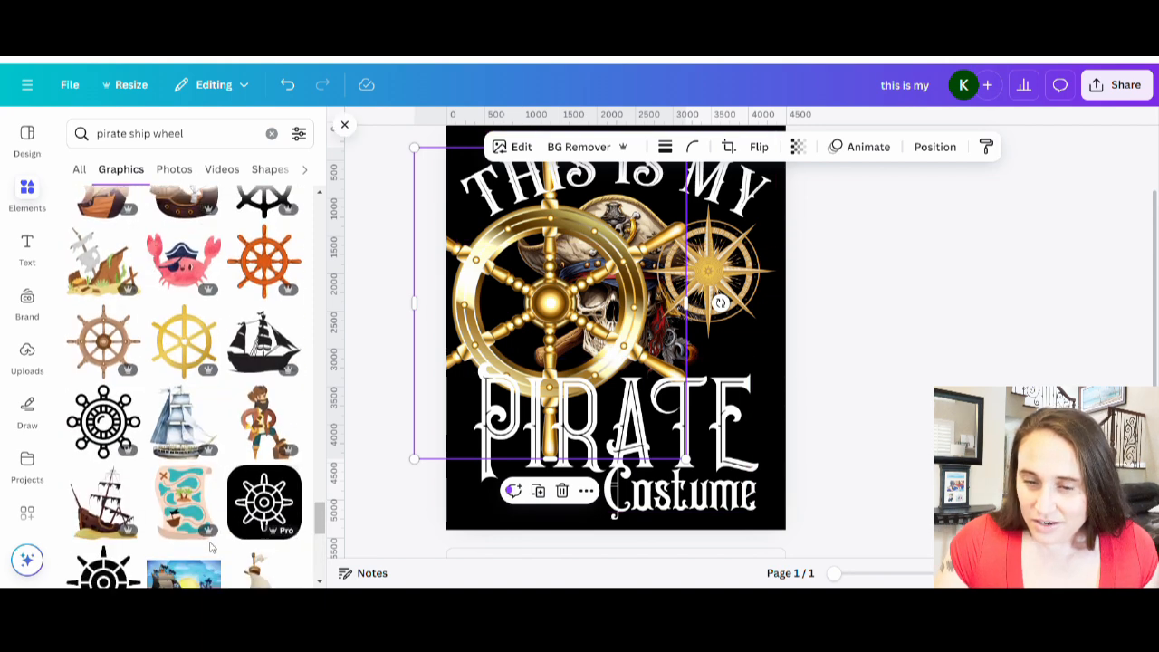
Add a brown wooden ship wheel graphic, shrink it and move it over the skull's left side.
{"action": "left_click", "coordinate": [110, 344]}
{"action": "left_click_drag", "start_coordinate": [648, 291], "coordinate": [687, 333]}
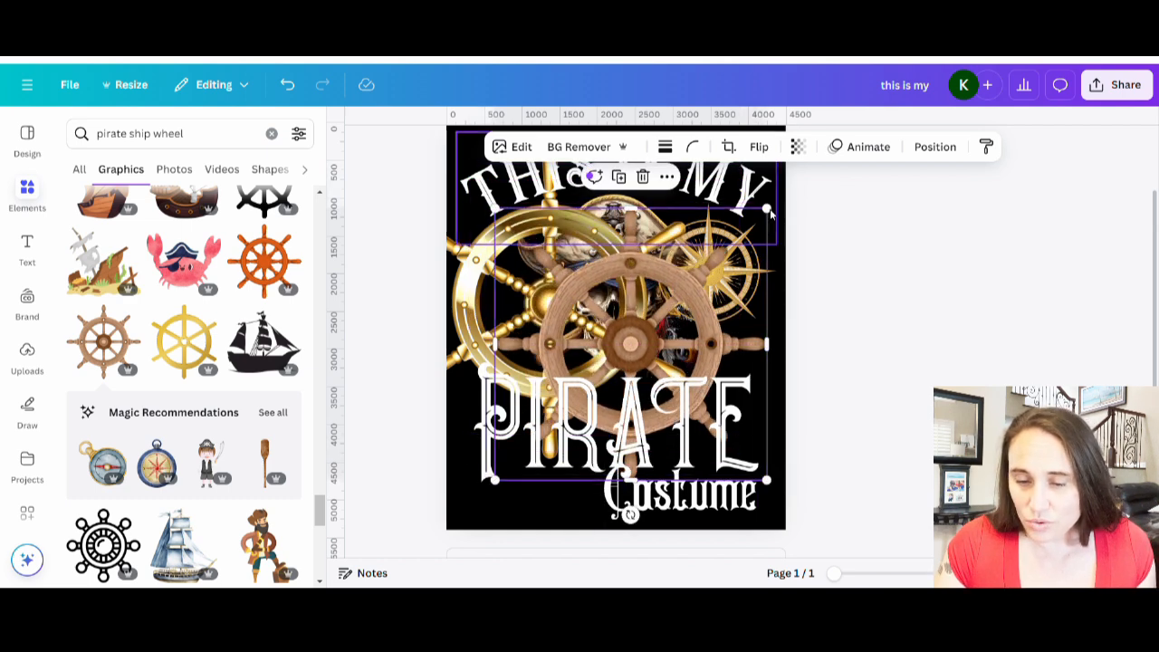
{"action": "left_click_drag", "start_coordinate": [771, 212], "coordinate": [713, 269]}
{"action": "left_click_drag", "start_coordinate": [624, 326], "coordinate": [597, 258]}
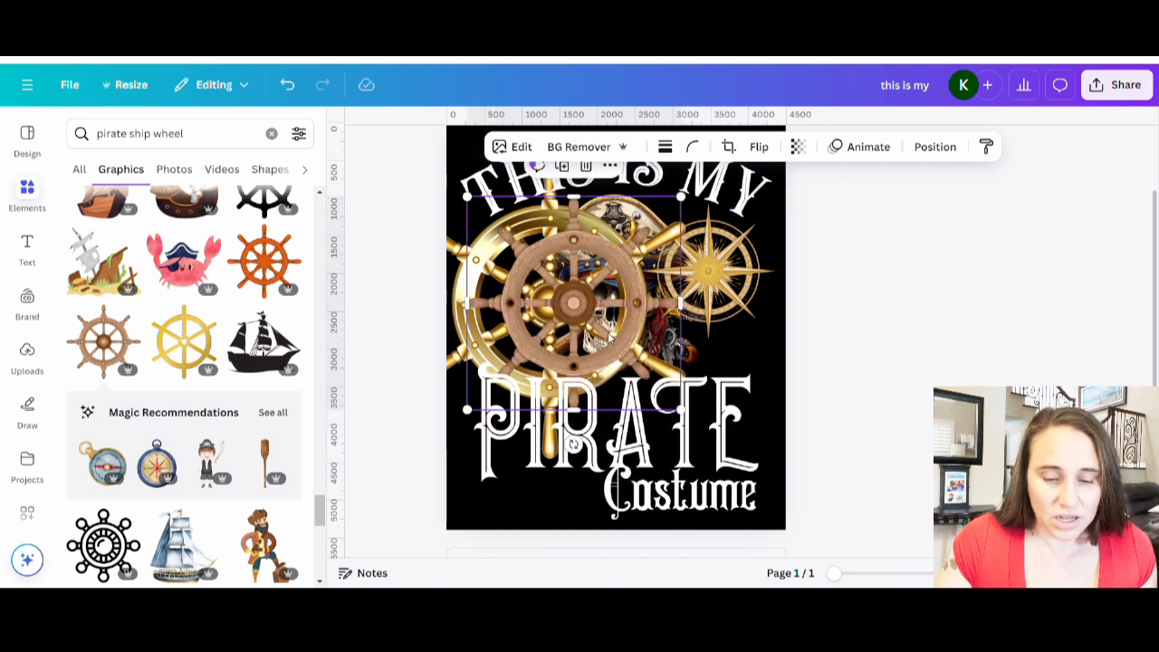
{"action": "scroll", "coordinate": [235, 398], "scroll_direction": "down", "scroll_amount": 10}
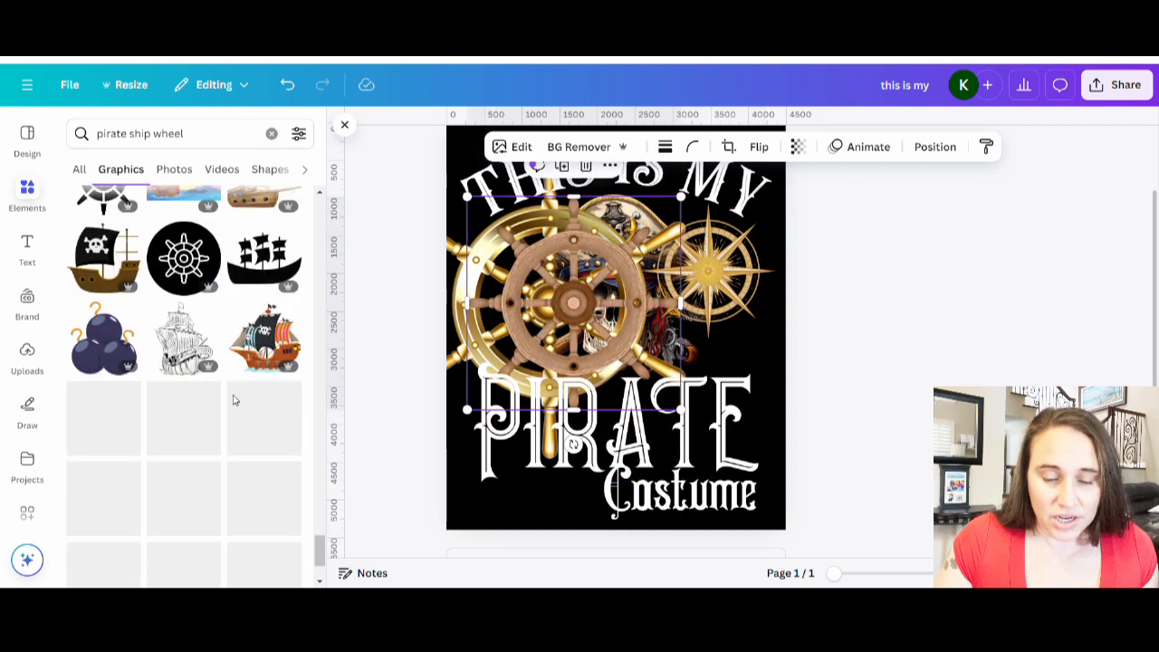
{"action": "scroll", "coordinate": [237, 401], "scroll_direction": "down", "scroll_amount": 3}
{"action": "scroll", "coordinate": [240, 425], "scroll_direction": "down", "scroll_amount": 5}
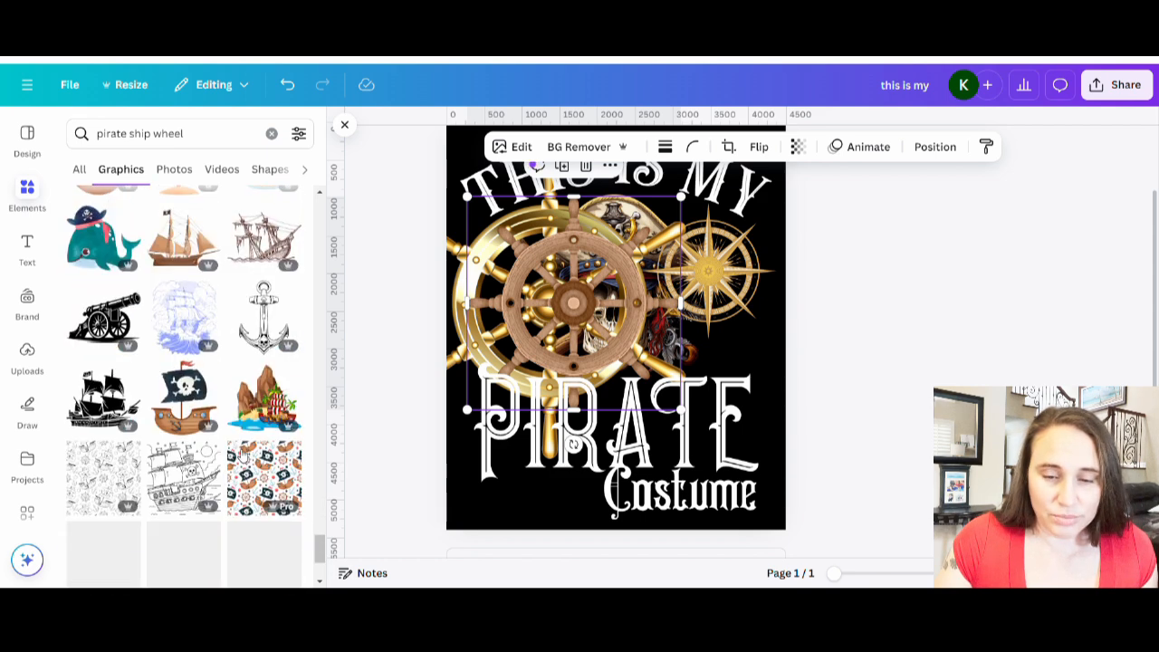
{"action": "scroll", "coordinate": [243, 448], "scroll_direction": "down", "scroll_amount": 5}
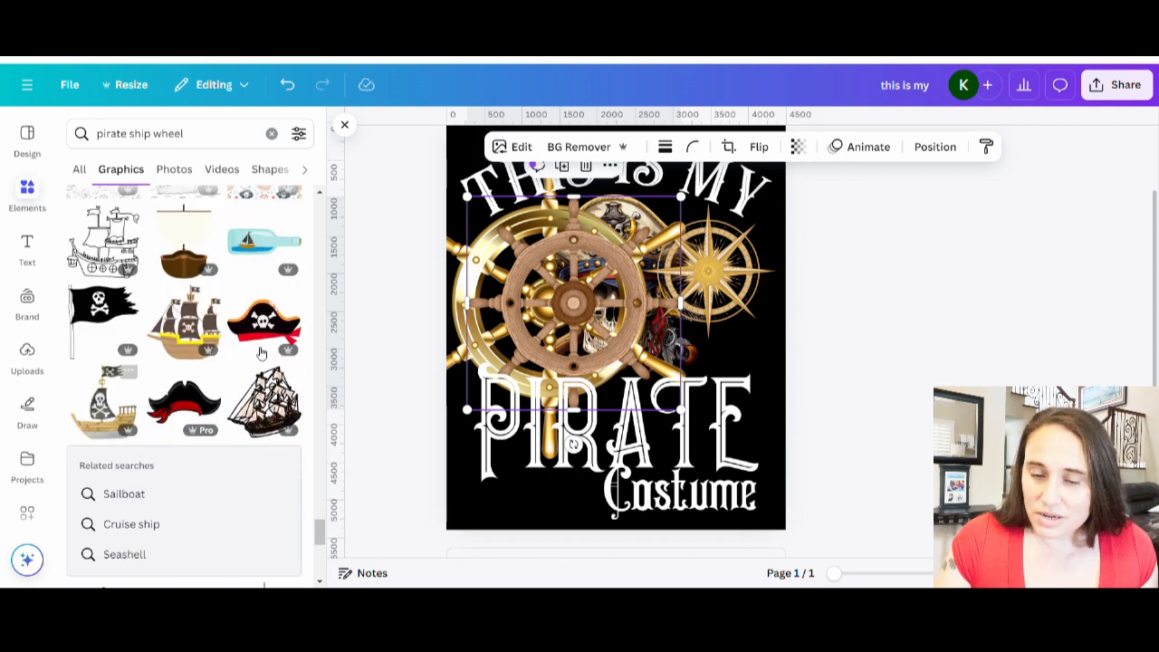
Delete the gold ship wheel, then shrink the brown wheel and place it over the skull's left side.
{"action": "left_click_drag", "start_coordinate": [545, 292], "coordinate": [582, 300]}
{"action": "left_click", "coordinate": [524, 299]}
{"action": "key", "text": "Delete"}
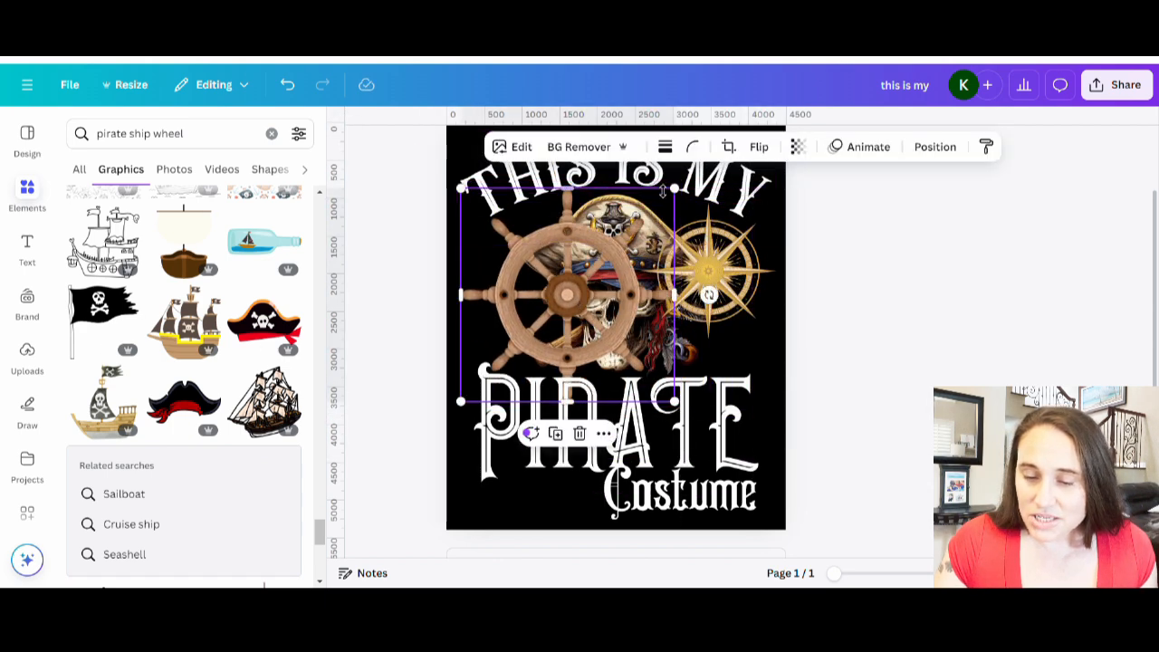
{"action": "left_click_drag", "start_coordinate": [678, 190], "coordinate": [600, 263]}
{"action": "left_click_drag", "start_coordinate": [549, 310], "coordinate": [576, 277]}
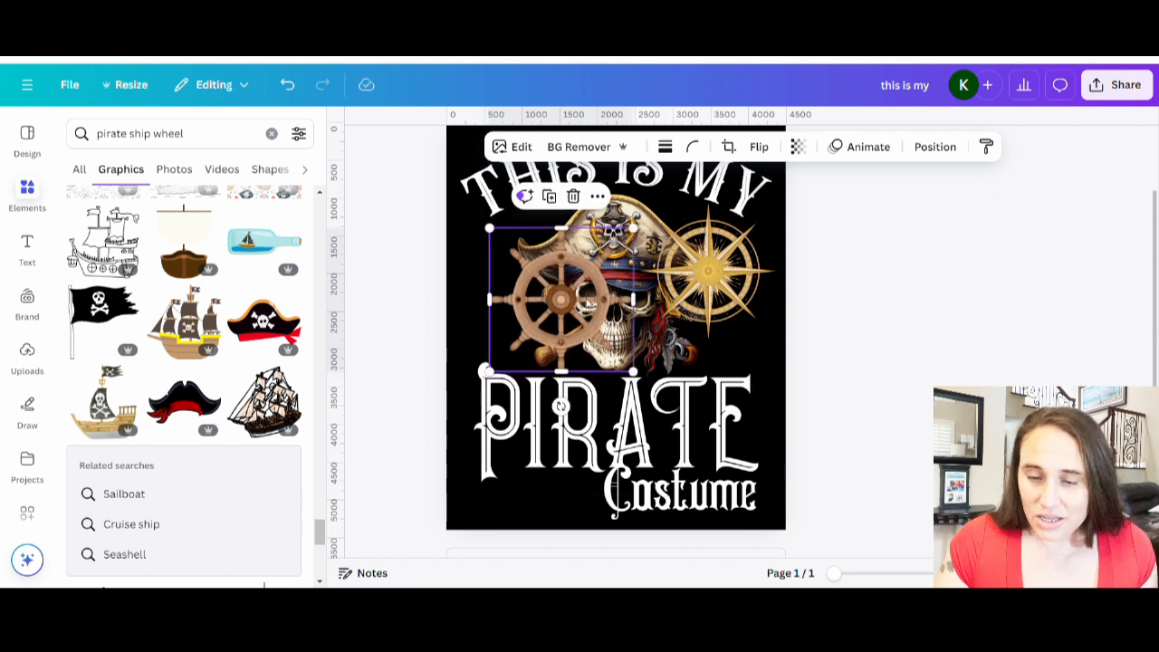
Tilt the brown ship wheel and send it one layer back behind the skull.
{"action": "left_click_drag", "start_coordinate": [578, 407], "coordinate": [598, 401]}
{"action": "left_click_drag", "start_coordinate": [579, 328], "coordinate": [572, 320]}
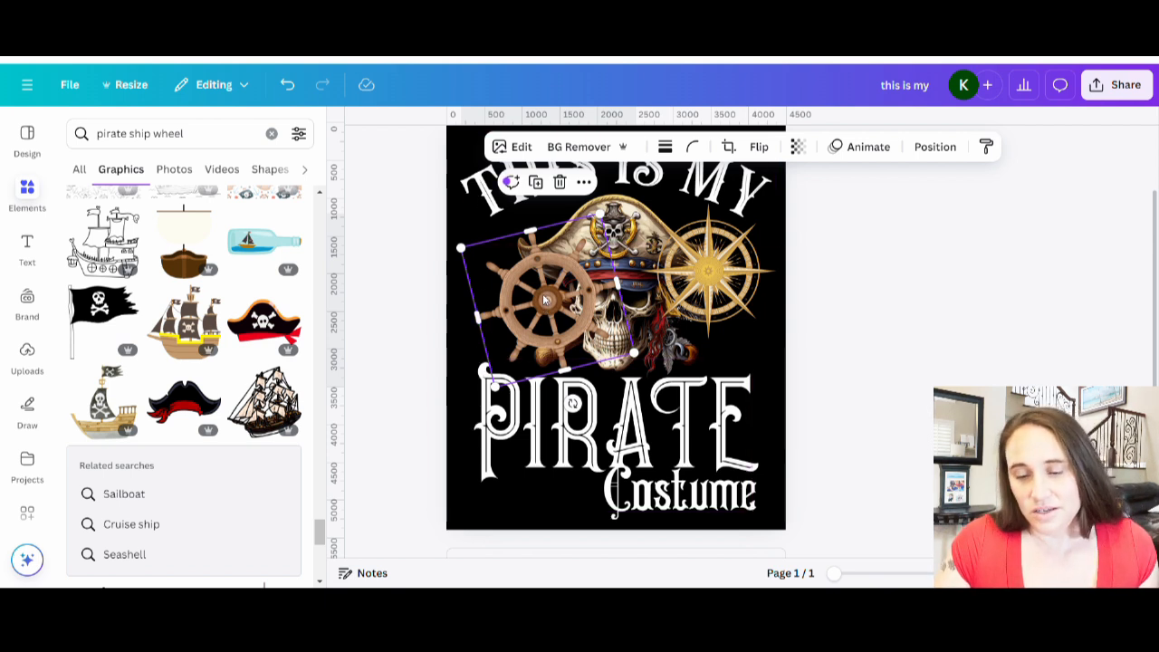
{"action": "key", "text": "ctrl+bracketleft"}
{"action": "left_click", "coordinate": [898, 297]}
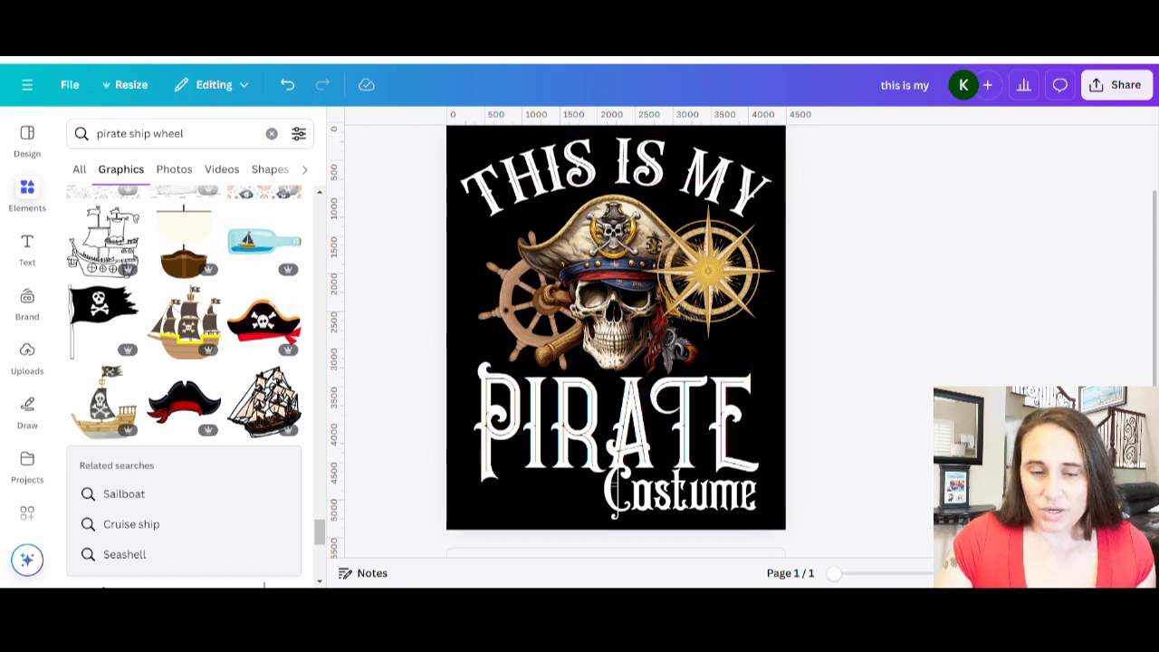
Replace the brown ship wheel with the gold ship wheel from the recently used graphics.
{"action": "left_click_drag", "start_coordinate": [489, 326], "coordinate": [247, 335]}
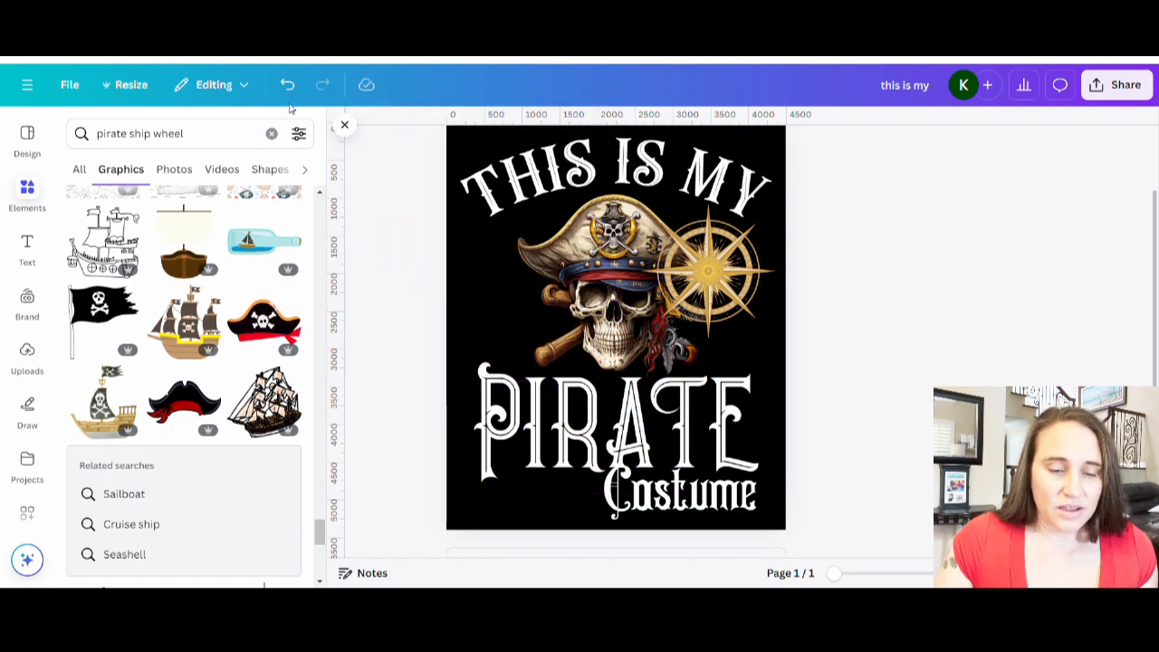
{"action": "left_click", "coordinate": [272, 134]}
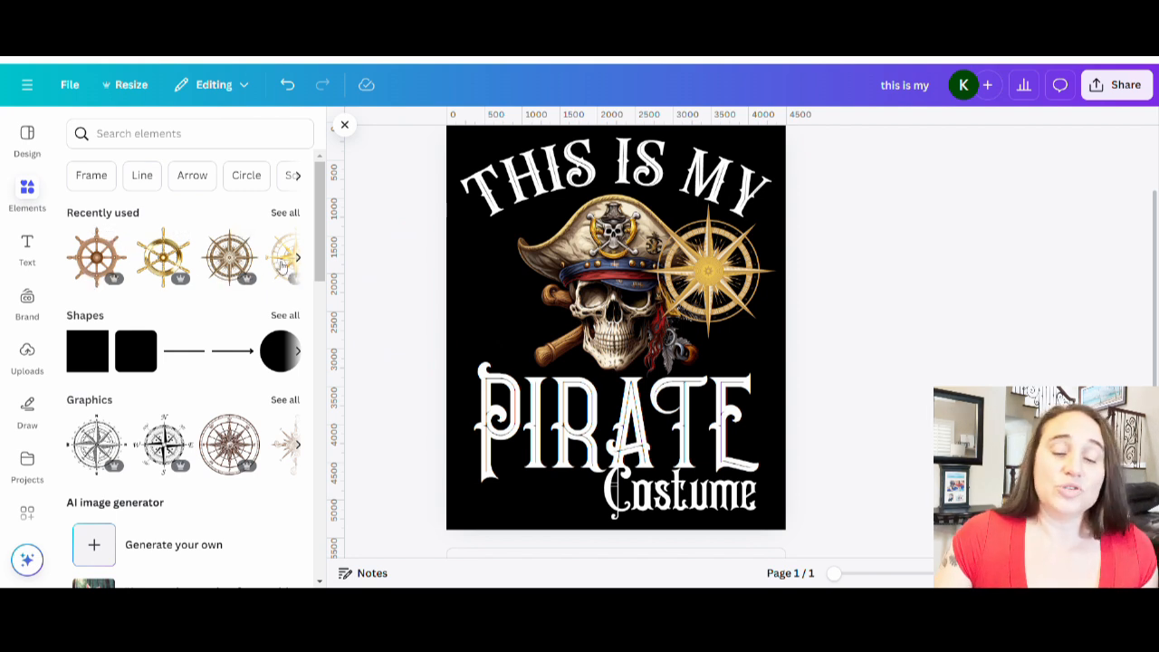
{"action": "left_click", "coordinate": [285, 213]}
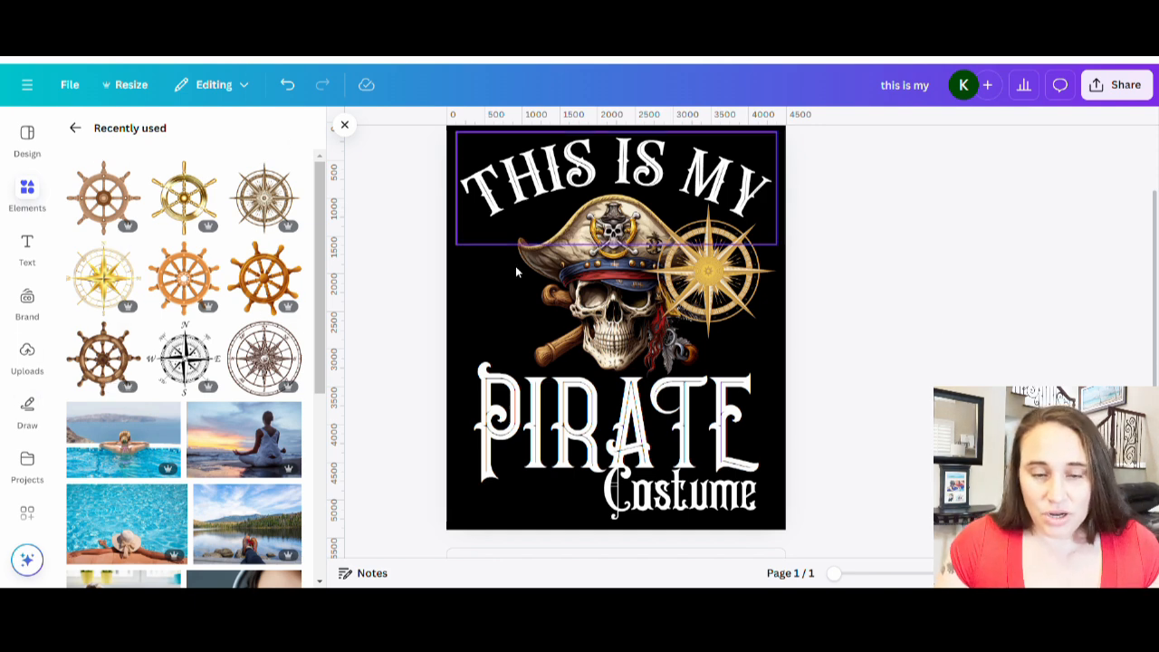
{"action": "left_click", "coordinate": [177, 197]}
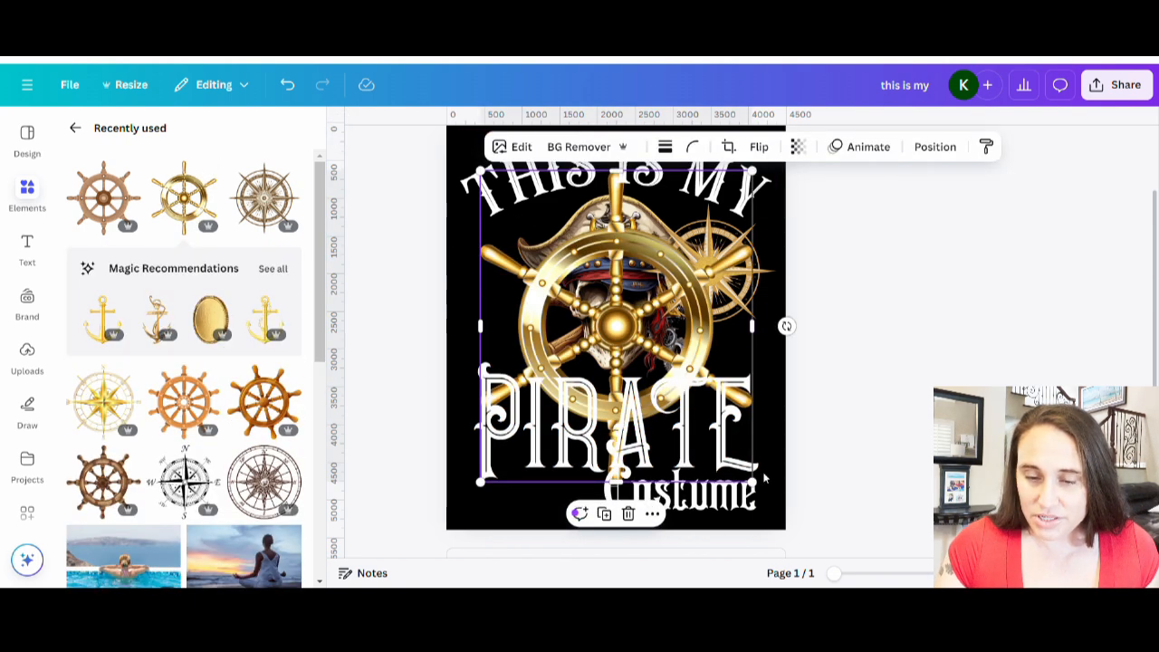
Shrink and tilt the gold ship wheel, place it over the skull's left side and send it behind the skull.
{"action": "left_click_drag", "start_coordinate": [751, 482], "coordinate": [599, 308]}
{"action": "left_click_drag", "start_coordinate": [531, 233], "coordinate": [554, 291]}
{"action": "left_click_drag", "start_coordinate": [563, 399], "coordinate": [598, 392]}
{"action": "left_click_drag", "start_coordinate": [570, 326], "coordinate": [562, 332]}
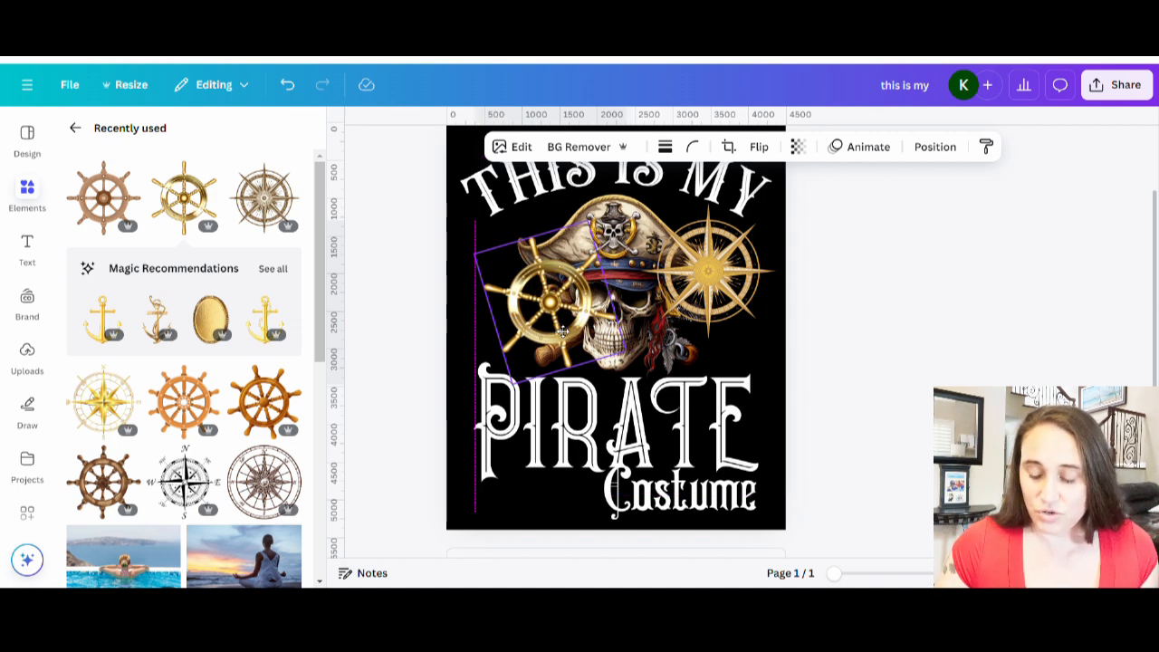
{"action": "left_click_drag", "start_coordinate": [562, 333], "coordinate": [563, 332]}
{"action": "key", "text": "ctrl+["}
{"action": "key", "text": "ctrl+["}
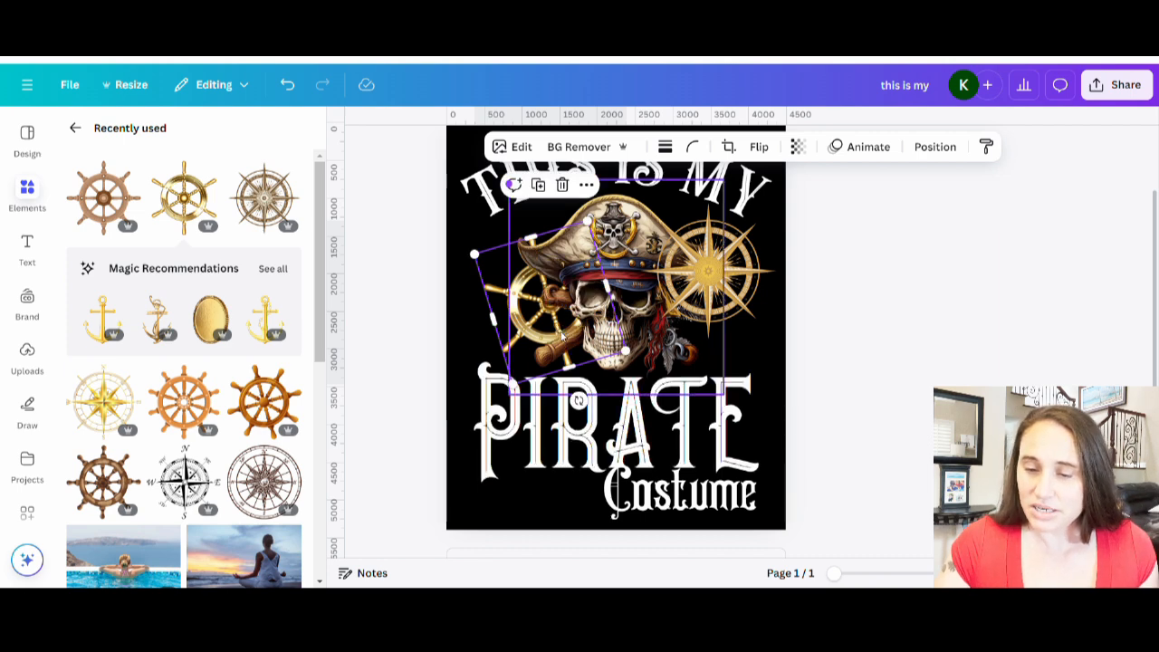
{"action": "left_click", "coordinate": [963, 305]}
Recolor the compass's first gold tone to the brown from the skull photo's colors.
{"action": "left_click", "coordinate": [745, 299]}
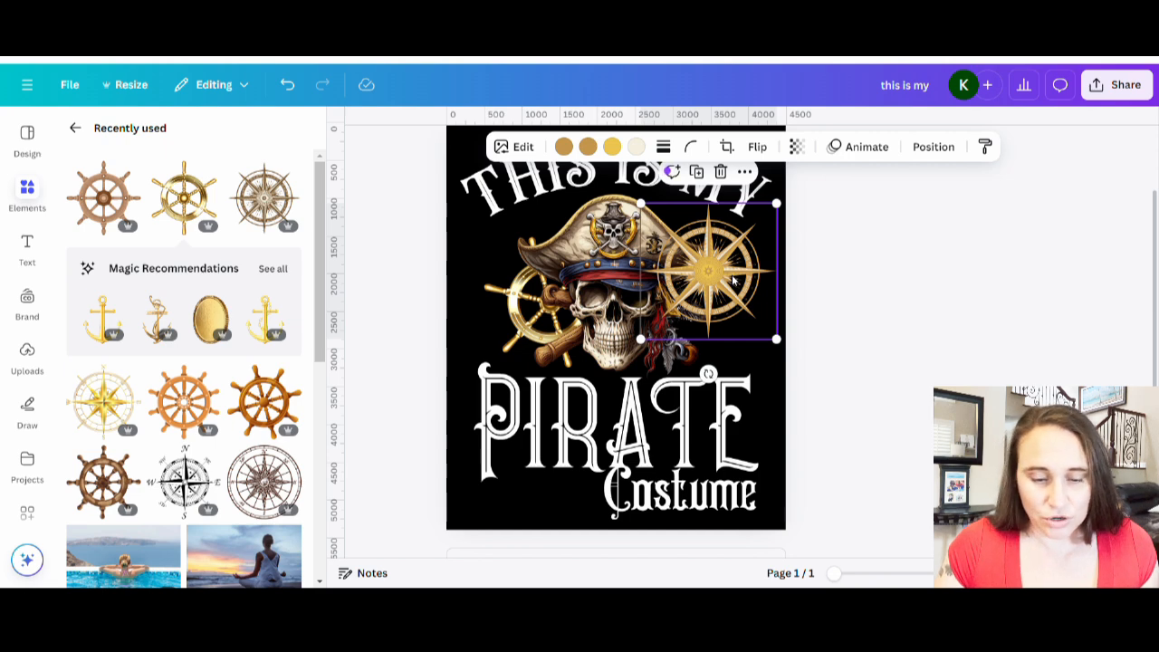
{"action": "left_click", "coordinate": [563, 146]}
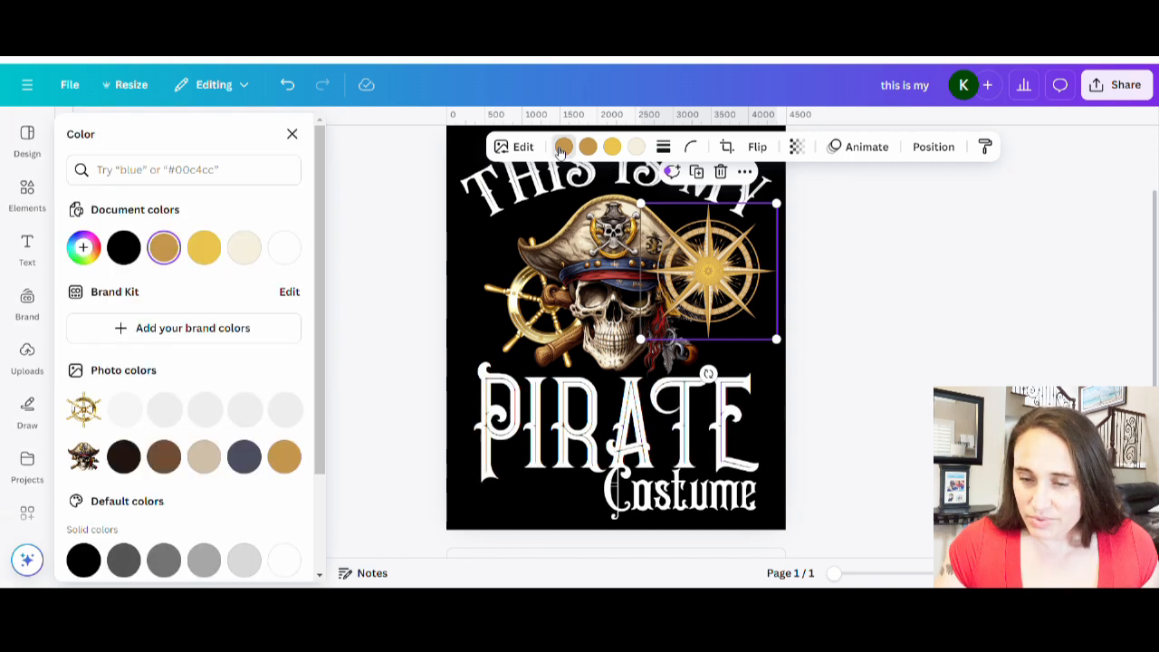
{"action": "left_click", "coordinate": [165, 457]}
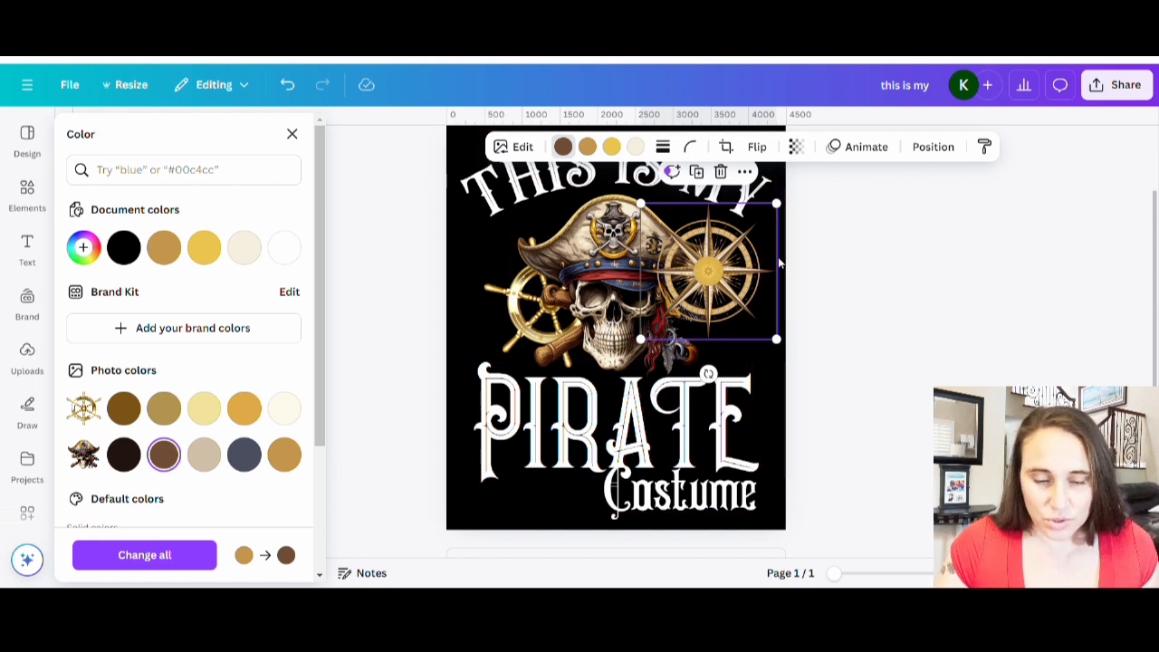
Set the compass's light cream tone to #FEFBCE by sampling the gold ship wheel with the eyedropper.
{"action": "left_click", "coordinate": [637, 147]}
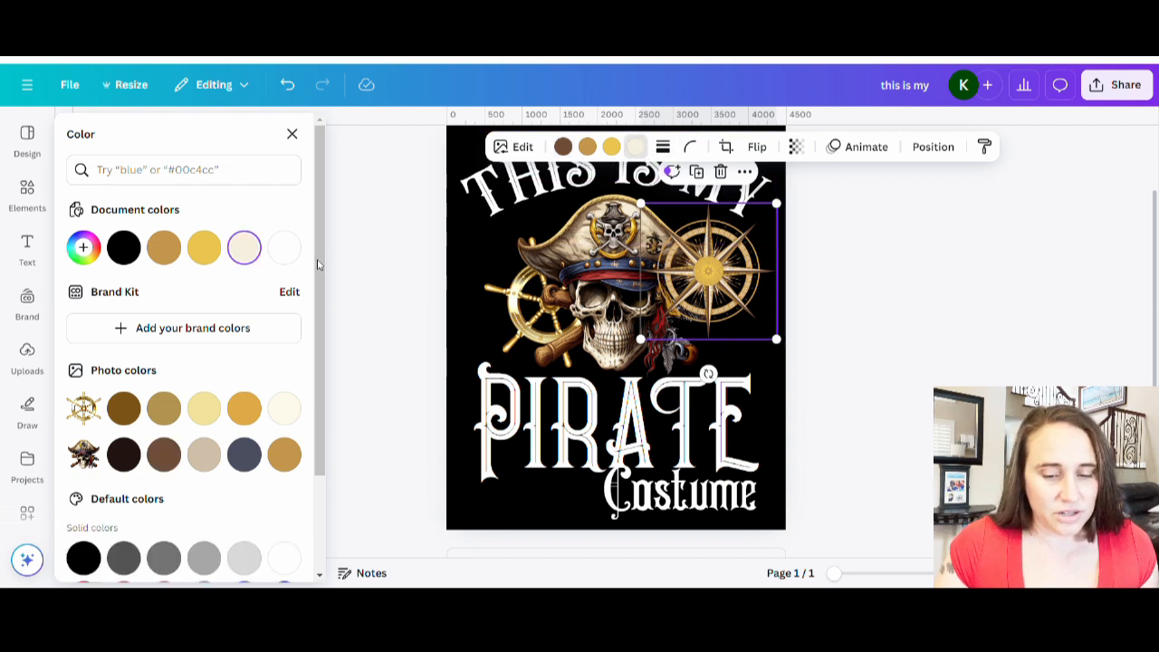
{"action": "left_click", "coordinate": [83, 247]}
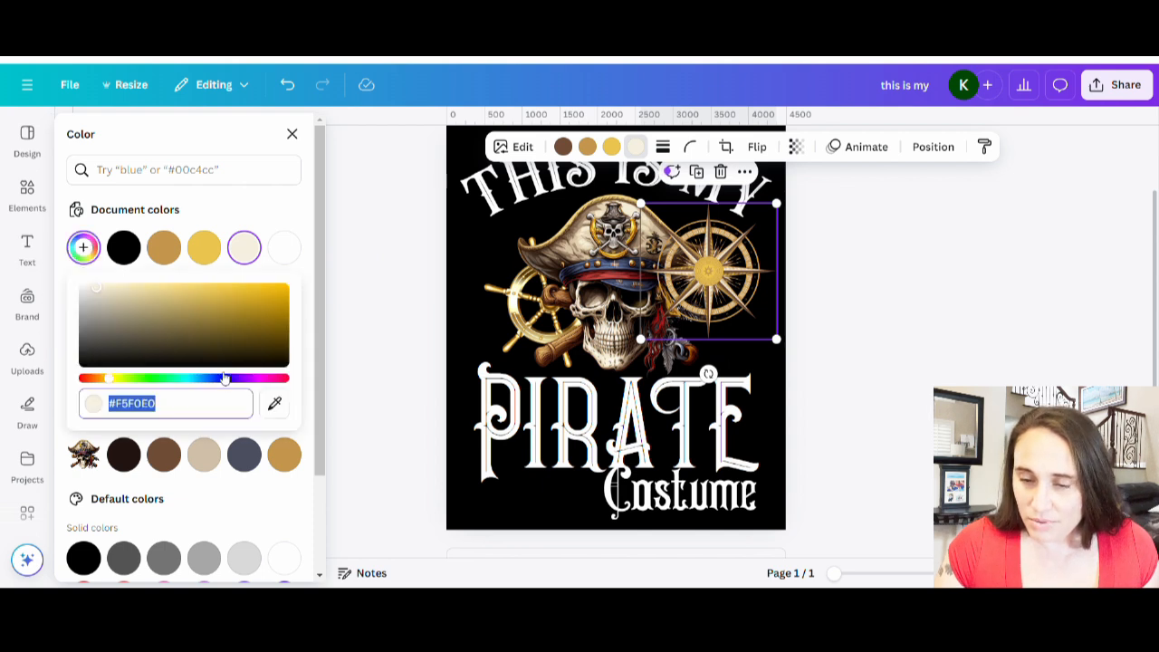
{"action": "left_click", "coordinate": [281, 406]}
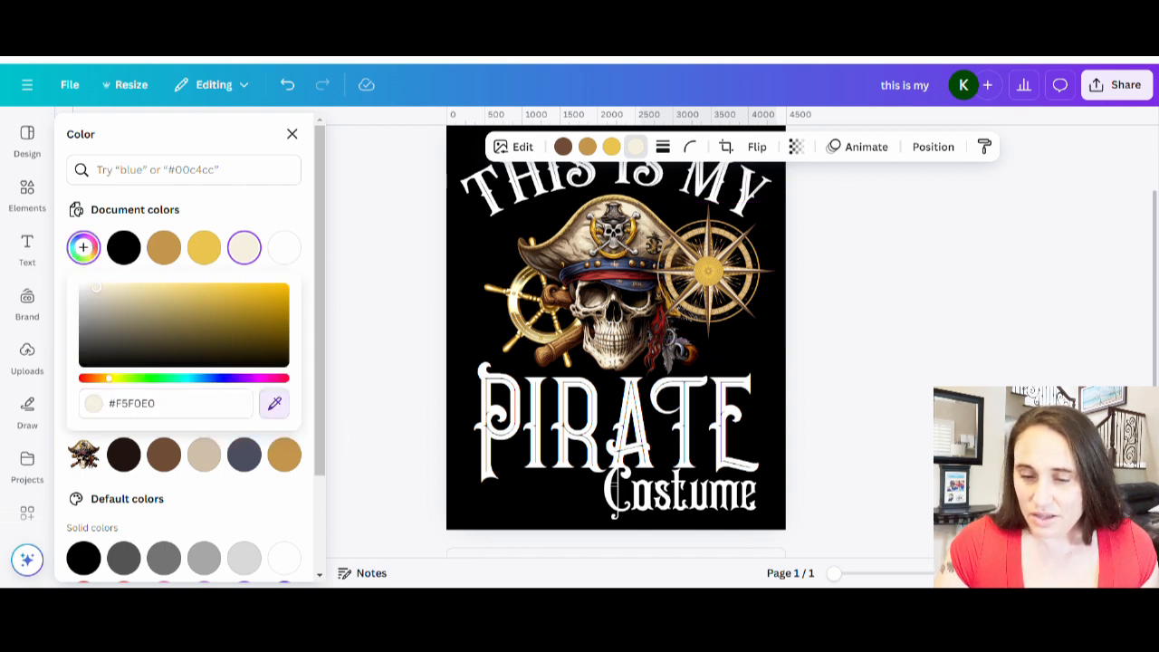
{"action": "left_click", "coordinate": [650, 237]}
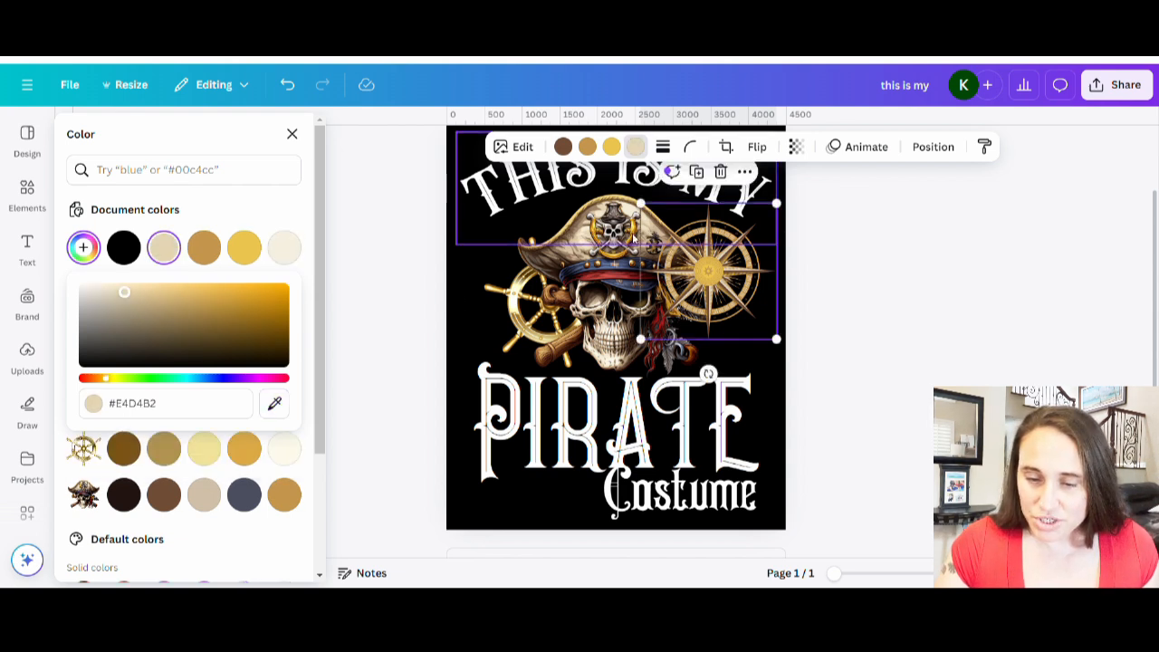
{"action": "left_click", "coordinate": [277, 403]}
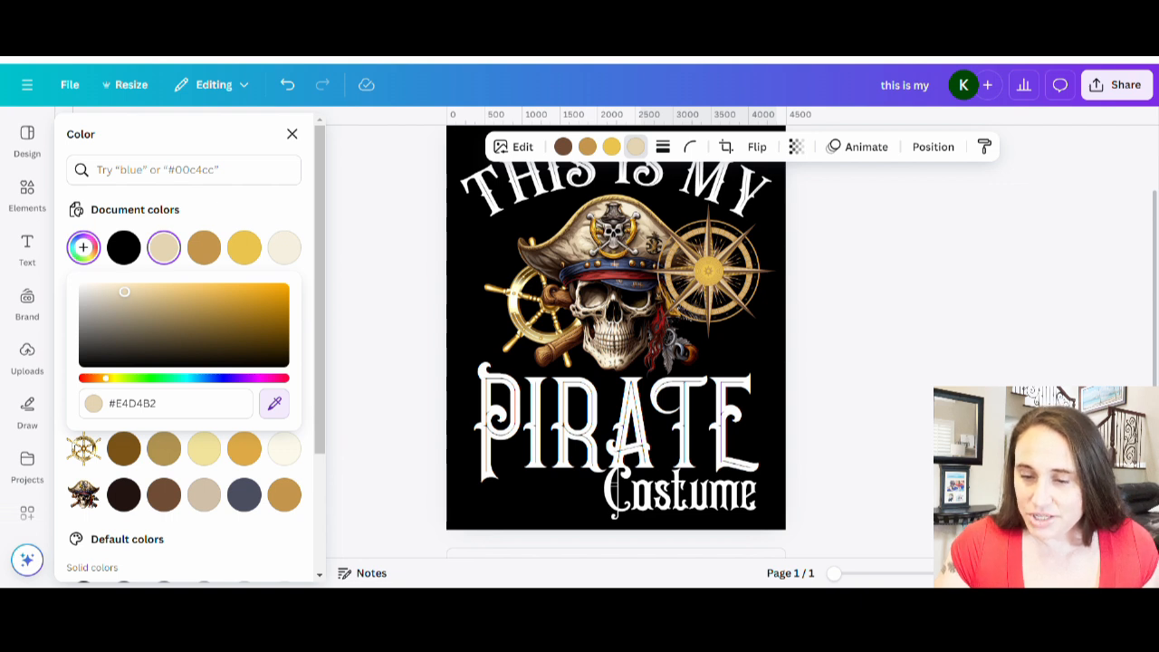
{"action": "left_click", "coordinate": [512, 313]}
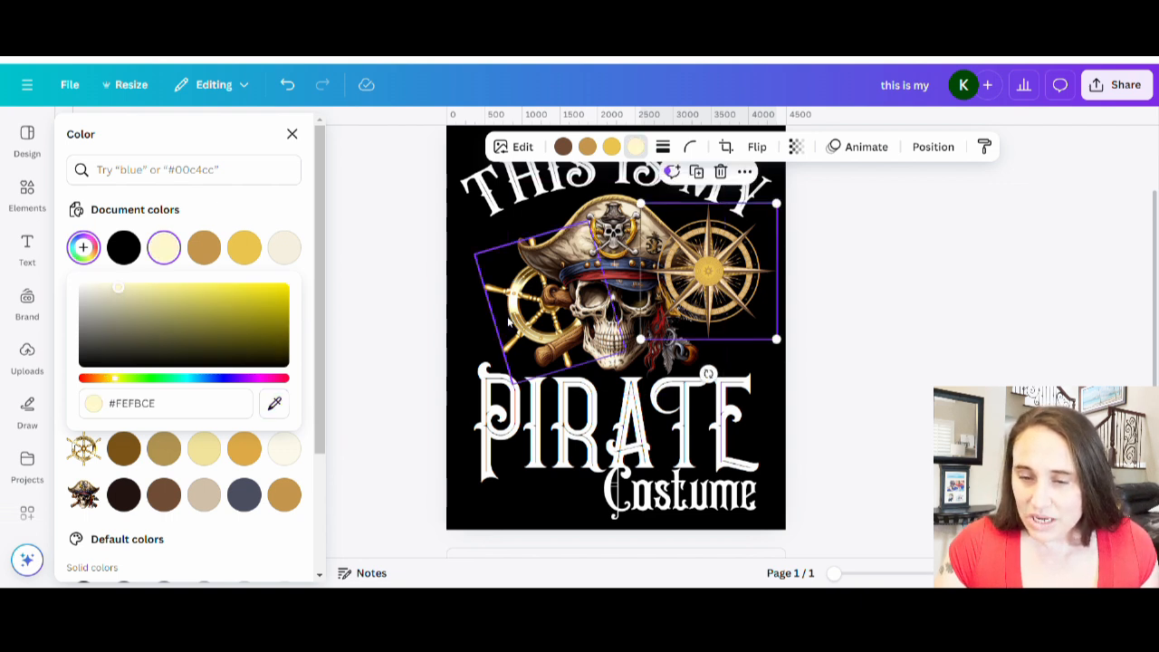
{"action": "left_click", "coordinate": [841, 352]}
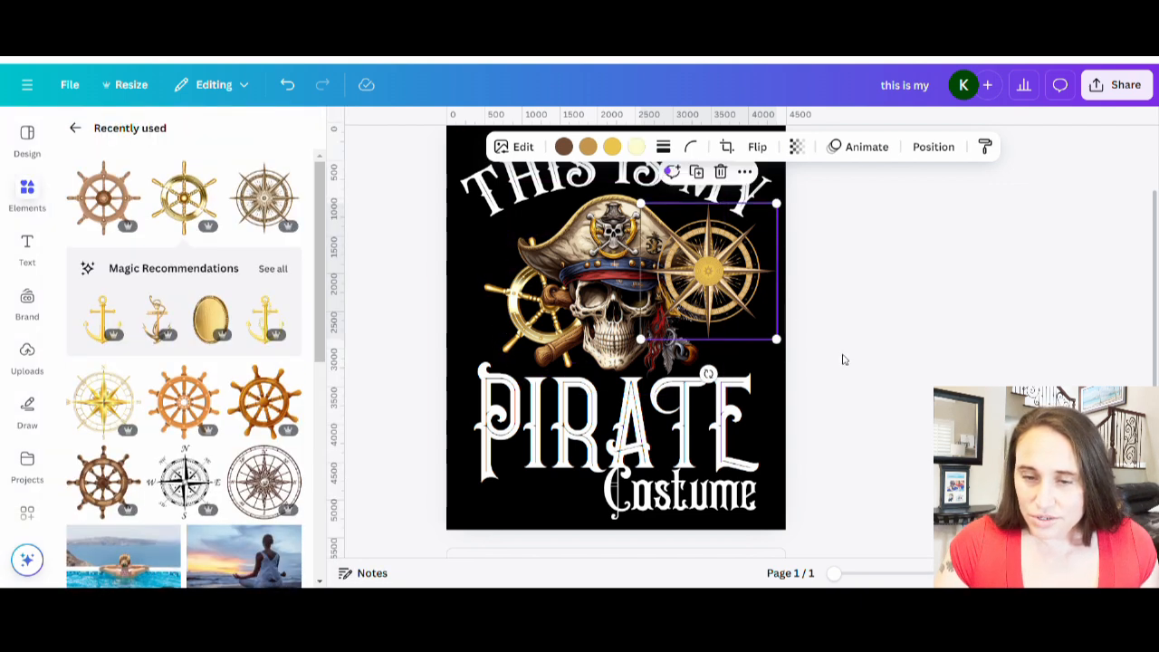
Set the compass's yellow tone to #F7EFE0 by sampling the skull with the eyedropper.
{"action": "left_click", "coordinate": [612, 147]}
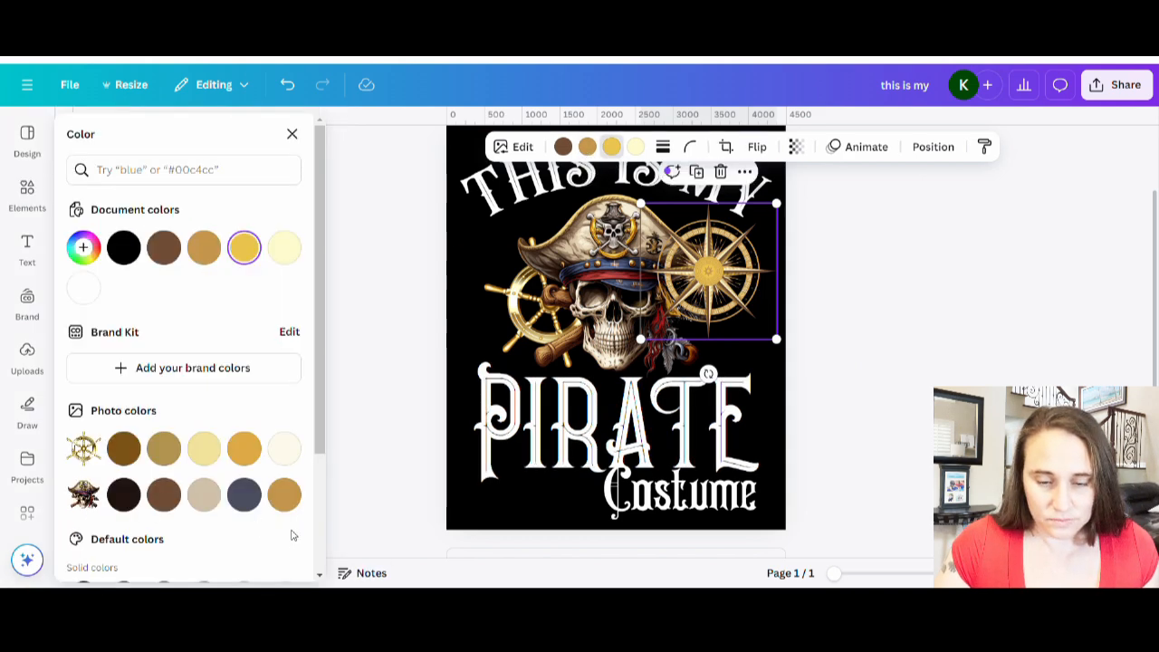
{"action": "left_click", "coordinate": [82, 247]}
{"action": "left_click", "coordinate": [274, 403]}
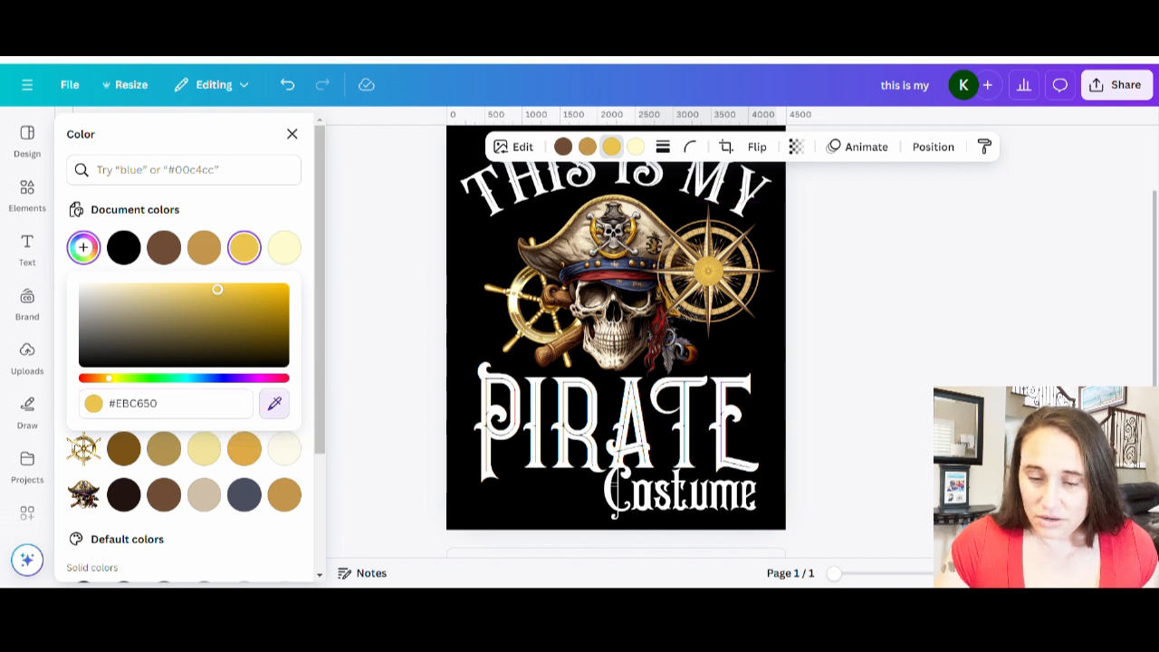
{"action": "left_click", "coordinate": [616, 341]}
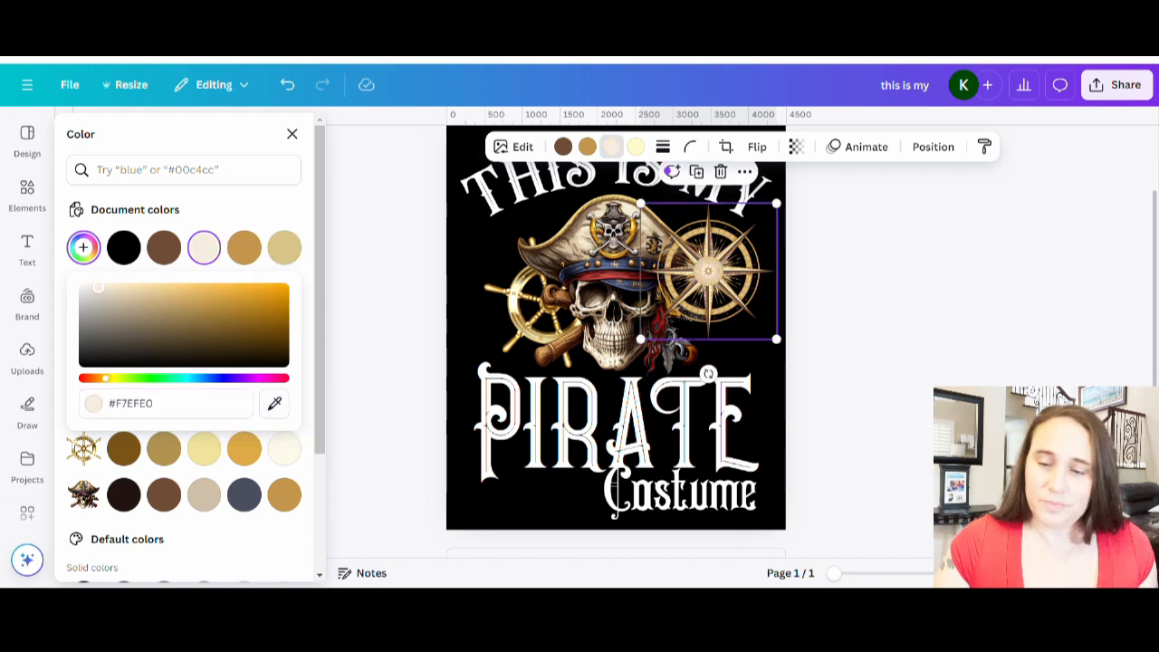
{"action": "left_click", "coordinate": [837, 372]}
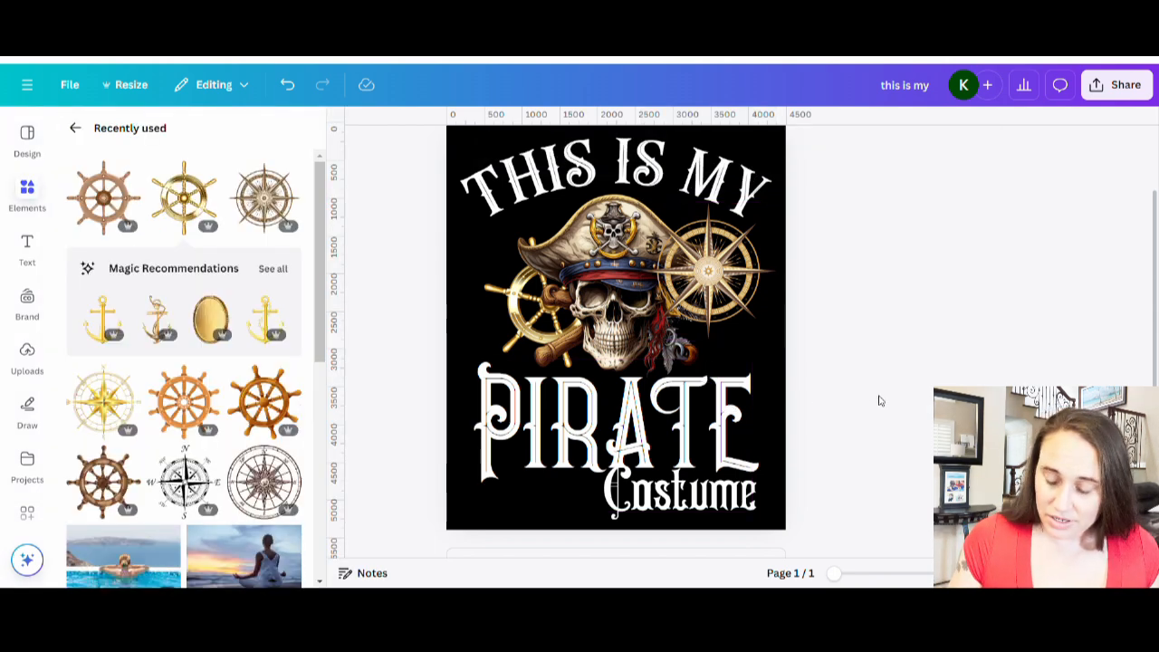
Send the compass one layer back behind the skull and nudge it slightly left.
{"action": "left_click", "coordinate": [721, 299]}
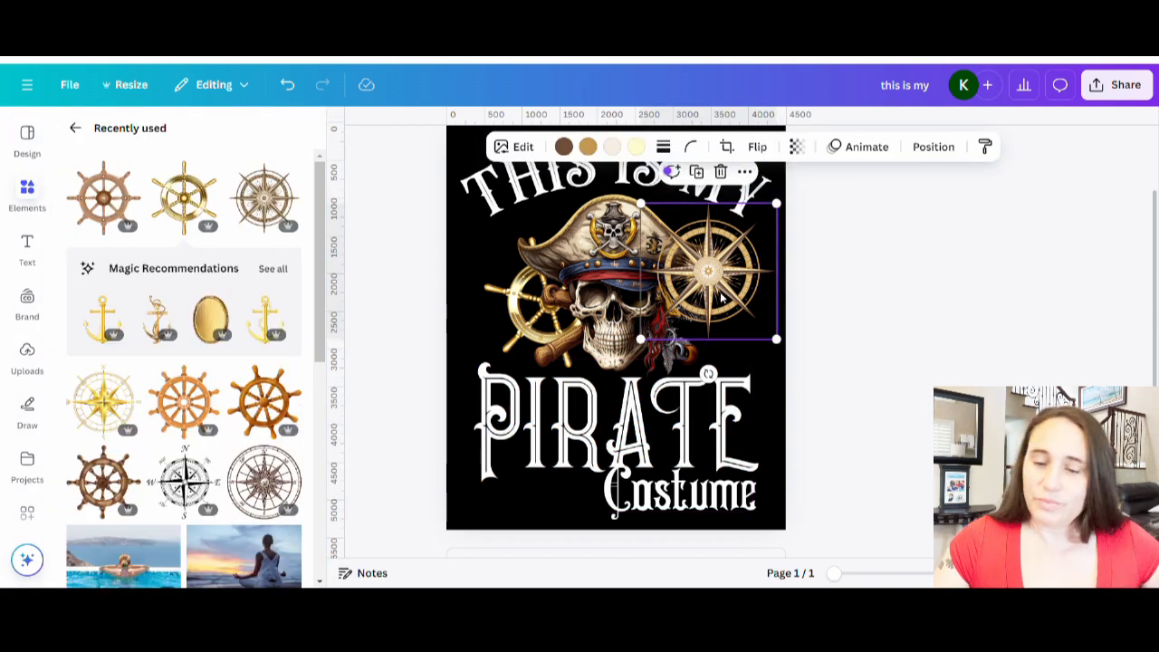
{"action": "key", "text": "ctrl+["}
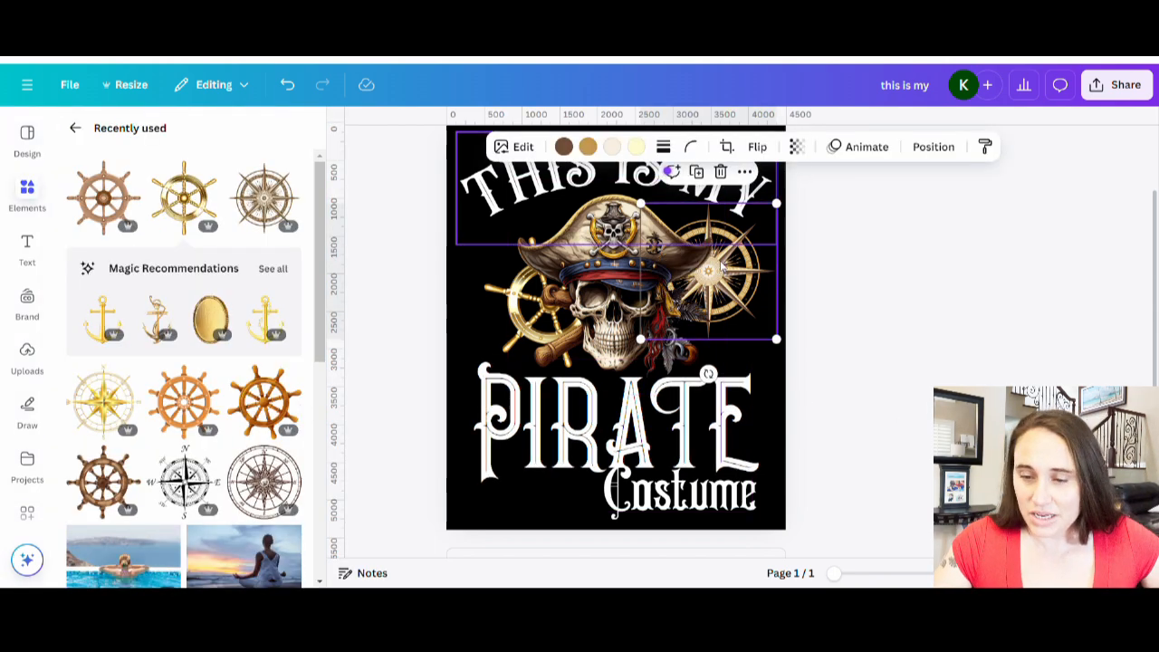
{"action": "left_click", "coordinate": [919, 240]}
{"action": "left_click_drag", "start_coordinate": [764, 294], "coordinate": [740, 289]}
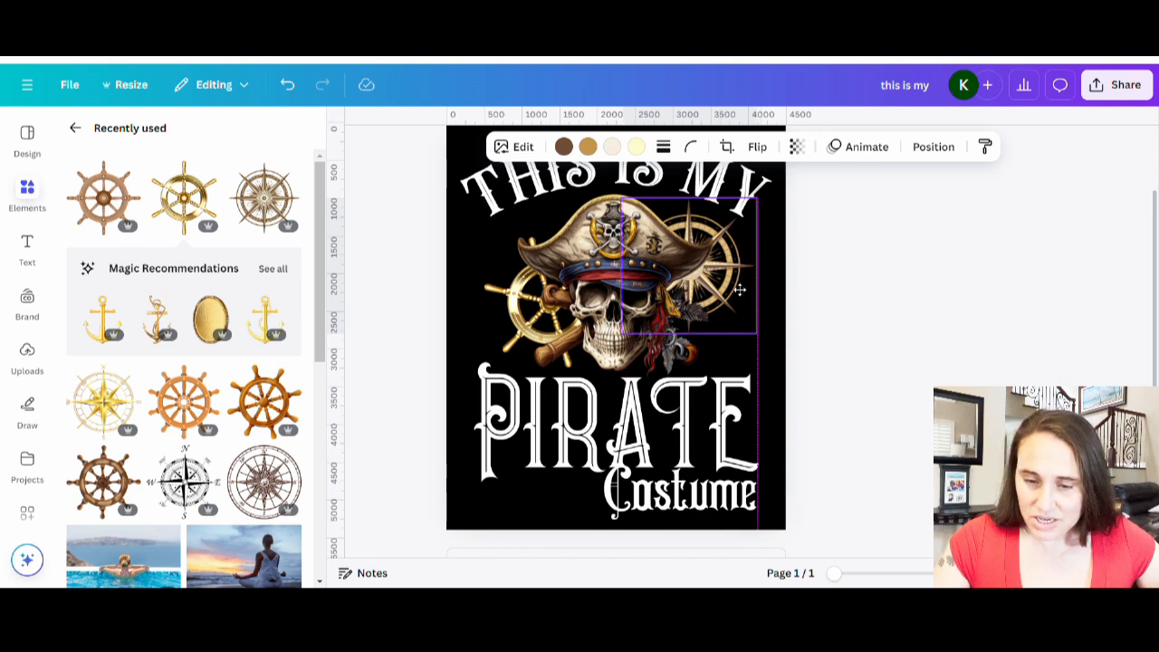
{"action": "mouse_move", "coordinate": [740, 290]}
{"action": "left_mouse_down"}
{"action": "mouse_move", "coordinate": [580, 318]}
{"action": "mouse_move", "coordinate": [738, 302]}
{"action": "mouse_move", "coordinate": [737, 290]}
{"action": "left_mouse_up"}
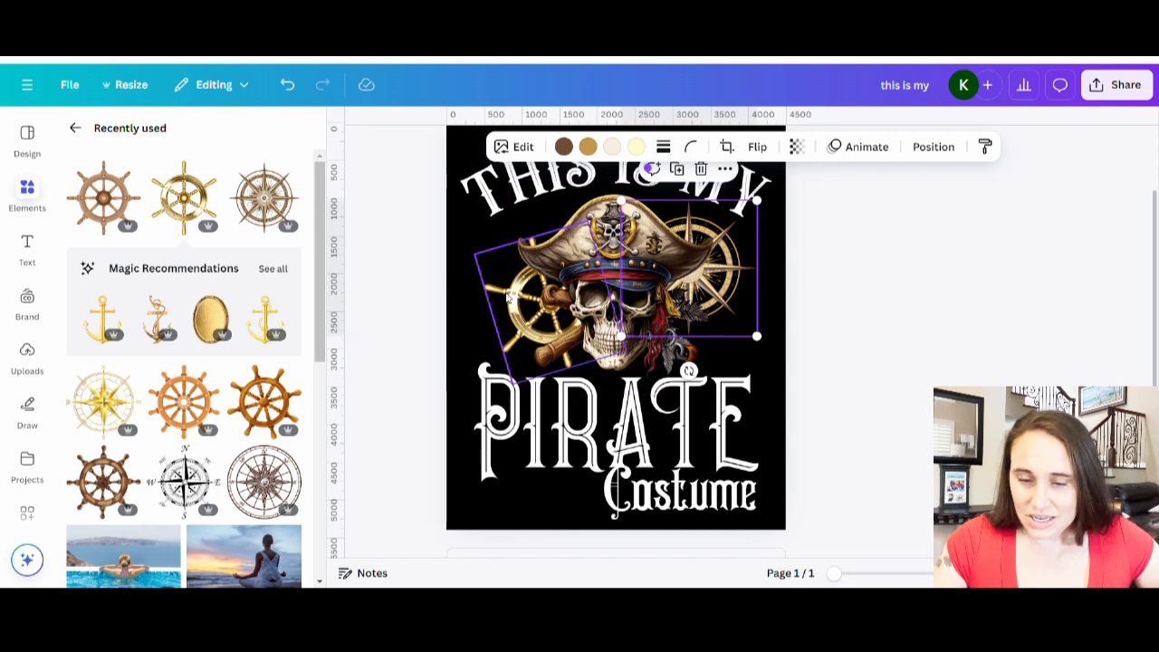
{"action": "left_click", "coordinate": [888, 316]}
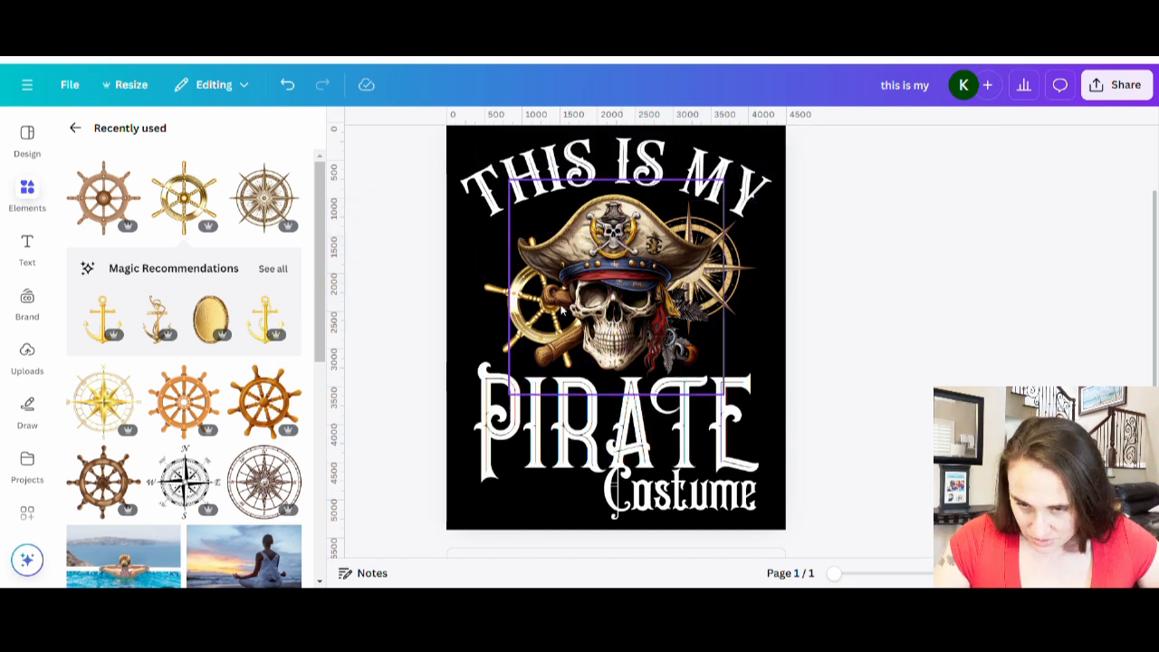
Nudge the skull and the gold ship wheel slightly into place.
{"action": "left_click_drag", "start_coordinate": [639, 318], "coordinate": [643, 320]}
{"action": "left_click_drag", "start_coordinate": [503, 317], "coordinate": [495, 319]}
{"action": "left_click", "coordinate": [813, 305]}
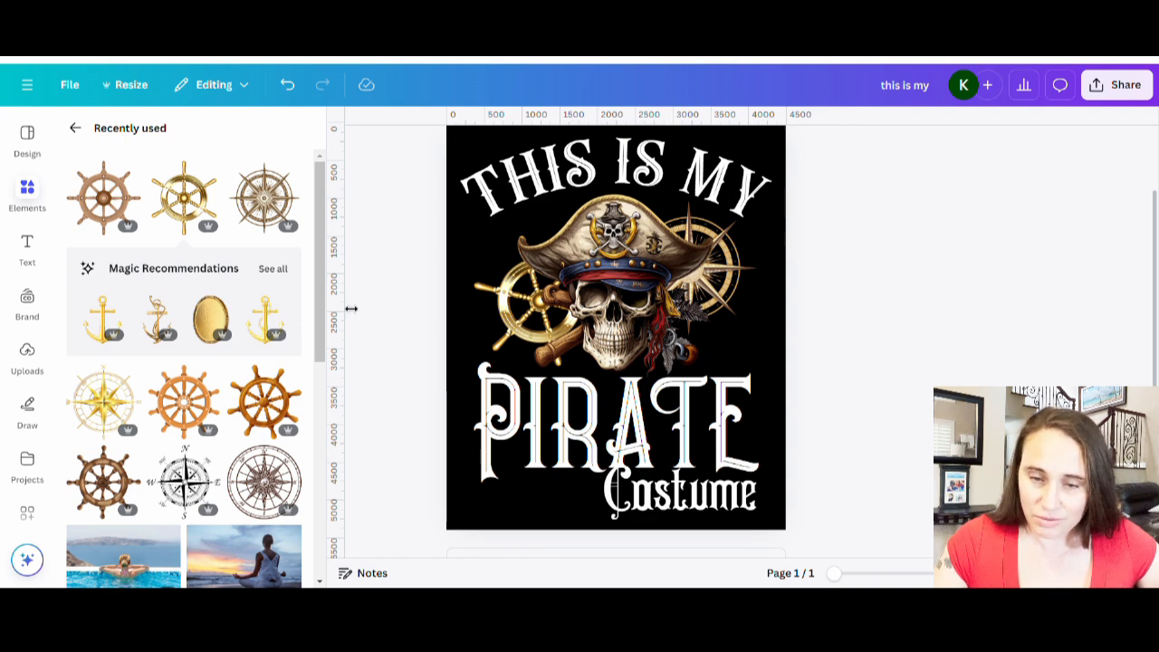
Add a vertical ruler guide near the left margin and align the 'THIS IS MY' text to it.
{"action": "left_click_drag", "start_coordinate": [351, 309], "coordinate": [479, 305]}
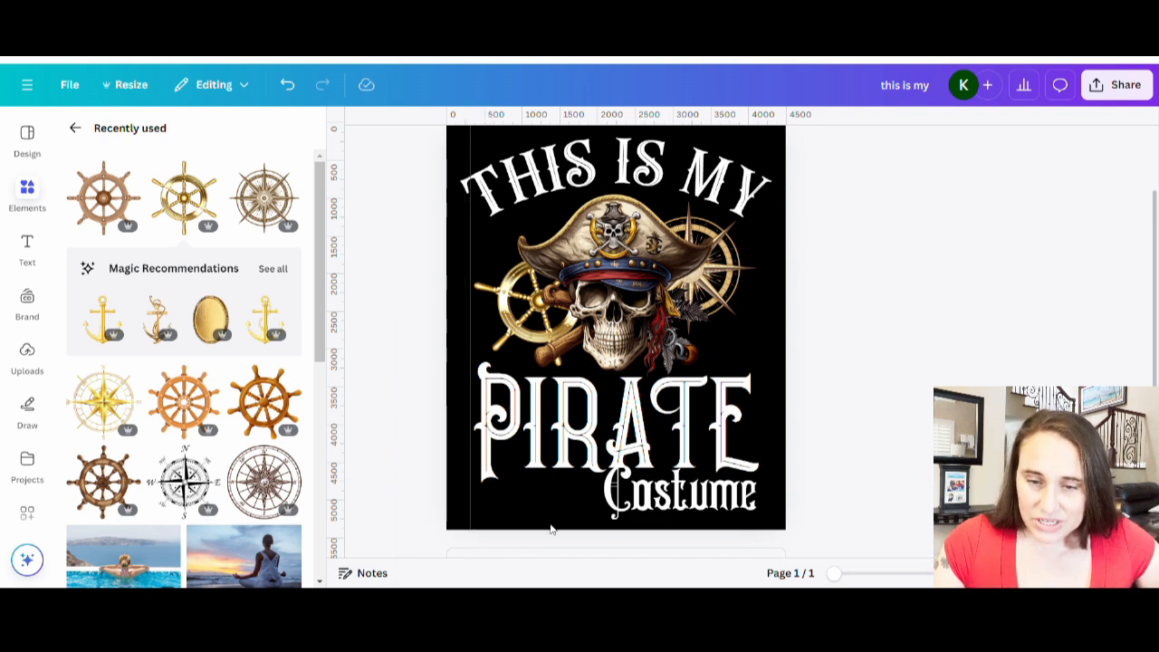
{"action": "left_click", "coordinate": [638, 185]}
{"action": "left_click_drag", "start_coordinate": [465, 245], "coordinate": [468, 243]}
{"action": "left_click", "coordinate": [965, 287]}
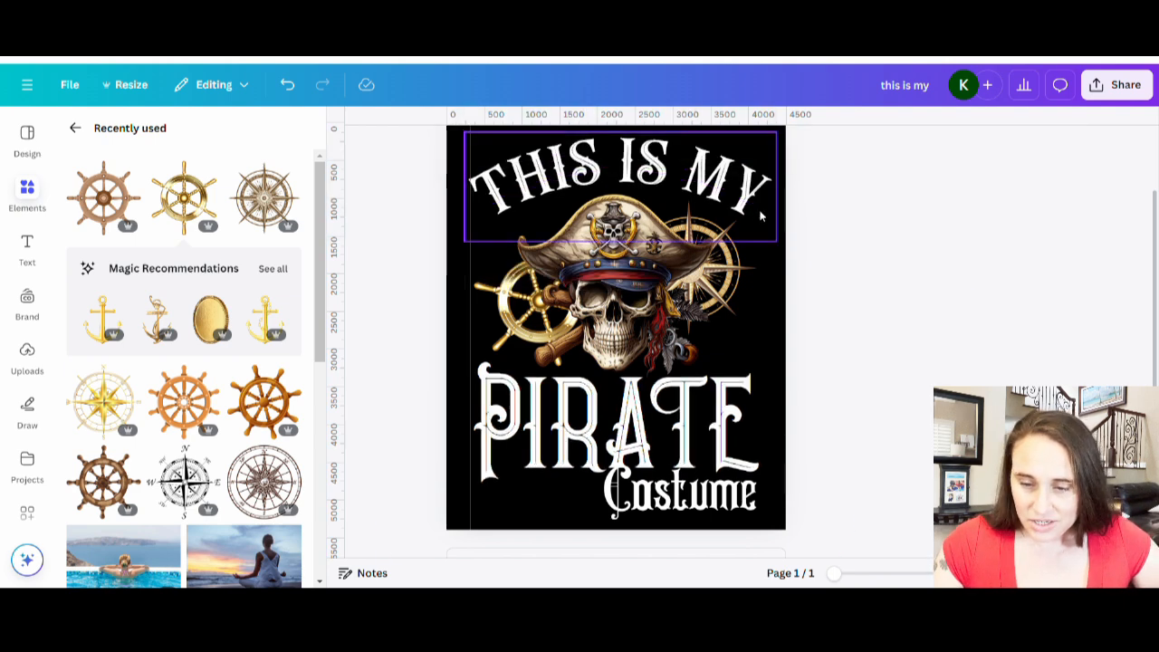
{"action": "left_click", "coordinate": [760, 215]}
{"action": "left_click", "coordinate": [838, 246]}
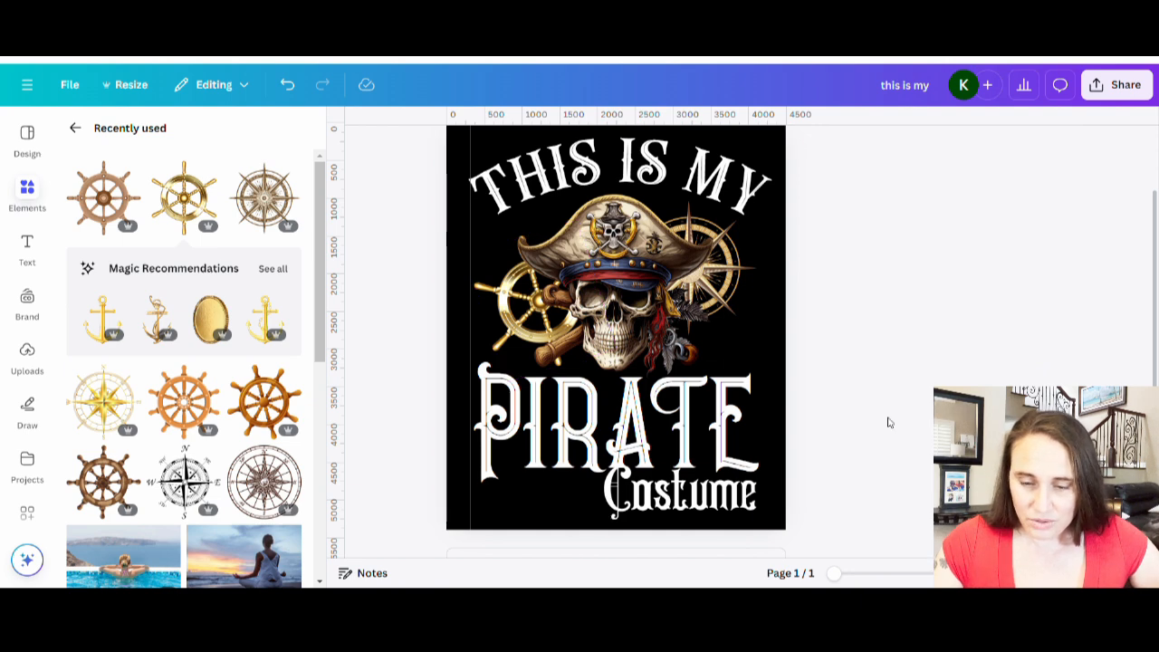
Nudge the 'PIRATE Costume' text block so its left edge lines up with the guide.
{"action": "left_click", "coordinate": [473, 435]}
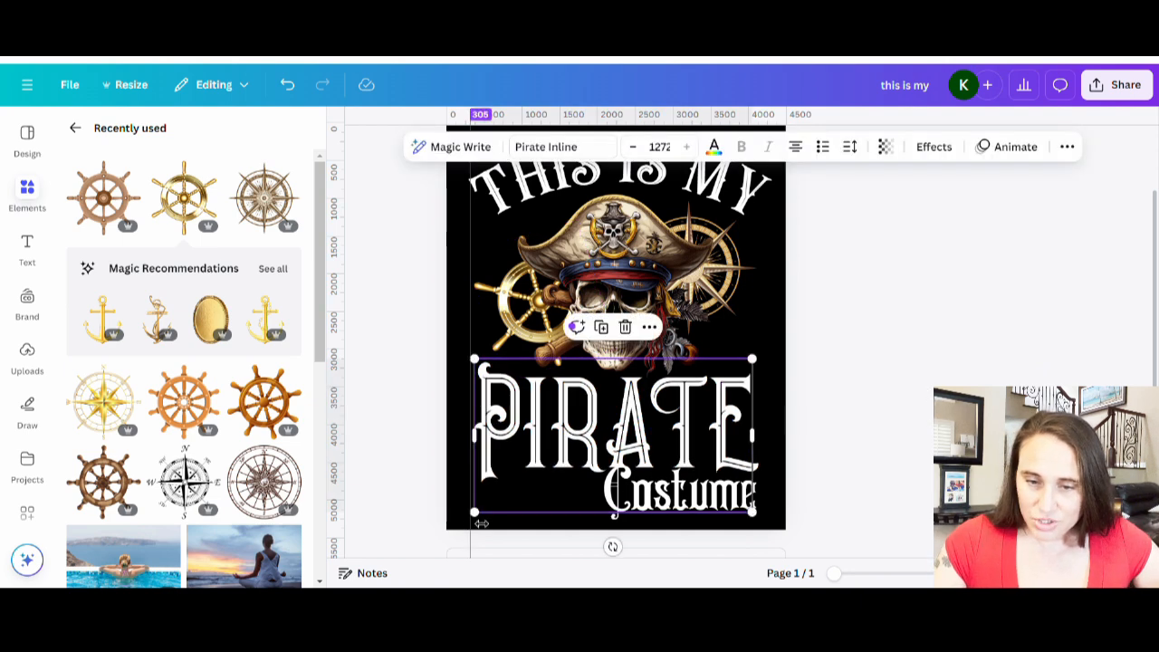
{"action": "left_click_drag", "start_coordinate": [485, 523], "coordinate": [481, 525]}
{"action": "left_click", "coordinate": [911, 326]}
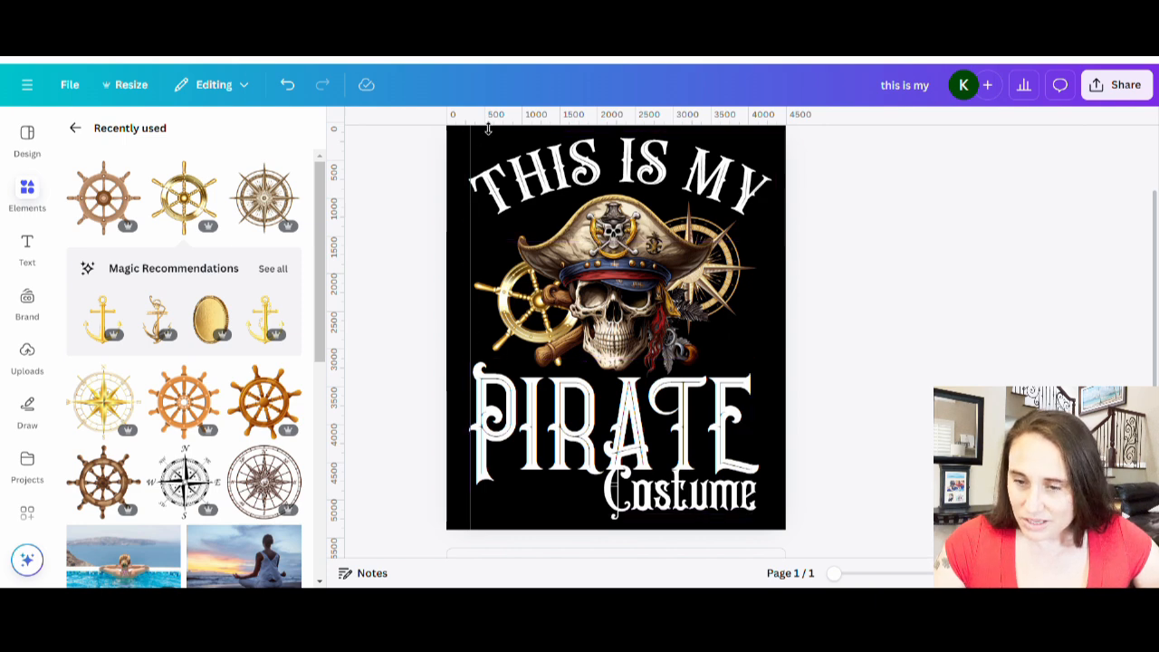
Add a second vertical ruler guide near the right margin to check the text edges.
{"action": "left_click_drag", "start_coordinate": [347, 457], "coordinate": [769, 471]}
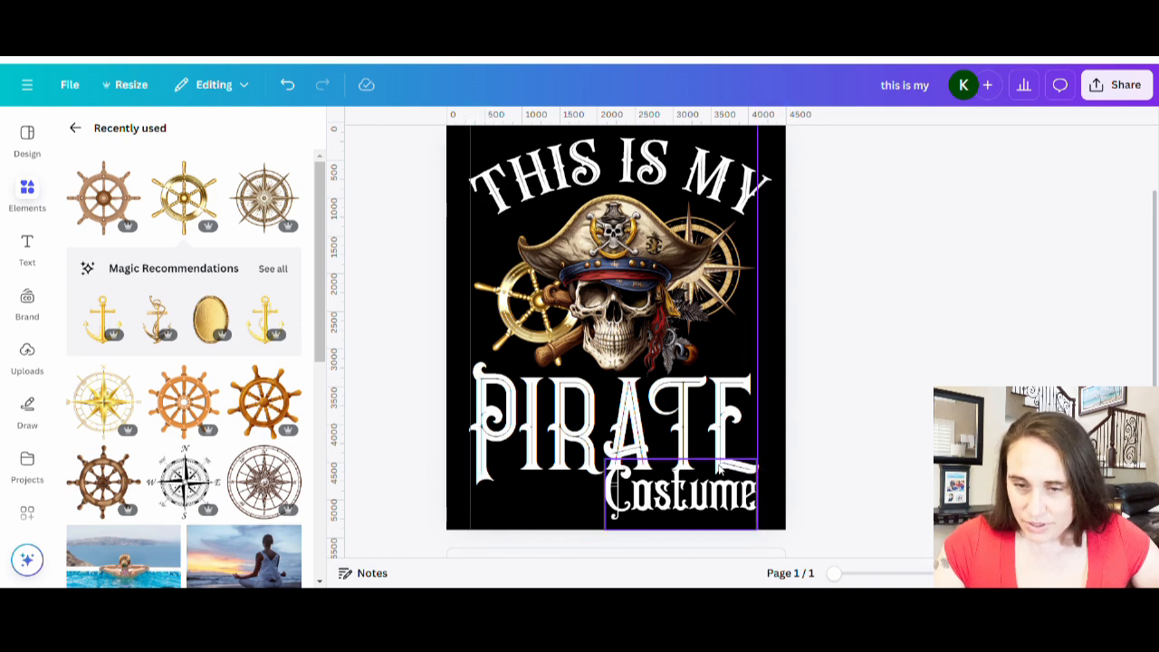
{"action": "left_click", "coordinate": [701, 194]}
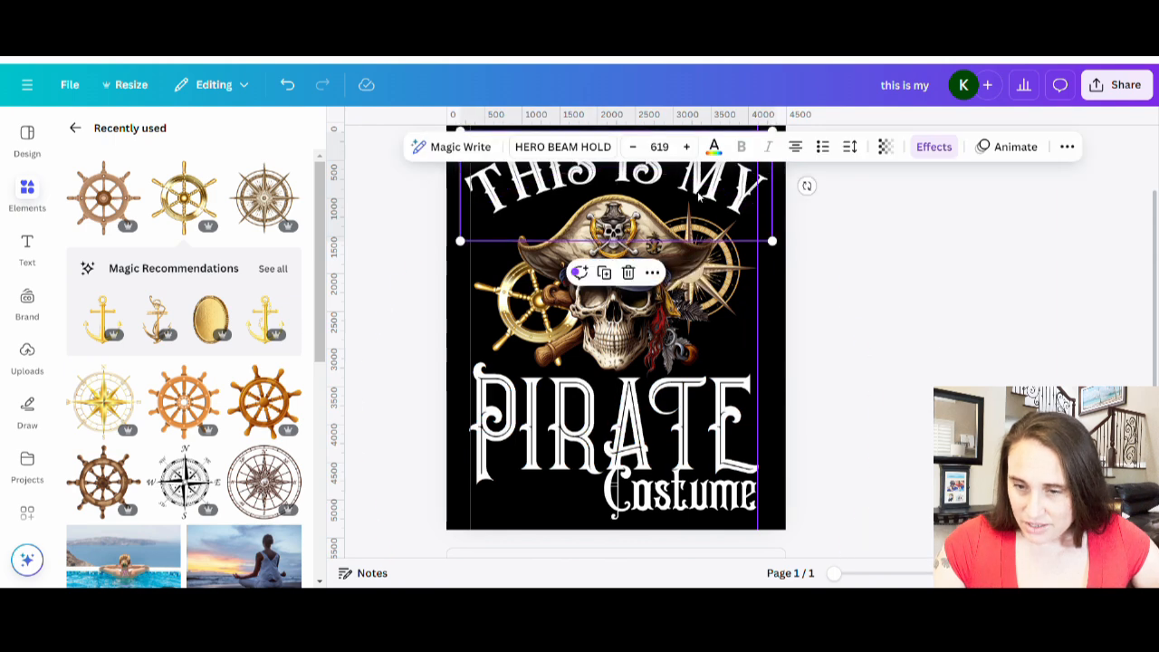
{"action": "left_click", "coordinate": [963, 356]}
{"action": "scroll", "coordinate": [962, 356], "scroll_direction": "up", "scroll_amount": 2}
{"action": "scroll", "coordinate": [616, 344], "scroll_direction": "down", "scroll_amount": 1}
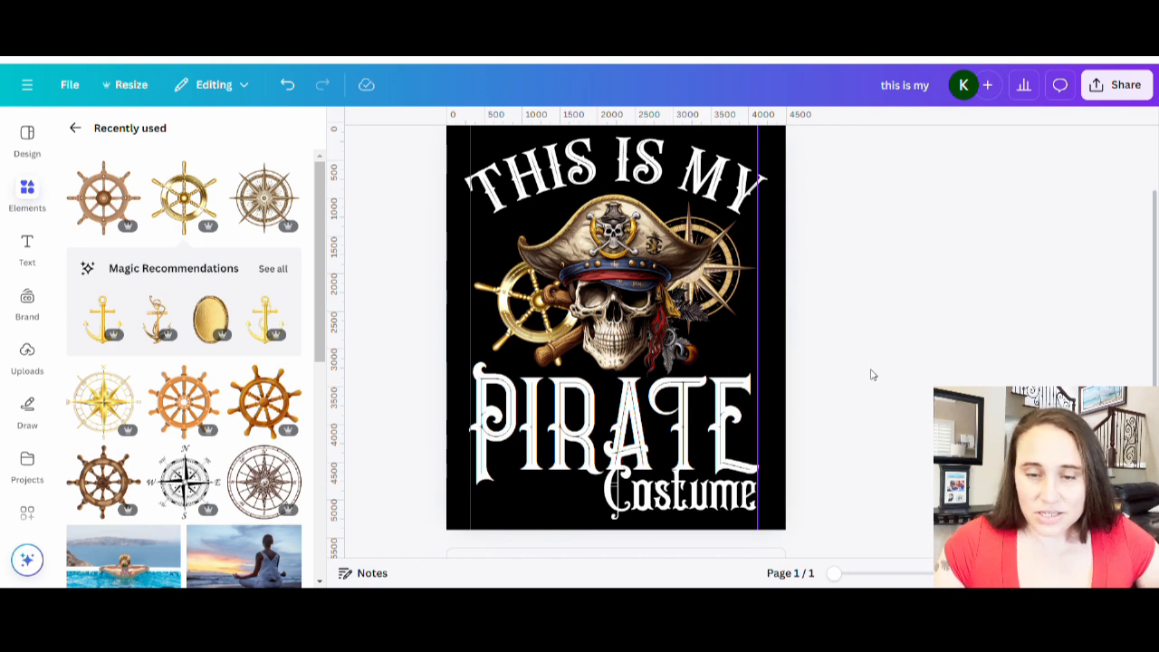
Remove both vertical ruler guides from the page.
{"action": "key", "text": "Delete"}
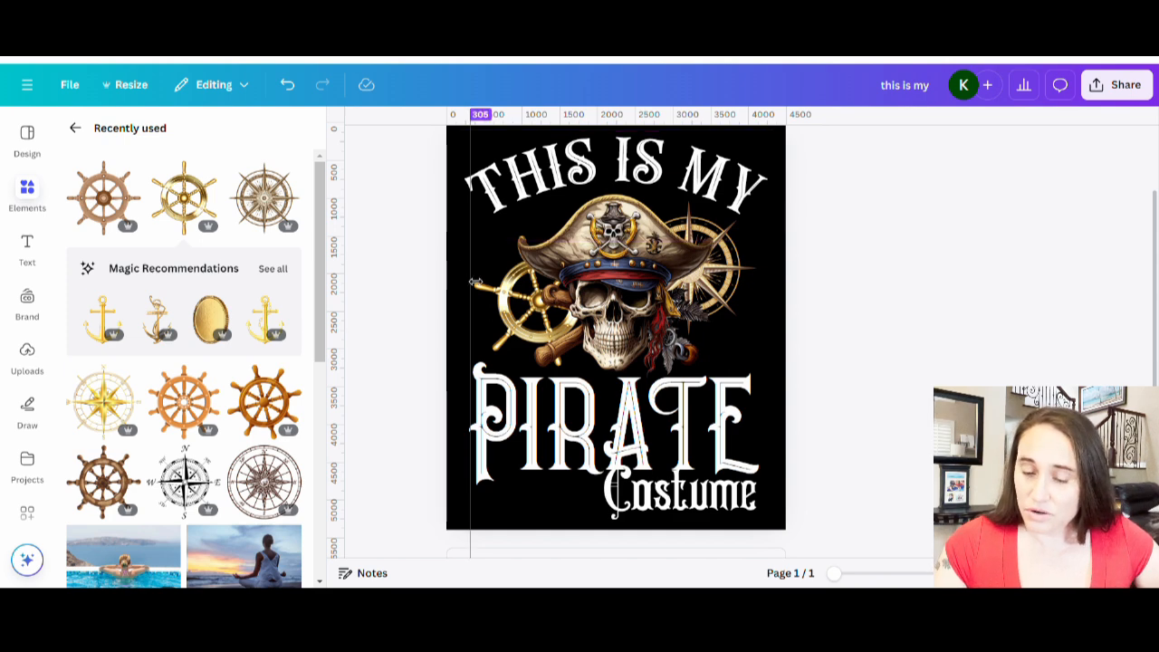
{"action": "left_click_drag", "start_coordinate": [475, 278], "coordinate": [286, 213]}
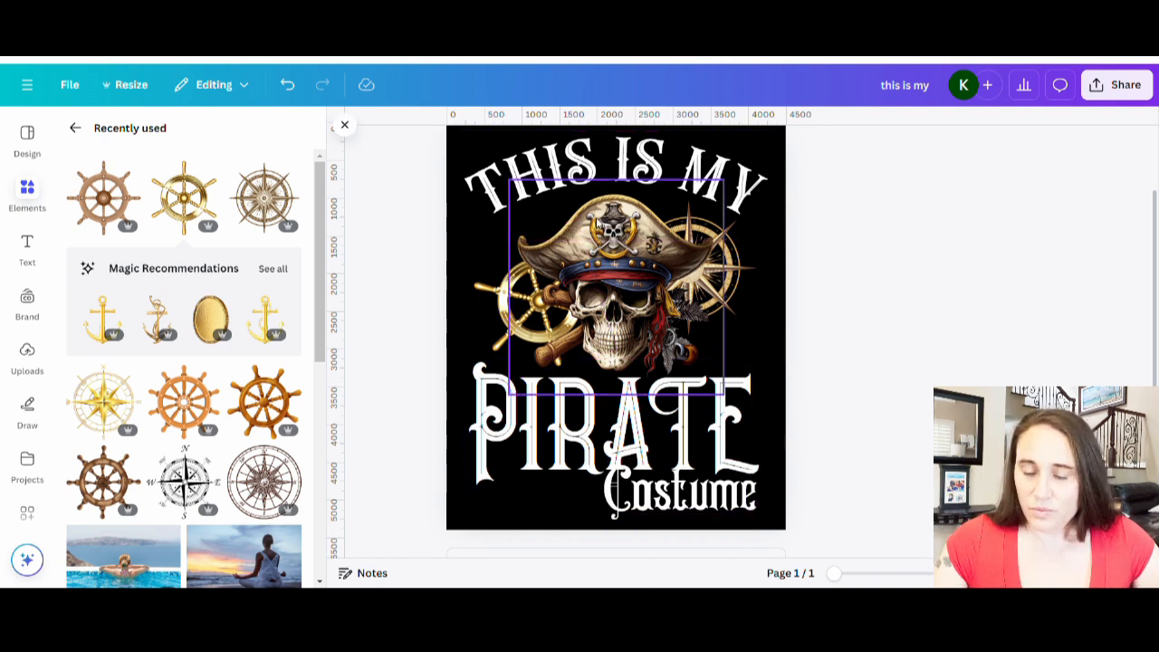
Color the 'THIS IS MY' and 'Costume' text gold #c4964d from the photo colors.
{"action": "left_click", "coordinate": [757, 181]}
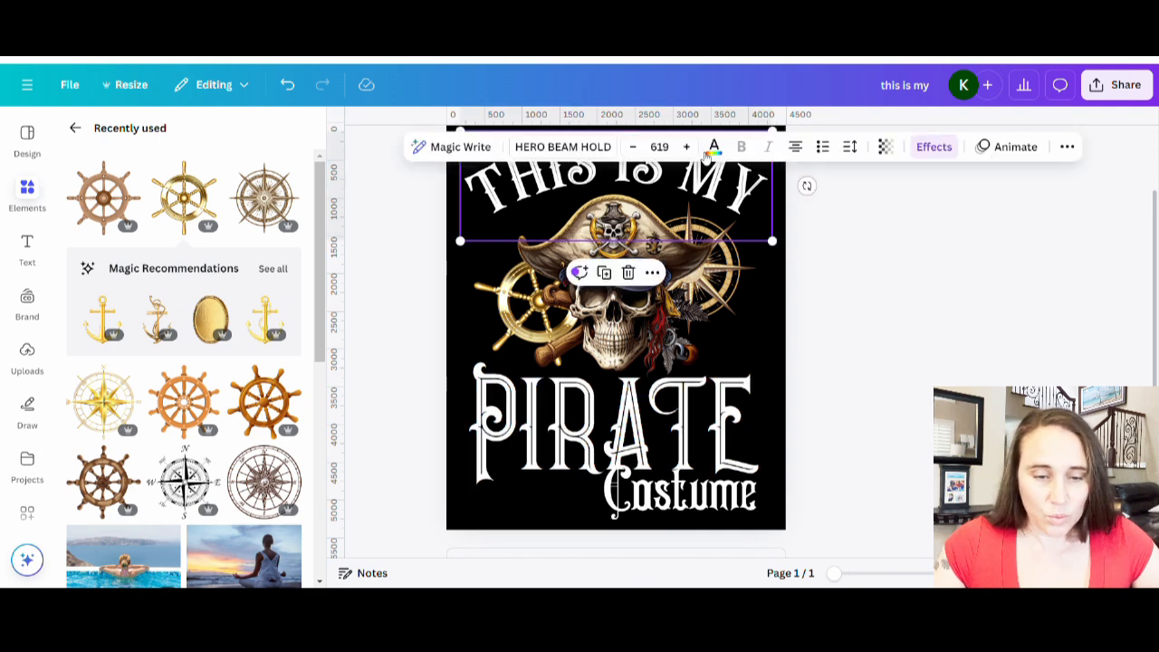
{"action": "left_click", "coordinate": [715, 149]}
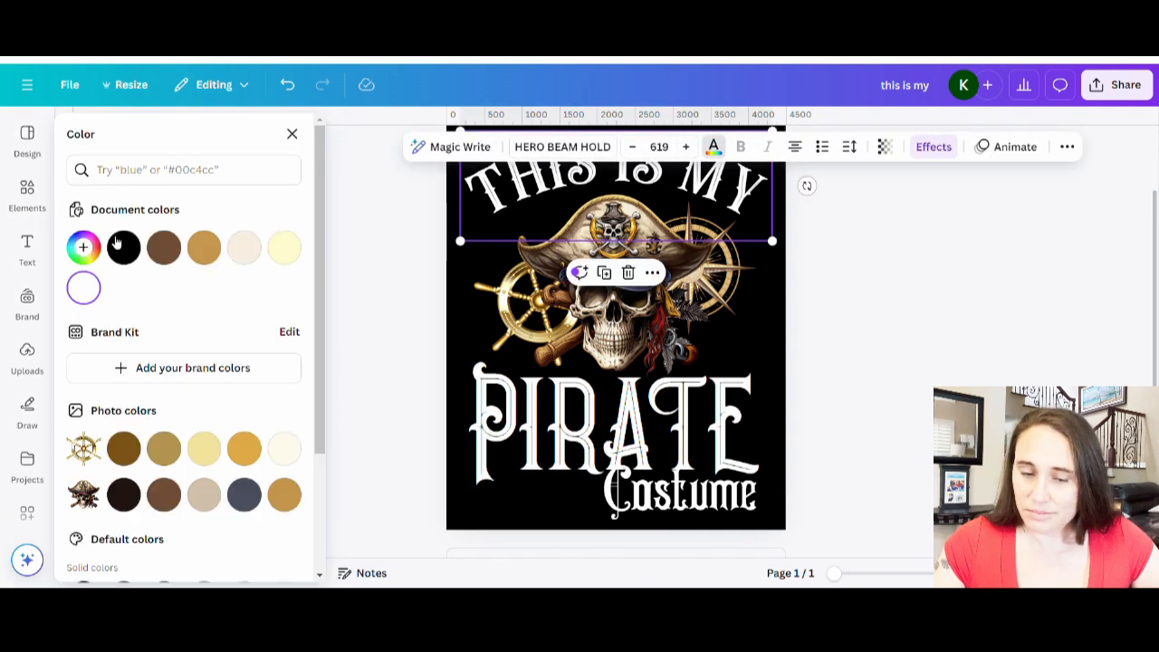
{"action": "left_click", "coordinate": [83, 246]}
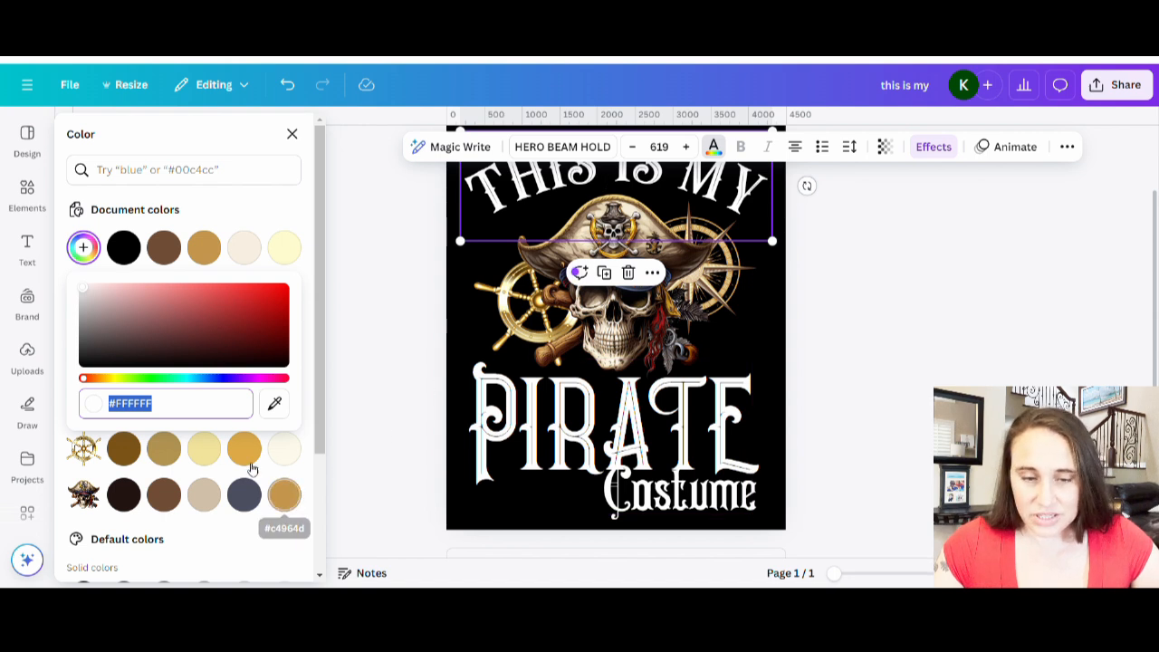
{"action": "left_click", "coordinate": [242, 453]}
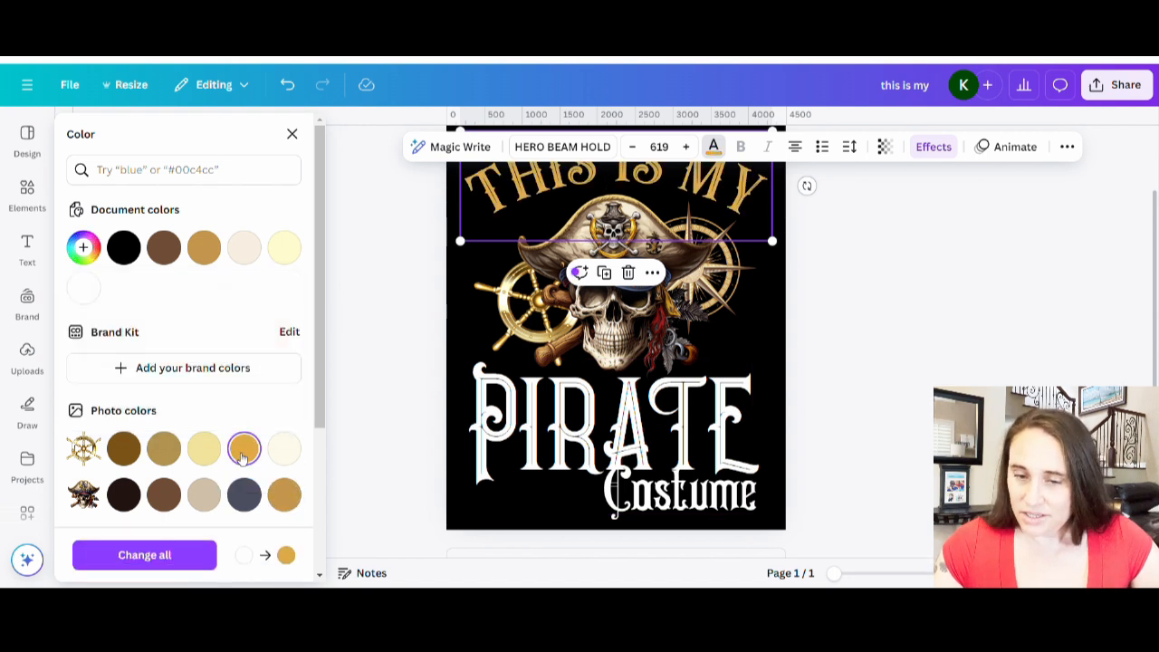
{"action": "left_click", "coordinate": [289, 494]}
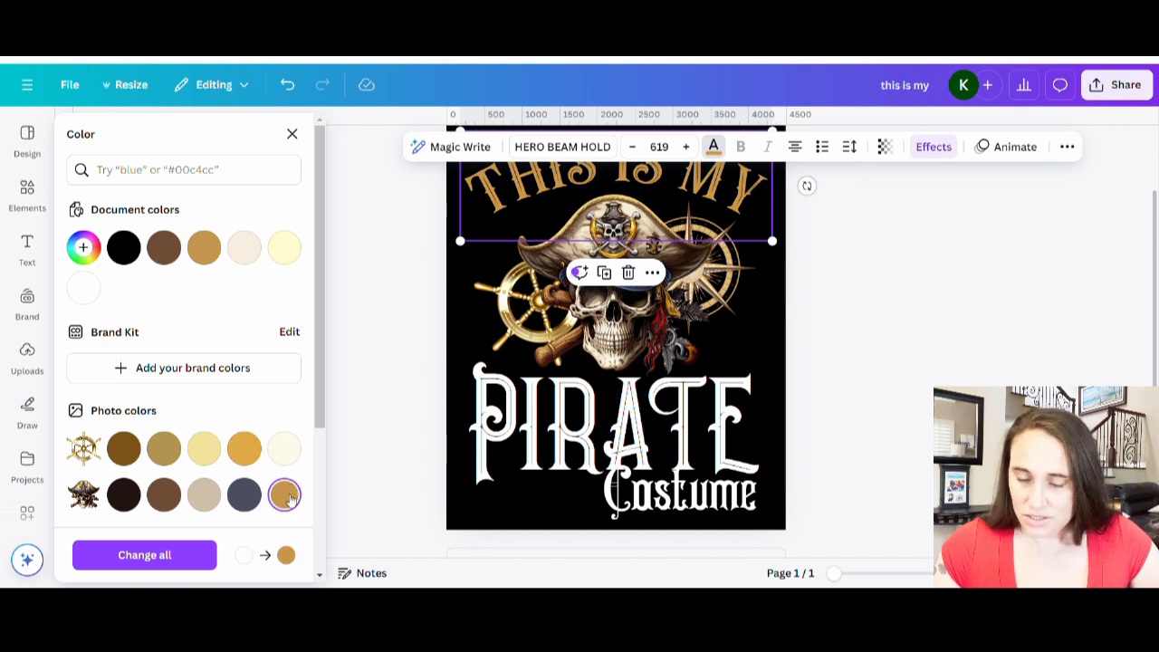
{"action": "left_click", "coordinate": [683, 507]}
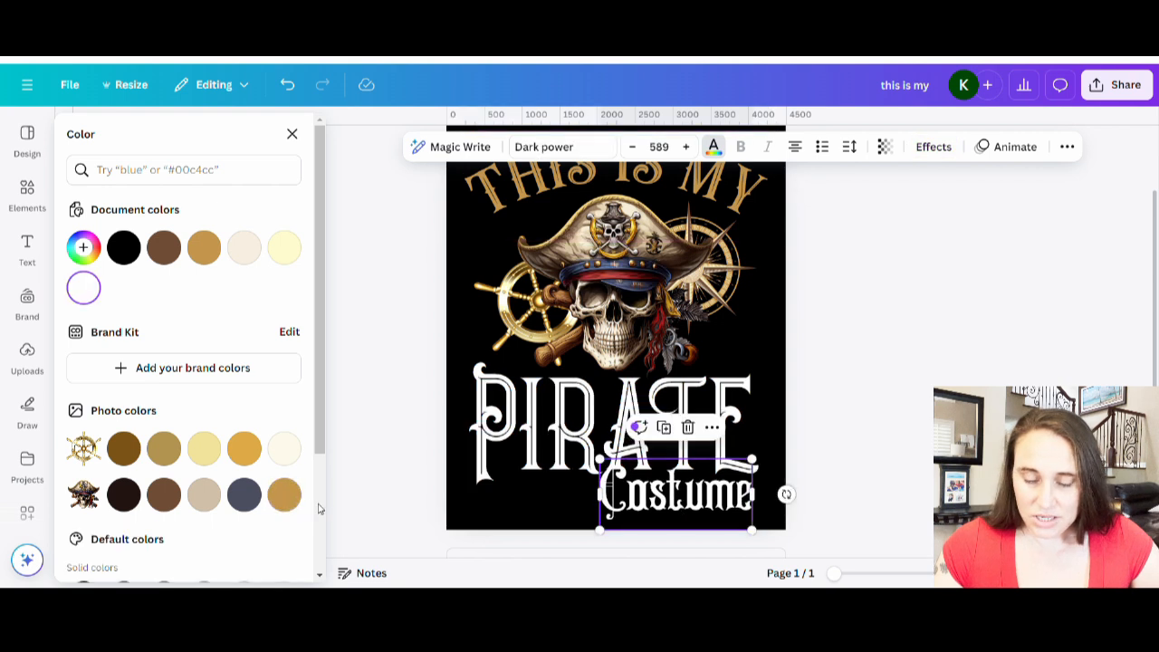
{"action": "left_click", "coordinate": [282, 496]}
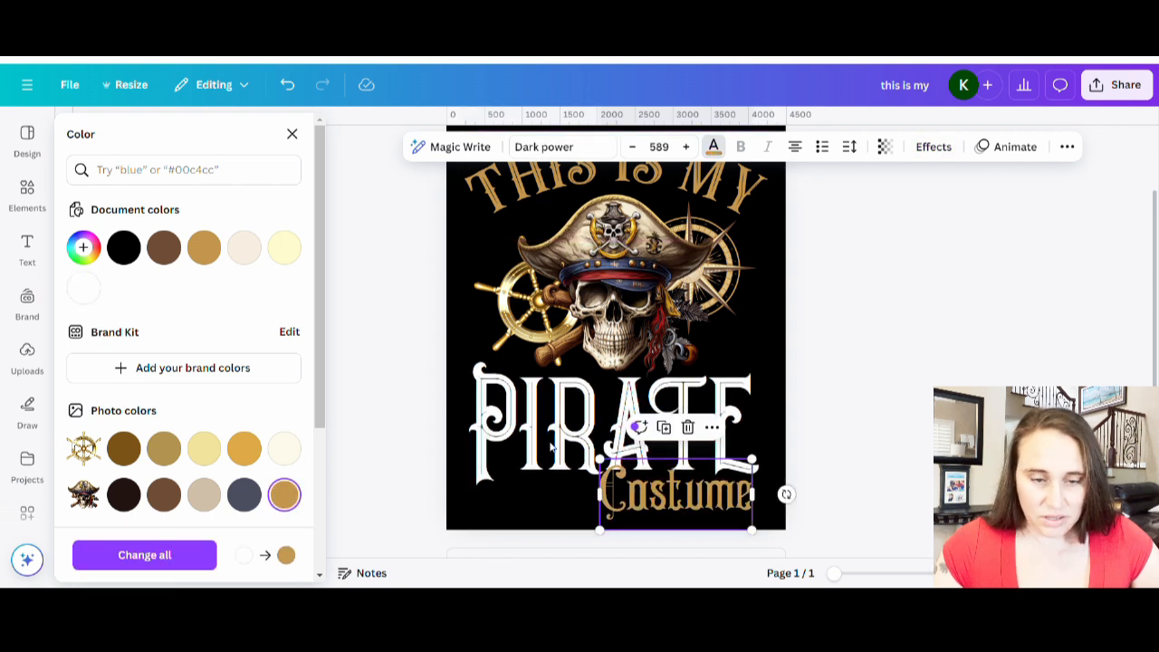
Recolor the 'PIRATE' text by sampling the skull's cream tone with the eyedropper.
{"action": "left_click", "coordinate": [516, 460]}
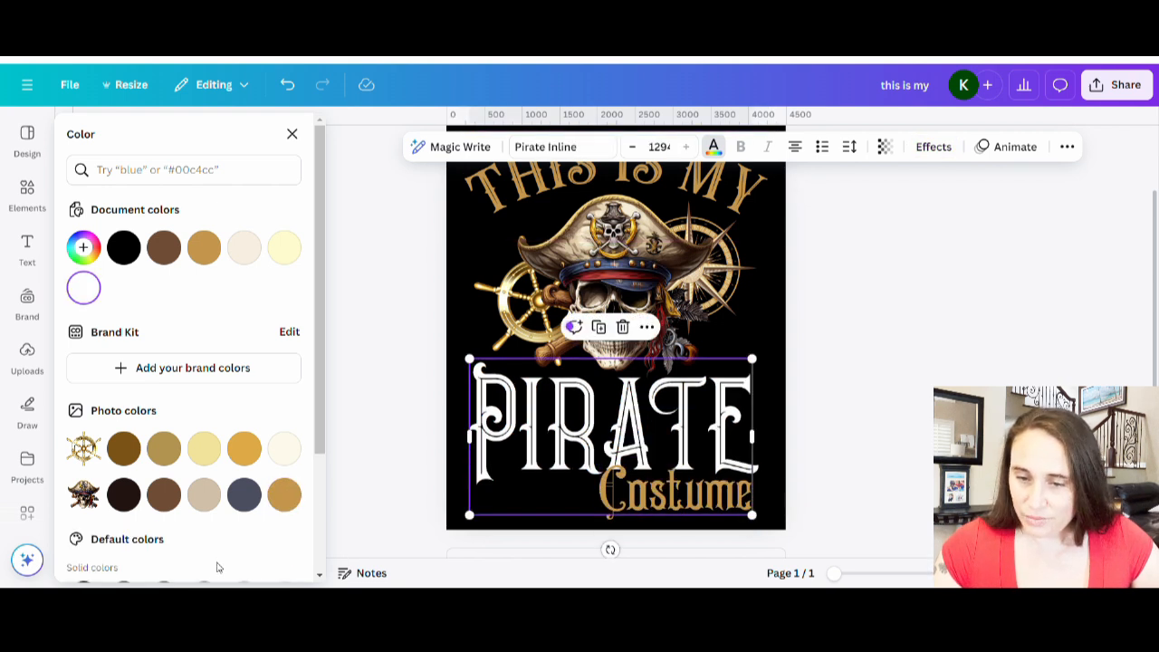
{"action": "left_click", "coordinate": [83, 247]}
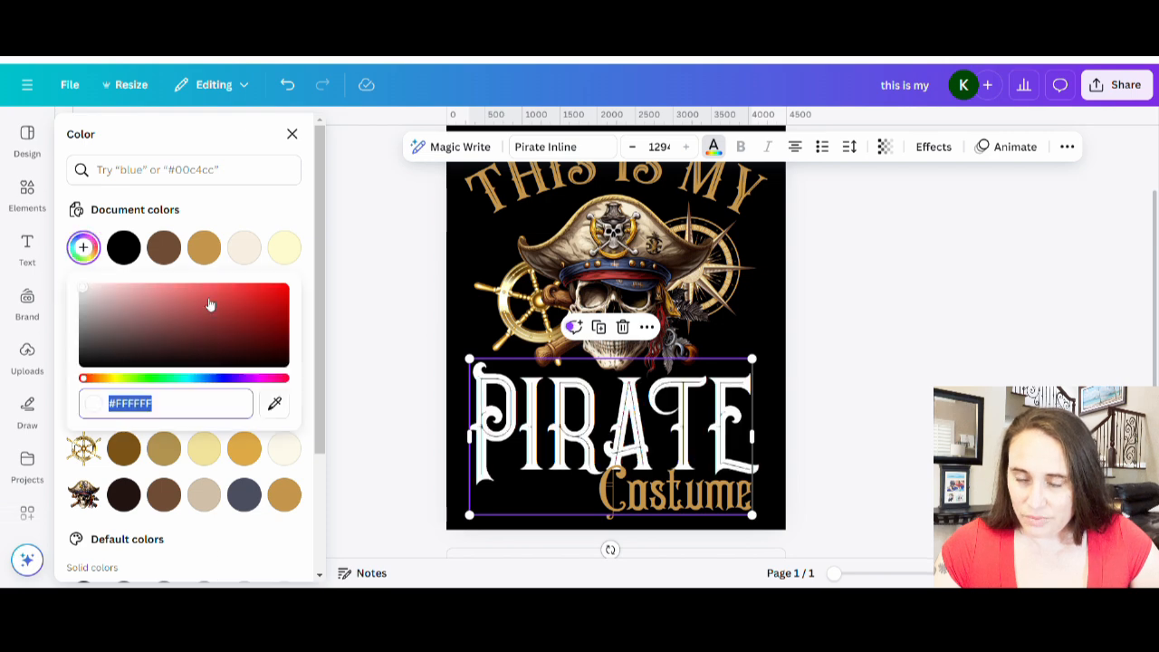
{"action": "left_click", "coordinate": [275, 403]}
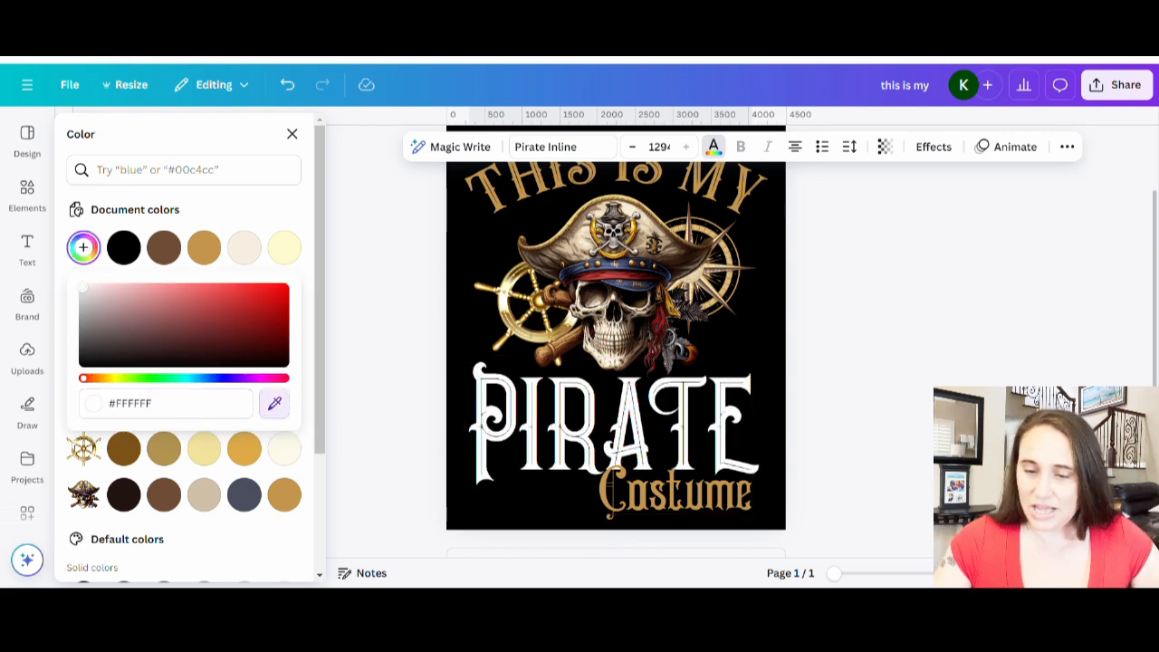
{"action": "left_click", "coordinate": [642, 228]}
{"action": "left_click", "coordinate": [847, 414]}
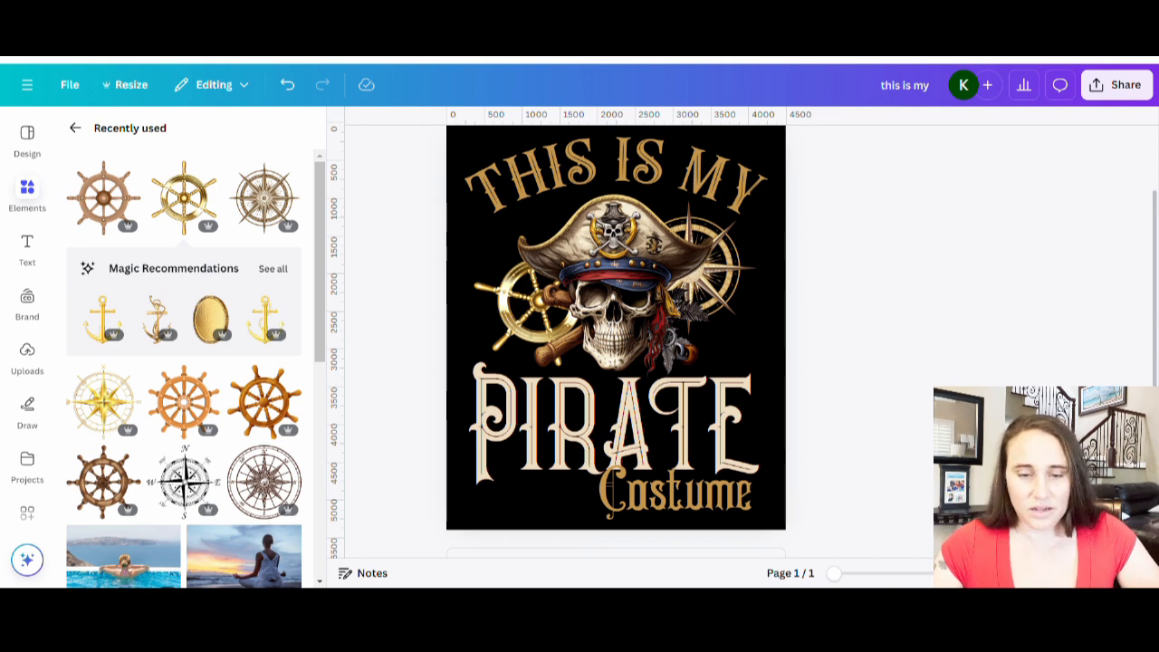
Switch the 'THIS IS MY' text to the brighter orange-gold photo color.
{"action": "left_click", "coordinate": [713, 199]}
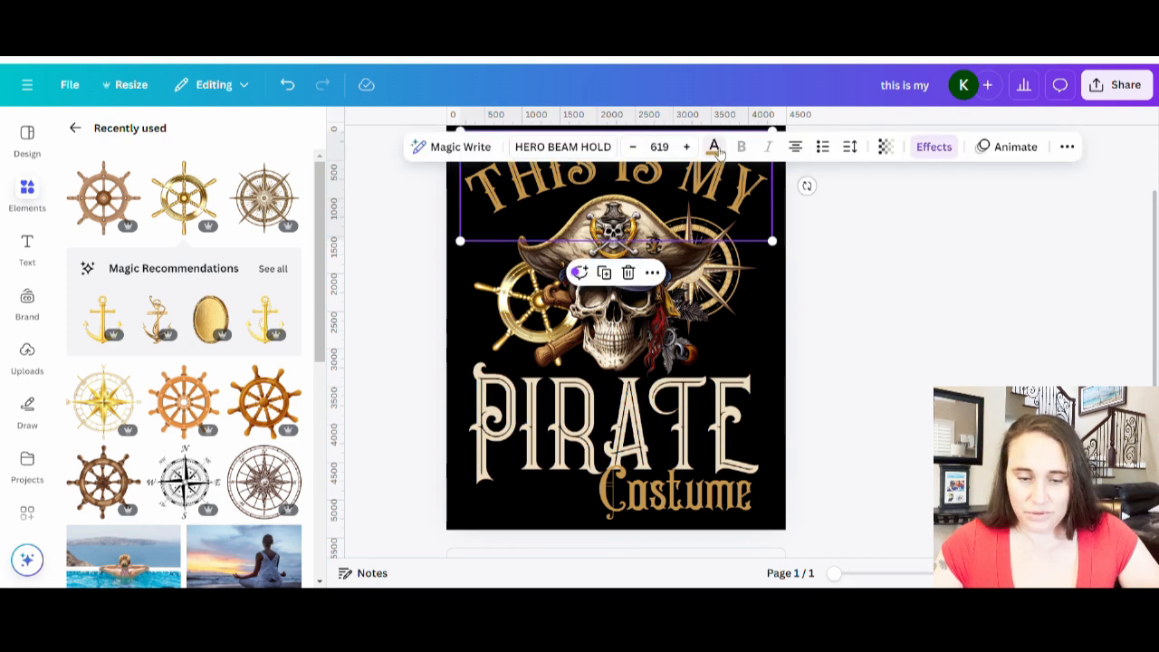
{"action": "left_click", "coordinate": [713, 147]}
{"action": "left_click", "coordinate": [244, 449]}
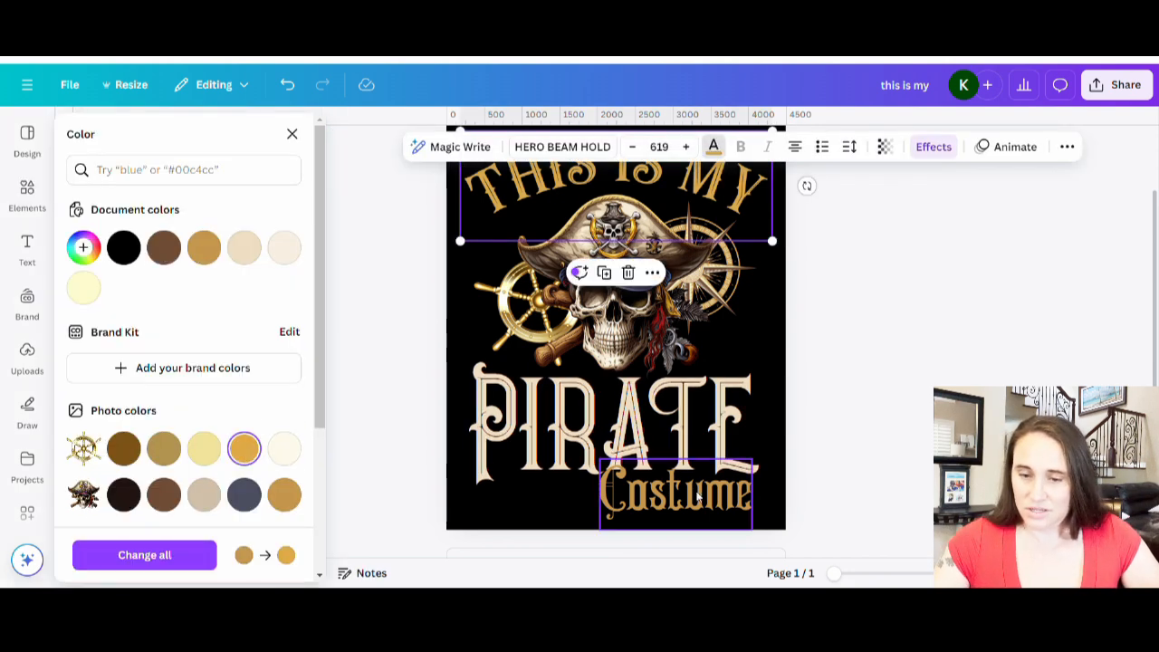
{"action": "left_click", "coordinate": [693, 500]}
{"action": "left_click", "coordinate": [930, 404]}
{"action": "scroll", "coordinate": [930, 405], "scroll_direction": "up", "scroll_amount": 1}
{"action": "scroll", "coordinate": [848, 379], "scroll_direction": "down", "scroll_amount": 1}
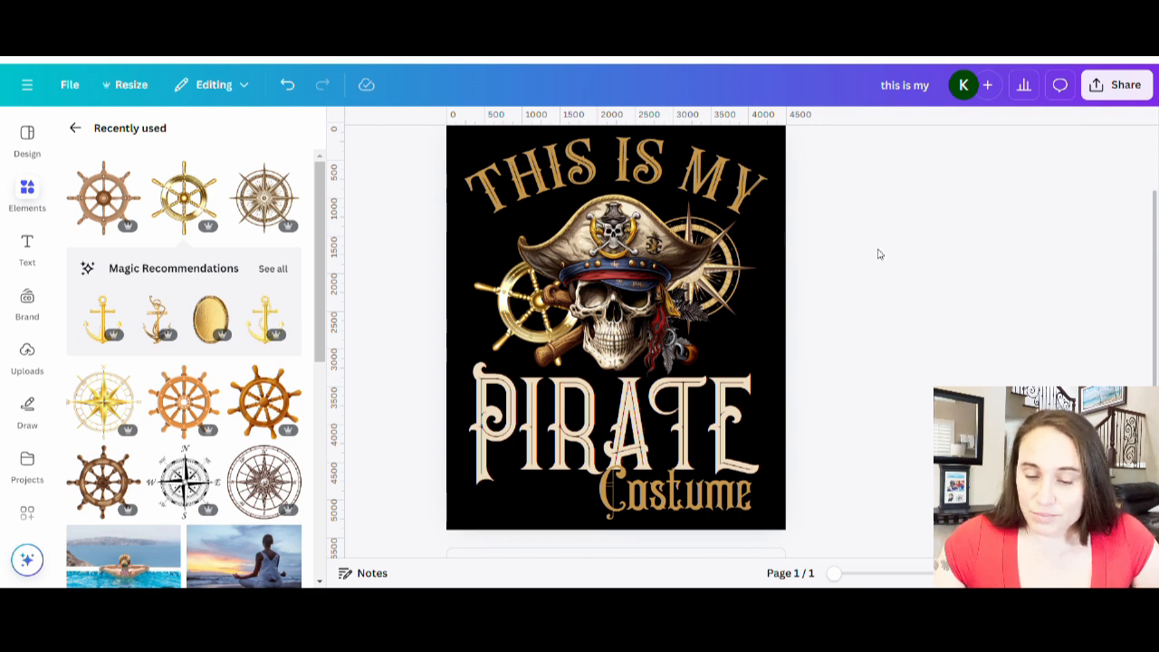
Shrink the 'Costume' text and shift it right.
{"action": "scroll", "coordinate": [877, 254], "scroll_direction": "down", "scroll_amount": 1}
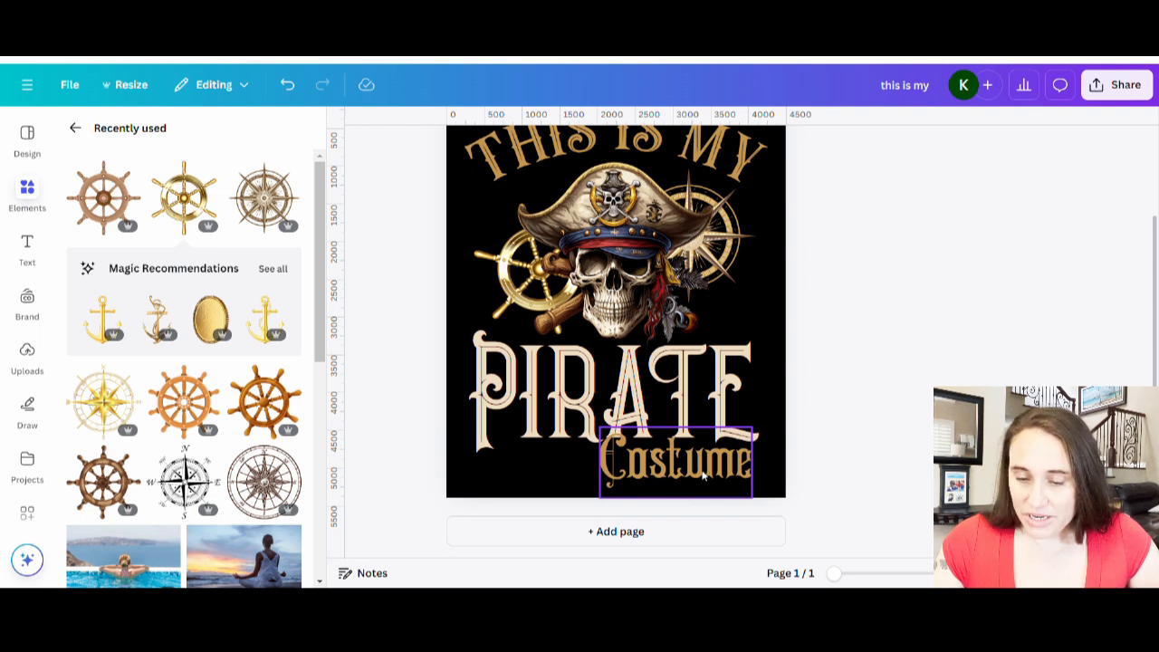
{"action": "mouse_move", "coordinate": [686, 479]}
{"action": "left_mouse_down"}
{"action": "mouse_move", "coordinate": [686, 468]}
{"action": "mouse_move", "coordinate": [689, 483]}
{"action": "mouse_move", "coordinate": [677, 480]}
{"action": "left_mouse_up"}
{"action": "left_click_drag", "start_coordinate": [596, 432], "coordinate": [631, 448]}
{"action": "left_click_drag", "start_coordinate": [729, 481], "coordinate": [735, 474]}
{"action": "left_click", "coordinate": [843, 435]}
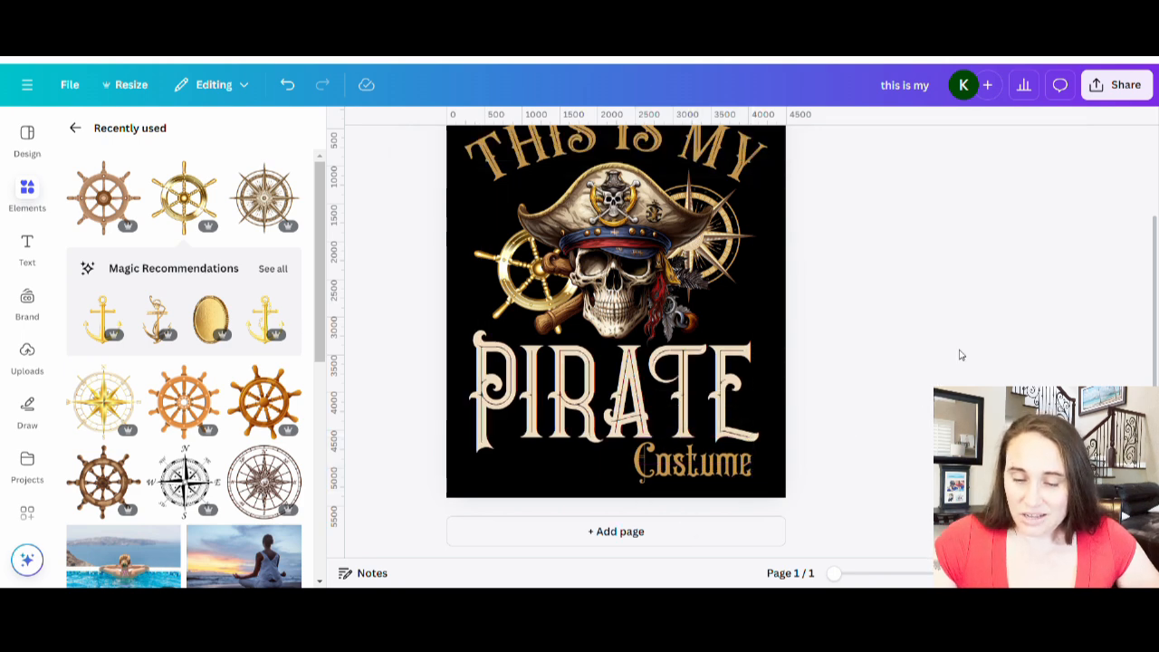
Enlarge the 'Costume' text, rotate it slightly and tuck it under 'PIRATE'.
{"action": "left_click", "coordinate": [711, 479]}
{"action": "left_click_drag", "start_coordinate": [634, 438], "coordinate": [598, 410]}
{"action": "left_click_drag", "start_coordinate": [689, 483], "coordinate": [689, 487]}
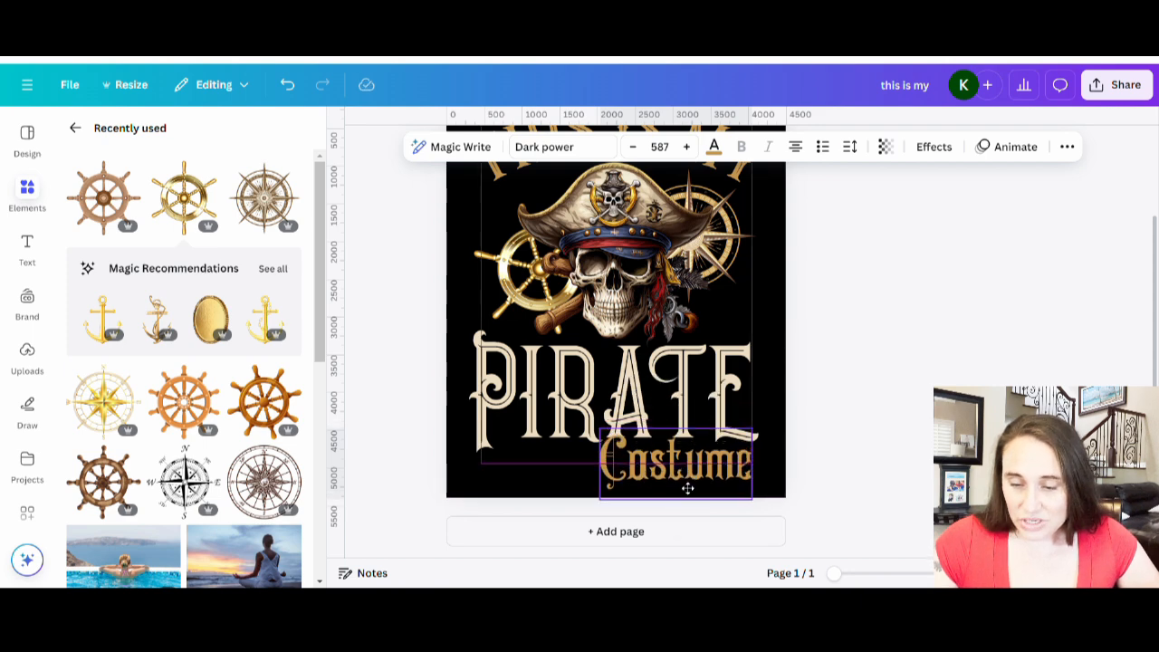
{"action": "left_click_drag", "start_coordinate": [676, 534], "coordinate": [699, 531]}
{"action": "left_click_drag", "start_coordinate": [666, 478], "coordinate": [664, 474]}
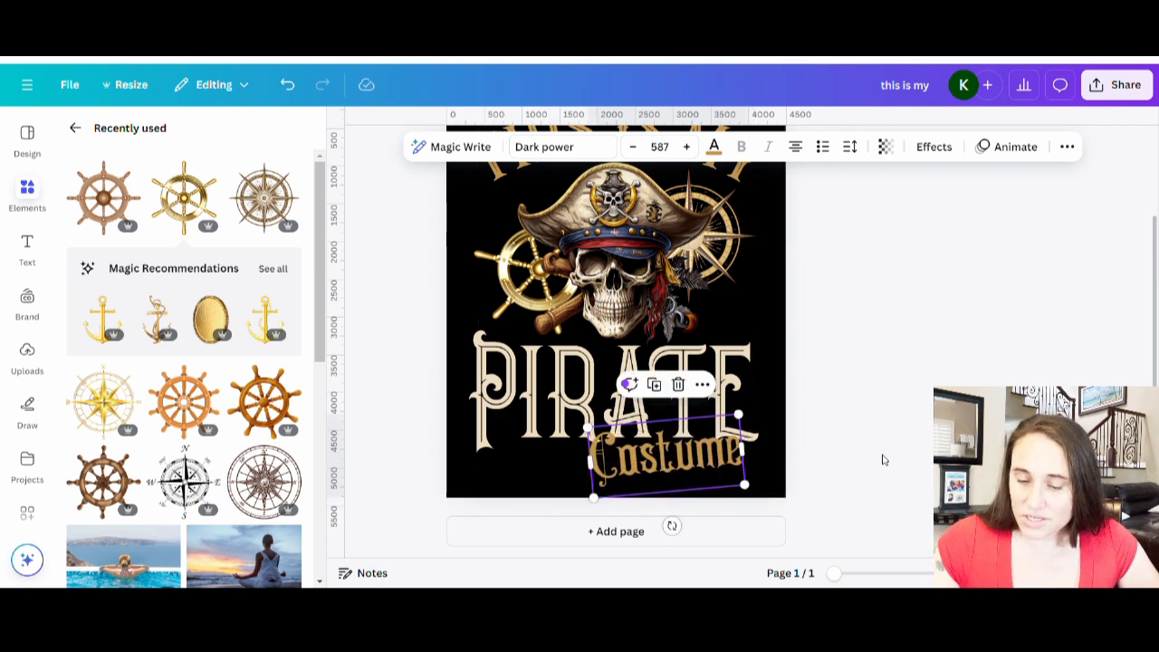
{"action": "left_click", "coordinate": [852, 469]}
{"action": "left_click_drag", "start_coordinate": [669, 467], "coordinate": [663, 467]}
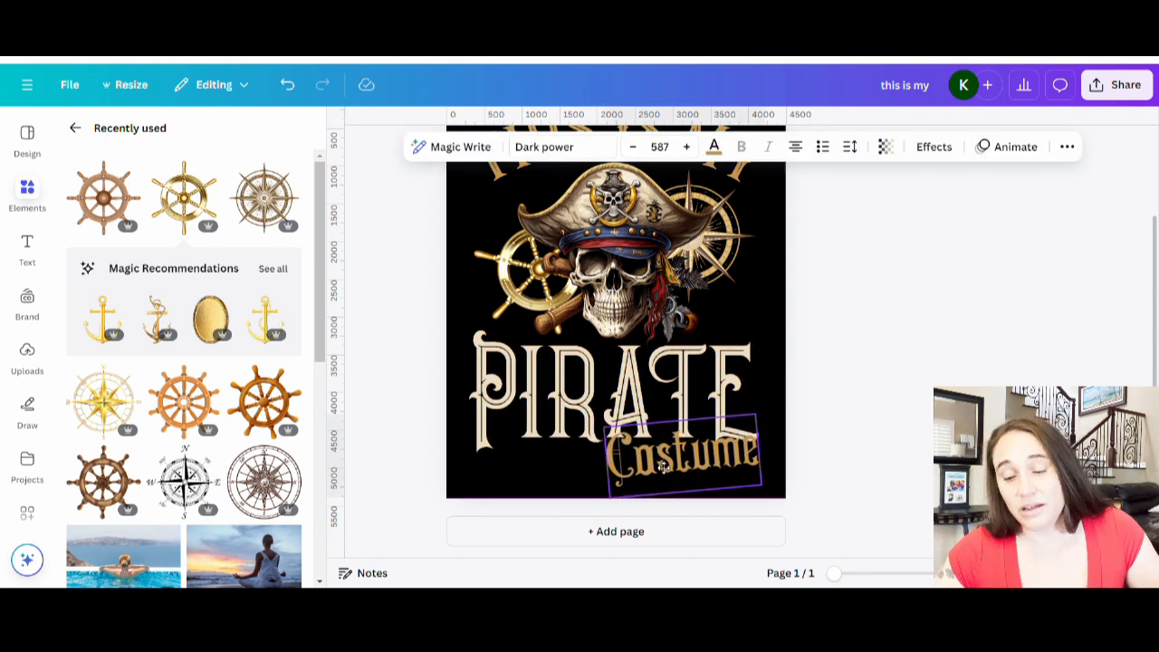
{"action": "left_click", "coordinate": [880, 403]}
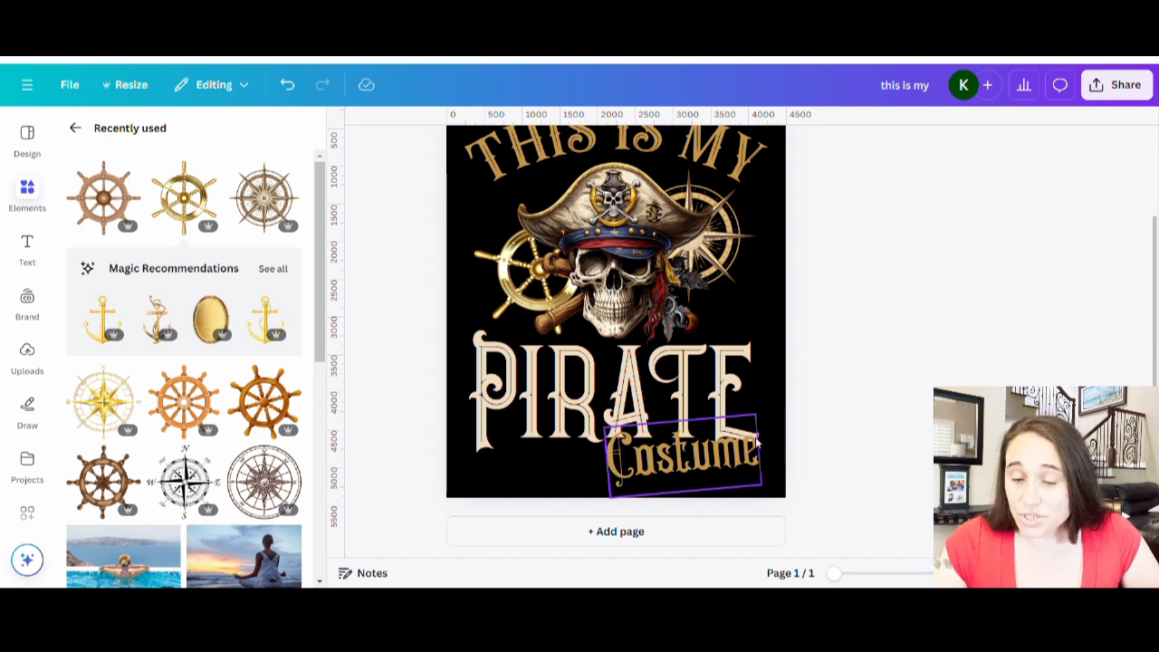
Apply a black Outline effect with thickness 13 to the 'Costume' text.
{"action": "left_click", "coordinate": [708, 457]}
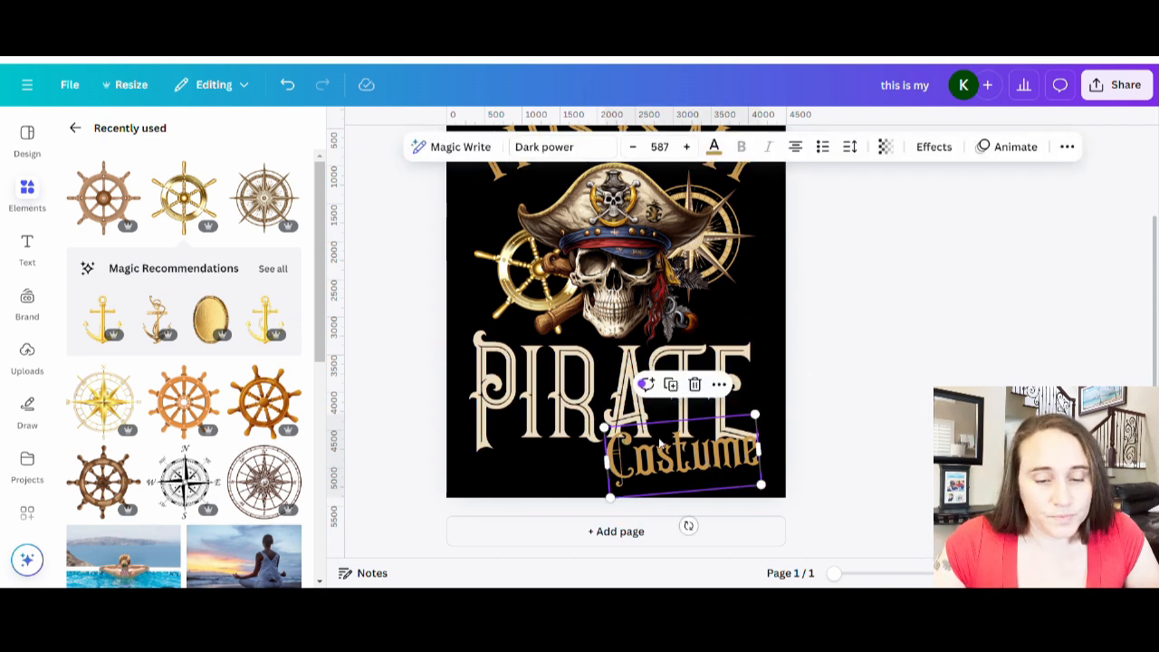
{"action": "left_click", "coordinate": [933, 147]}
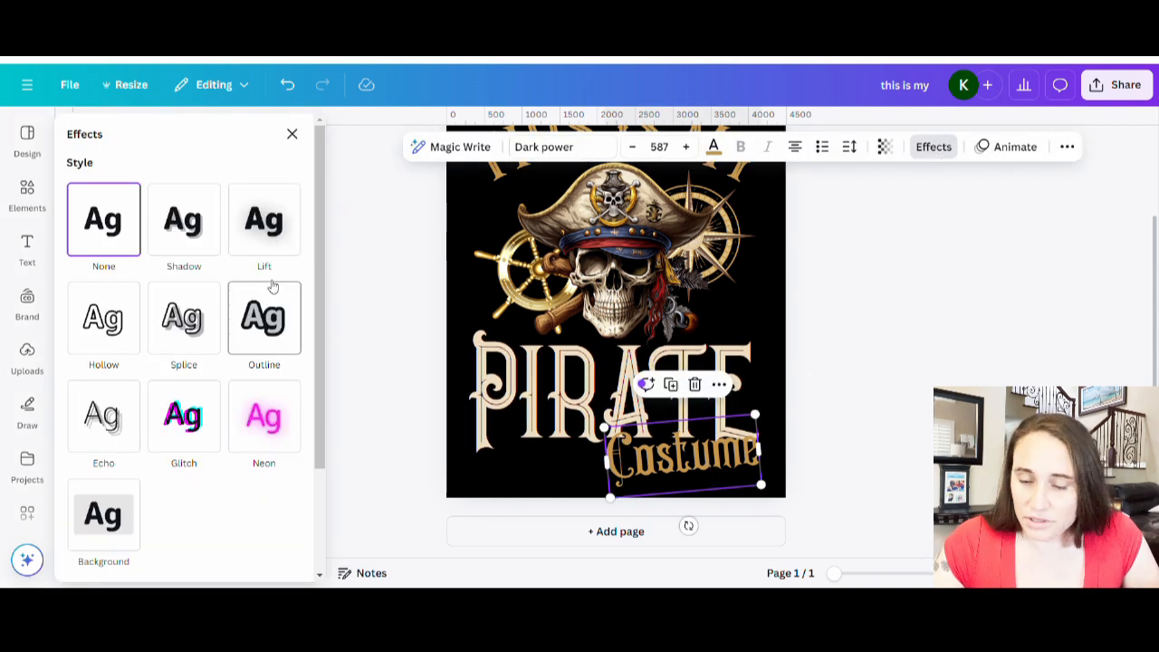
{"action": "left_click", "coordinate": [237, 318]}
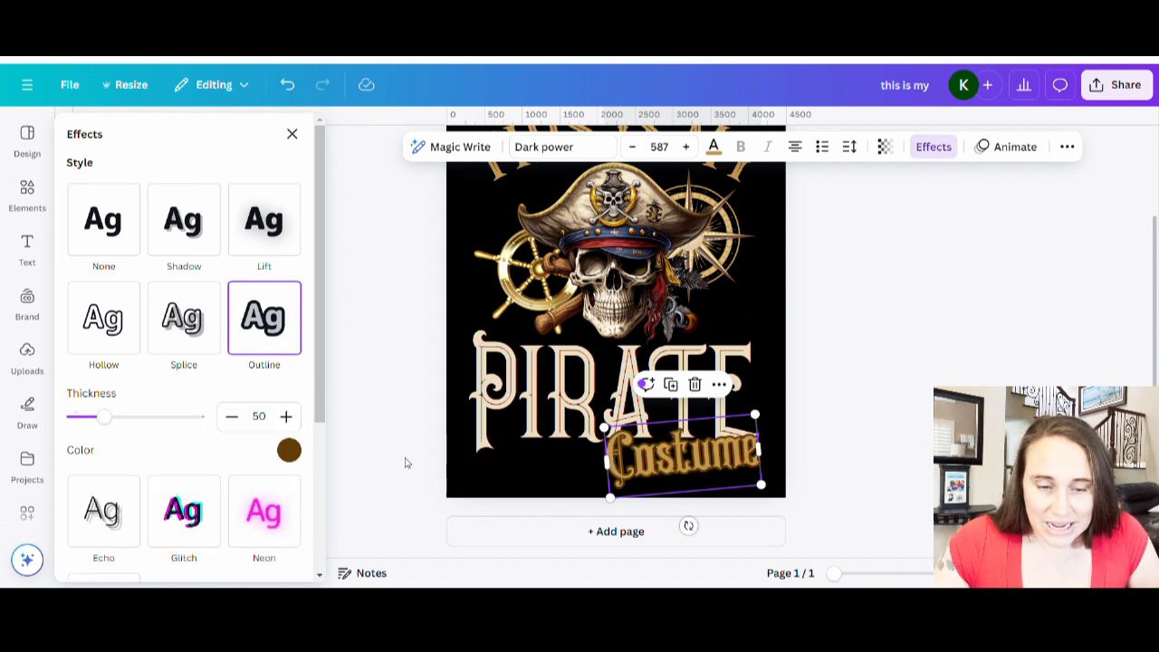
{"action": "left_click", "coordinate": [289, 450]}
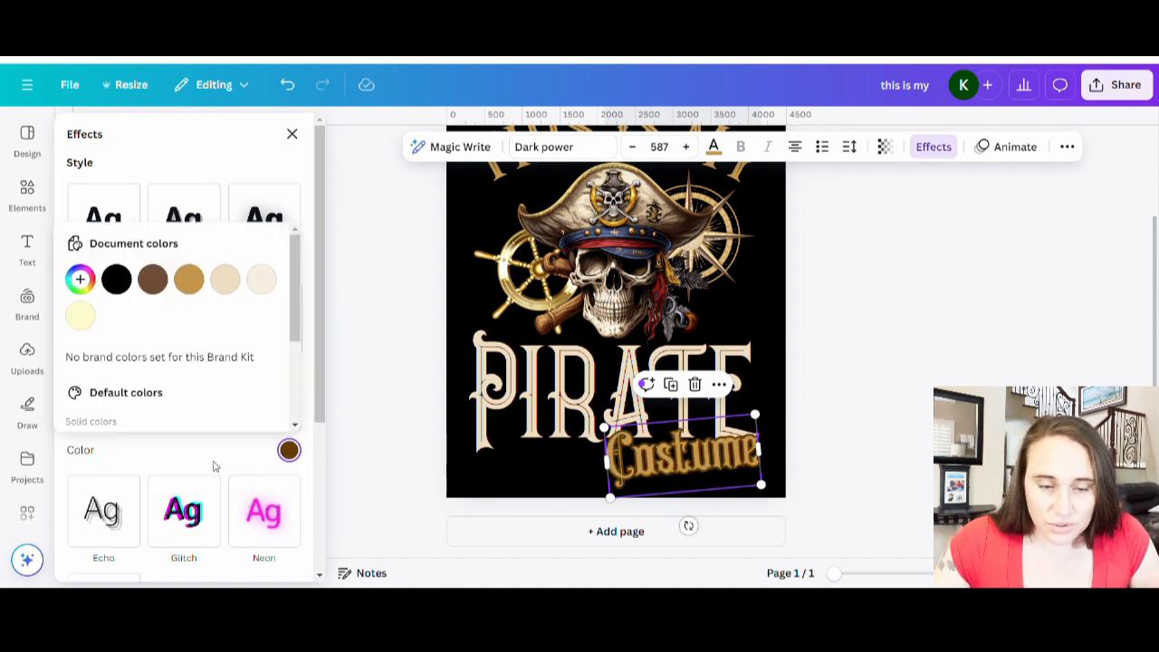
{"action": "left_click", "coordinate": [117, 281]}
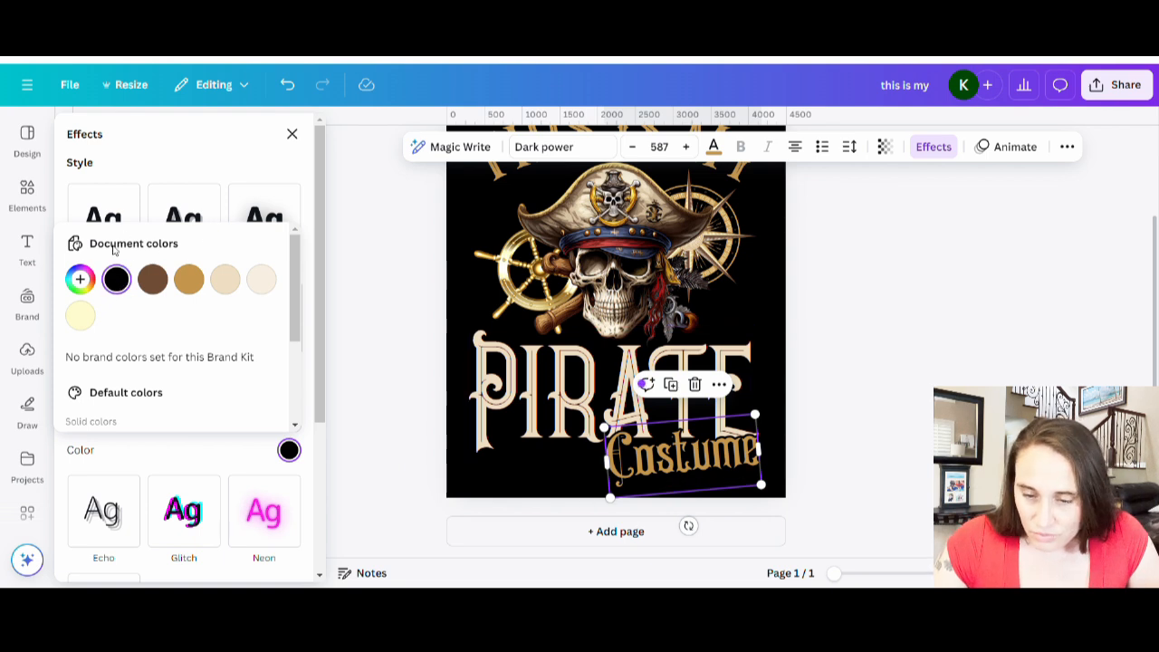
{"action": "left_click", "coordinate": [150, 137]}
{"action": "left_click_drag", "start_coordinate": [105, 417], "coordinate": [85, 418]}
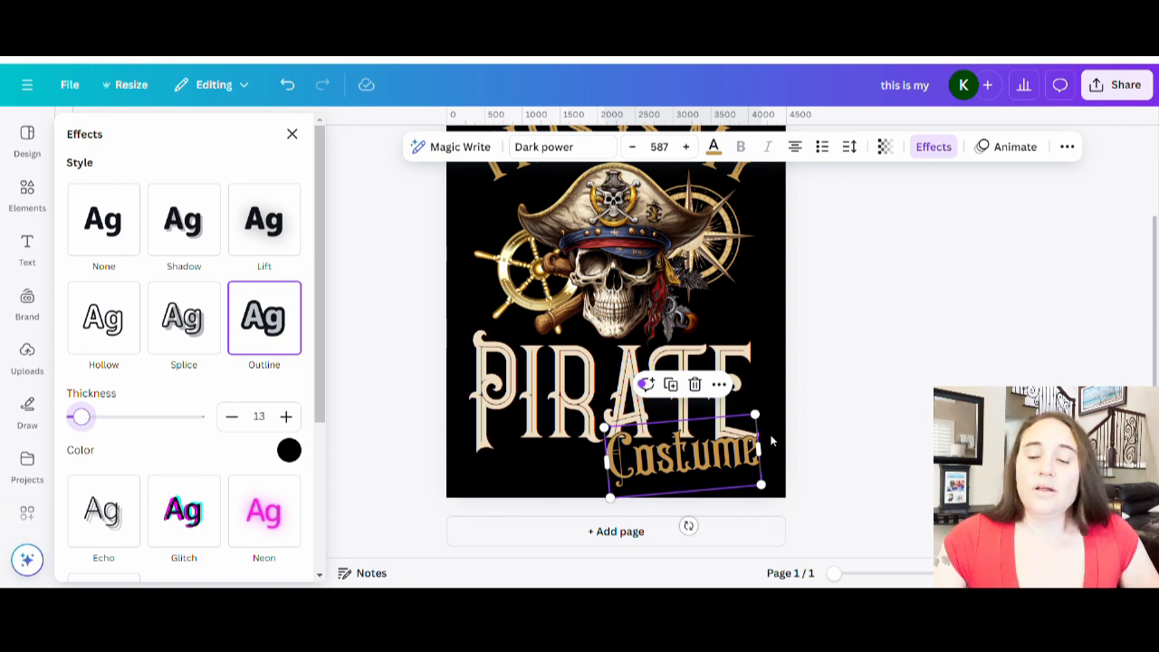
{"action": "left_click", "coordinate": [848, 441]}
{"action": "scroll", "coordinate": [851, 444], "scroll_direction": "up", "scroll_amount": 3}
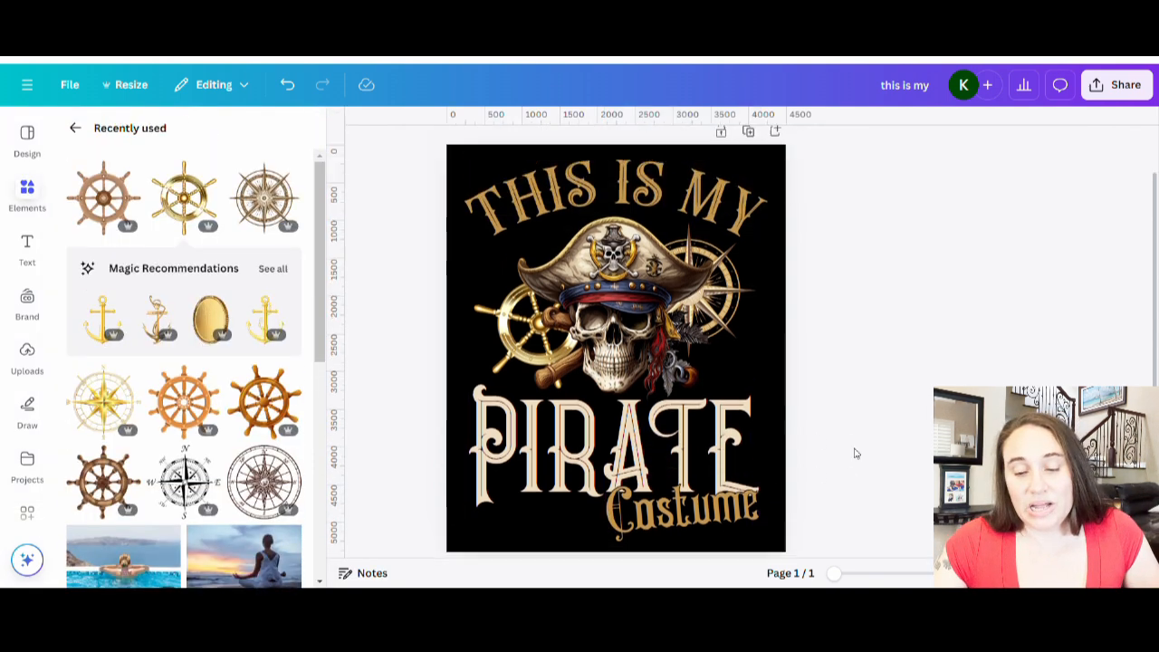
{"action": "scroll", "coordinate": [913, 507], "scroll_direction": "down", "scroll_amount": 2}
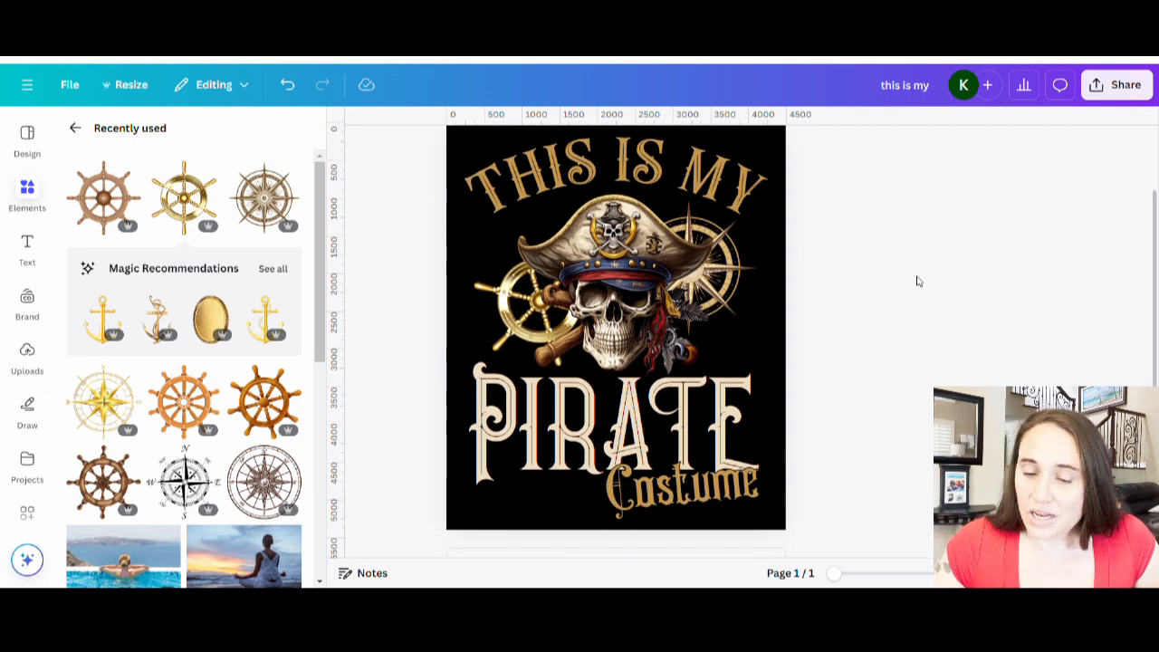
Change the page background to dark gray.
{"action": "left_click", "coordinate": [537, 526]}
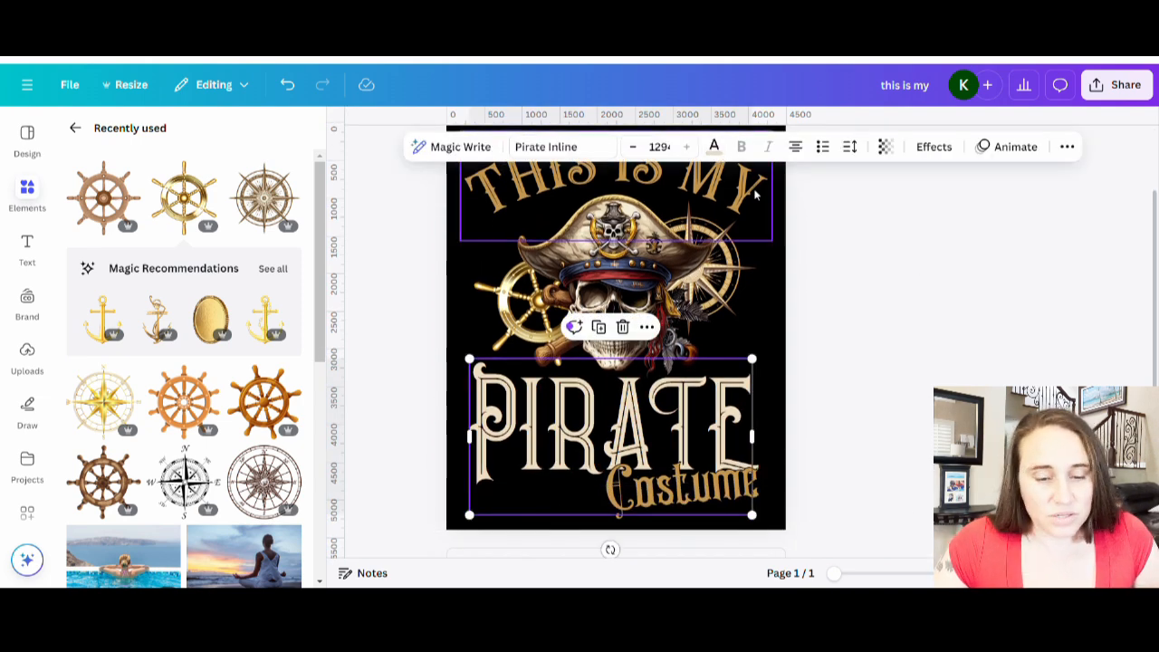
{"action": "left_click", "coordinate": [794, 285]}
{"action": "left_click", "coordinate": [772, 295]}
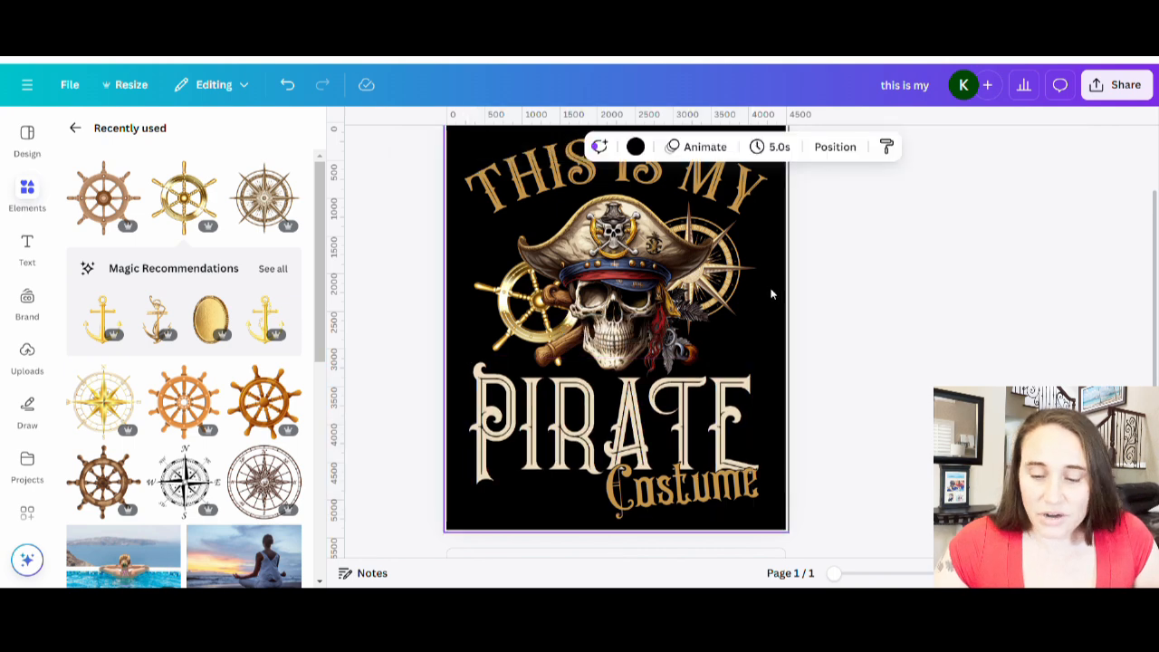
{"action": "left_click", "coordinate": [636, 146]}
{"action": "scroll", "coordinate": [159, 474], "scroll_direction": "down", "scroll_amount": 5}
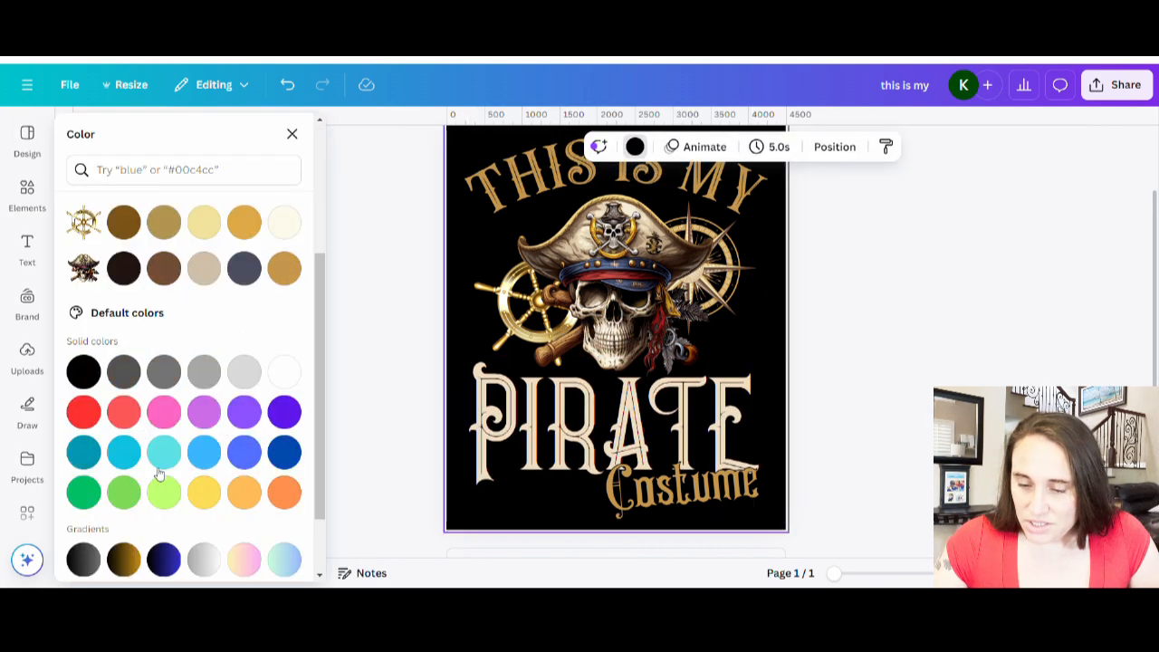
{"action": "left_click", "coordinate": [123, 372]}
{"action": "left_click", "coordinate": [885, 432]}
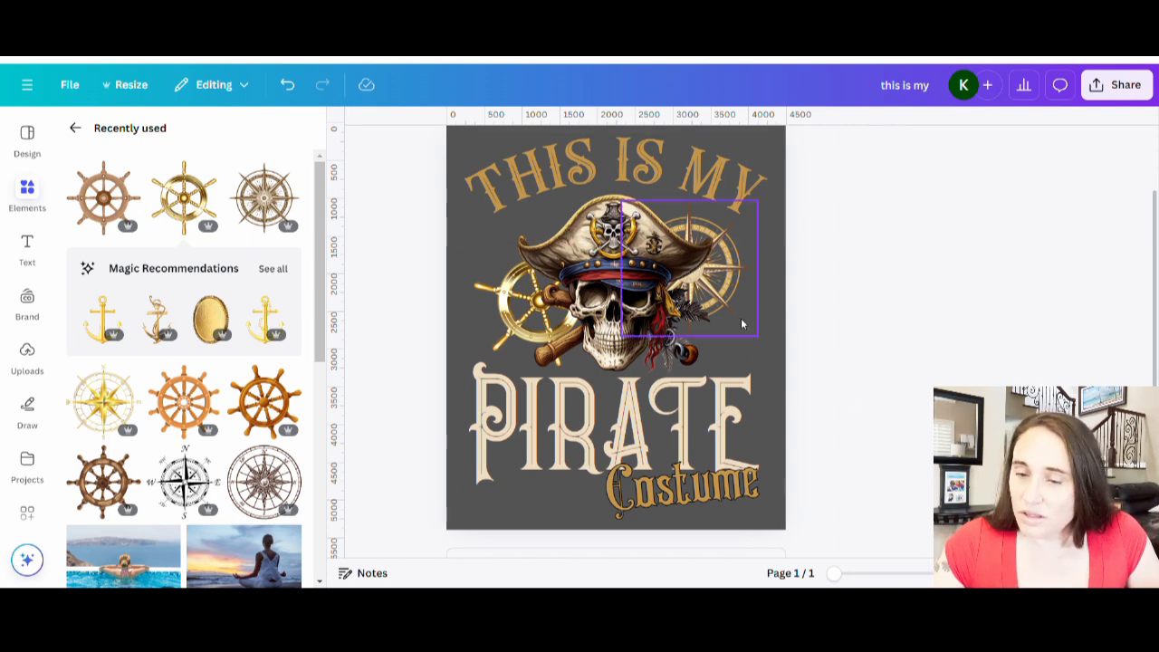
Apply a black Outline effect with thickness 13 to the 'THIS IS MY' text.
{"action": "left_click", "coordinate": [766, 206]}
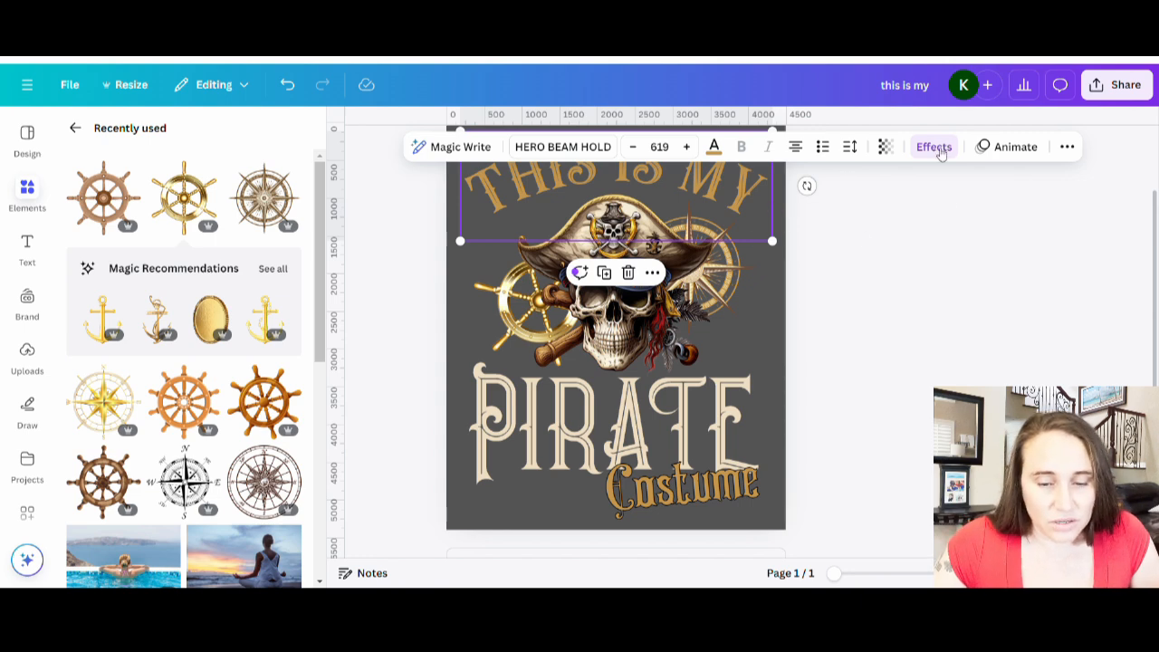
{"action": "left_click", "coordinate": [938, 149]}
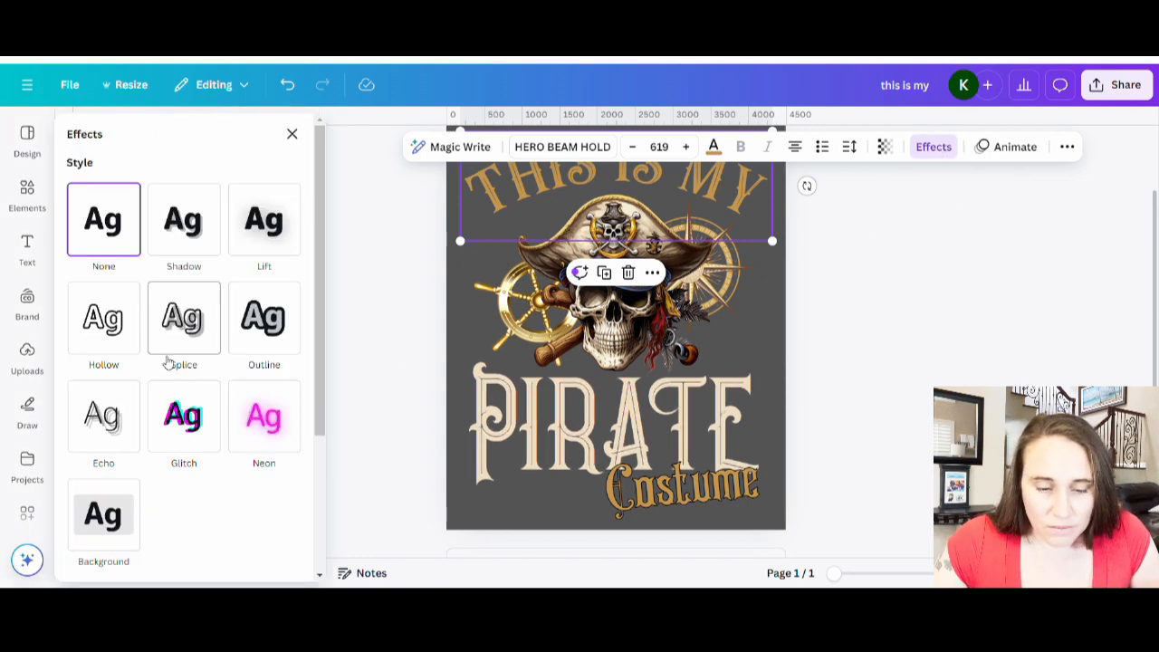
{"action": "left_click", "coordinate": [276, 357]}
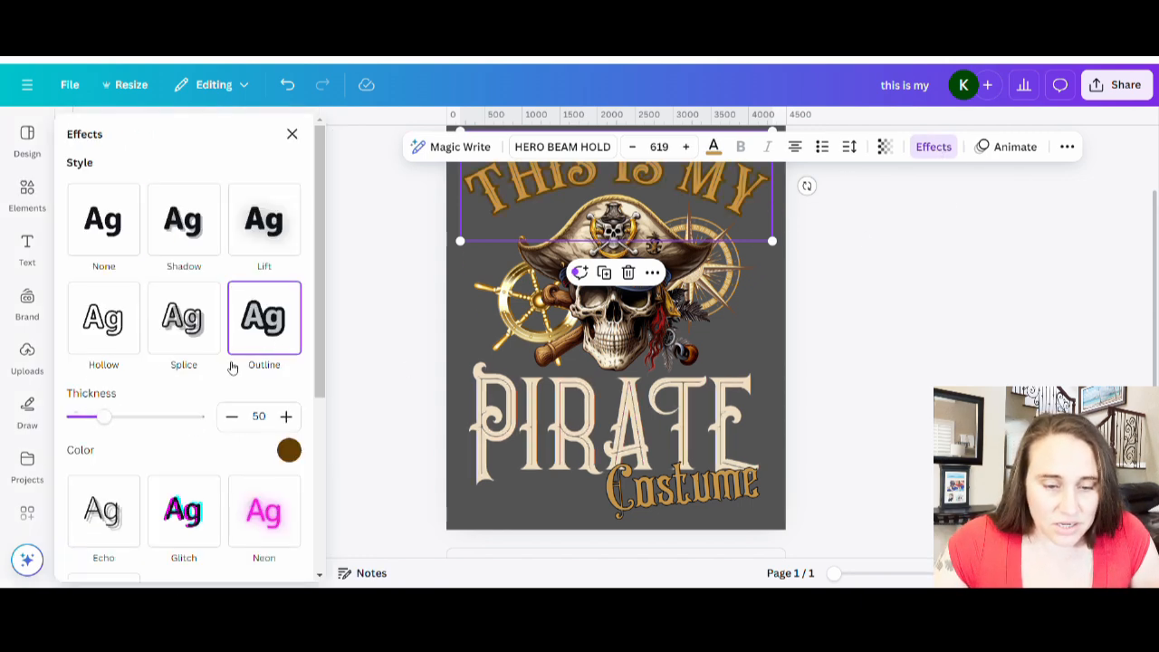
{"action": "left_click", "coordinate": [289, 450]}
{"action": "scroll", "coordinate": [90, 294], "scroll_direction": "down", "scroll_amount": 1}
{"action": "left_click", "coordinate": [81, 374]}
{"action": "left_click", "coordinate": [188, 166]}
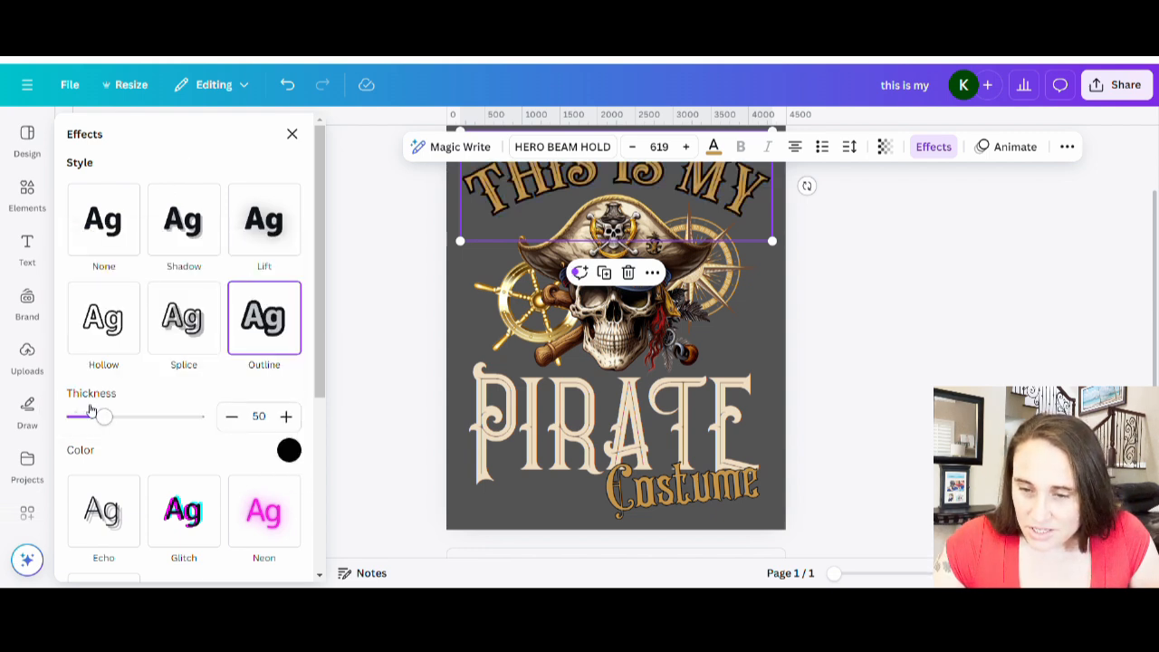
{"action": "left_click_drag", "start_coordinate": [101, 416], "coordinate": [85, 421]}
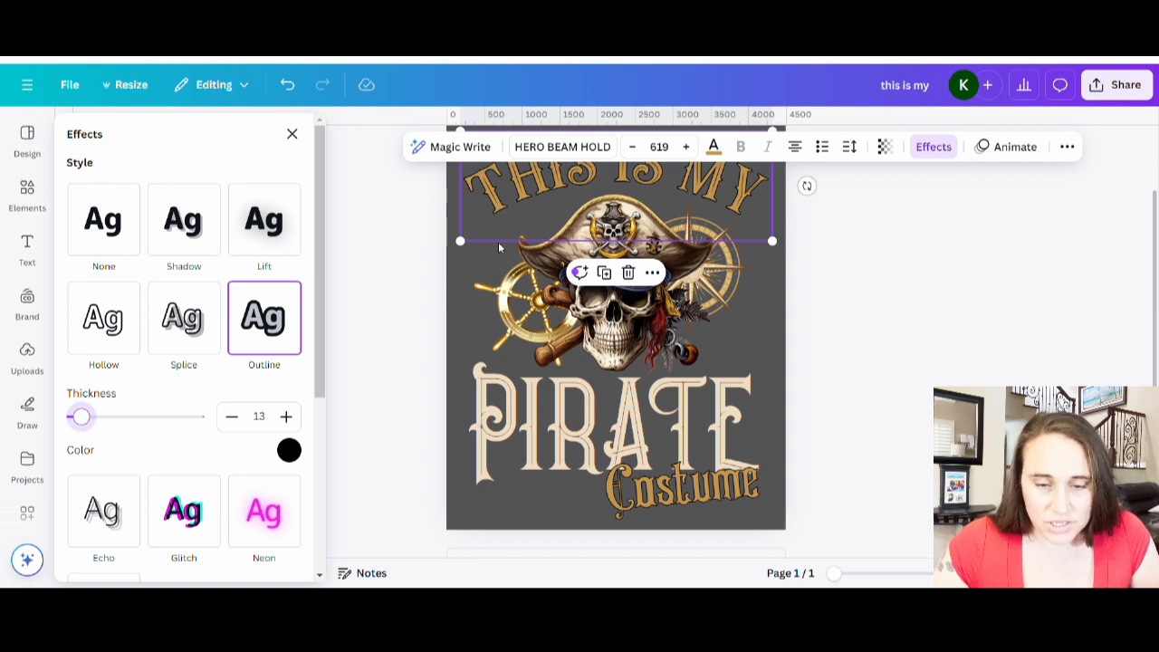
Apply a black Outline effect with thickness 10 to the 'PIRATE' text.
{"action": "left_click", "coordinate": [645, 425]}
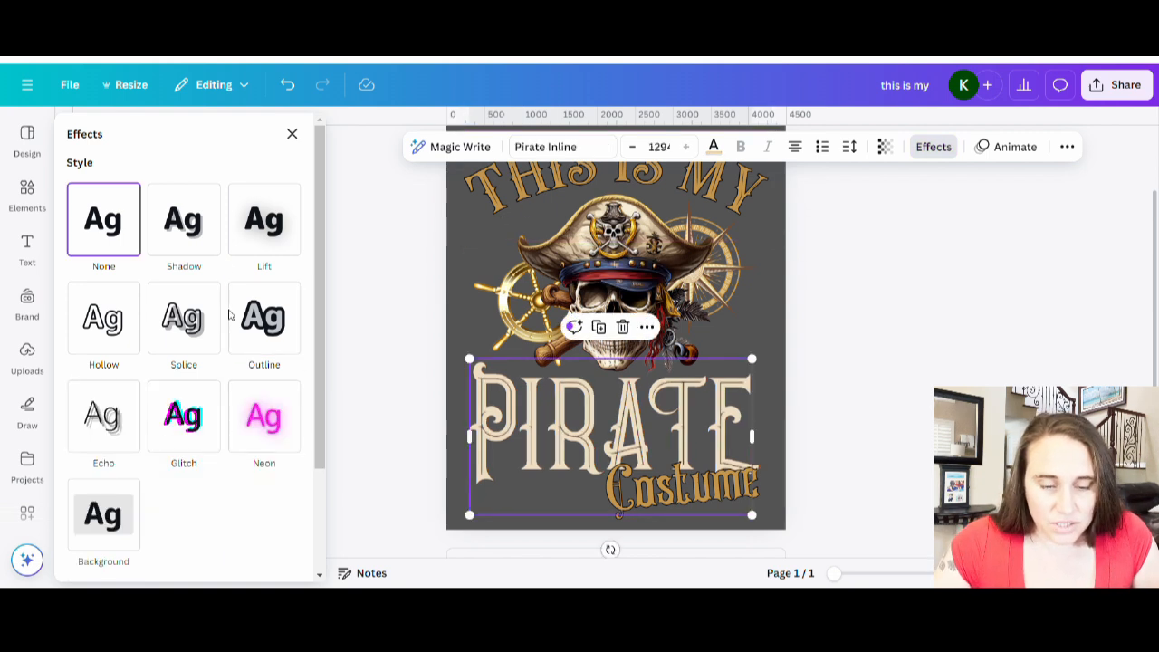
{"action": "left_click", "coordinate": [275, 340]}
{"action": "left_click", "coordinate": [288, 450]}
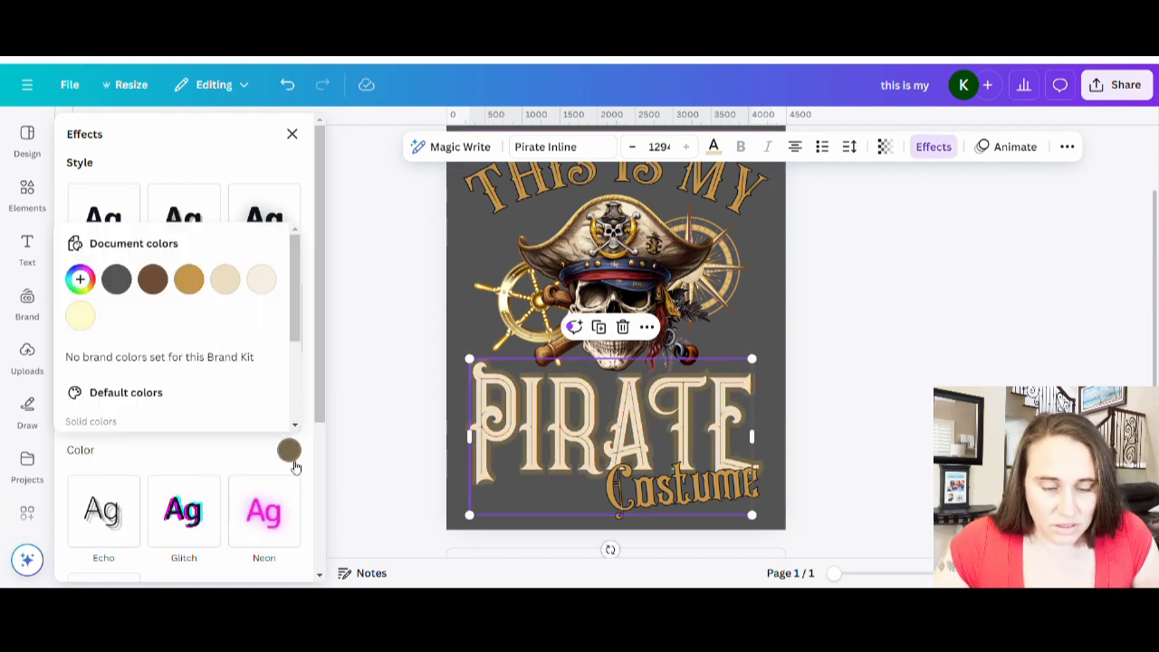
{"action": "scroll", "coordinate": [163, 371], "scroll_direction": "down", "scroll_amount": 2}
{"action": "left_click", "coordinate": [80, 374]}
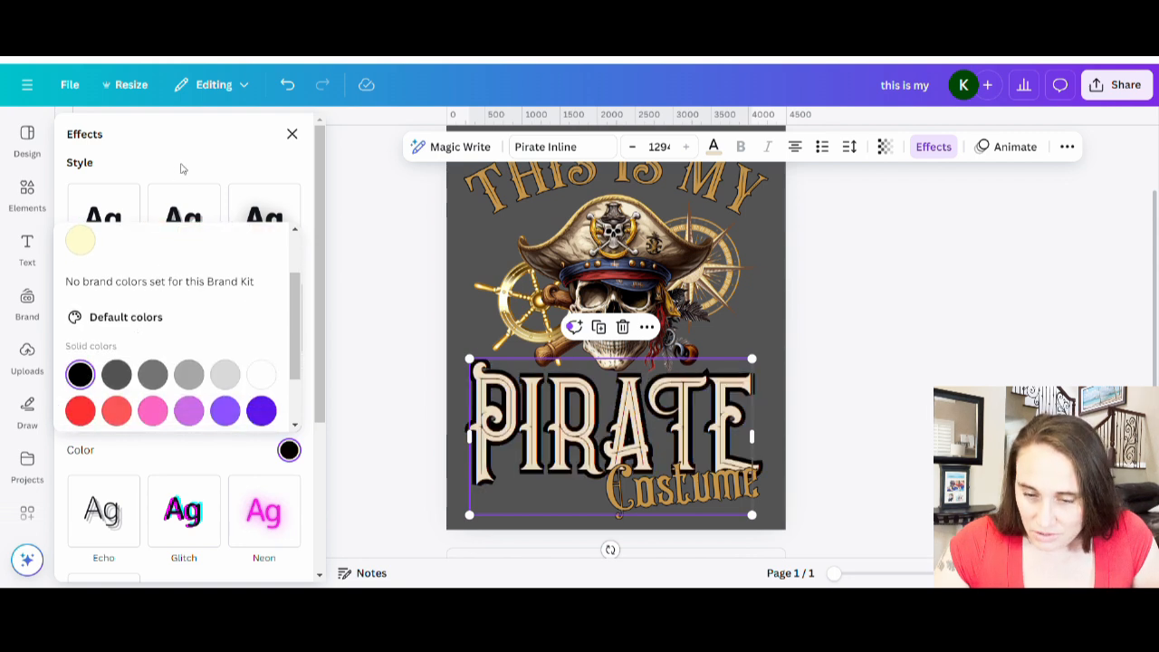
{"action": "left_click", "coordinate": [176, 173]}
{"action": "left_click_drag", "start_coordinate": [104, 420], "coordinate": [79, 422]}
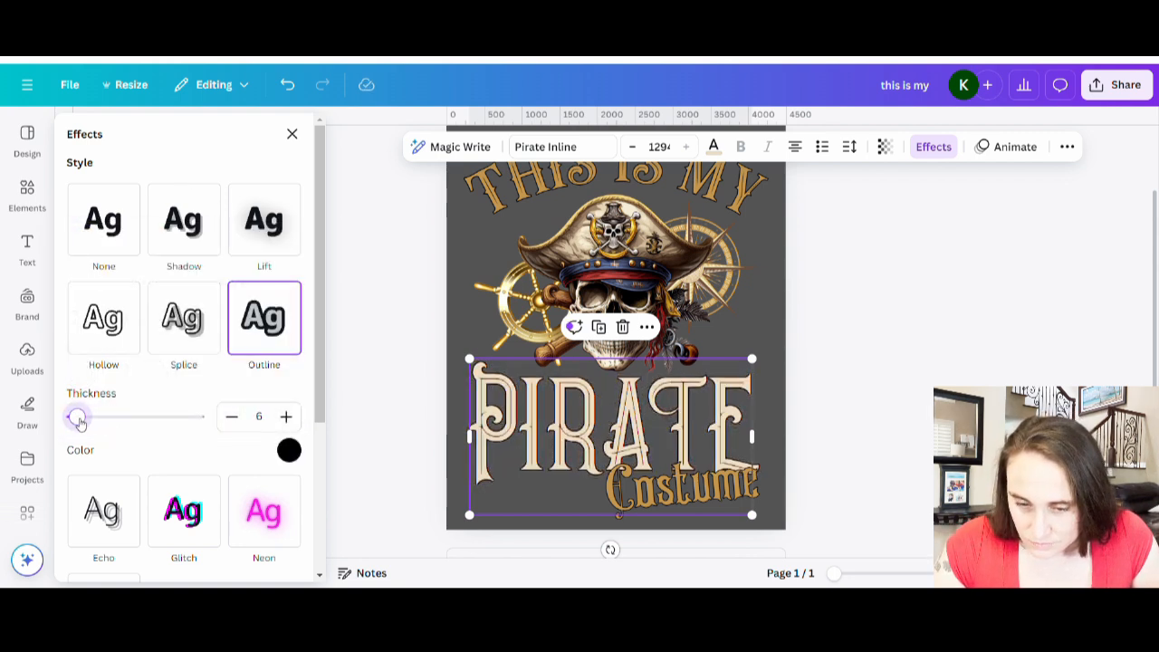
{"action": "left_click_drag", "start_coordinate": [79, 421], "coordinate": [82, 422]}
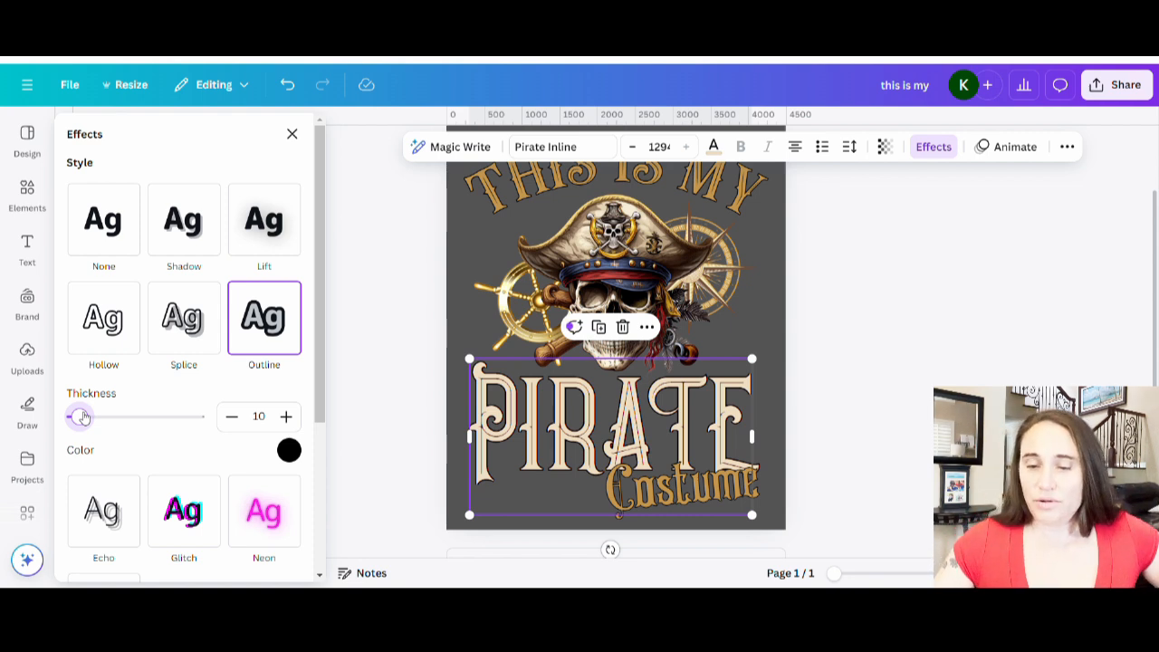
{"action": "left_click", "coordinate": [844, 367]}
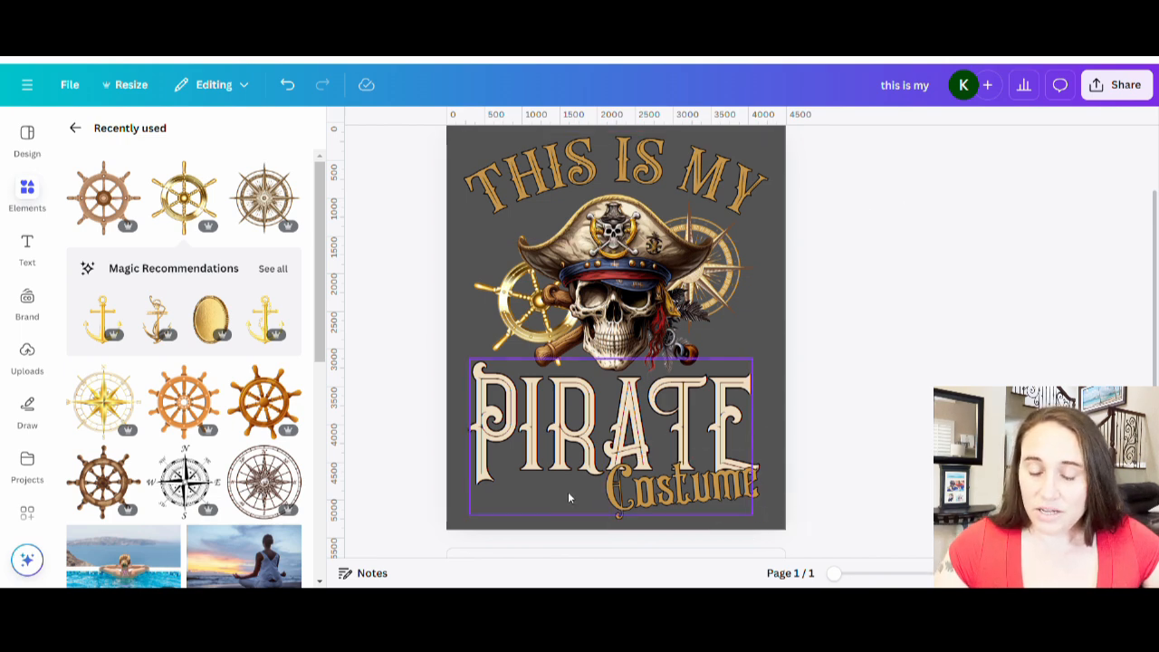
Set the page background back to black.
{"action": "left_click", "coordinate": [781, 259]}
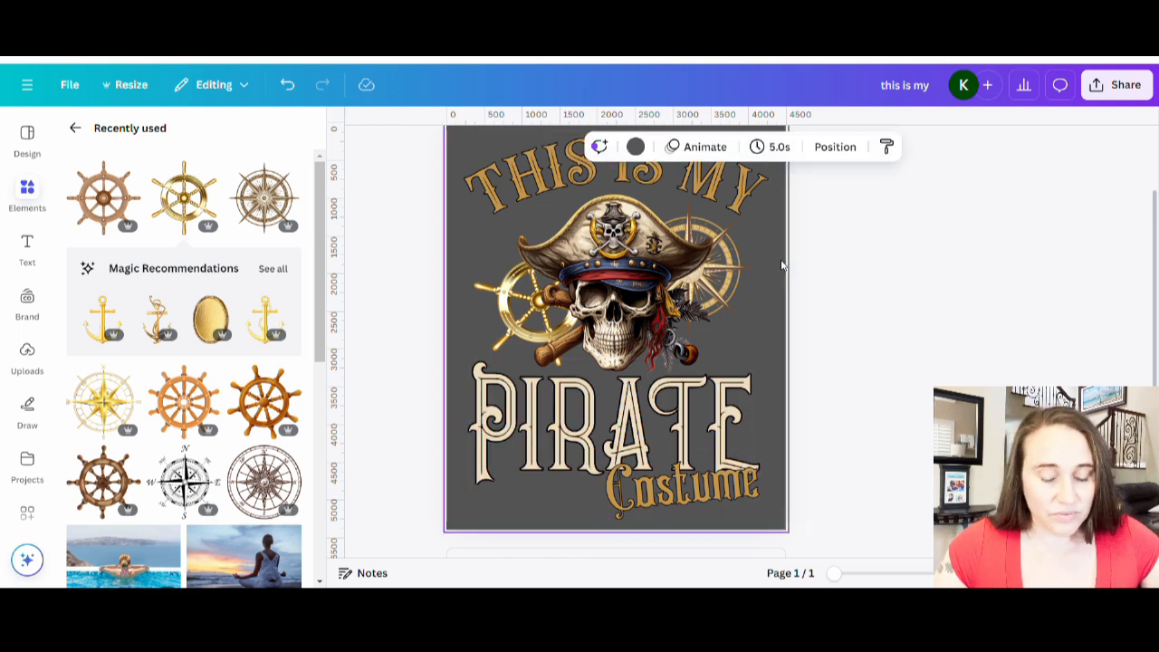
{"action": "left_click", "coordinate": [636, 147]}
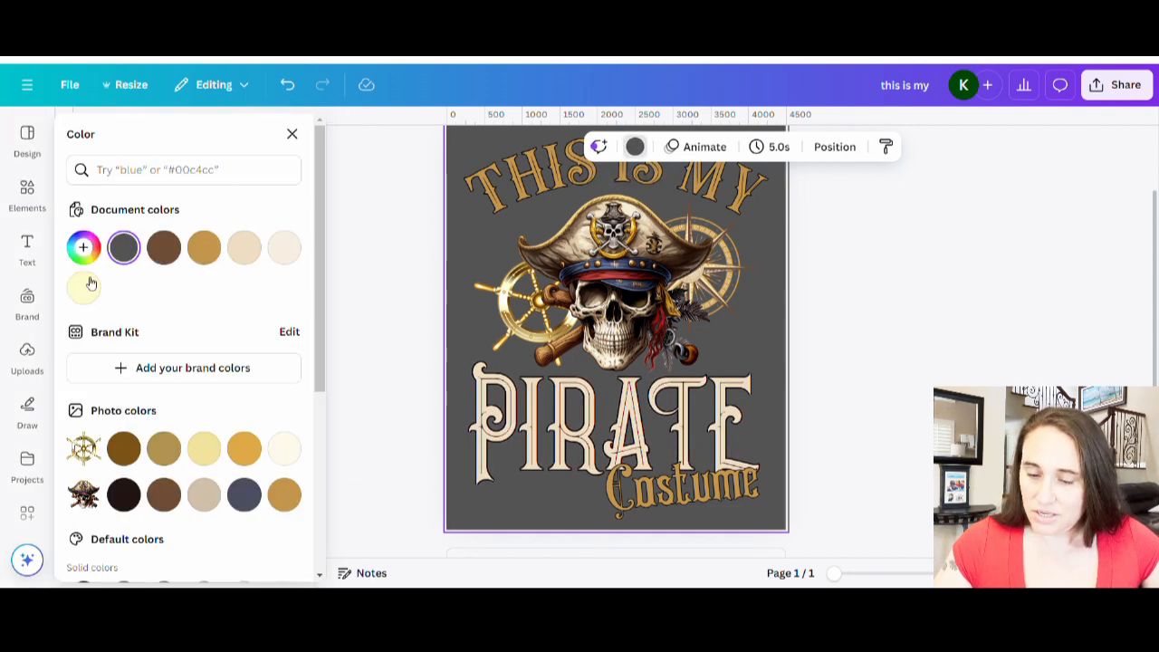
{"action": "scroll", "coordinate": [107, 396], "scroll_direction": "down", "scroll_amount": 3}
{"action": "left_click", "coordinate": [83, 372]}
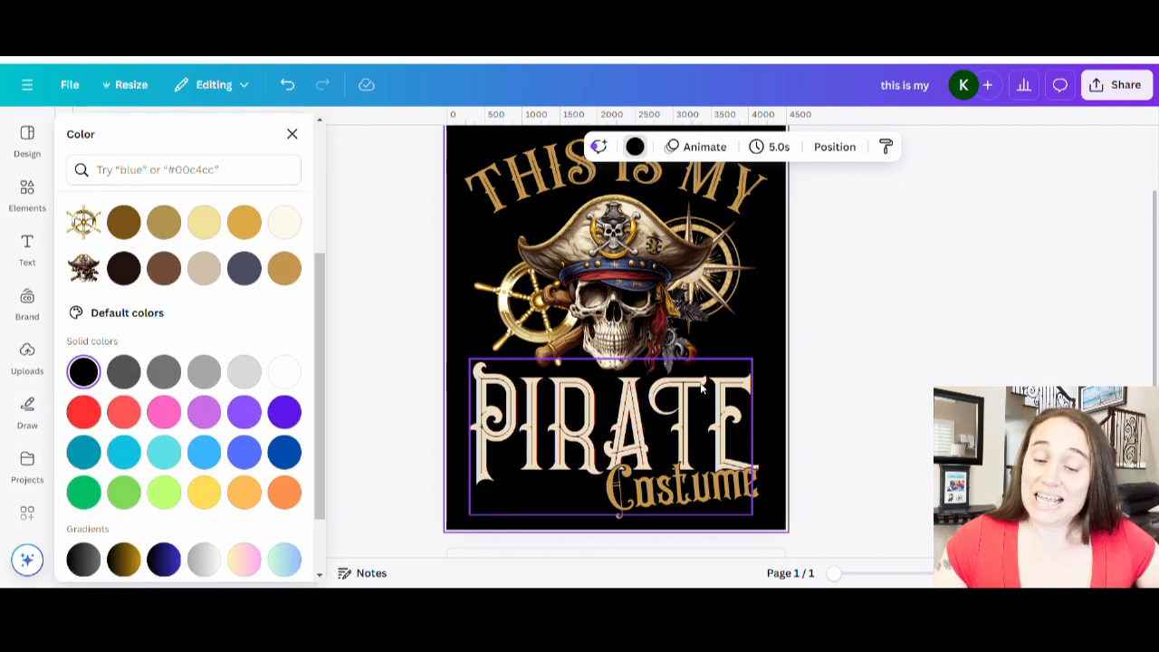
{"action": "left_click", "coordinate": [930, 372]}
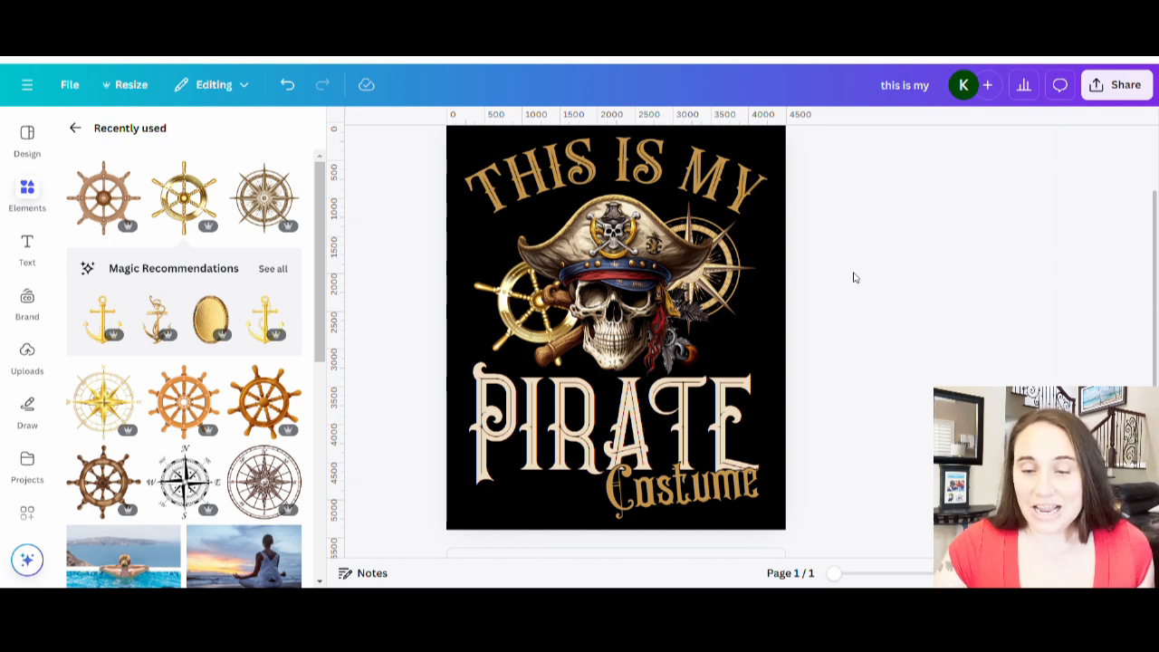
Try white and light gray page backgrounds before switching the background back to black.
{"action": "left_click", "coordinate": [777, 148]}
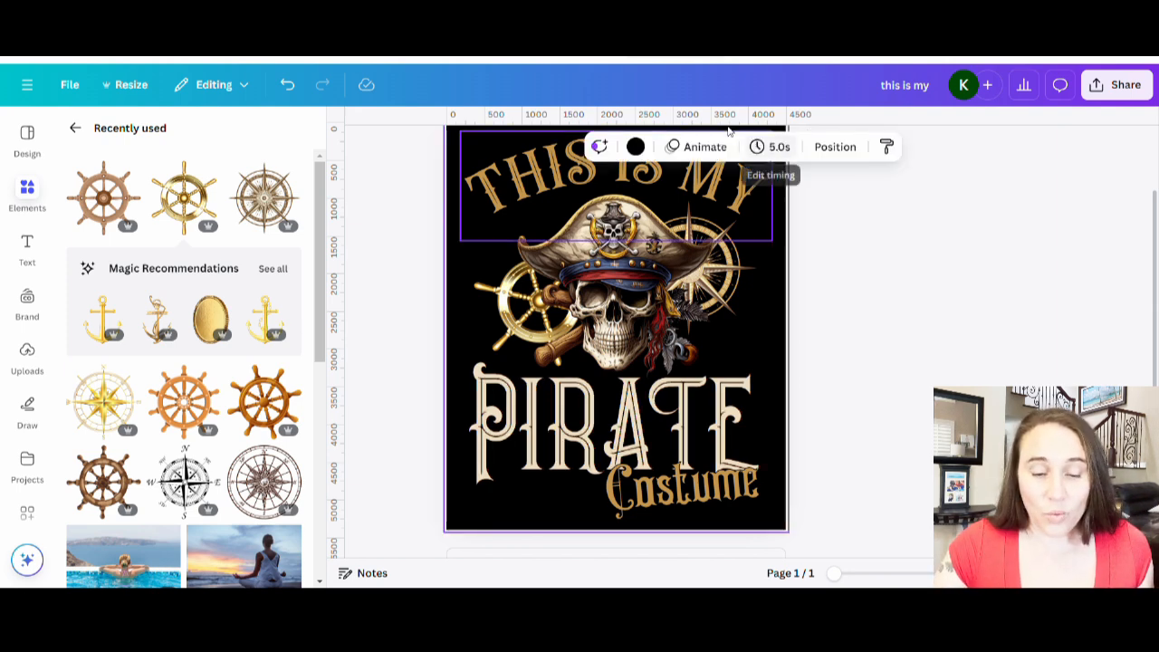
{"action": "left_click", "coordinate": [635, 146]}
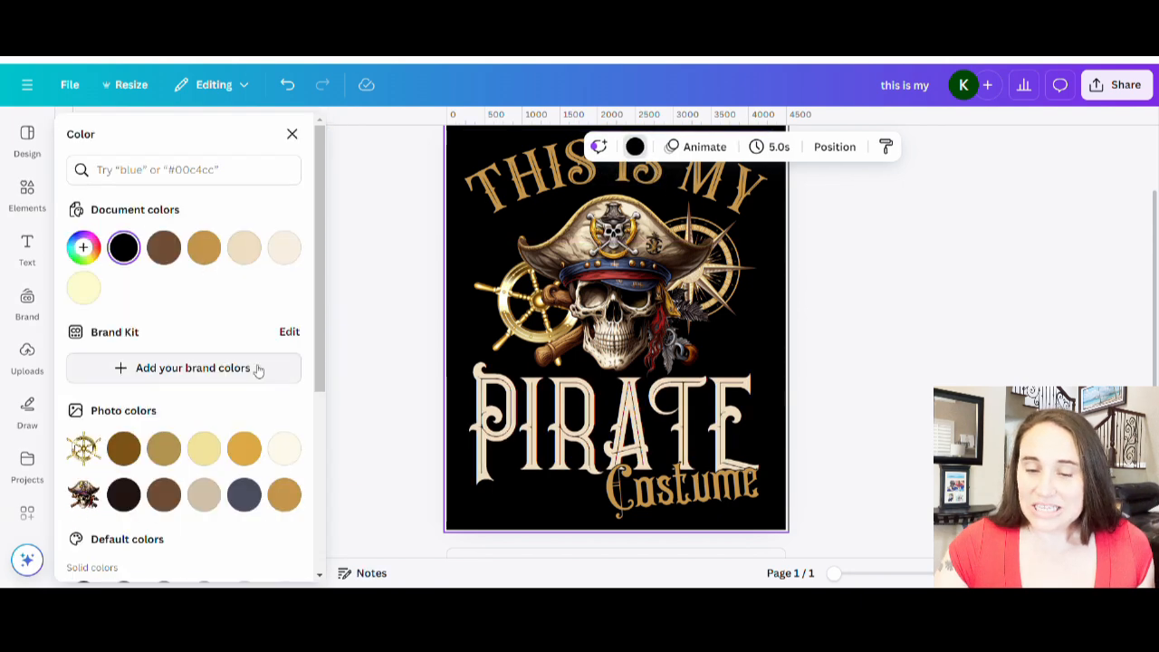
{"action": "scroll", "coordinate": [272, 362], "scroll_direction": "down", "scroll_amount": 3}
{"action": "left_click", "coordinate": [283, 371]}
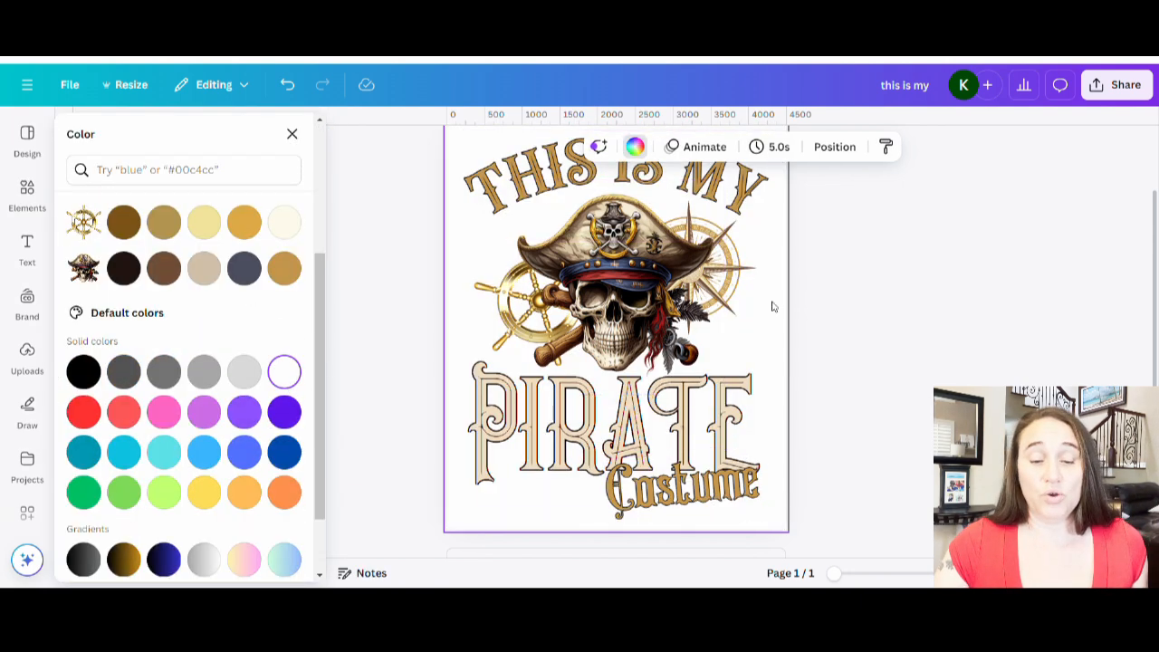
{"action": "scroll", "coordinate": [801, 384], "scroll_direction": "up", "scroll_amount": 2}
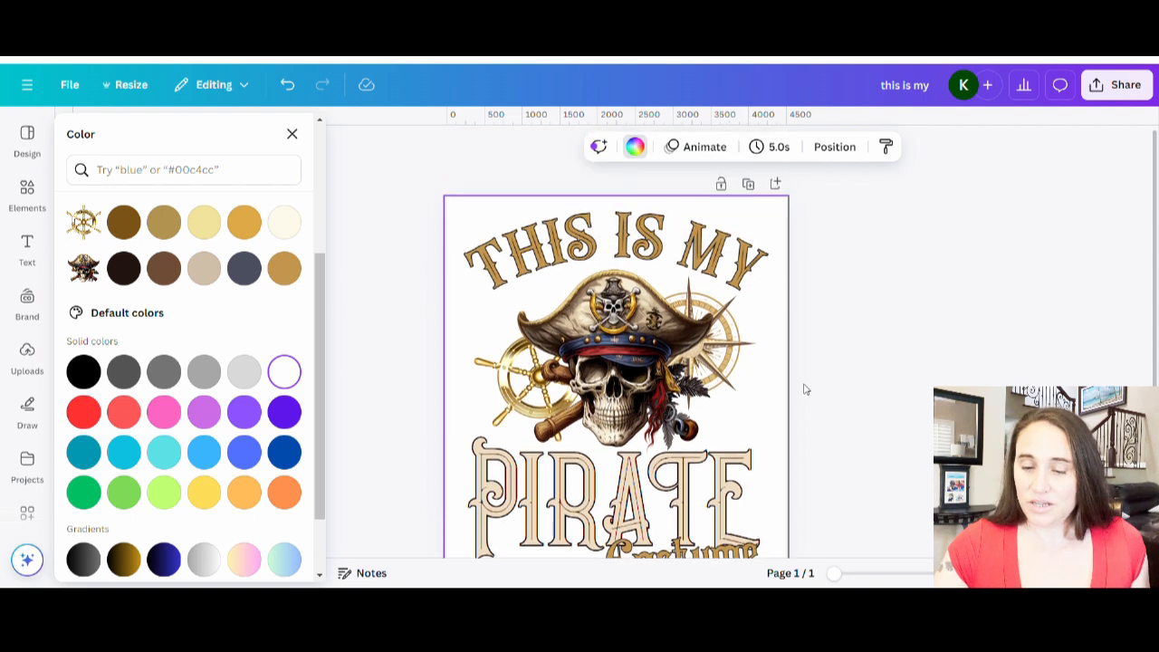
{"action": "left_click", "coordinate": [243, 371]}
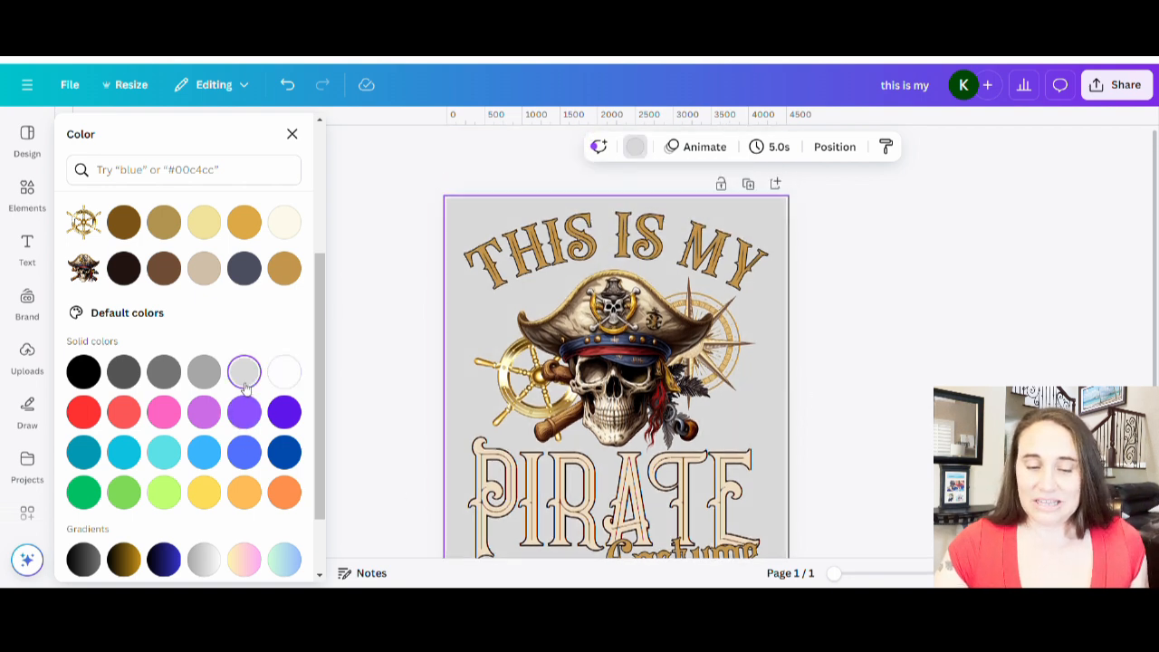
{"action": "scroll", "coordinate": [928, 387], "scroll_direction": "down", "scroll_amount": 3}
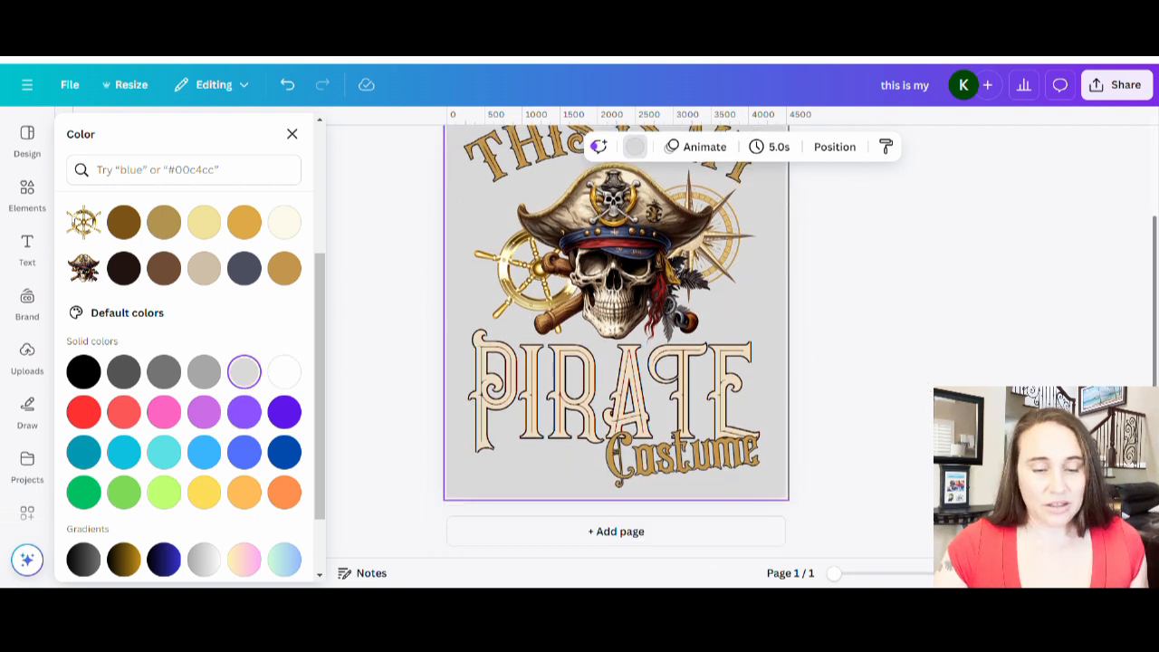
{"action": "scroll", "coordinate": [543, 389], "scroll_direction": "up", "scroll_amount": 2}
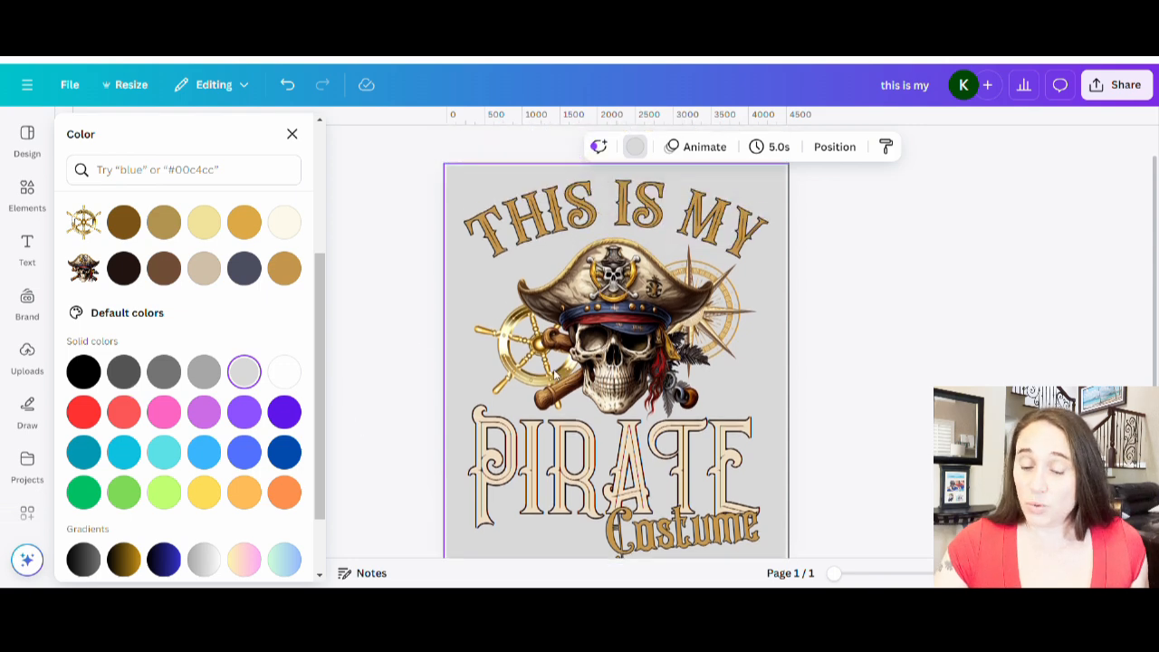
{"action": "left_click", "coordinate": [83, 373]}
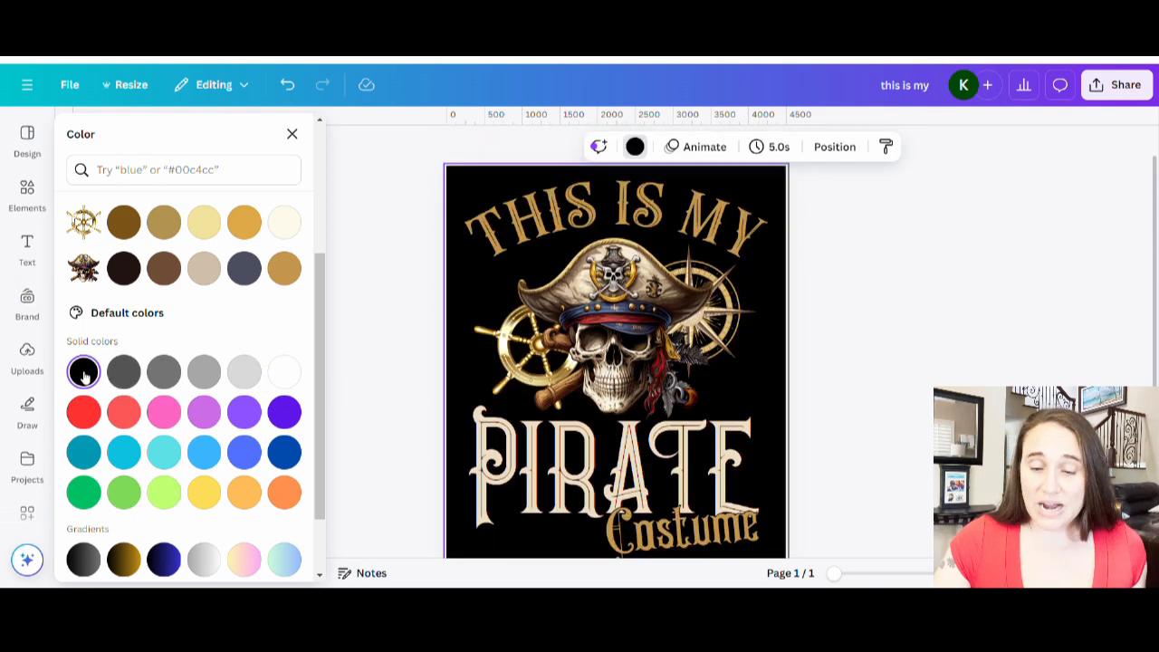
{"action": "left_click", "coordinate": [851, 339]}
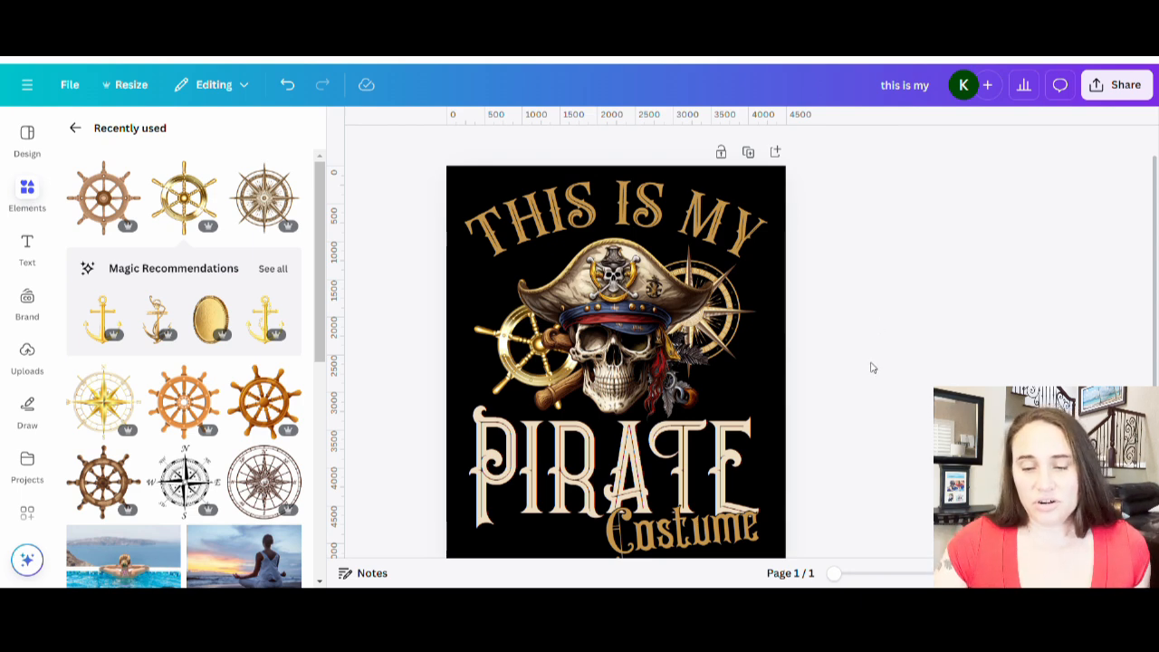
Download the design as a PNG with a transparent background.
{"action": "scroll", "coordinate": [870, 323], "scroll_direction": "down", "scroll_amount": 1}
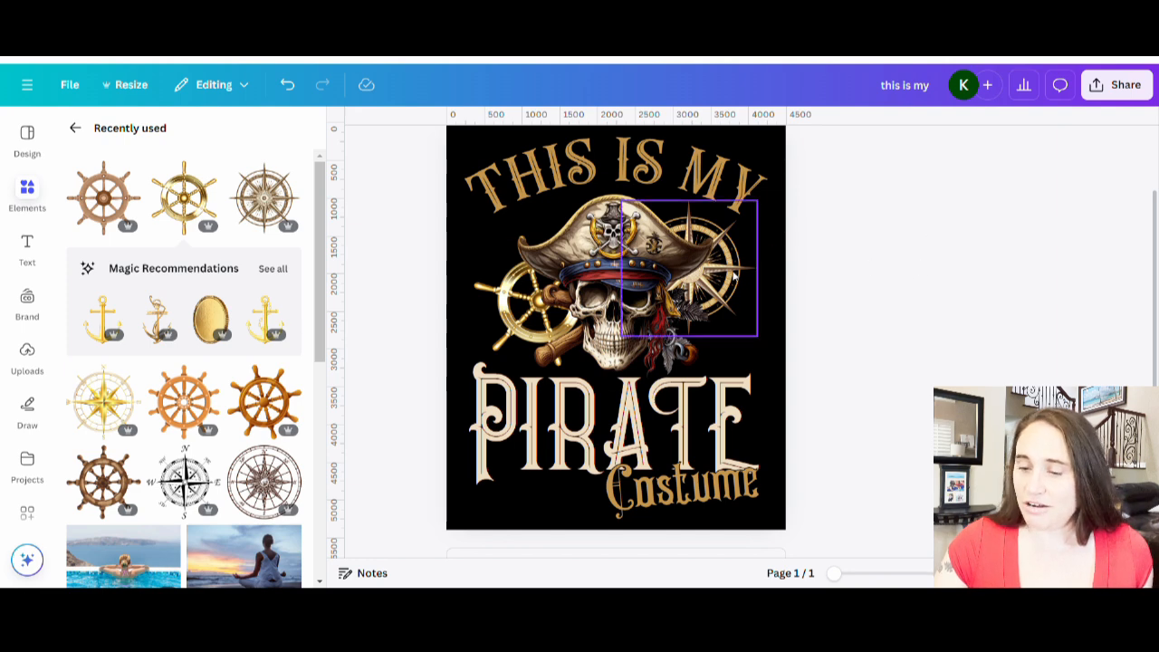
{"action": "scroll", "coordinate": [839, 326], "scroll_direction": "up", "scroll_amount": 1}
{"action": "scroll", "coordinate": [841, 319], "scroll_direction": "down", "scroll_amount": 2}
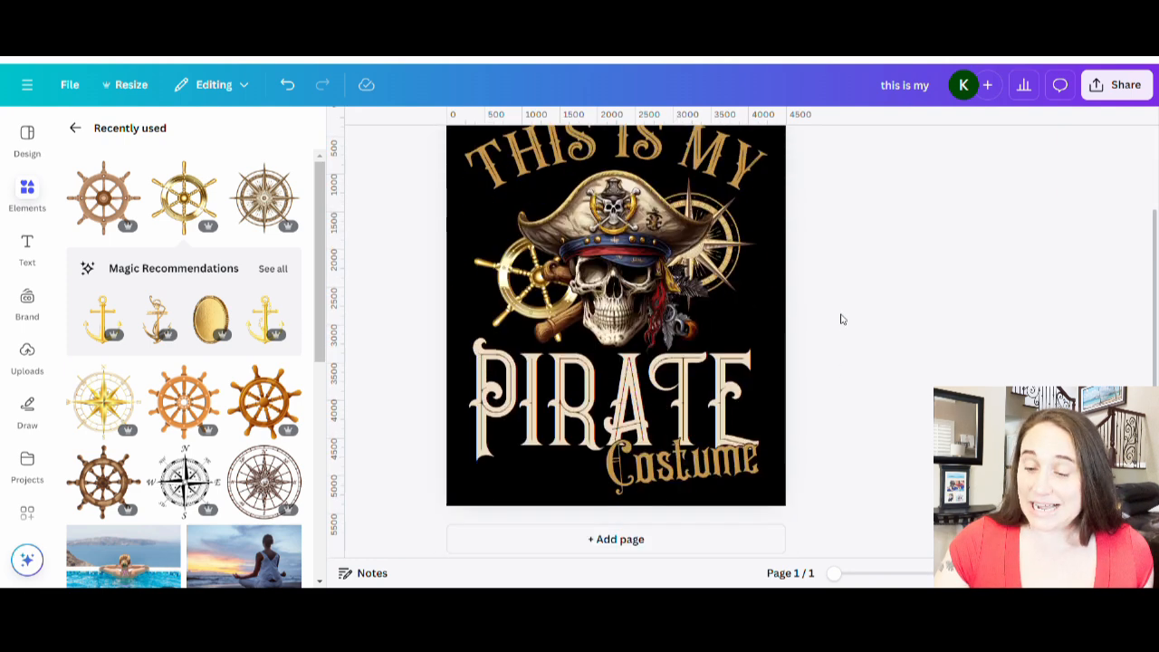
{"action": "left_click", "coordinate": [1117, 85]}
{"action": "left_click", "coordinate": [887, 395]}
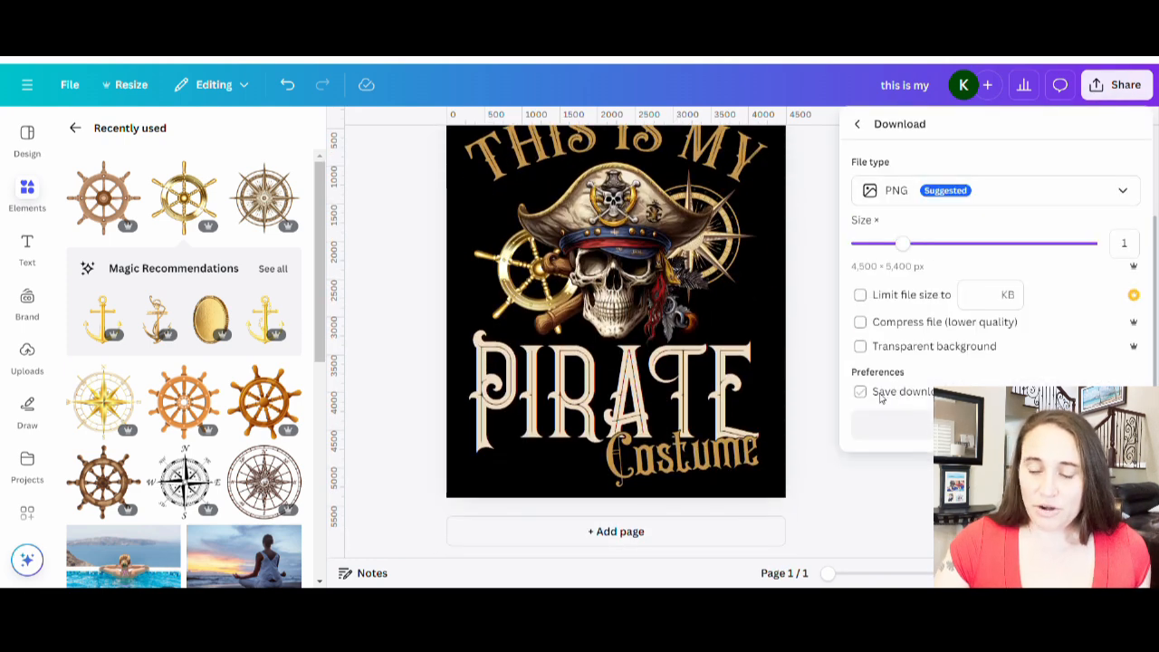
{"action": "left_click", "coordinate": [893, 346]}
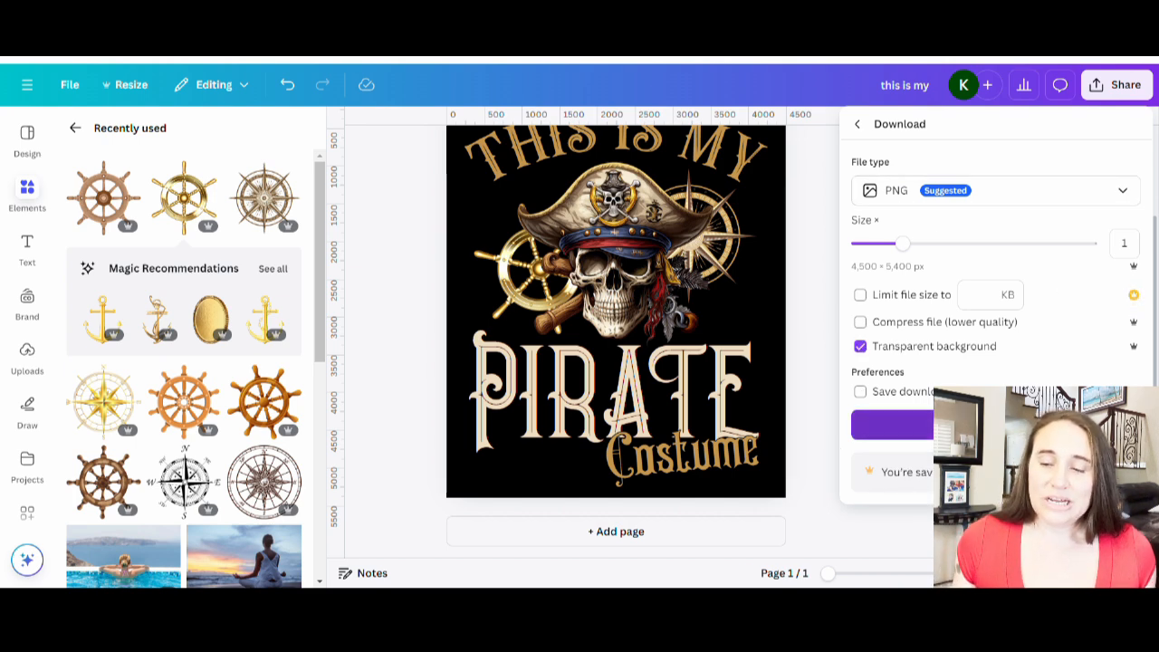
{"action": "left_click", "coordinate": [892, 425]}
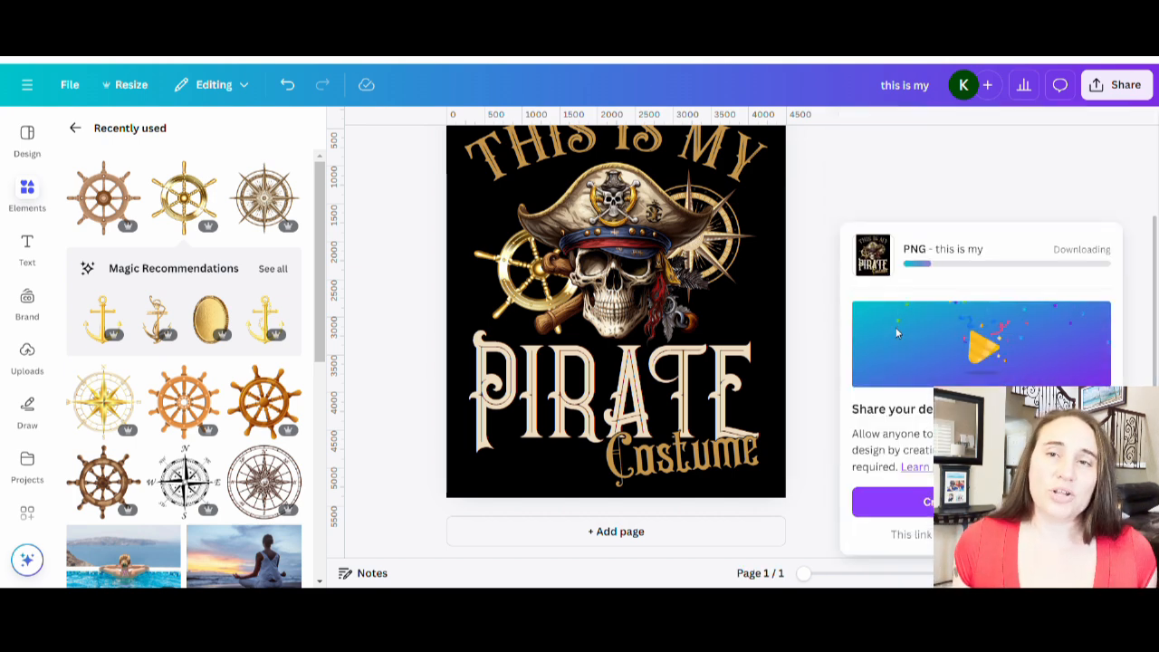